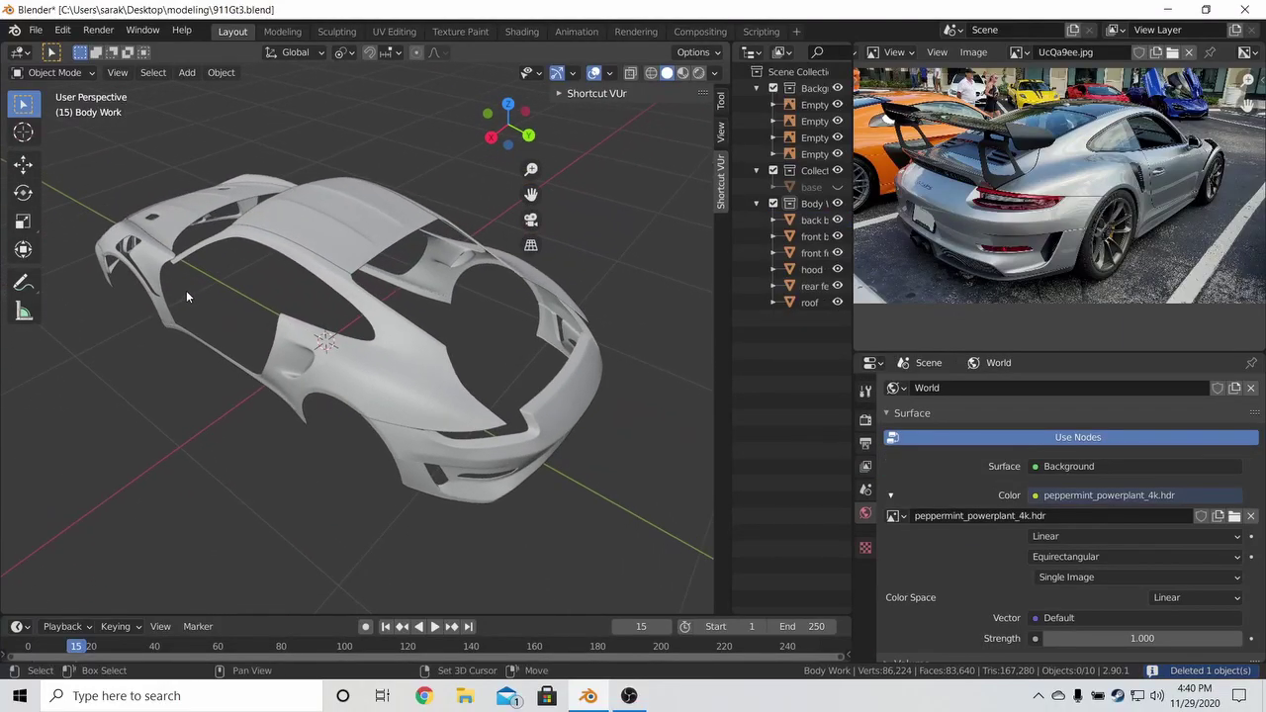
Save the file and examine the car's body panels against the rear and side of the reference photo.
{"action": "scroll", "coordinate": [1110, 225], "scroll_direction": "up", "scroll_amount": 5}
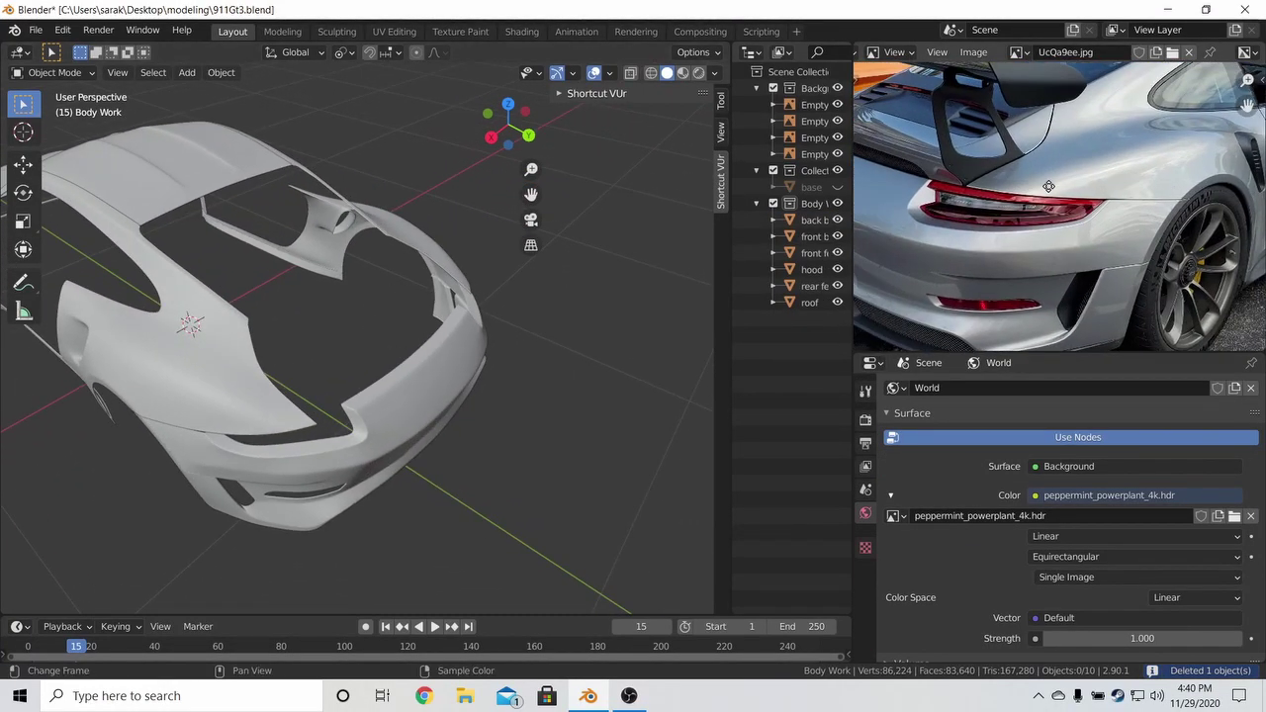
{"action": "middle_click_drag", "start_coordinate": [1069, 199], "coordinate": [943, 167]}
{"action": "middle_click_drag", "start_coordinate": [420, 319], "coordinate": [581, 297]}
{"action": "key", "text": "ctrl+s"}
{"action": "middle_click_drag", "start_coordinate": [499, 282], "coordinate": [470, 329]}
{"action": "scroll", "coordinate": [470, 328], "scroll_direction": "up", "scroll_amount": 2}
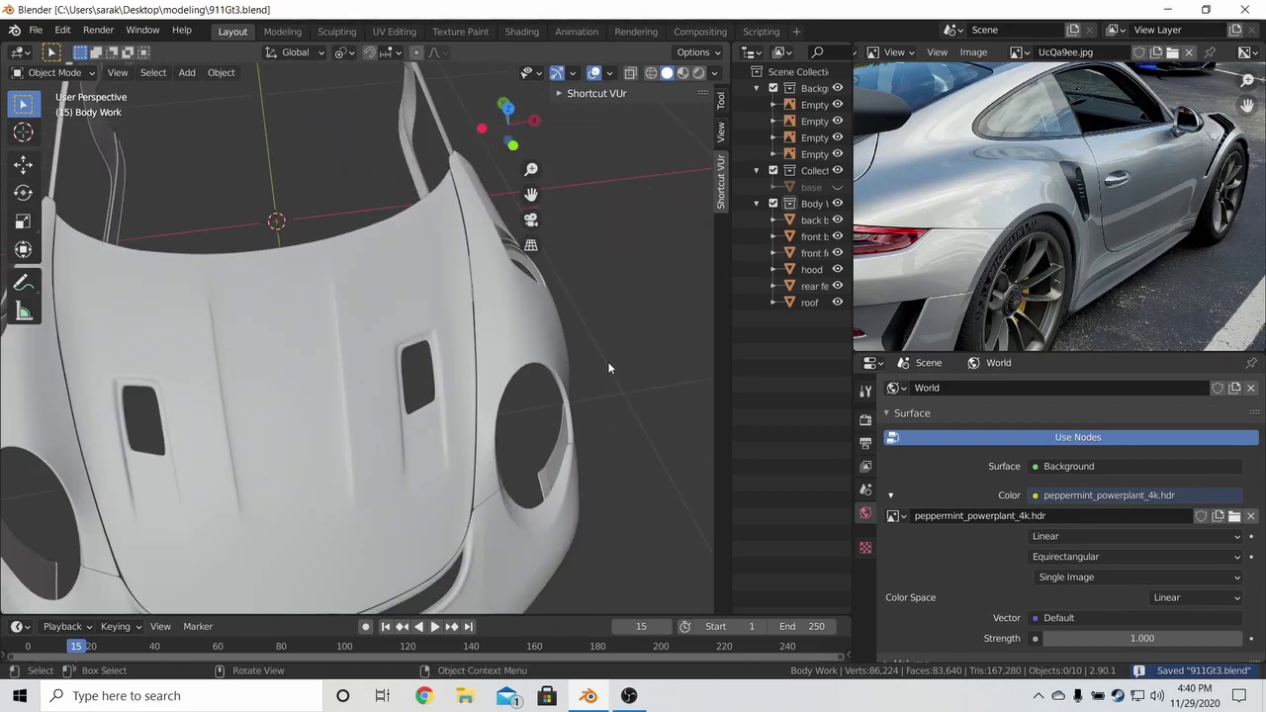
{"action": "middle_click_drag", "start_coordinate": [607, 362], "coordinate": [564, 319]}
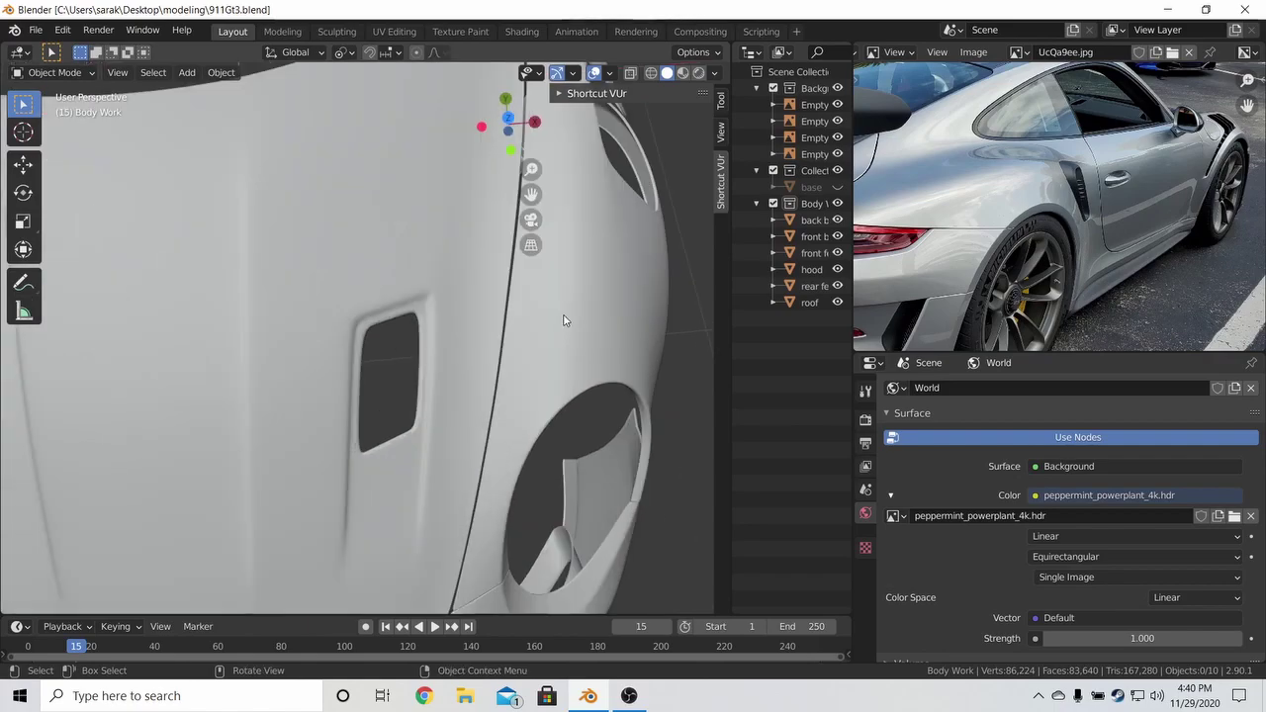
Switch the viewport's solid shading to MatCap lighting with the hood selected, and save the file.
{"action": "left_click", "coordinate": [488, 336]}
{"action": "scroll", "coordinate": [434, 304], "scroll_direction": "up", "scroll_amount": 4}
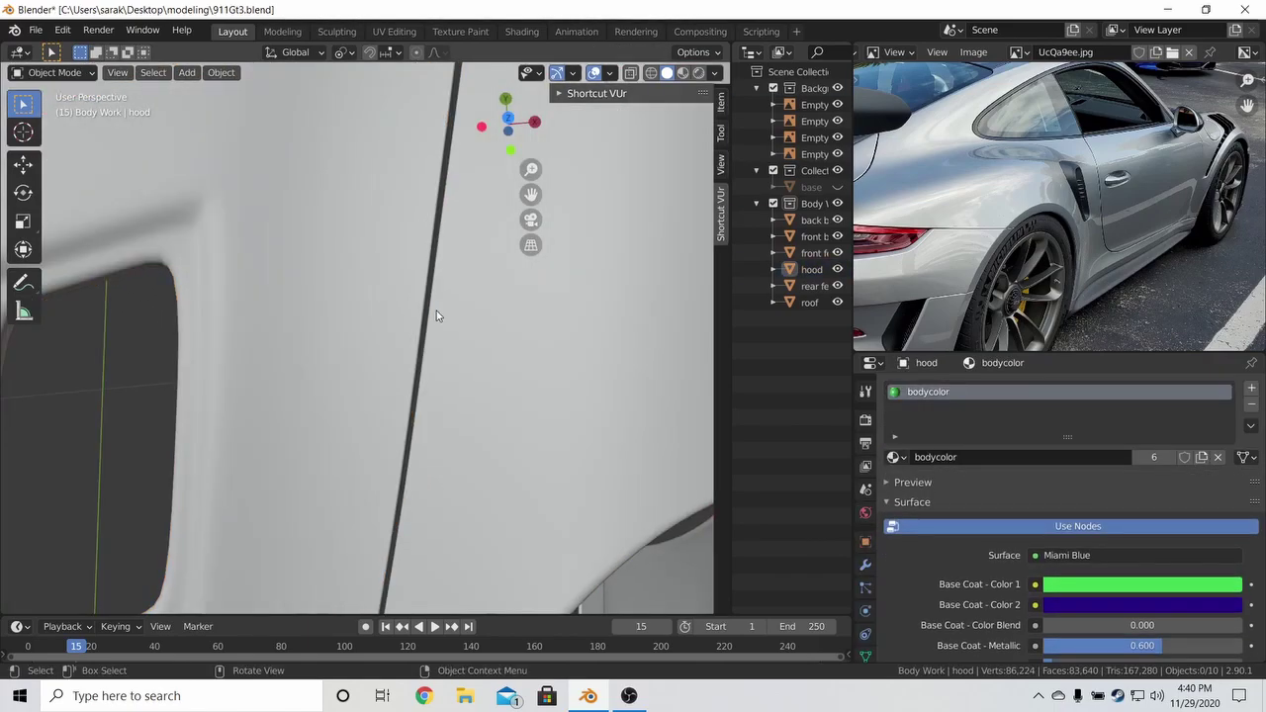
{"action": "key", "text": "KP_Decimal"}
{"action": "left_click", "coordinate": [713, 76]}
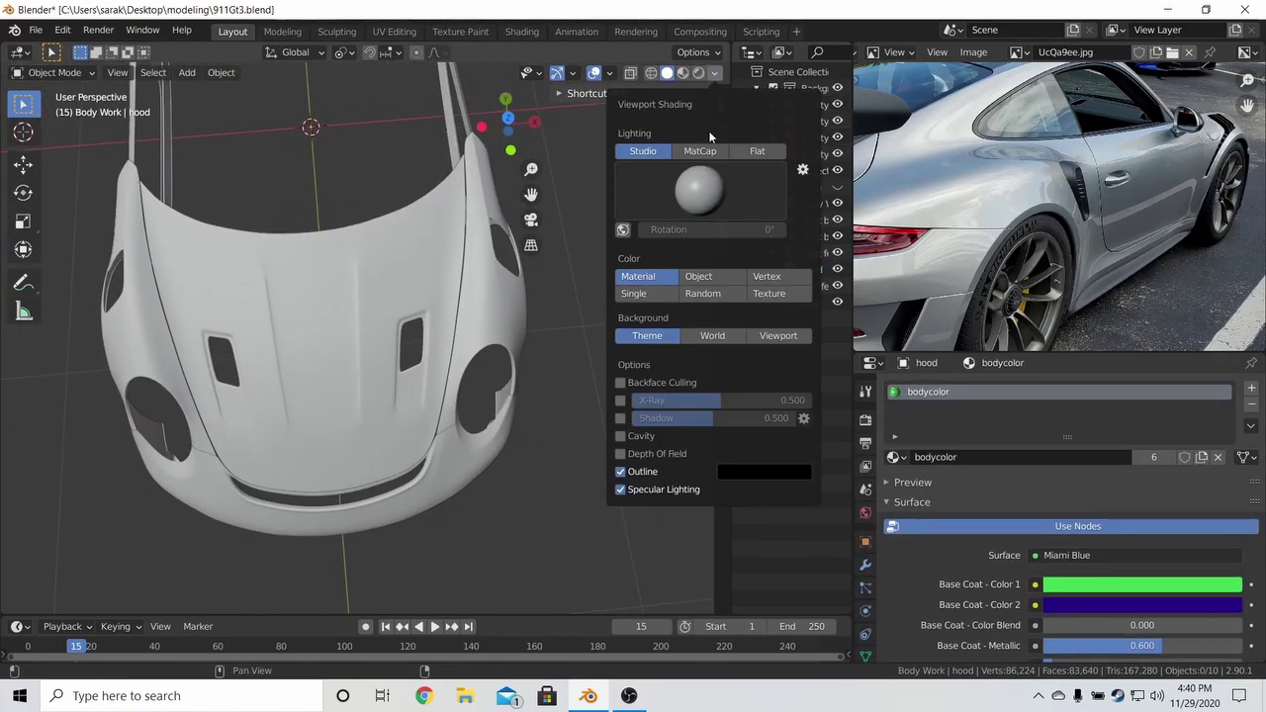
{"action": "left_click", "coordinate": [699, 147]}
{"action": "mouse_move", "coordinate": [460, 215]}
{"action": "middle_mouse_down"}
{"action": "mouse_move", "coordinate": [450, 142]}
{"action": "mouse_move", "coordinate": [489, 196]}
{"action": "mouse_move", "coordinate": [477, 211]}
{"action": "mouse_move", "coordinate": [483, 165]}
{"action": "mouse_move", "coordinate": [560, 230]}
{"action": "middle_mouse_up"}
{"action": "scroll", "coordinate": [492, 194], "scroll_direction": "up", "scroll_amount": 1}
{"action": "key", "text": "ctrl+s"}
Examine the seam between the roof and side panel, and compare it with the roofline in the reference photo.
{"action": "middle_click_drag", "start_coordinate": [554, 376], "coordinate": [613, 317]}
{"action": "middle_click_drag", "start_coordinate": [1058, 142], "coordinate": [1150, 150]}
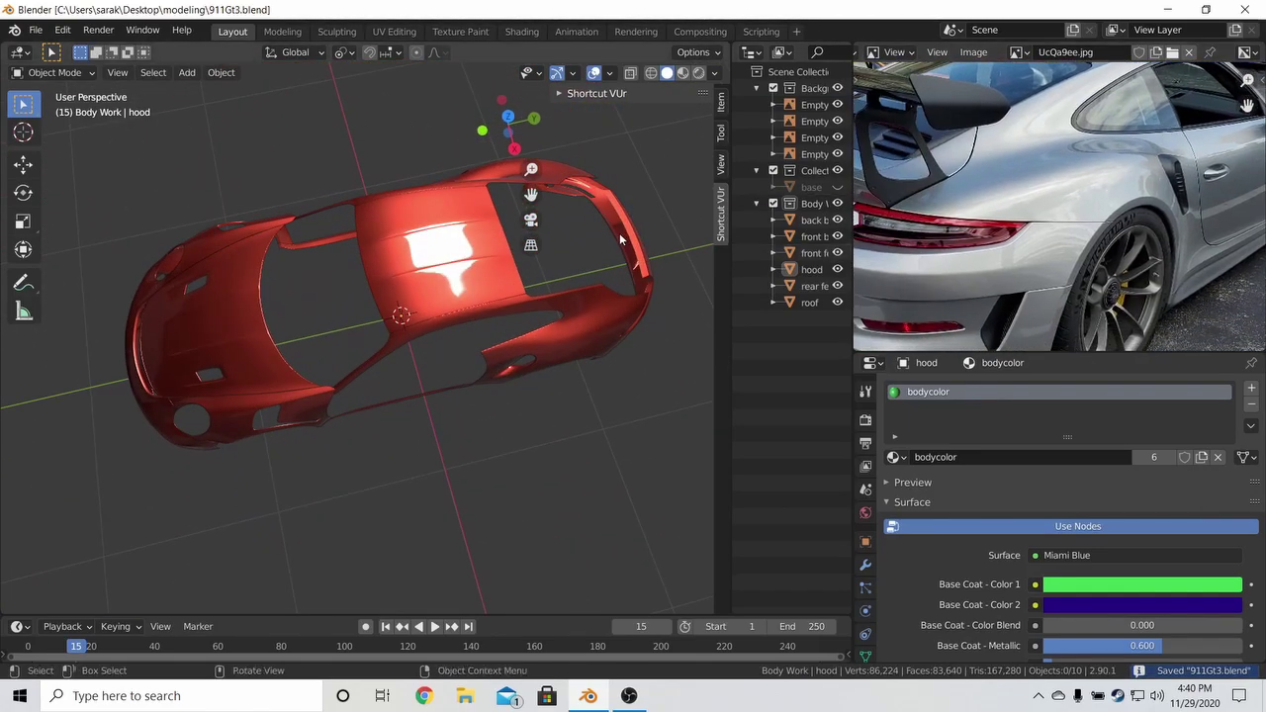
{"action": "mouse_move", "coordinate": [523, 287]}
{"action": "middle_mouse_down", "text": "shift"}
{"action": "mouse_move", "coordinate": [486, 310]}
{"action": "mouse_move", "coordinate": [417, 299]}
{"action": "mouse_move", "coordinate": [435, 291]}
{"action": "middle_mouse_up", "text": "shift"}
{"action": "scroll", "coordinate": [486, 311], "scroll_direction": "up", "scroll_amount": 7}
{"action": "key", "text": "Tab"}
{"action": "key", "text": "z"}
{"action": "left_click", "coordinate": [358, 291]}
{"action": "key", "text": "z"}
{"action": "left_click", "coordinate": [475, 294]}
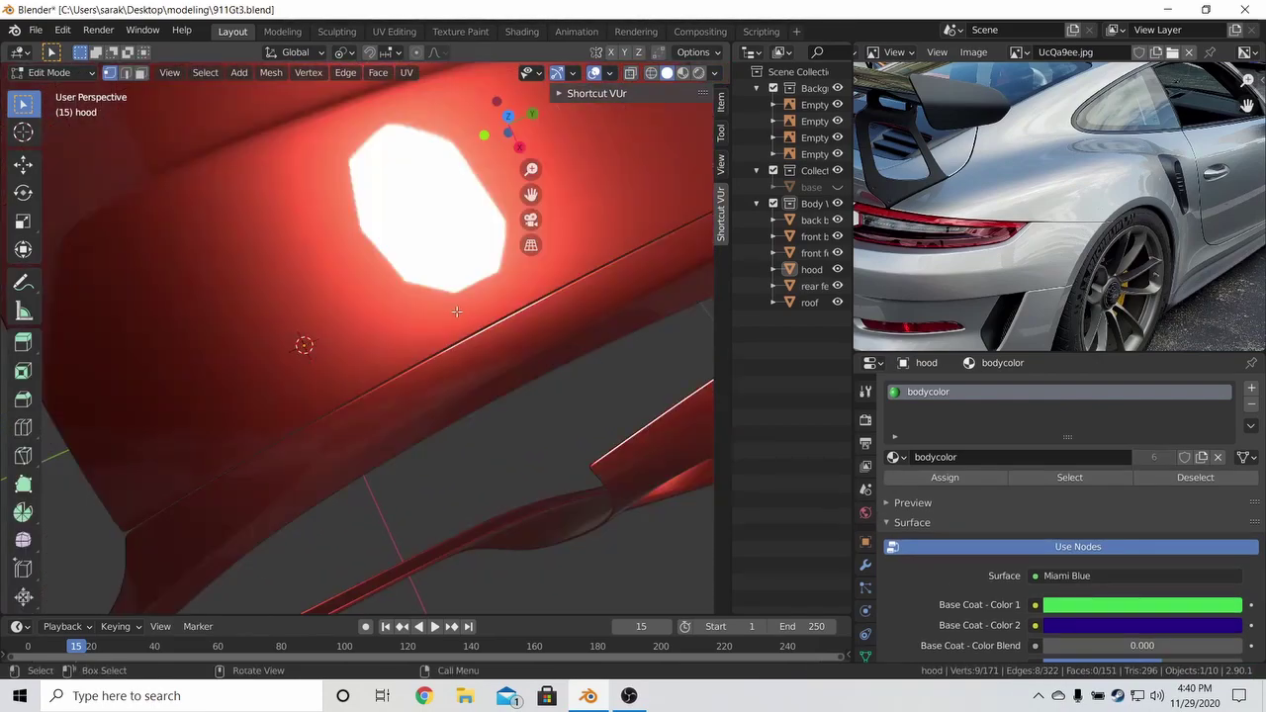
{"action": "key", "text": "Tab"}
{"action": "scroll", "coordinate": [1072, 220], "scroll_direction": "up", "scroll_amount": 6}
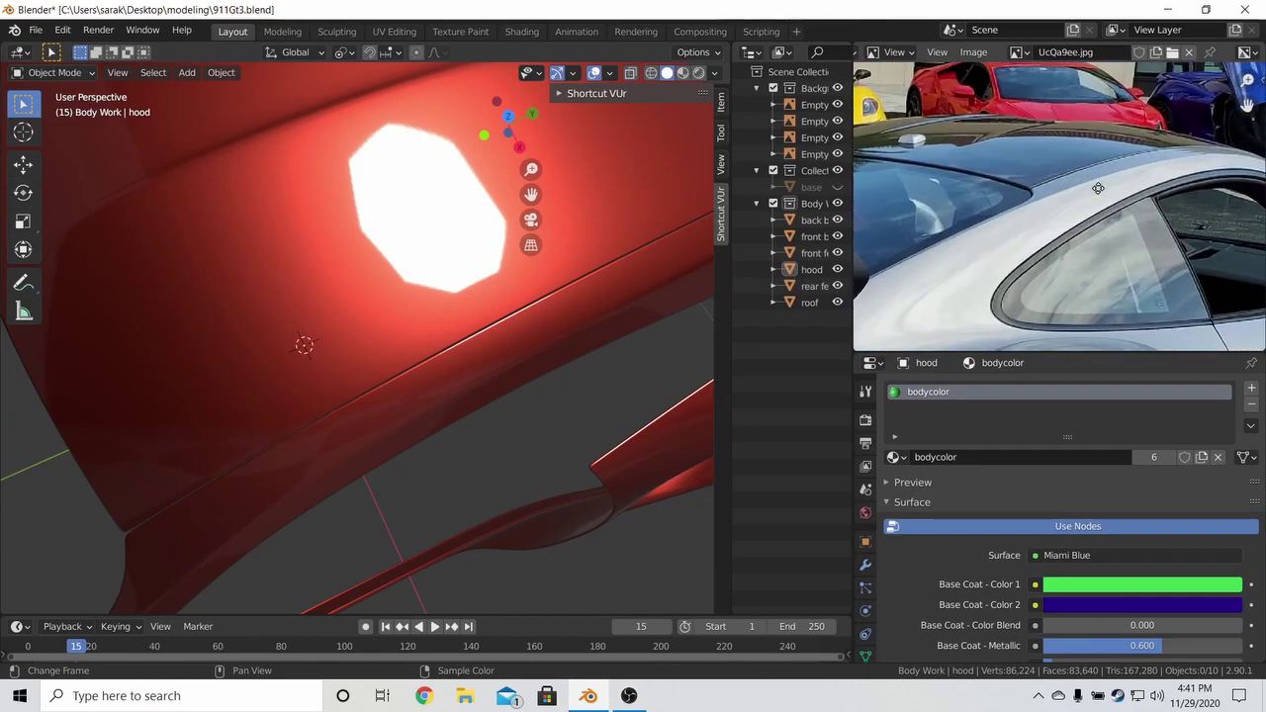
Edge-slide the edge loop along the roof panel's side seam by a factor of about 0.23.
{"action": "key", "text": "Tab"}
{"action": "middle_click_drag", "start_coordinate": [391, 321], "coordinate": [431, 289]}
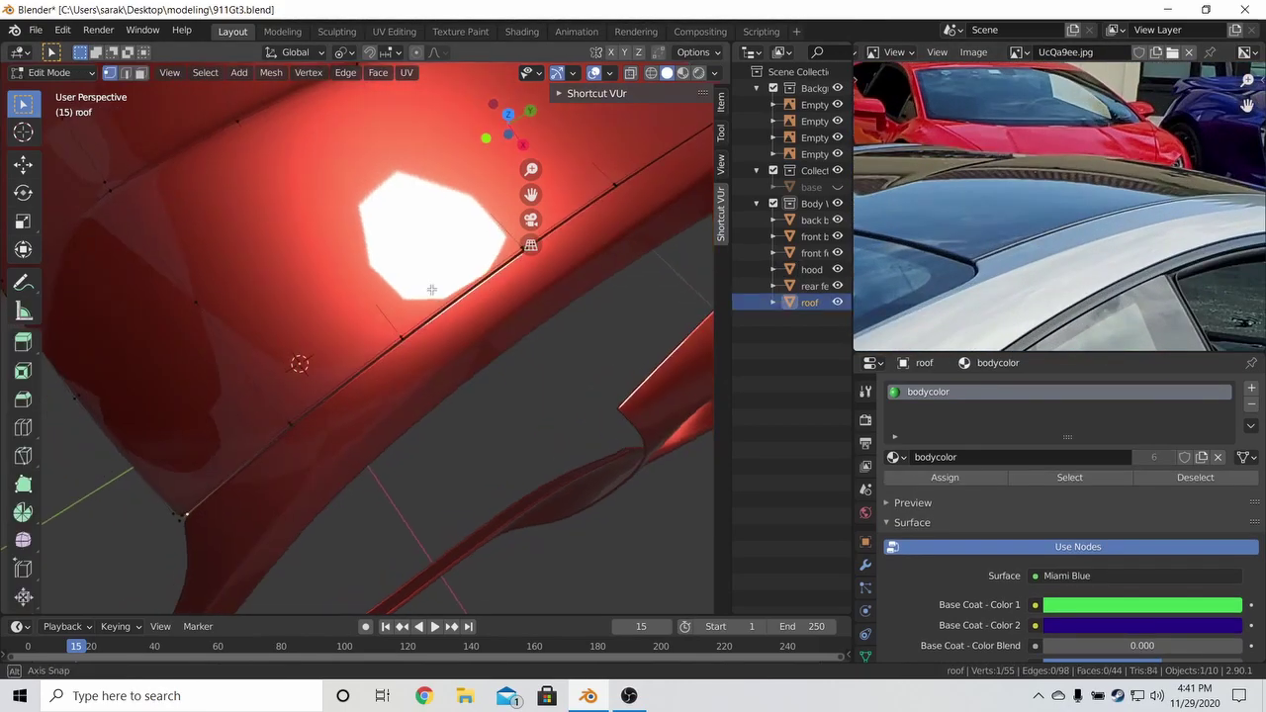
{"action": "scroll", "coordinate": [414, 347], "scroll_direction": "up", "scroll_amount": 2}
{"action": "key", "text": "g"}
{"action": "key", "text": "g"}
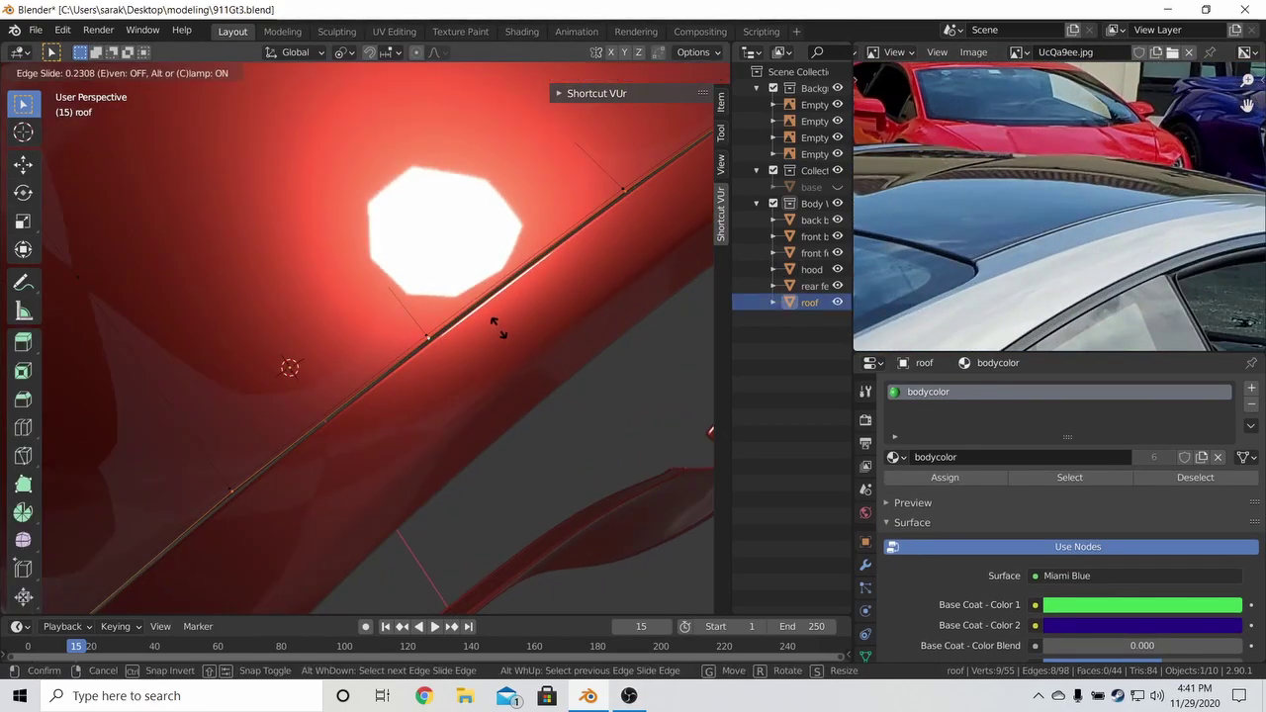
{"action": "left_click", "coordinate": [498, 324]}
{"action": "key", "text": "Tab"}
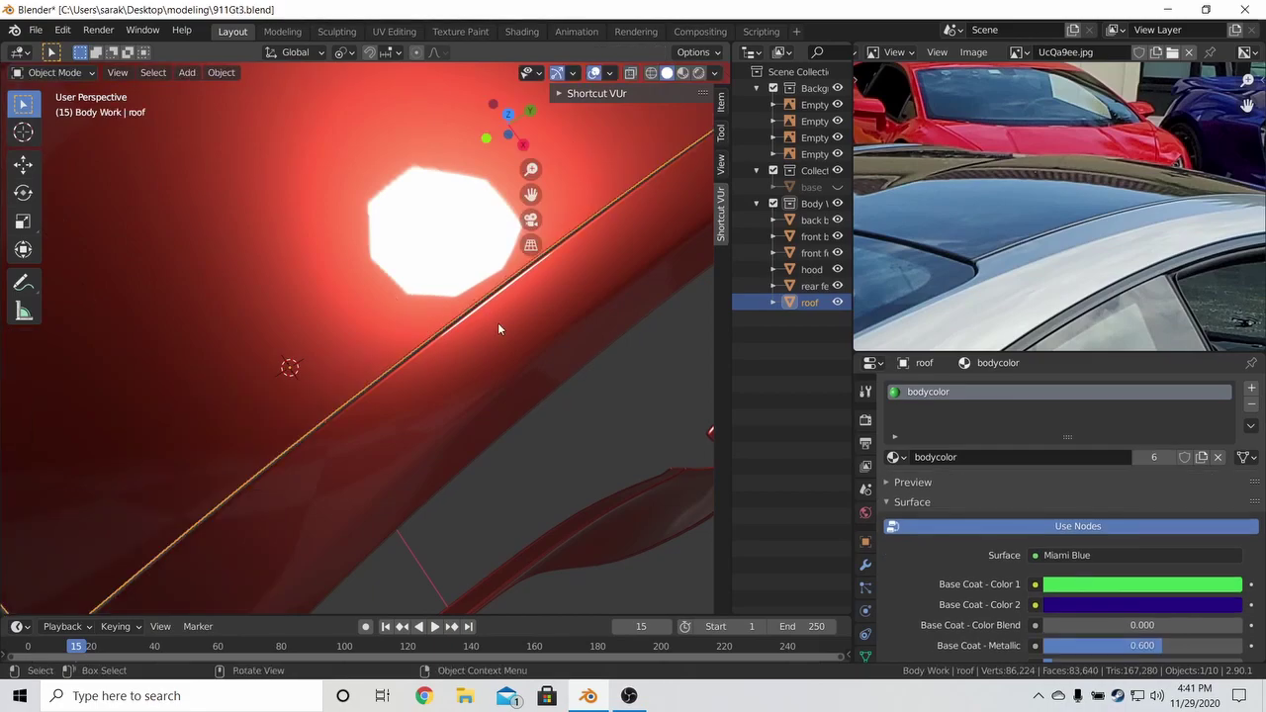
{"action": "key", "text": "alt+a"}
Save the file and set the viewport's solid shading back to Studio lighting.
{"action": "scroll", "coordinate": [497, 323], "scroll_direction": "down", "scroll_amount": 6}
{"action": "key", "text": "ctrl+s"}
{"action": "mouse_move", "coordinate": [497, 323]}
{"action": "middle_mouse_down"}
{"action": "mouse_move", "coordinate": [544, 255]}
{"action": "mouse_move", "coordinate": [576, 236]}
{"action": "mouse_move", "coordinate": [531, 219]}
{"action": "mouse_move", "coordinate": [598, 238]}
{"action": "mouse_move", "coordinate": [483, 239]}
{"action": "middle_mouse_up"}
{"action": "scroll", "coordinate": [554, 237], "scroll_direction": "down", "scroll_amount": 3}
{"action": "scroll", "coordinate": [602, 233], "scroll_direction": "down", "scroll_amount": 3}
{"action": "left_click", "coordinate": [715, 77]}
{"action": "left_click", "coordinate": [639, 153]}
Unhide the base object and reveal all hidden geometry in its mesh.
{"action": "left_click", "coordinate": [838, 187]}
{"action": "left_click", "coordinate": [390, 327]}
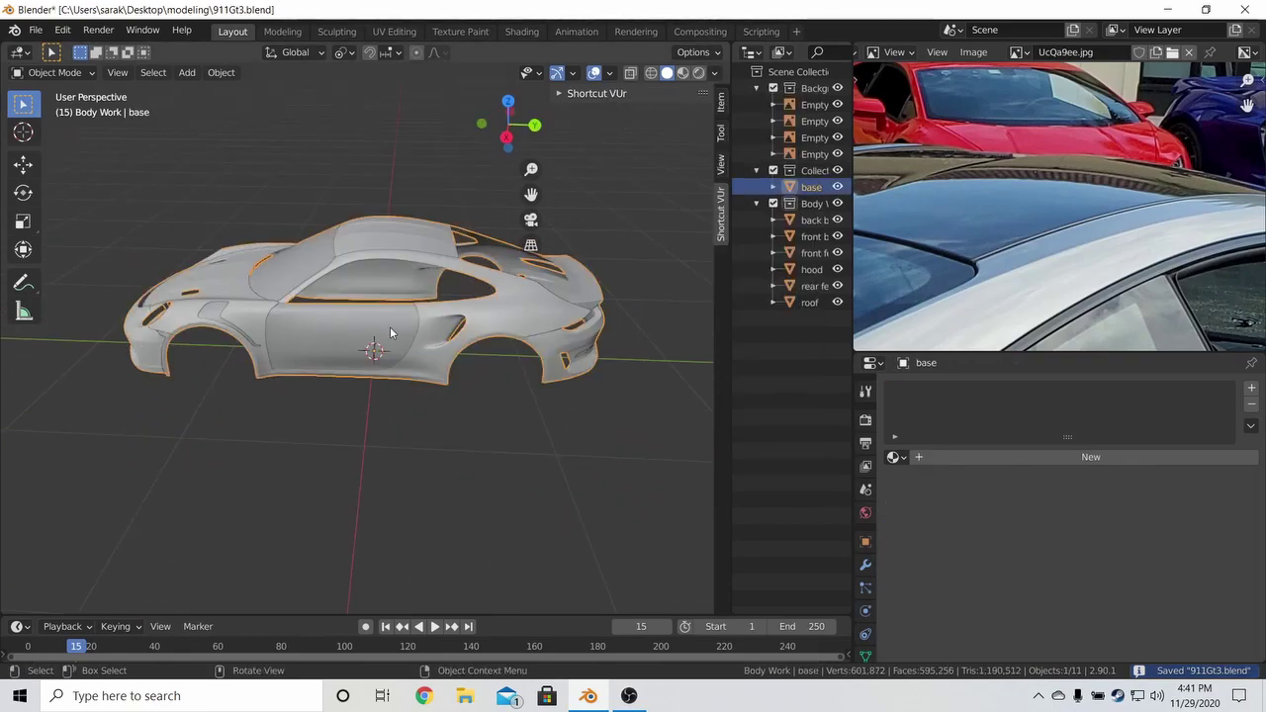
{"action": "key", "text": "Tab"}
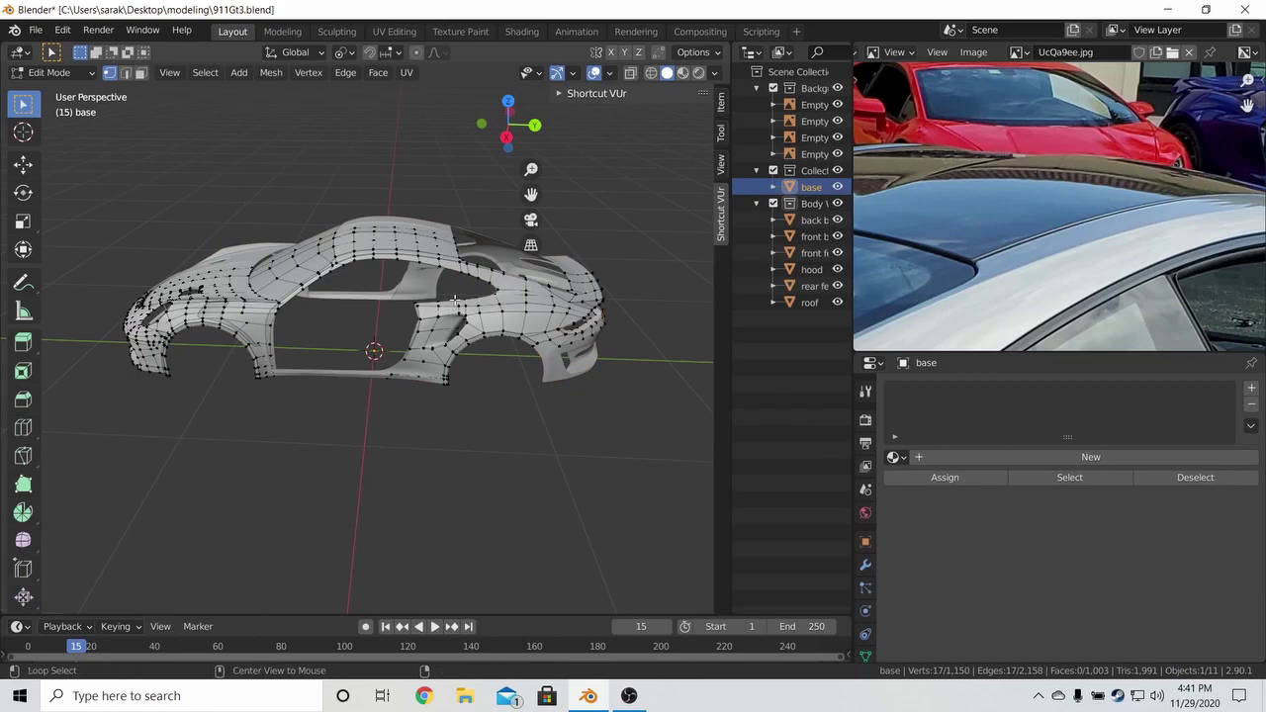
{"action": "key", "text": "alt+h"}
{"action": "key", "text": "Tab"}
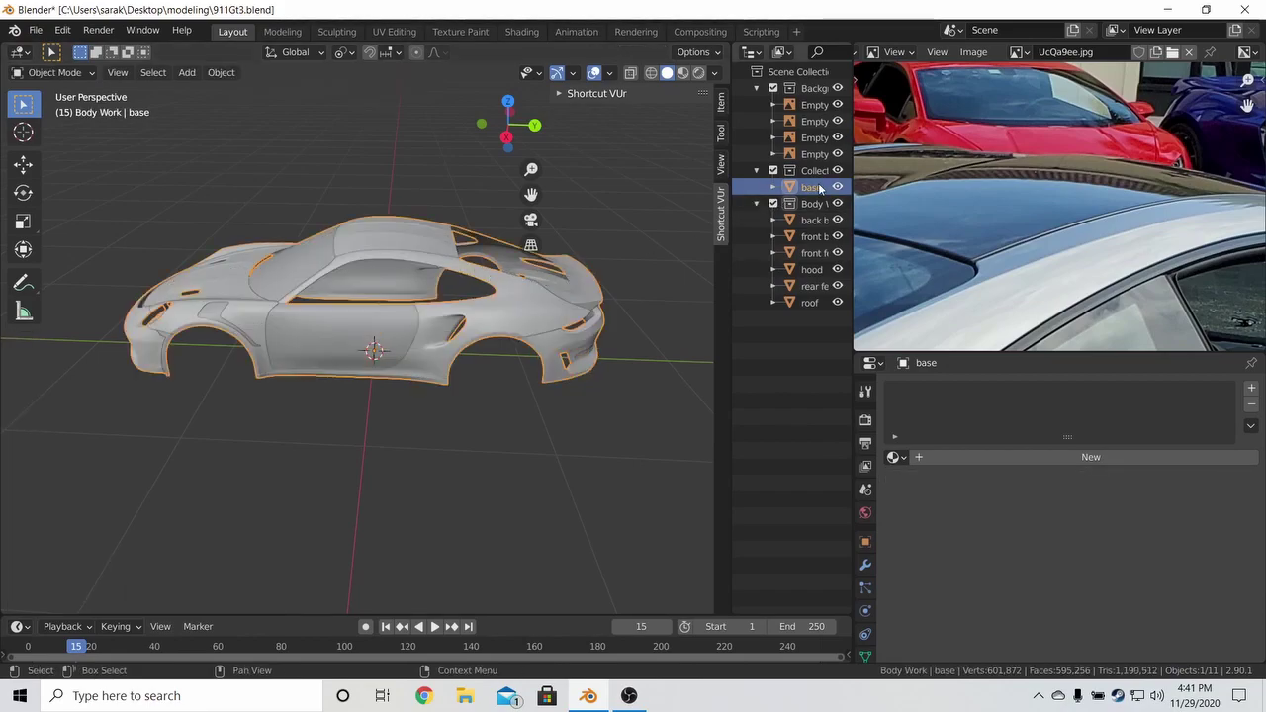
Duplicate the base object in place and move the copy into the Body Work collection, with the original base hidden.
{"action": "key", "text": "shift+d"}
{"action": "right_click", "coordinate": [507, 310]}
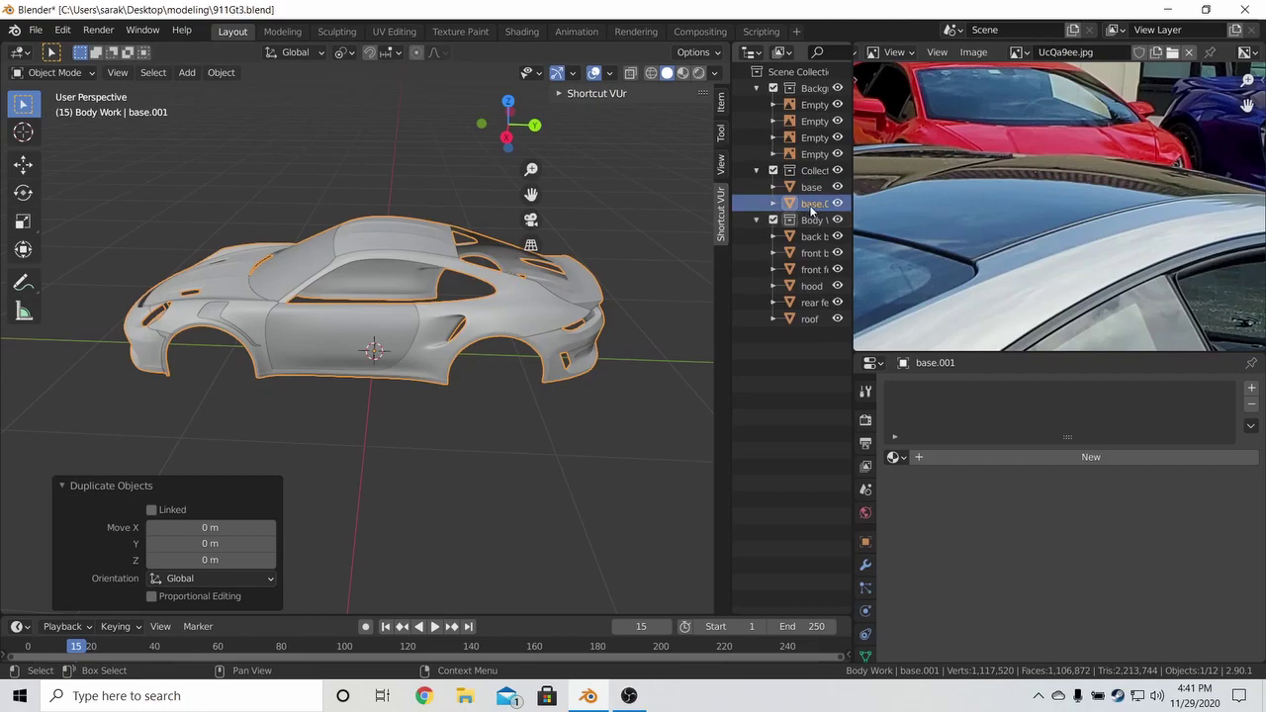
{"action": "left_click_drag", "start_coordinate": [815, 220], "coordinate": [817, 220]}
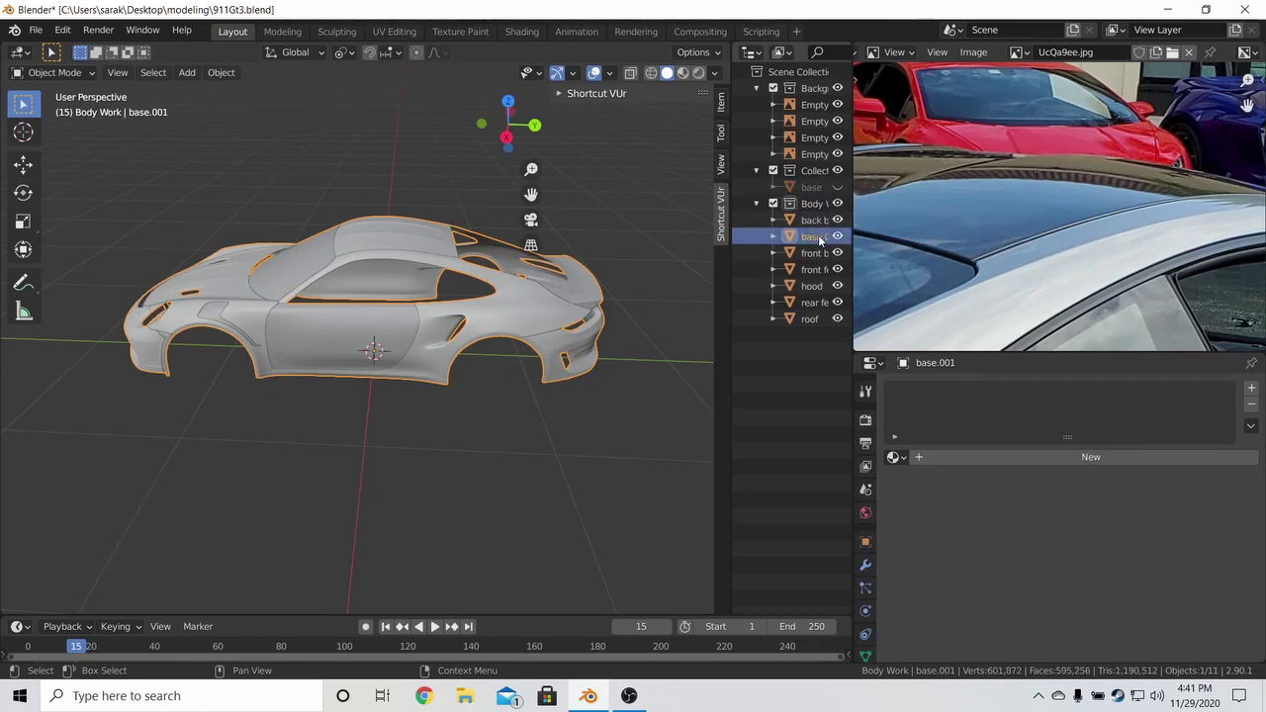
Rename the duplicated base object as spoiler and open it in Edit Mode.
{"action": "double_click", "coordinate": [817, 235]}
{"action": "type", "text": "spoiler"}
{"action": "key", "text": "Tab"}
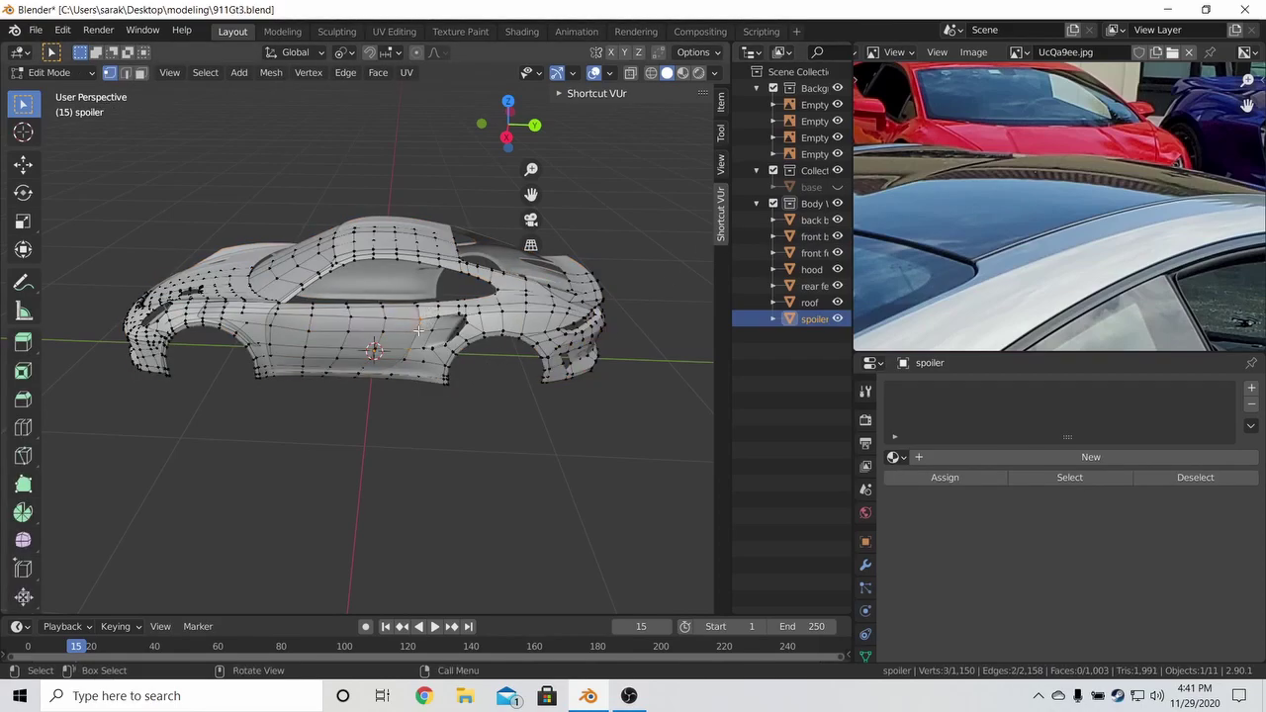
{"action": "key", "text": "Tab"}
{"action": "key", "text": "Tab"}
Delete the spoiler mesh's door vertices and the rest of the body, keeping only the rear deck area.
{"action": "scroll", "coordinate": [425, 324], "scroll_direction": "up", "scroll_amount": 5}
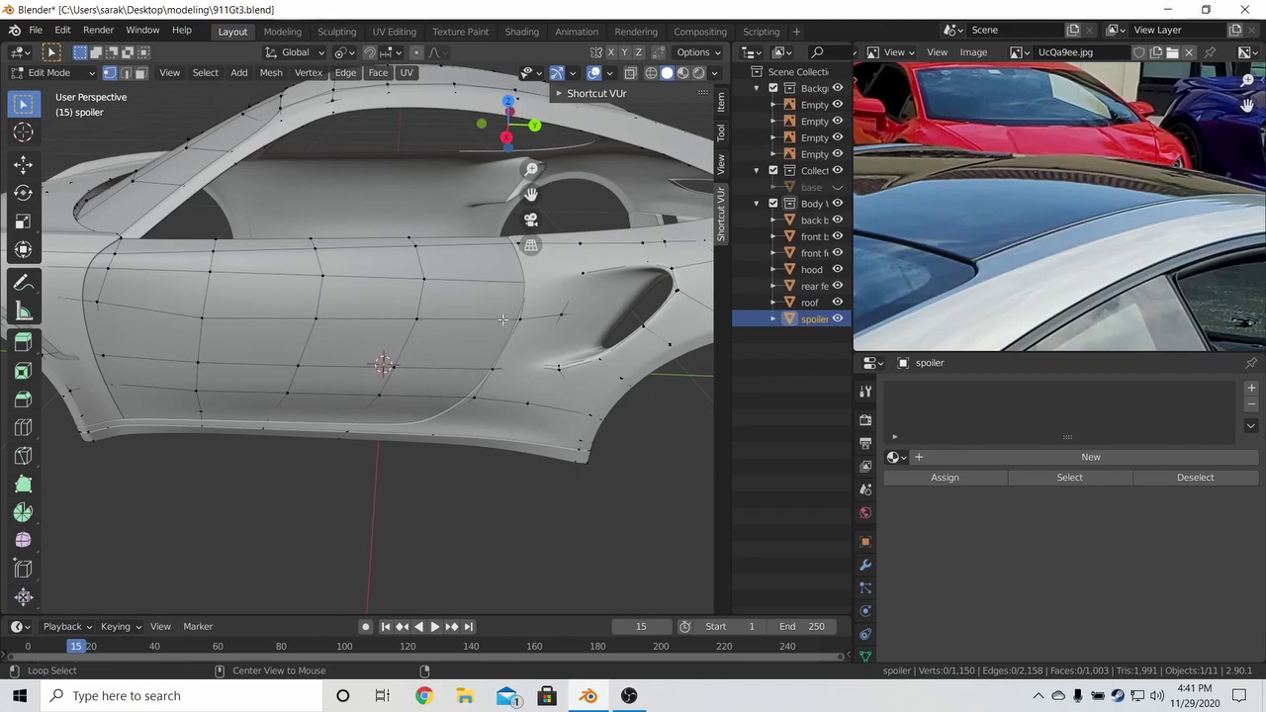
{"action": "key", "text": "z"}
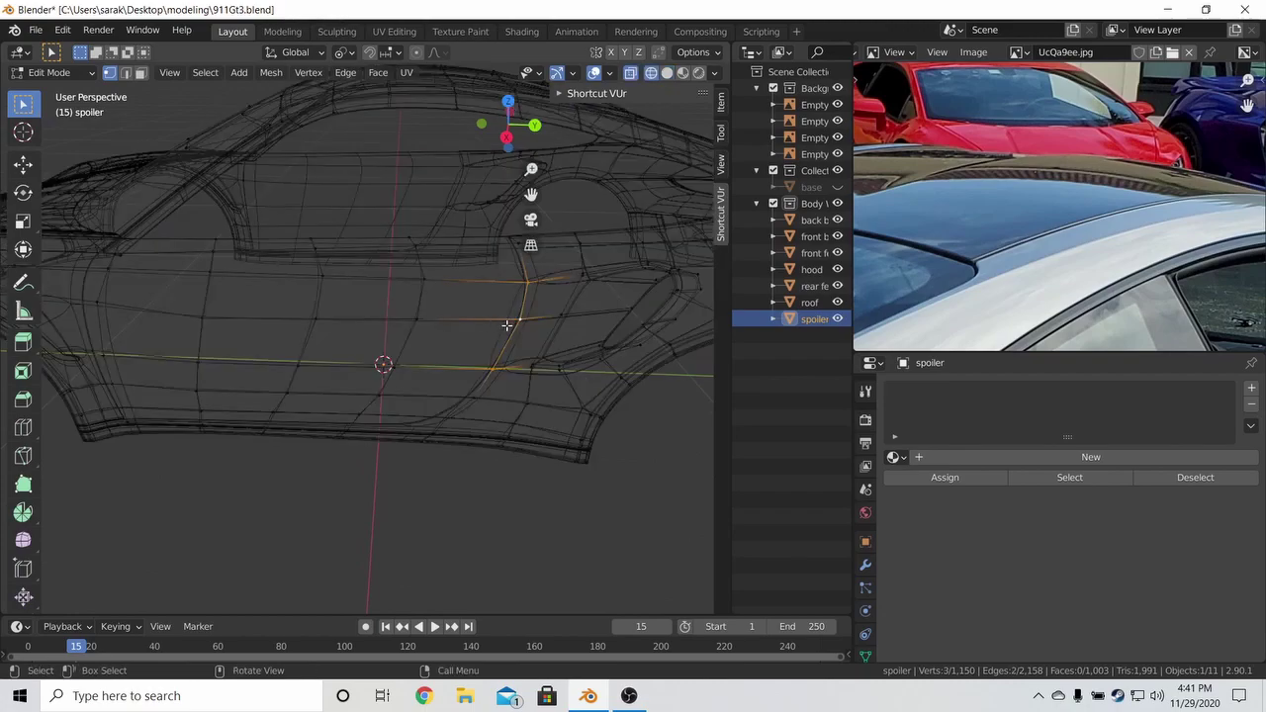
{"action": "key", "text": "x"}
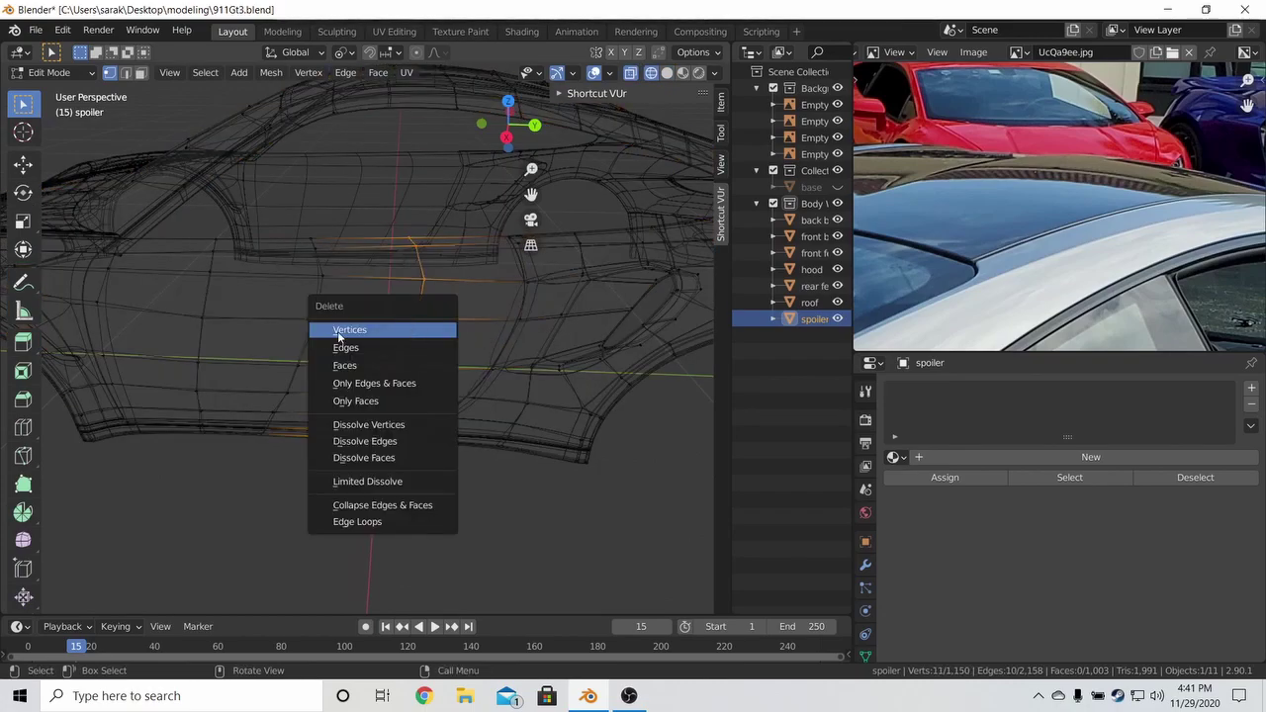
{"action": "left_click", "coordinate": [415, 329]}
{"action": "middle_click_drag", "start_coordinate": [306, 326], "coordinate": [316, 378]}
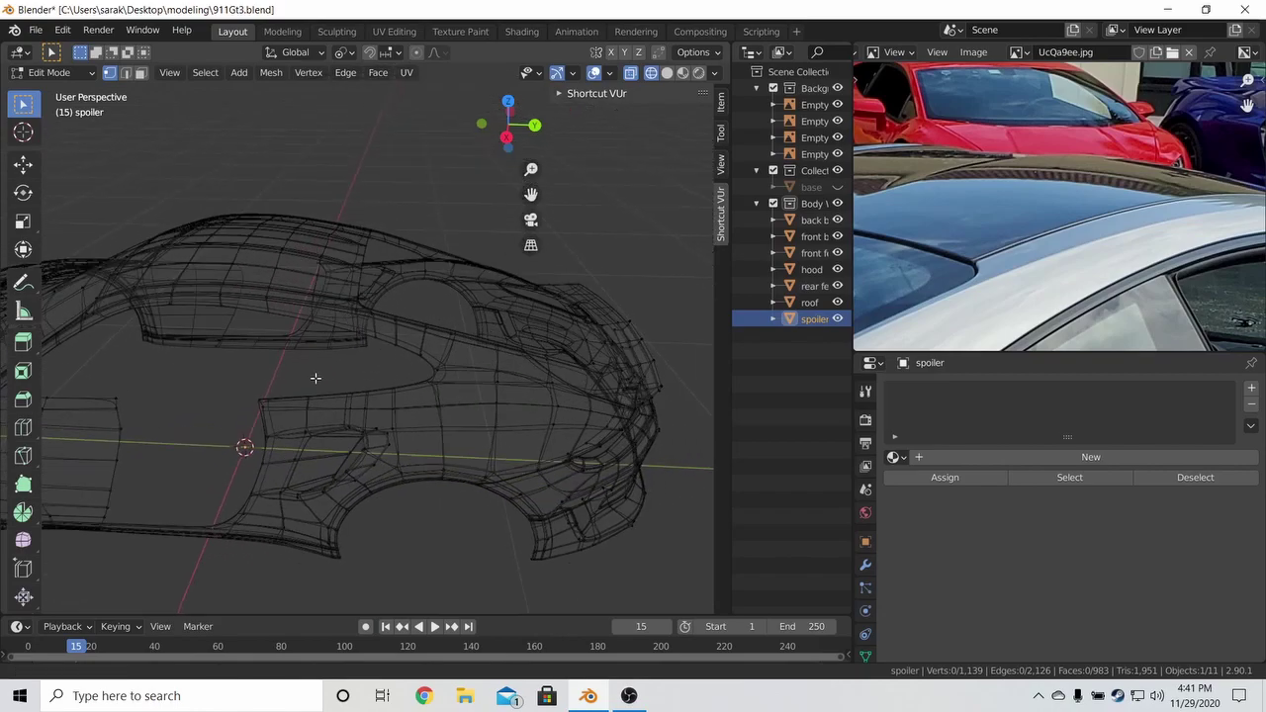
{"action": "key", "text": "x"}
{"action": "left_click", "coordinate": [376, 330]}
{"action": "key", "text": "l"}
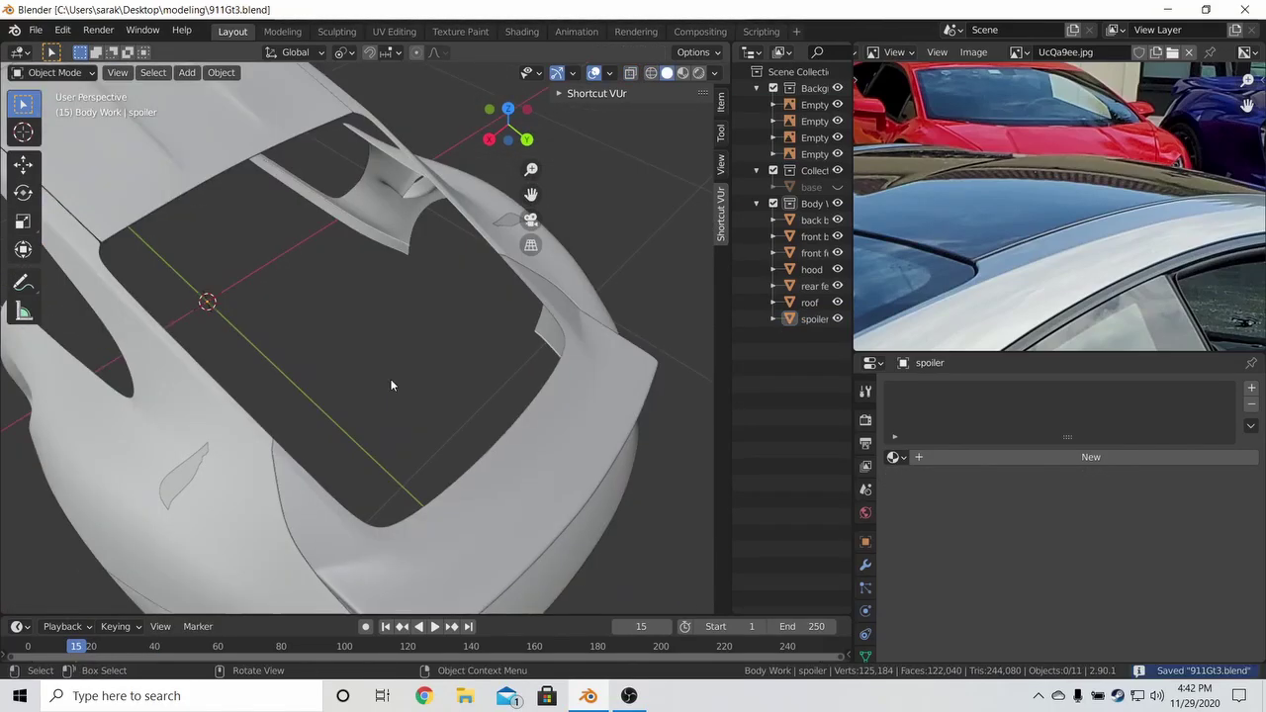
Knife-cut the spoiler mesh along its curved seam with the rear fender, working in wireframe from the top view.
{"action": "middle_click_drag", "start_coordinate": [391, 384], "coordinate": [384, 303]}
{"action": "key", "text": "Tab"}
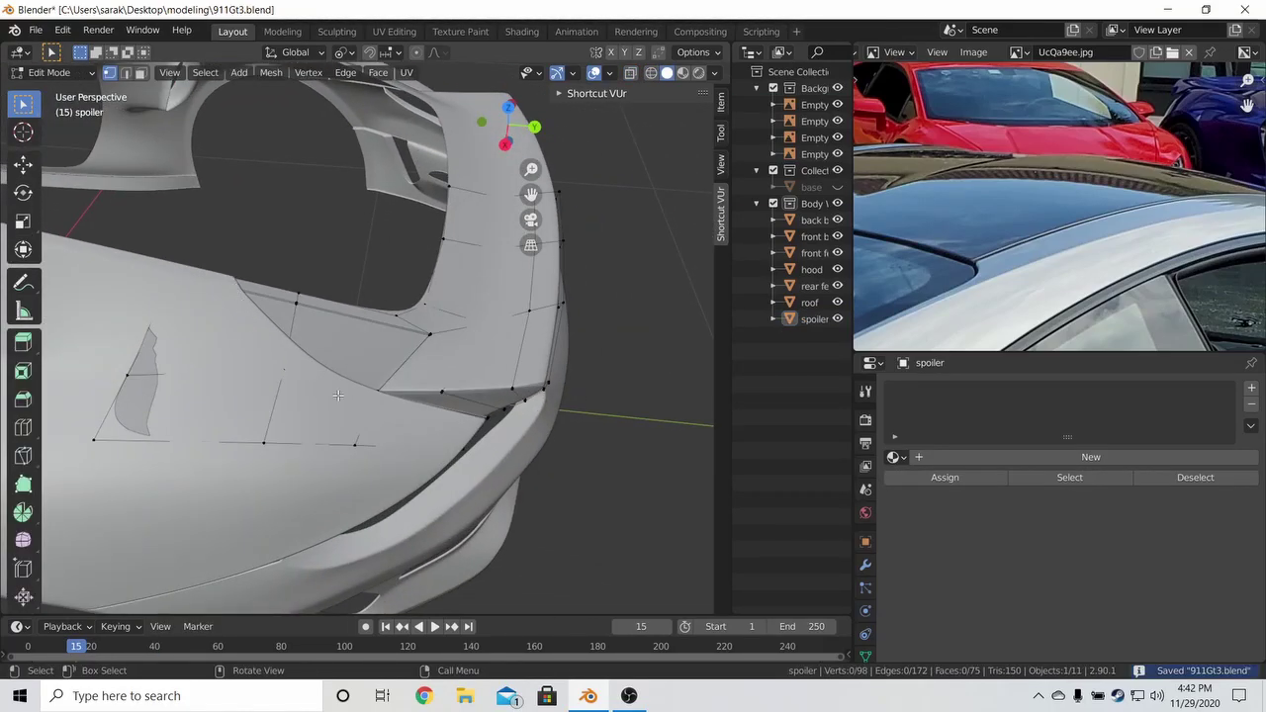
{"action": "key", "text": "z"}
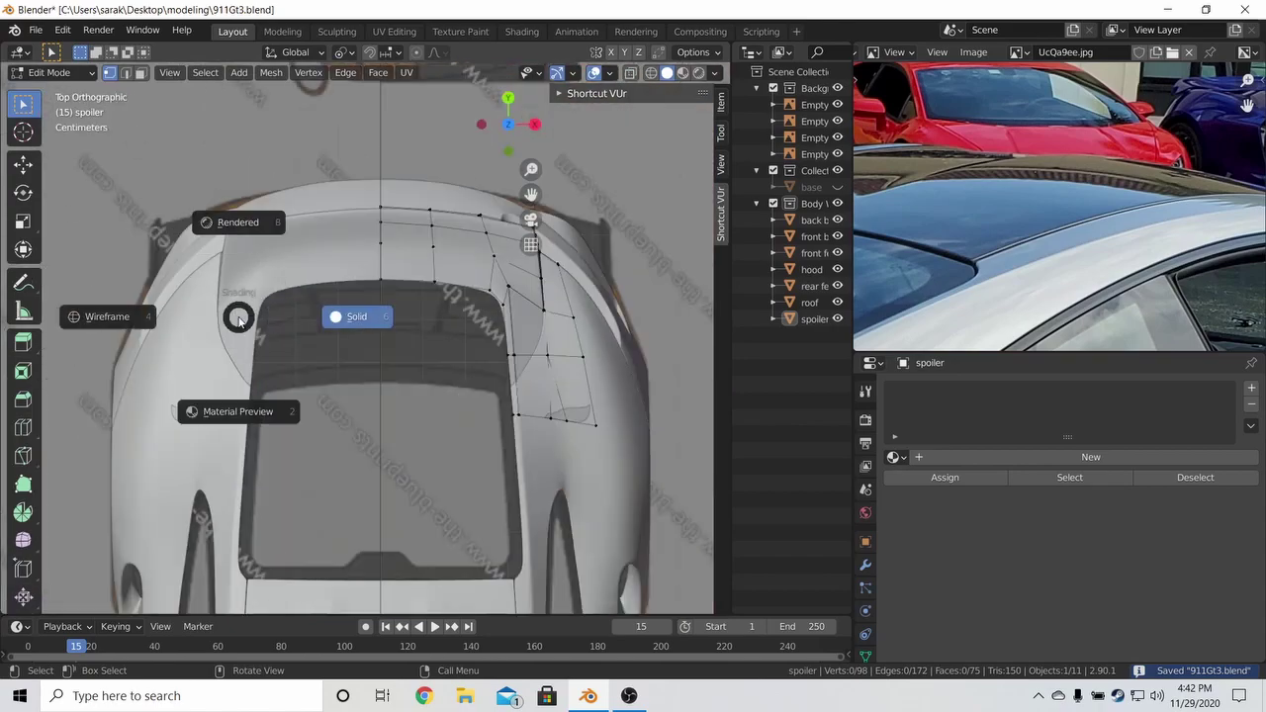
{"action": "key", "text": "KP_4"}
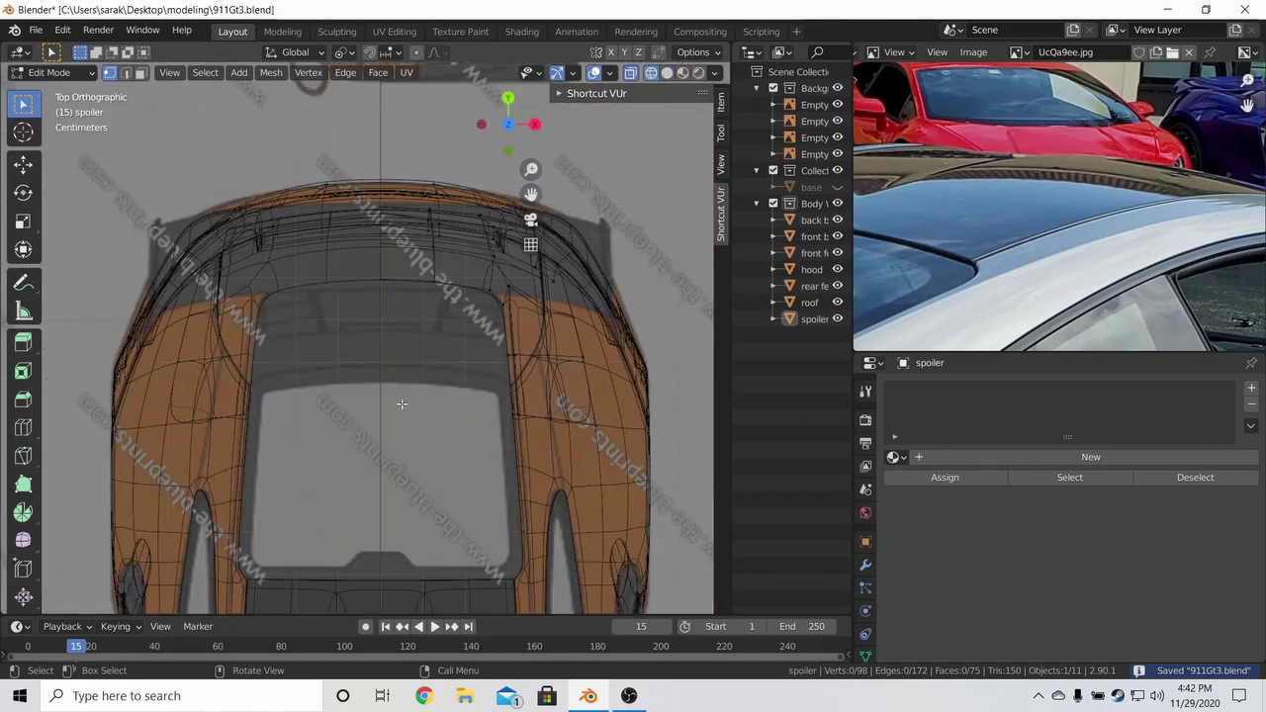
{"action": "scroll", "coordinate": [393, 418], "scroll_direction": "up", "scroll_amount": 5}
{"action": "scroll", "coordinate": [387, 417], "scroll_direction": "up", "scroll_amount": 4}
{"action": "middle_click_drag", "start_coordinate": [399, 419], "coordinate": [328, 369], "text": "shift"}
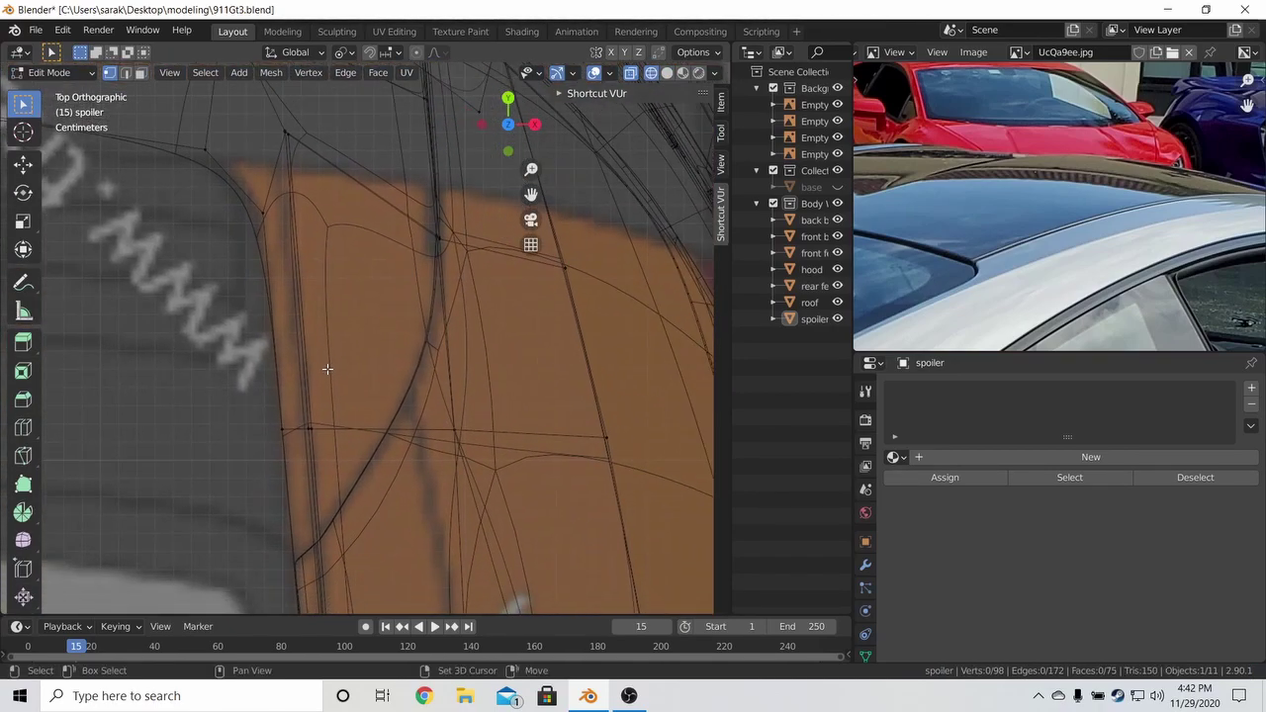
{"action": "key", "text": "k"}
{"action": "mouse_move", "coordinate": [386, 402]}
{"action": "middle_mouse_down", "text": "shift"}
{"action": "mouse_move", "coordinate": [391, 375]}
{"action": "mouse_move", "coordinate": [378, 457]}
{"action": "middle_mouse_up", "text": "shift"}
{"action": "left_click", "coordinate": [390, 401]}
{"action": "left_click", "coordinate": [419, 370]}
{"action": "left_click", "coordinate": [429, 267]}
{"action": "key", "text": "Return"}
{"action": "key", "text": "z"}
{"action": "key", "text": "KP_6"}
{"action": "scroll", "coordinate": [473, 305], "scroll_direction": "down", "scroll_amount": 2}
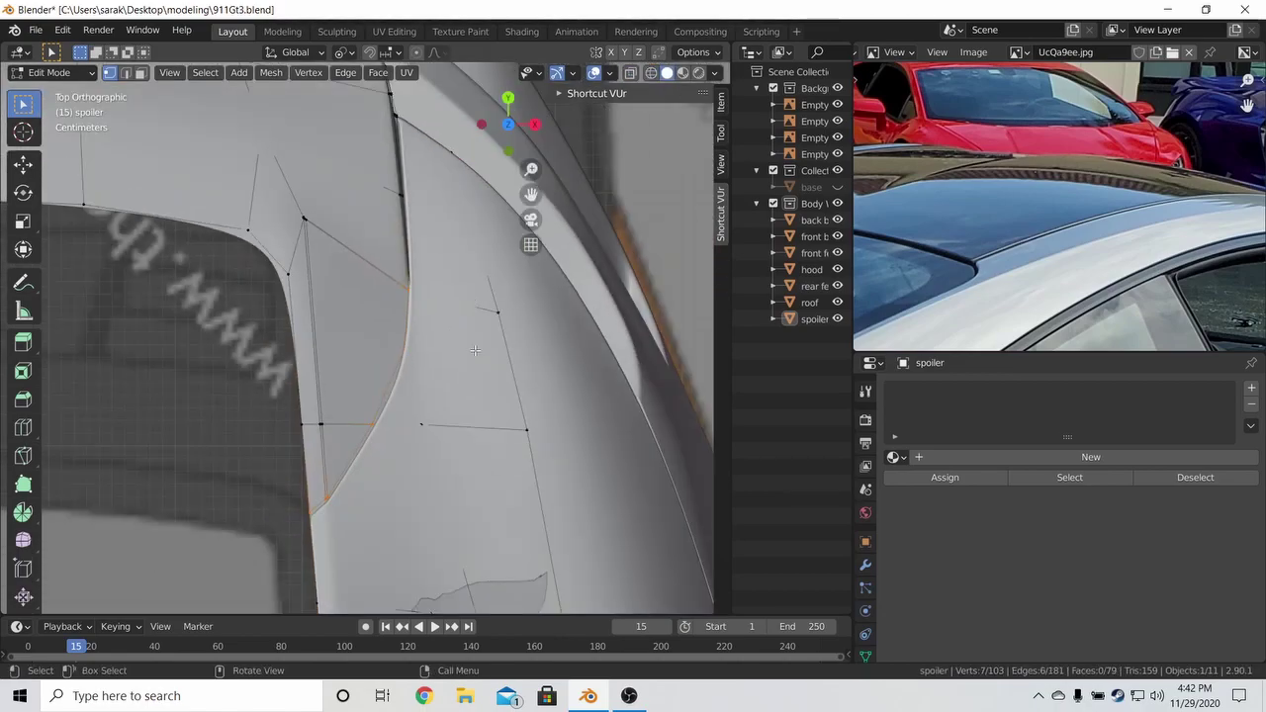
Delete the spoiler mesh's fender-side vertices that lie outside the new cut.
{"action": "middle_click_drag", "start_coordinate": [442, 418], "coordinate": [406, 327], "text": "shift"}
{"action": "key", "text": "z"}
{"action": "left_click", "coordinate": [347, 389]}
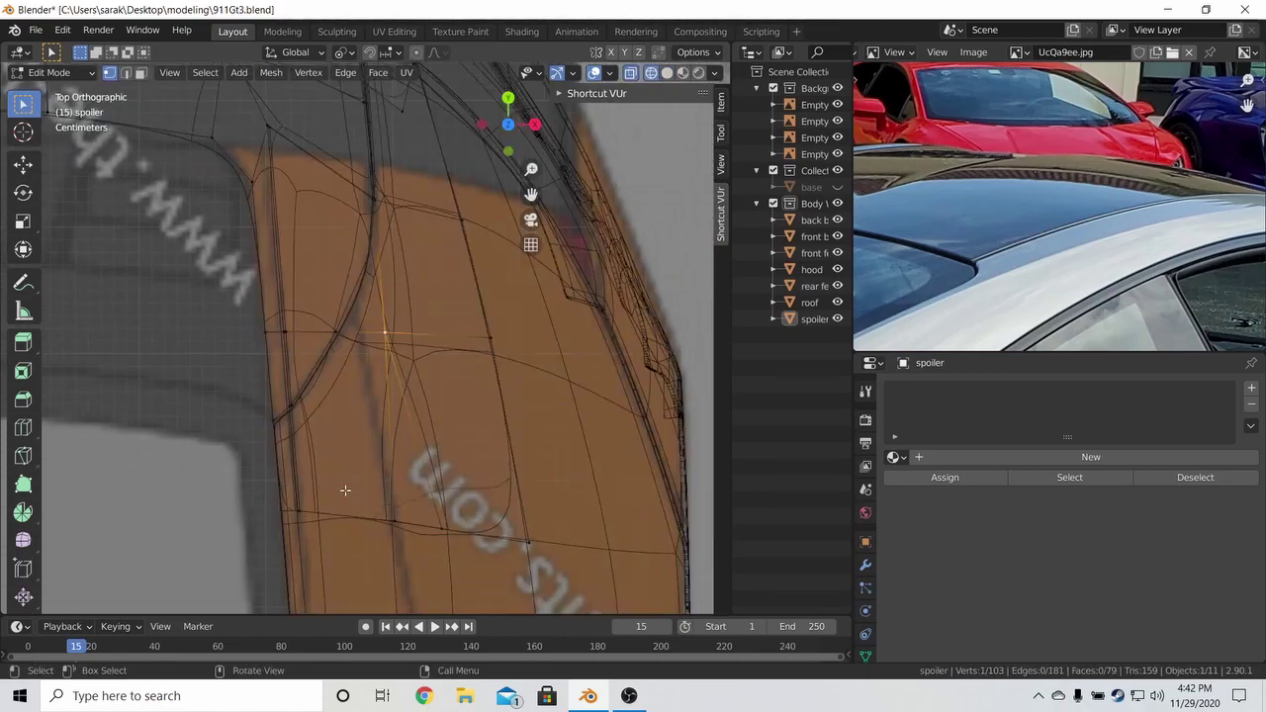
{"action": "right_click", "coordinate": [490, 322]}
{"action": "middle_click_drag", "start_coordinate": [521, 346], "coordinate": [540, 453], "text": "shift"}
{"action": "key", "text": "c"}
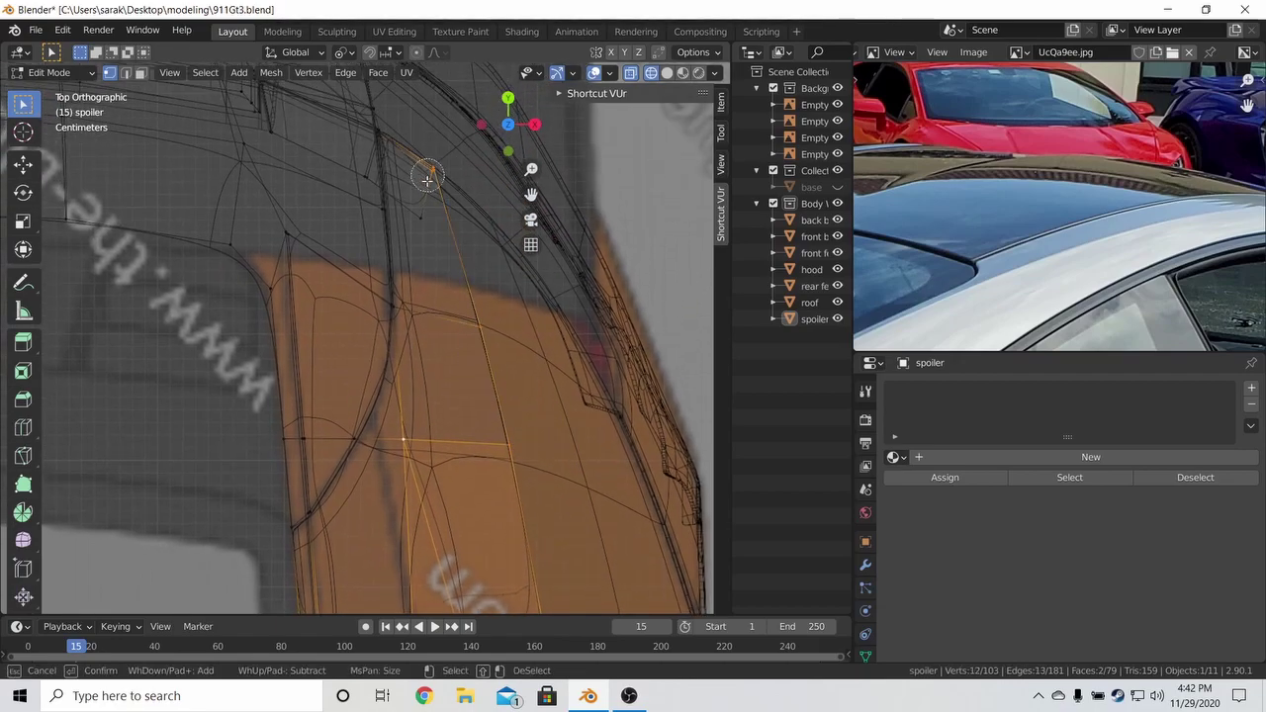
{"action": "key", "text": "x"}
{"action": "left_click", "coordinate": [427, 227]}
Examine the trimmed spoiler's corners in solid and wireframe shading, and check the reference photo around the wing mount and taillight.
{"action": "key", "text": "shift+z"}
{"action": "middle_click_drag", "start_coordinate": [427, 227], "coordinate": [418, 324]}
{"action": "key", "text": "Tab"}
{"action": "scroll", "coordinate": [417, 325], "scroll_direction": "up", "scroll_amount": 1}
{"action": "key", "text": "Tab"}
{"action": "scroll", "coordinate": [376, 354], "scroll_direction": "up", "scroll_amount": 2}
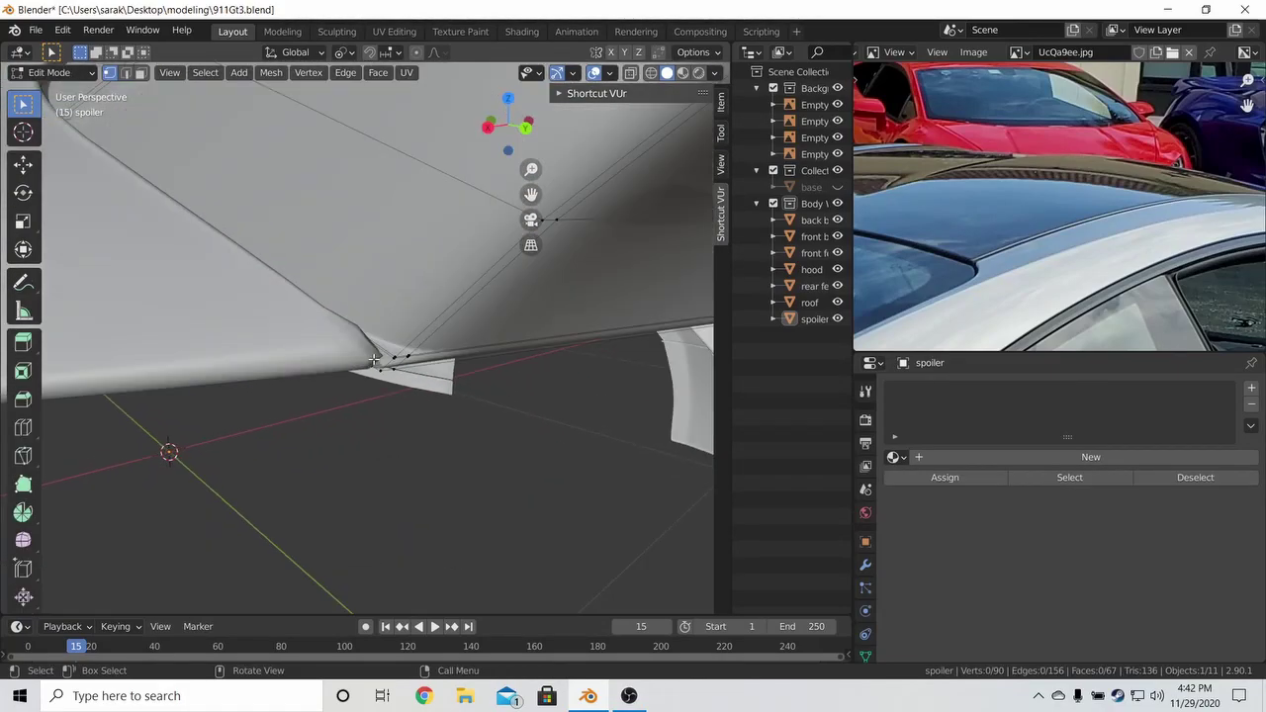
{"action": "key", "text": "shift+z"}
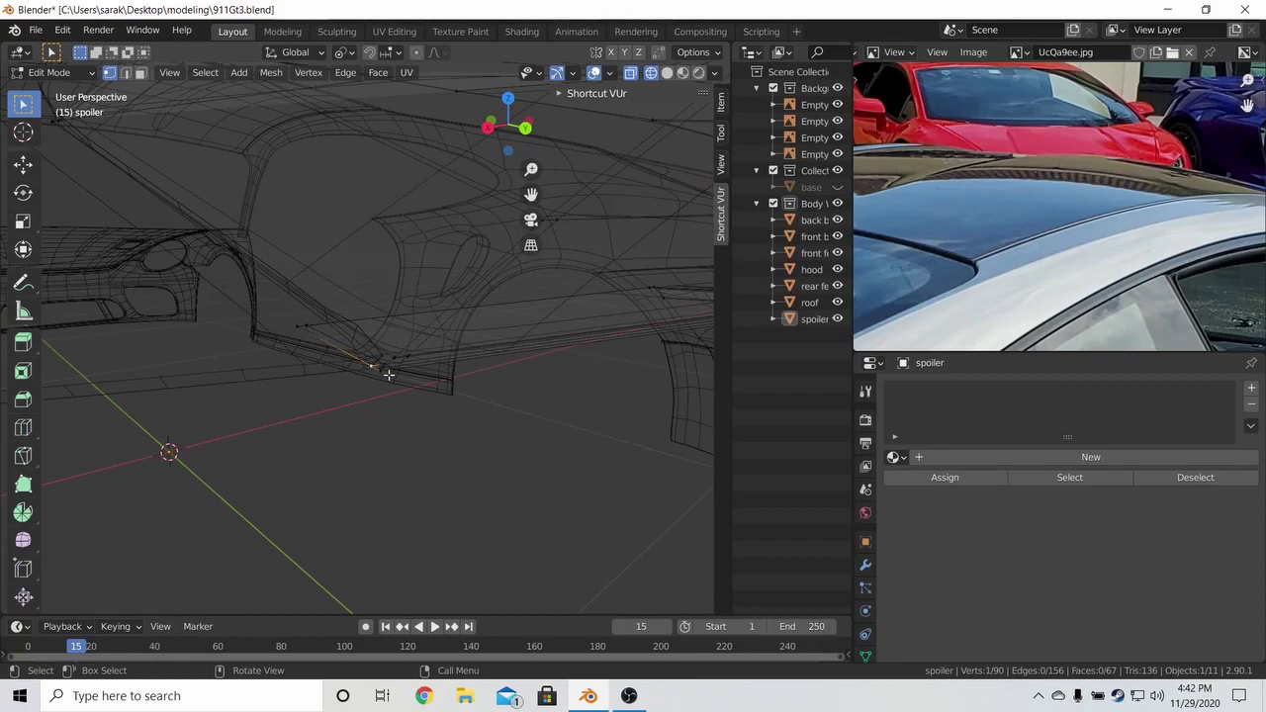
{"action": "key", "text": "z"}
{"action": "left_click", "coordinate": [522, 390]}
{"action": "key", "text": "alt+z"}
{"action": "mouse_move", "coordinate": [523, 389]}
{"action": "middle_mouse_down"}
{"action": "mouse_move", "coordinate": [478, 379]}
{"action": "mouse_move", "coordinate": [461, 399]}
{"action": "middle_mouse_up"}
{"action": "scroll", "coordinate": [896, 203], "scroll_direction": "up", "scroll_amount": 5}
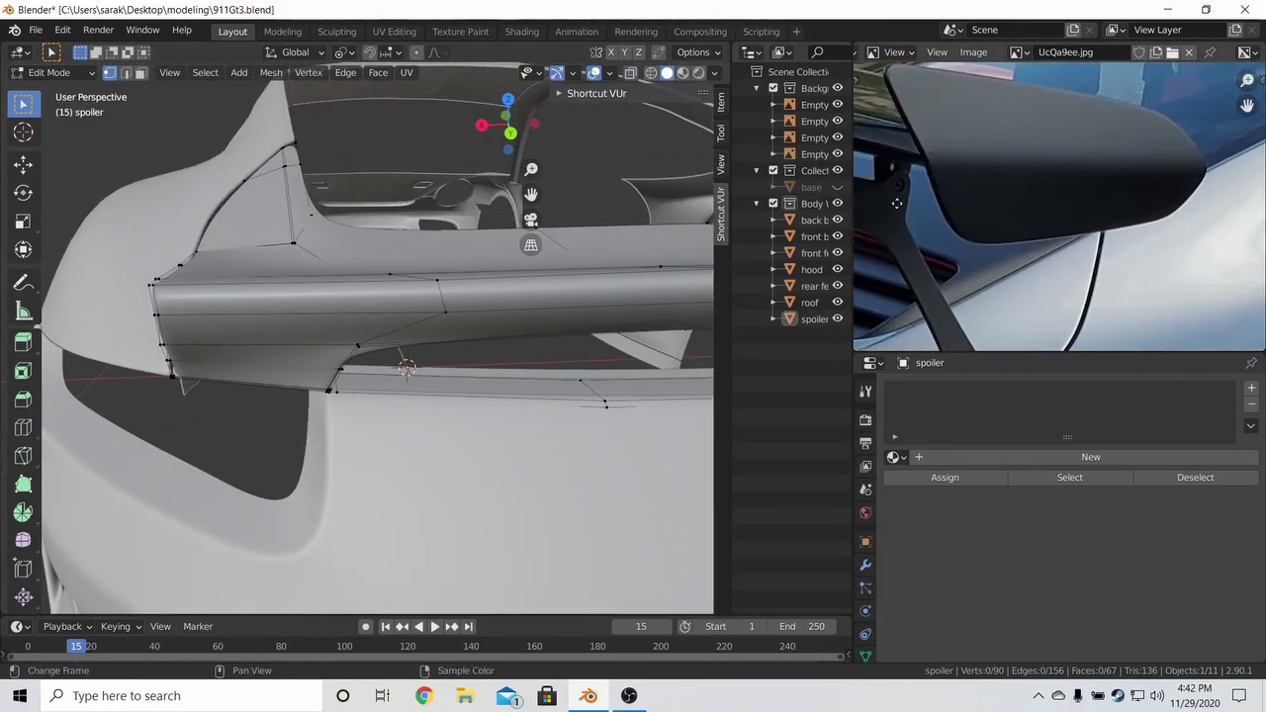
{"action": "middle_click_drag", "start_coordinate": [897, 202], "coordinate": [935, 178]}
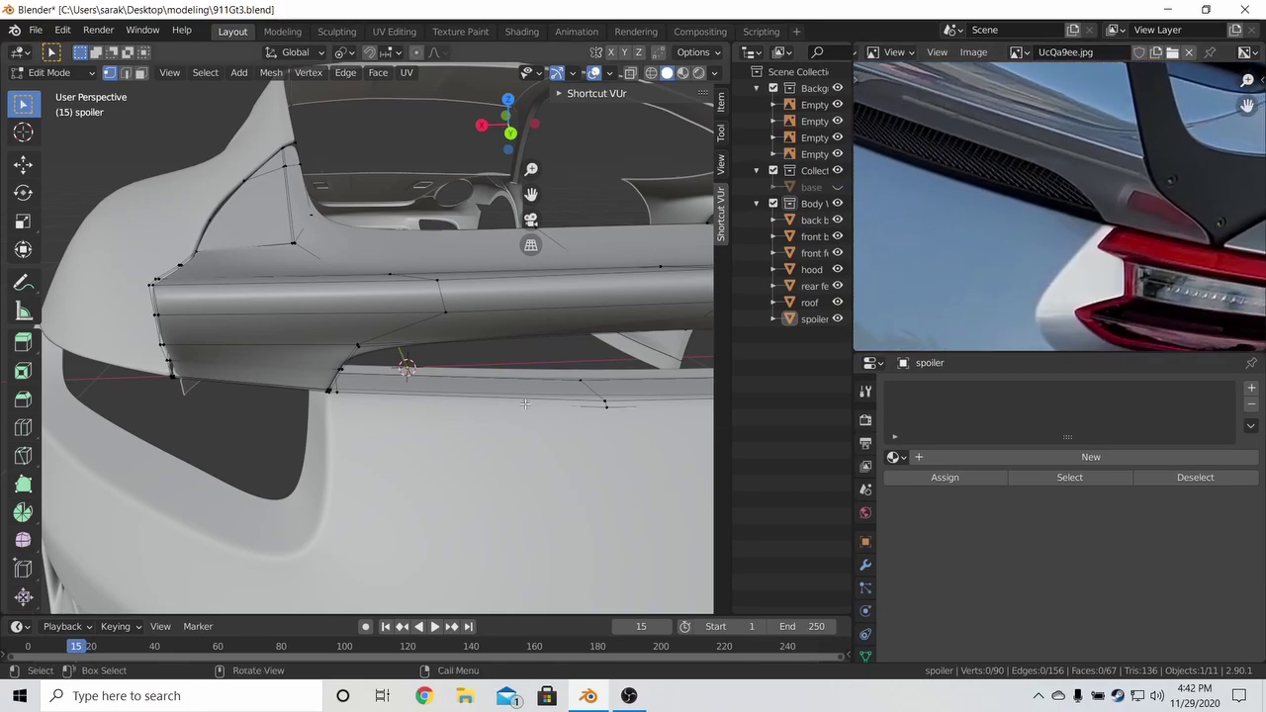
Delete the leftover vertex loops of the bumper-side strip beneath the spoiler's rear overhang.
{"action": "left_click", "coordinate": [603, 394], "text": "alt"}
{"action": "key", "text": "x"}
{"action": "left_click", "coordinate": [602, 393]}
{"action": "middle_click_drag", "start_coordinate": [602, 392], "coordinate": [521, 393]}
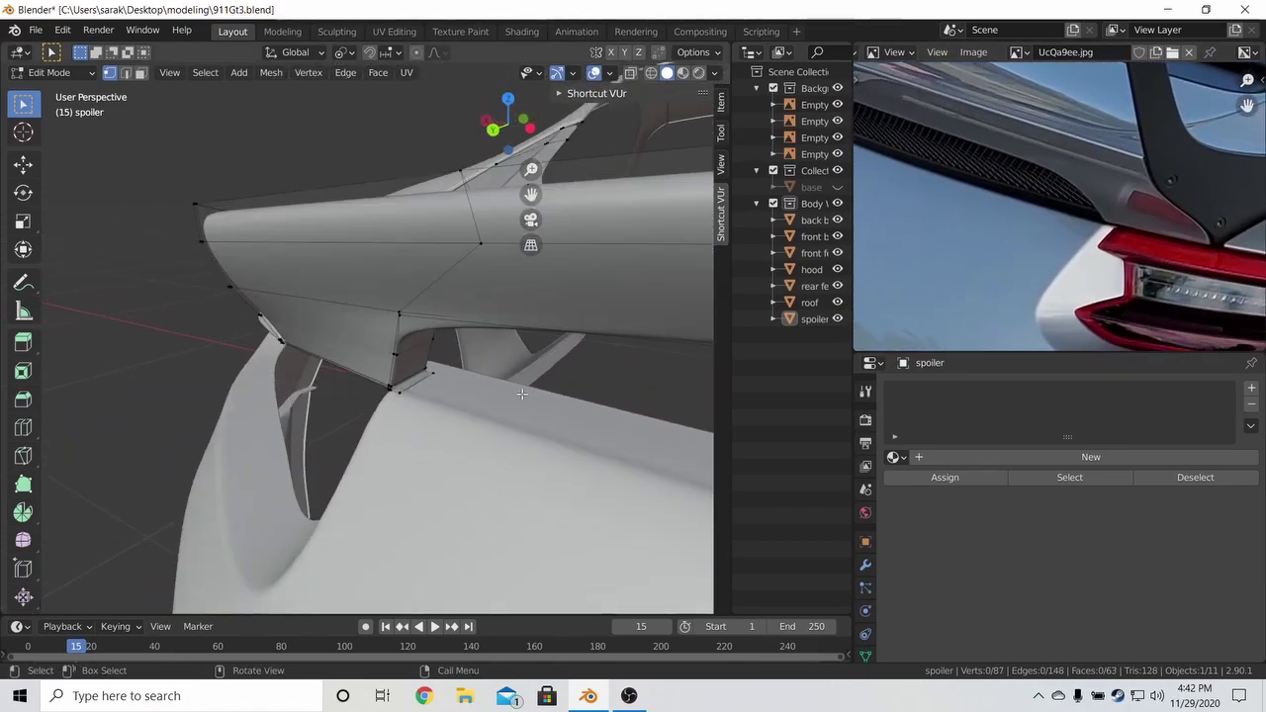
{"action": "left_click", "coordinate": [422, 388], "text": "alt"}
{"action": "key", "text": "x"}
{"action": "left_click", "coordinate": [419, 386]}
Delete the two remaining edge loops at the lower end of the spoiler's underside.
{"action": "middle_click_drag", "start_coordinate": [419, 385], "coordinate": [469, 310]}
{"action": "left_click", "coordinate": [429, 261], "text": "alt"}
{"action": "key", "text": "x"}
{"action": "left_click", "coordinate": [429, 263]}
{"action": "left_click", "coordinate": [415, 256], "text": "alt"}
{"action": "key", "text": "x"}
{"action": "left_click", "coordinate": [418, 257]}
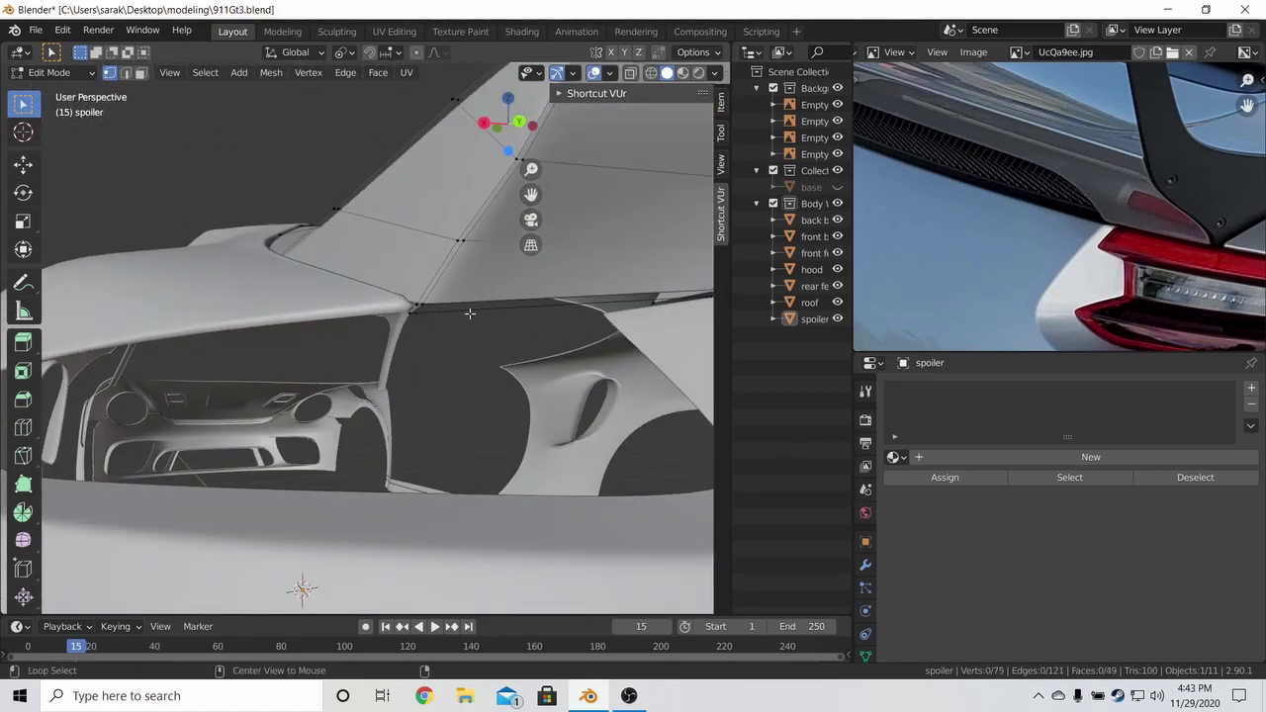
Delete the last leftover vertex loop beneath the spoiler's rear overhang, check the panel fit around it, and save the file.
{"action": "left_click", "coordinate": [470, 317], "text": "alt"}
{"action": "key", "text": "x"}
{"action": "left_click", "coordinate": [471, 317]}
{"action": "key", "text": "Tab"}
{"action": "middle_click_drag", "start_coordinate": [554, 326], "coordinate": [615, 358]}
{"action": "middle_click_drag", "start_coordinate": [1023, 259], "coordinate": [959, 250]}
{"action": "key", "text": "ctrl+s"}
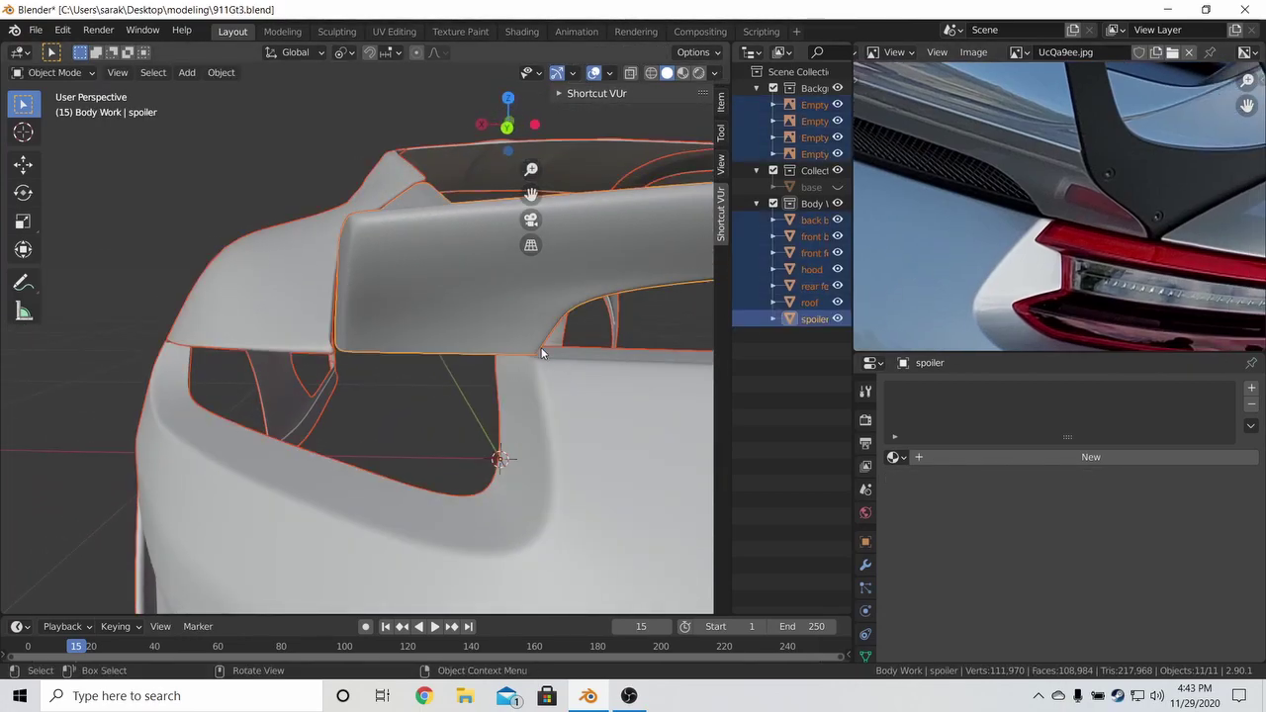
{"action": "middle_click_drag", "start_coordinate": [541, 353], "coordinate": [464, 460]}
{"action": "left_click", "coordinate": [390, 475]}
{"action": "key", "text": "ctrl+s"}
Add an edge loop along the spoiler's side arm, close to the inner edge of the opening.
{"action": "scroll", "coordinate": [350, 331], "scroll_direction": "up", "scroll_amount": 8}
{"action": "left_click", "coordinate": [354, 330]}
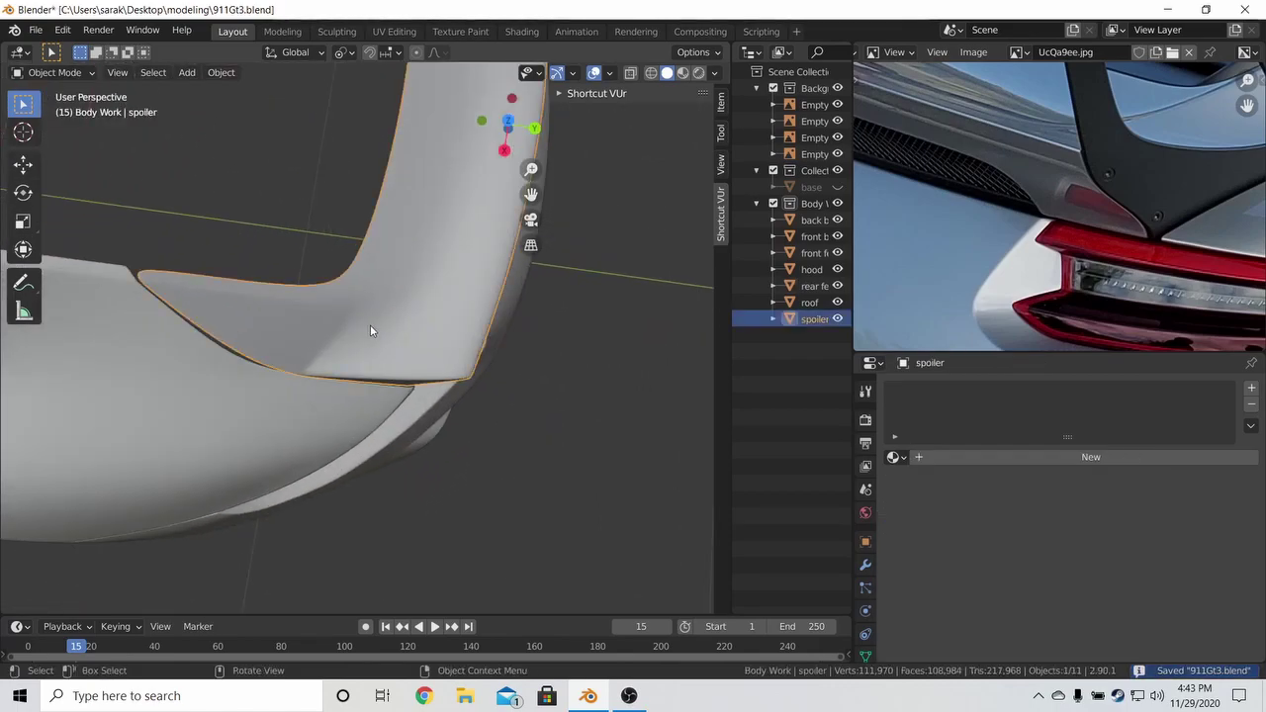
{"action": "middle_click_drag", "start_coordinate": [370, 330], "coordinate": [468, 390], "text": "shift"}
{"action": "key", "text": "Tab"}
{"action": "scroll", "coordinate": [426, 373], "scroll_direction": "up", "scroll_amount": 2}
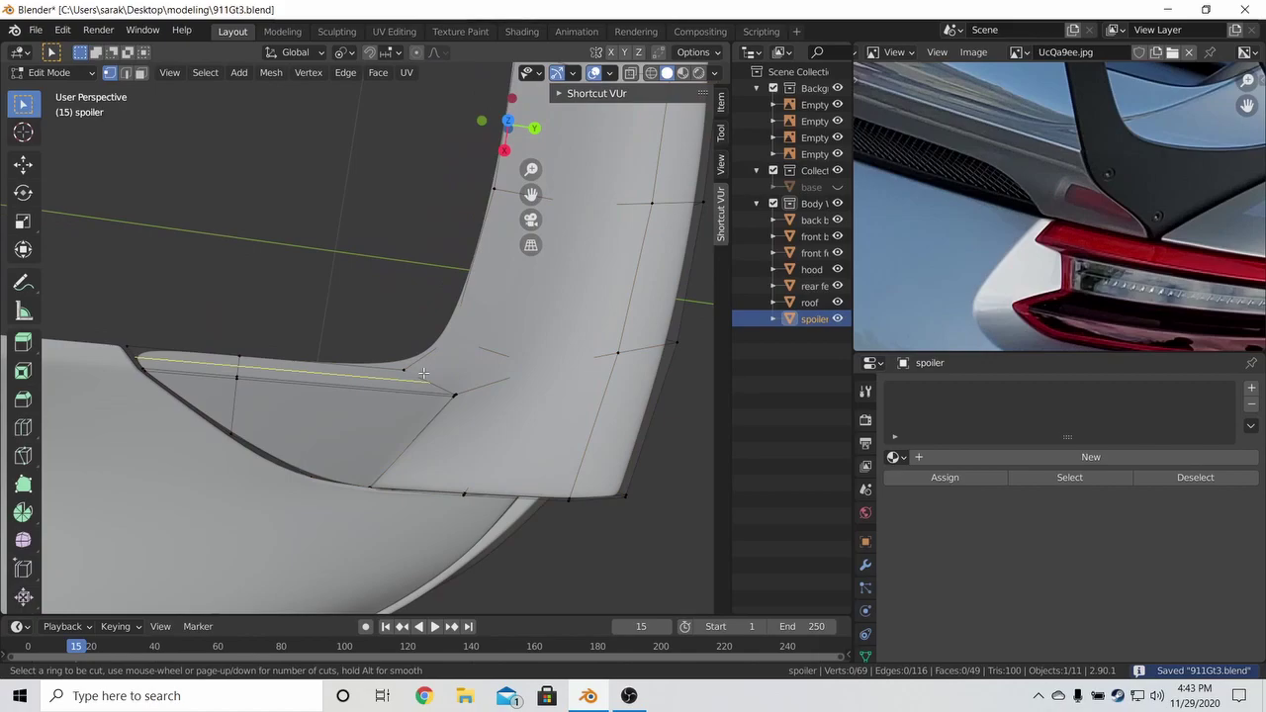
{"action": "left_click", "coordinate": [424, 373]}
{"action": "left_click", "coordinate": [415, 369]}
Add an edge loop along the inner edge of the spoiler's rear section and slide it towards the opening at factor 0.897.
{"action": "middle_click_drag", "start_coordinate": [531, 203], "coordinate": [492, 288], "text": "shift"}
{"action": "key", "text": "ctrl+r"}
{"action": "left_click", "coordinate": [491, 288]}
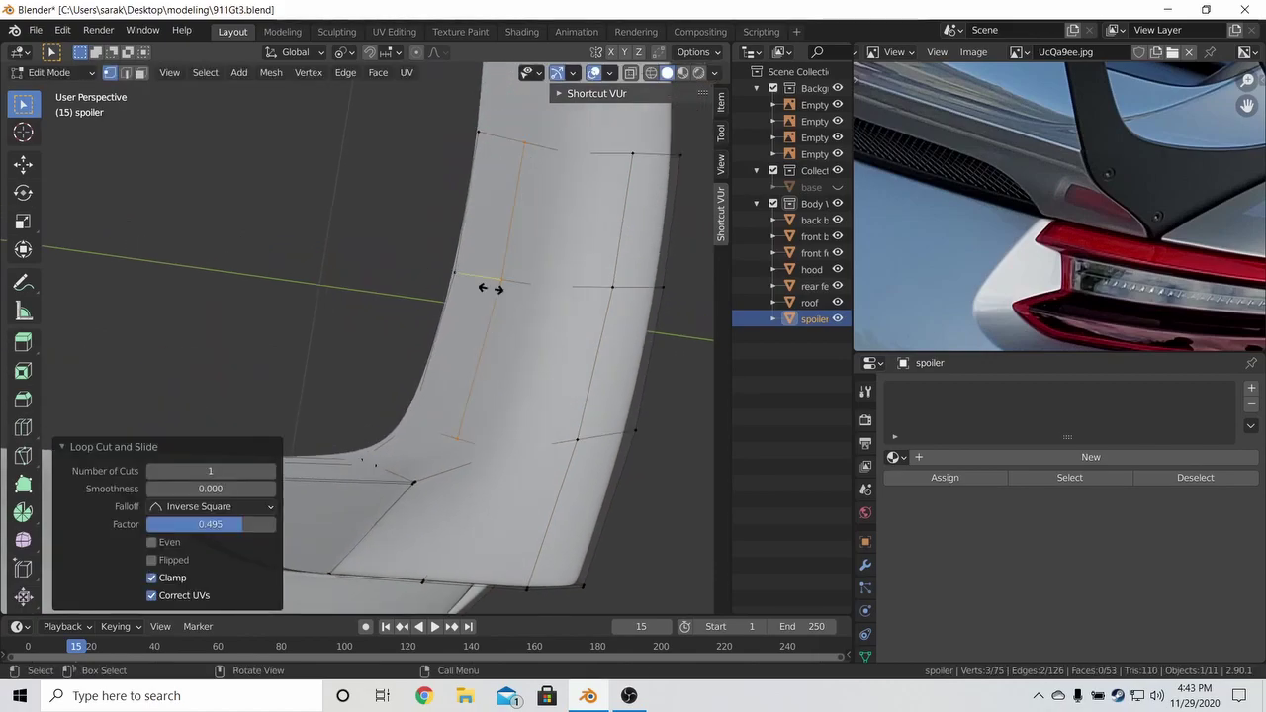
{"action": "key", "text": "g"}
{"action": "key", "text": "g"}
{"action": "left_click", "coordinate": [384, 281]}
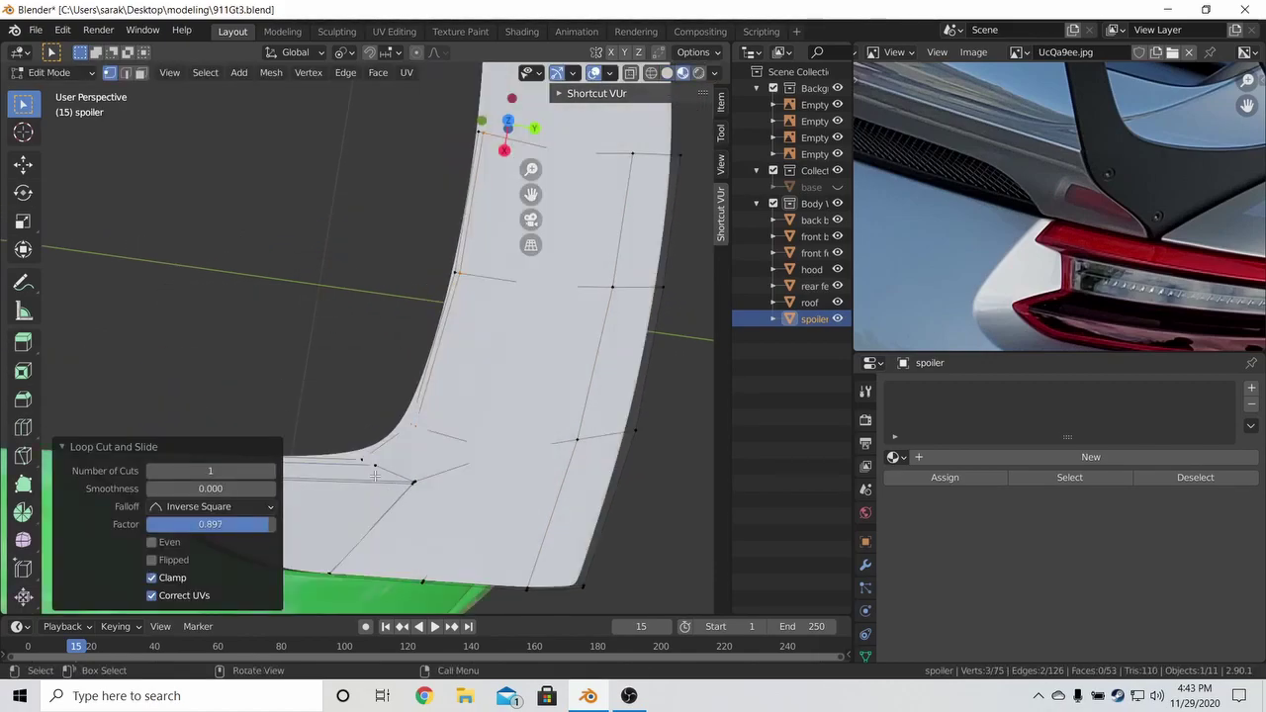
Connect the end vertices of the two new edge loops across the opening's inner corner.
{"action": "left_click", "coordinate": [393, 452]}
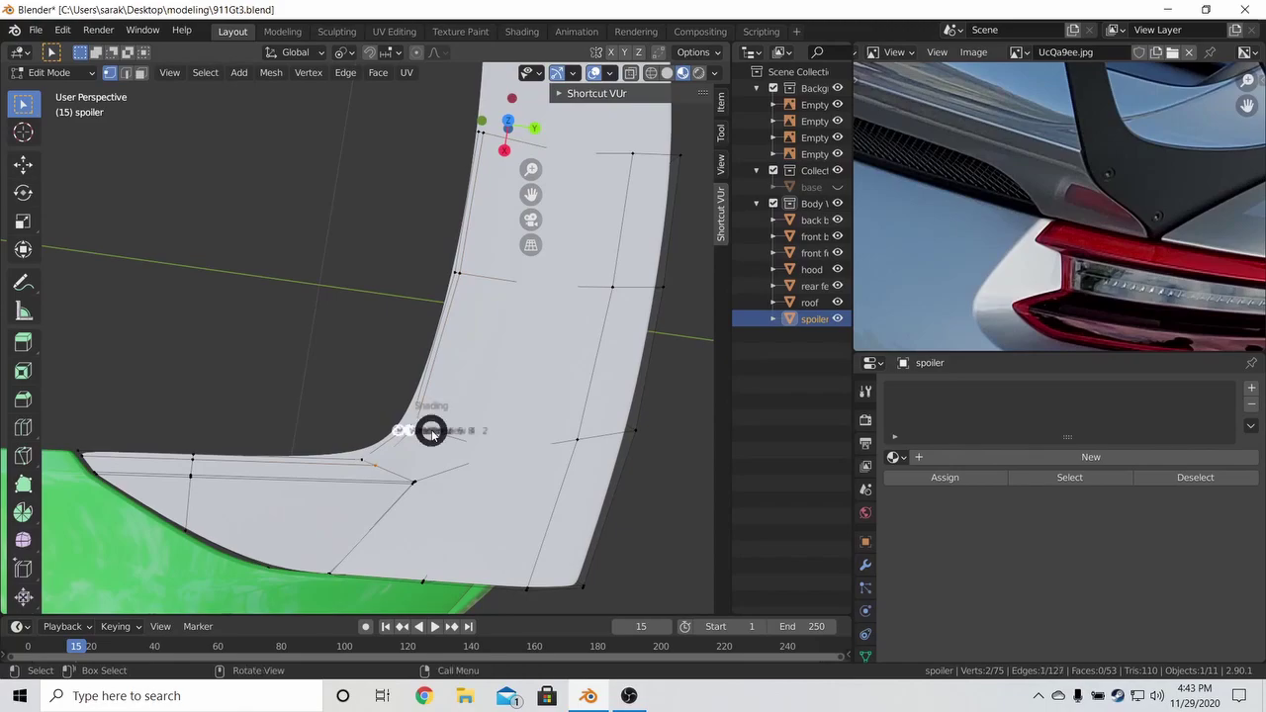
{"action": "left_click", "coordinate": [500, 432]}
{"action": "key", "text": "j"}
{"action": "key", "text": "z"}
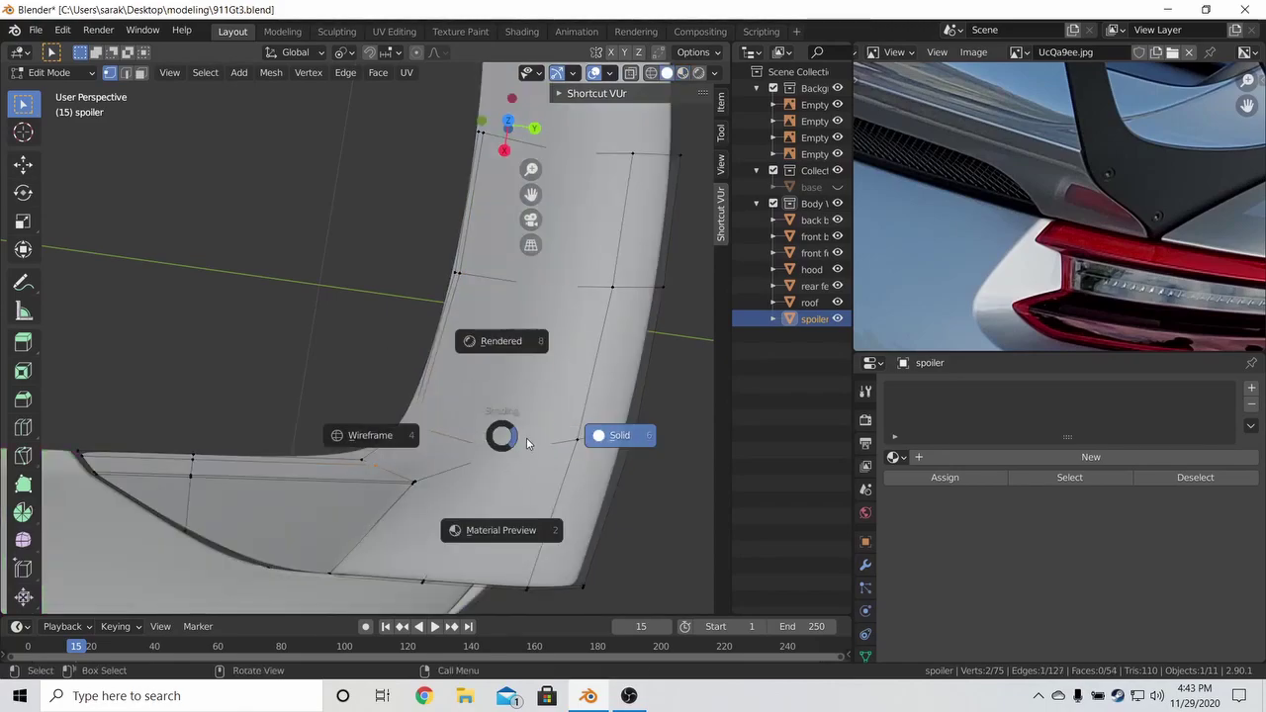
{"action": "left_click", "coordinate": [526, 437]}
Isolate the spoiler in local view and add an edge loop along its side arm at factor -0.911.
{"action": "middle_click_drag", "start_coordinate": [526, 437], "coordinate": [500, 348]}
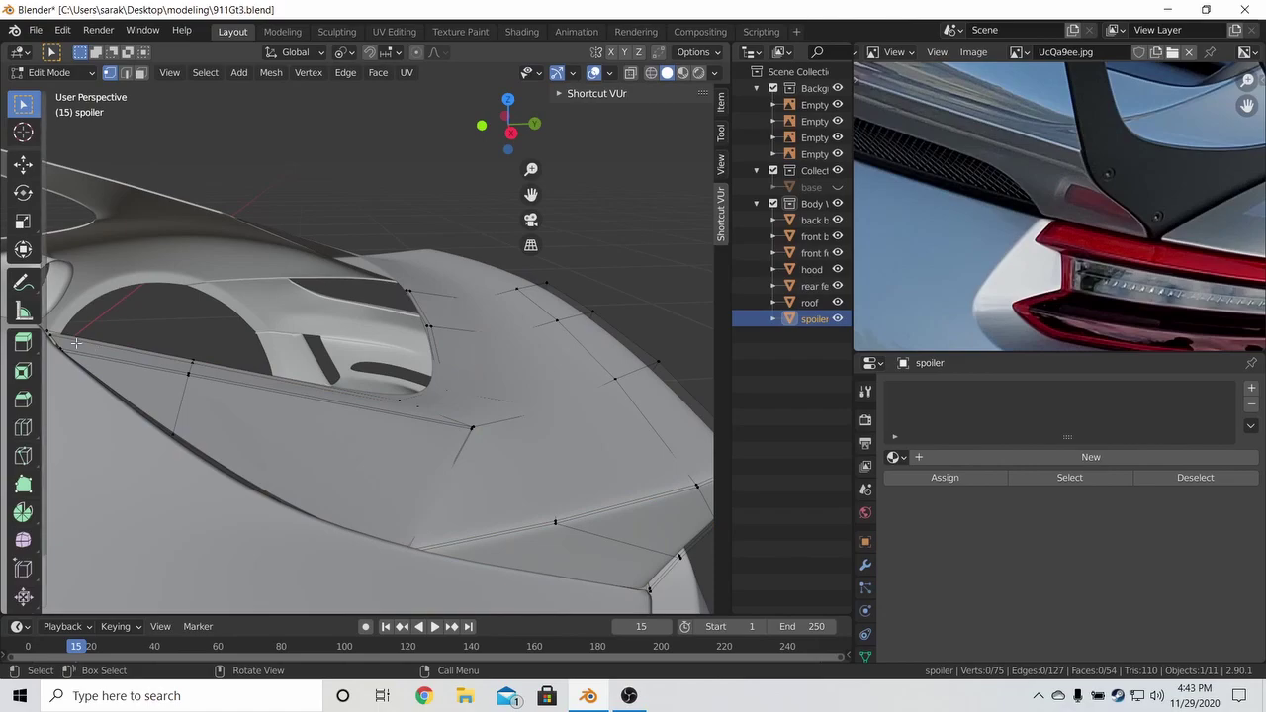
{"action": "middle_click_drag", "start_coordinate": [393, 495], "coordinate": [522, 511]}
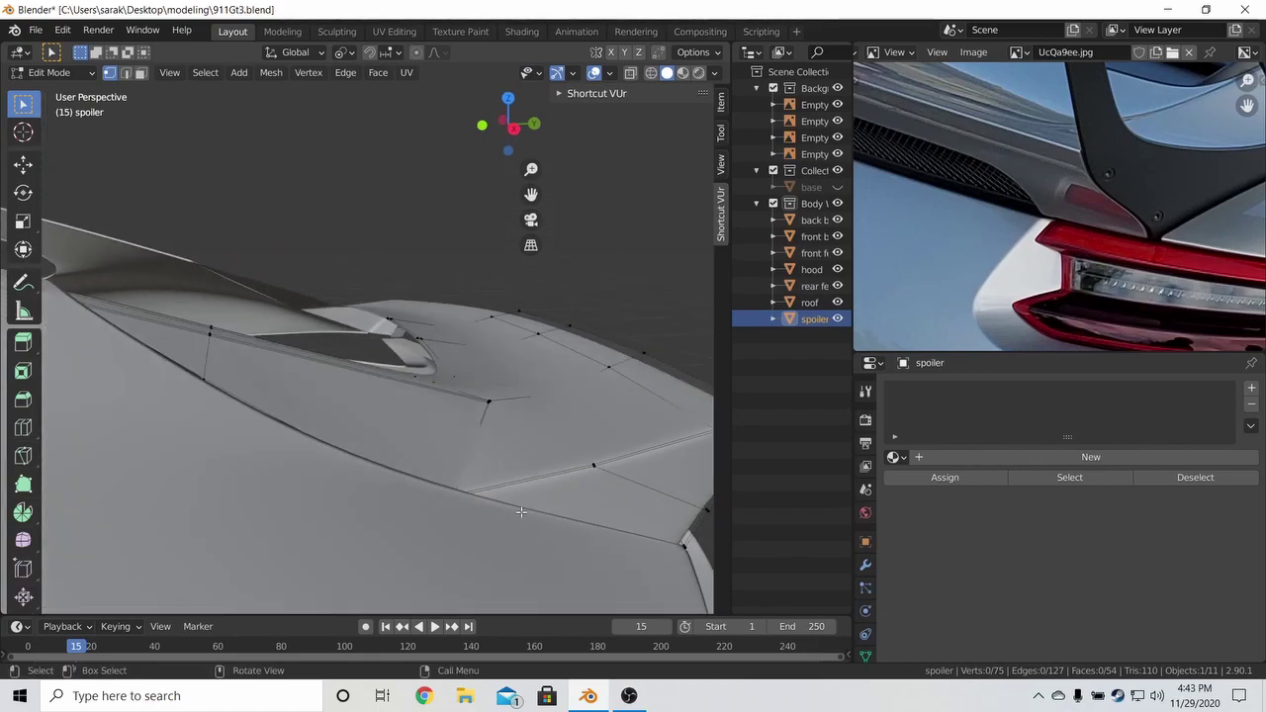
{"action": "key", "text": "KP_Divide"}
{"action": "middle_click_drag", "start_coordinate": [624, 504], "coordinate": [603, 539]}
{"action": "scroll", "coordinate": [404, 367], "scroll_direction": "up", "scroll_amount": 6}
{"action": "key", "text": "ctrl+r"}
{"action": "left_click", "coordinate": [403, 367]}
Knife-cut a supporting edge parallel to the fender-side border, from the side arm's front tip towards the rear corner.
{"action": "key", "text": "k"}
{"action": "left_click", "coordinate": [144, 246]}
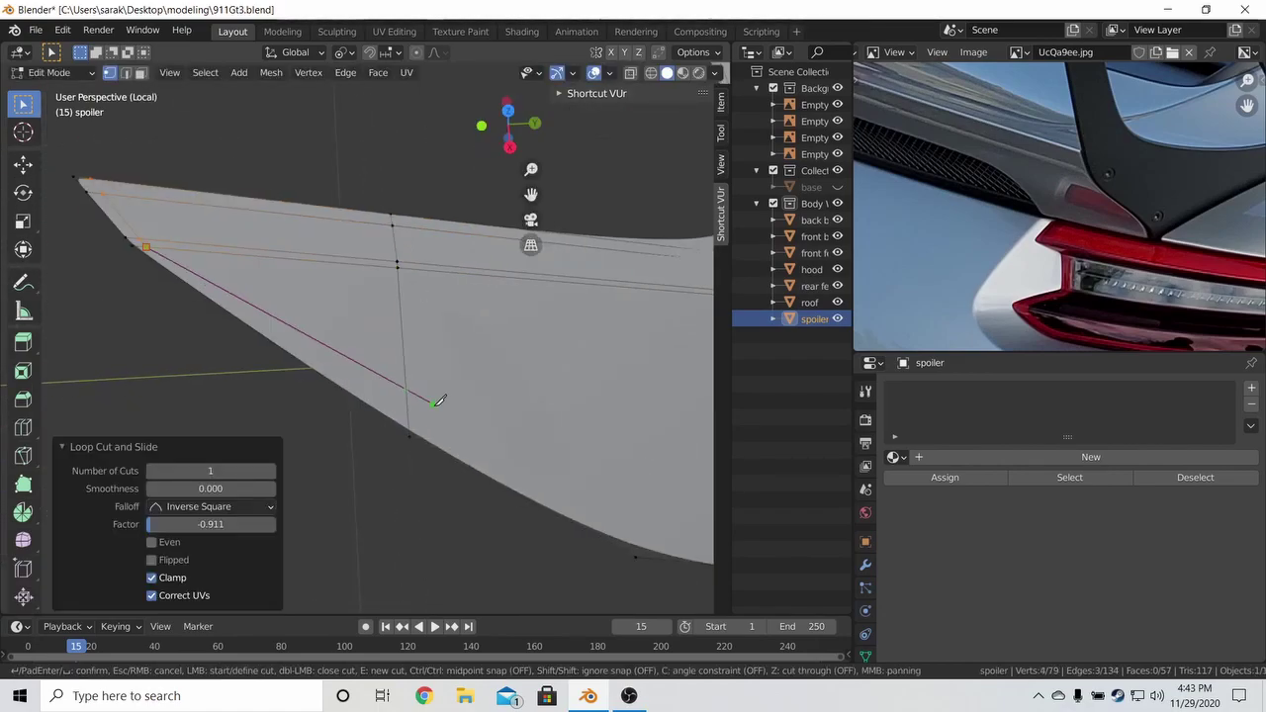
{"action": "left_click", "coordinate": [336, 415]}
{"action": "left_click", "coordinate": [501, 446]}
{"action": "key", "text": "Return"}
{"action": "scroll", "coordinate": [469, 370], "scroll_direction": "up", "scroll_amount": 3}
{"action": "mouse_move", "coordinate": [503, 446]}
{"action": "middle_mouse_down"}
{"action": "mouse_move", "coordinate": [469, 370]}
{"action": "mouse_move", "coordinate": [522, 446]}
{"action": "middle_mouse_up"}
{"action": "key", "text": "k"}
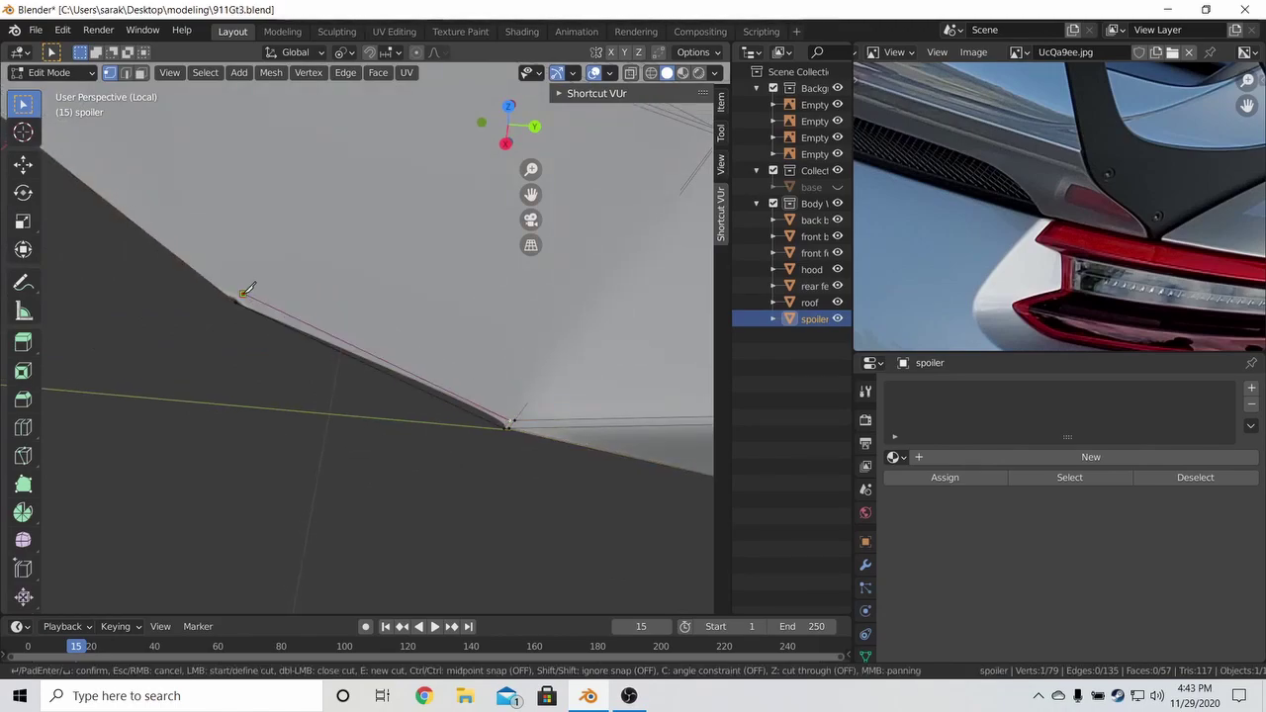
{"action": "key", "text": "Escape"}
Slide and move the vertex on the spoiler's fender-side border to even out the new cut.
{"action": "middle_click_drag", "start_coordinate": [124, 104], "coordinate": [160, 189], "text": "shift"}
{"action": "left_click", "coordinate": [277, 394]}
{"action": "key", "text": "g"}
{"action": "key", "text": "g"}
{"action": "left_click", "coordinate": [282, 388]}
{"action": "key", "text": "g"}
{"action": "left_click", "coordinate": [300, 356]}
{"action": "scroll", "coordinate": [396, 376], "scroll_direction": "down", "scroll_amount": 3}
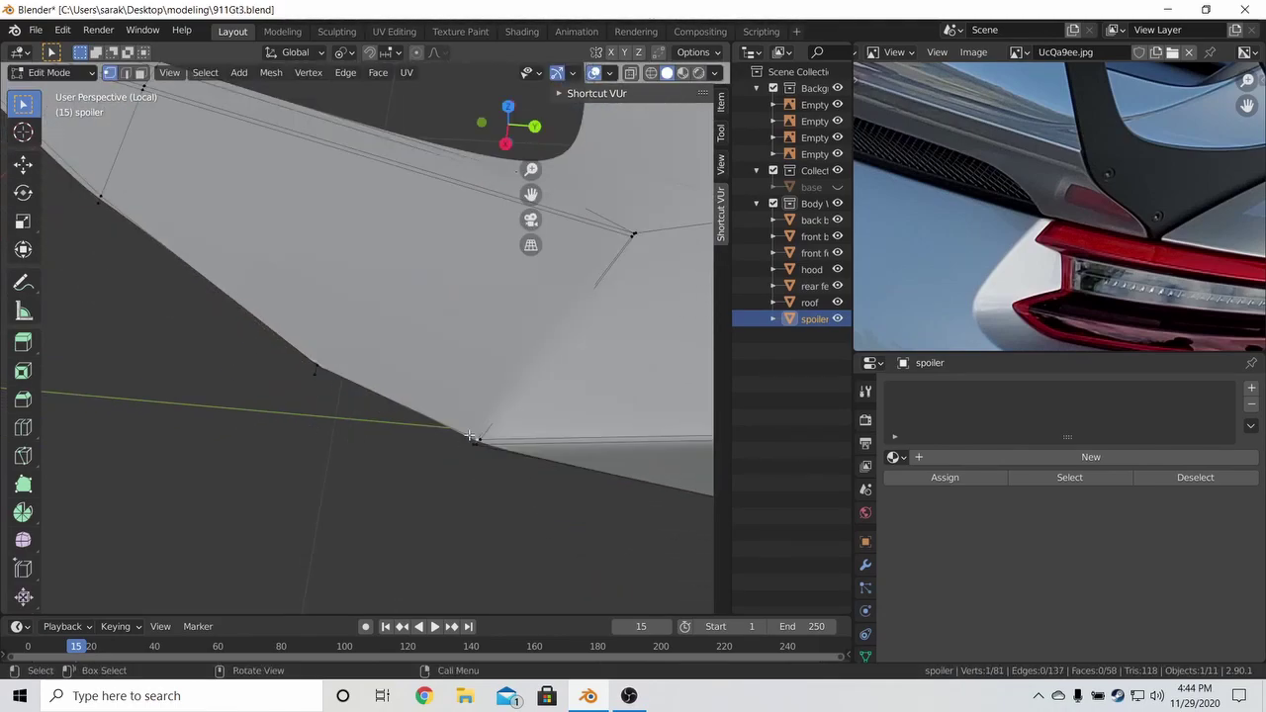
Add supporting edge loops near the side and lower borders of the spoiler's rear face and check the smoothed shape.
{"action": "middle_click_drag", "start_coordinate": [480, 321], "coordinate": [307, 359]}
{"action": "key", "text": "Tab"}
{"action": "key", "text": "Tab"}
{"action": "key", "text": "ctrl+r"}
{"action": "left_click", "coordinate": [300, 286]}
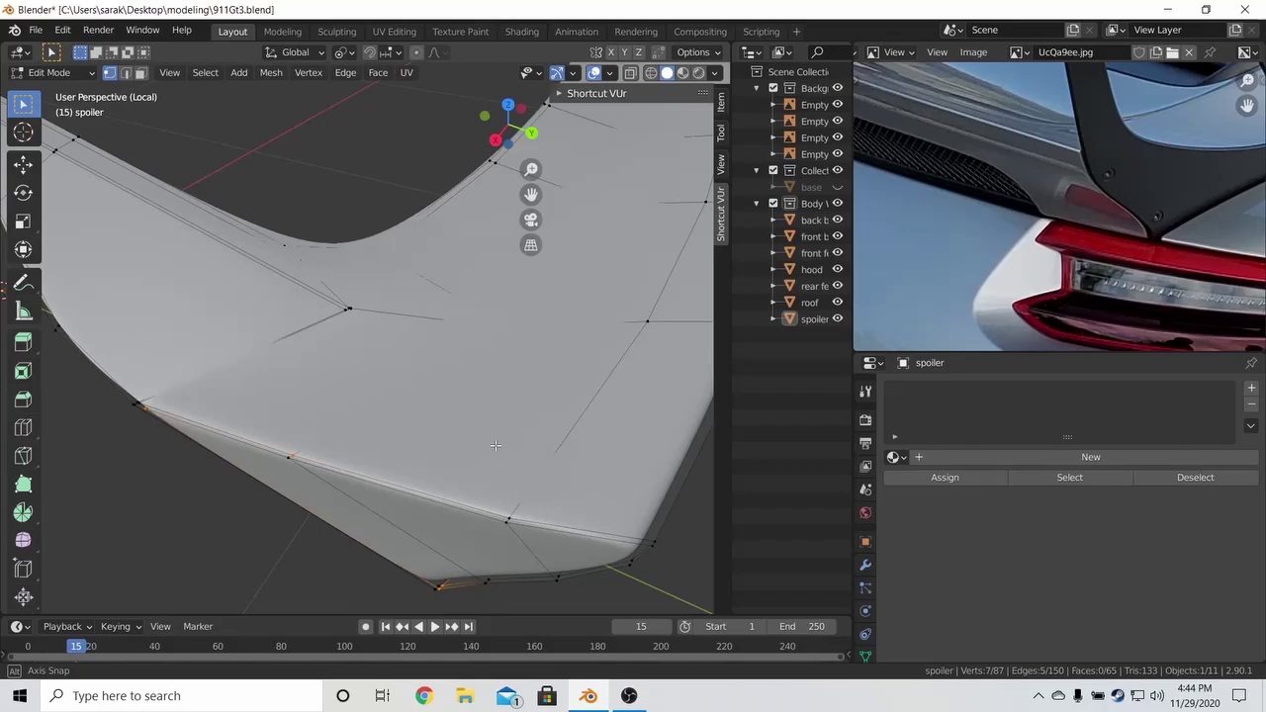
{"action": "left_click", "coordinate": [342, 397]}
{"action": "key", "text": "x"}
{"action": "middle_click_drag", "start_coordinate": [300, 286], "coordinate": [554, 394]}
{"action": "left_click", "coordinate": [348, 404]}
{"action": "scroll", "coordinate": [348, 403], "scroll_direction": "down", "scroll_amount": 5}
{"action": "key", "text": "Tab"}
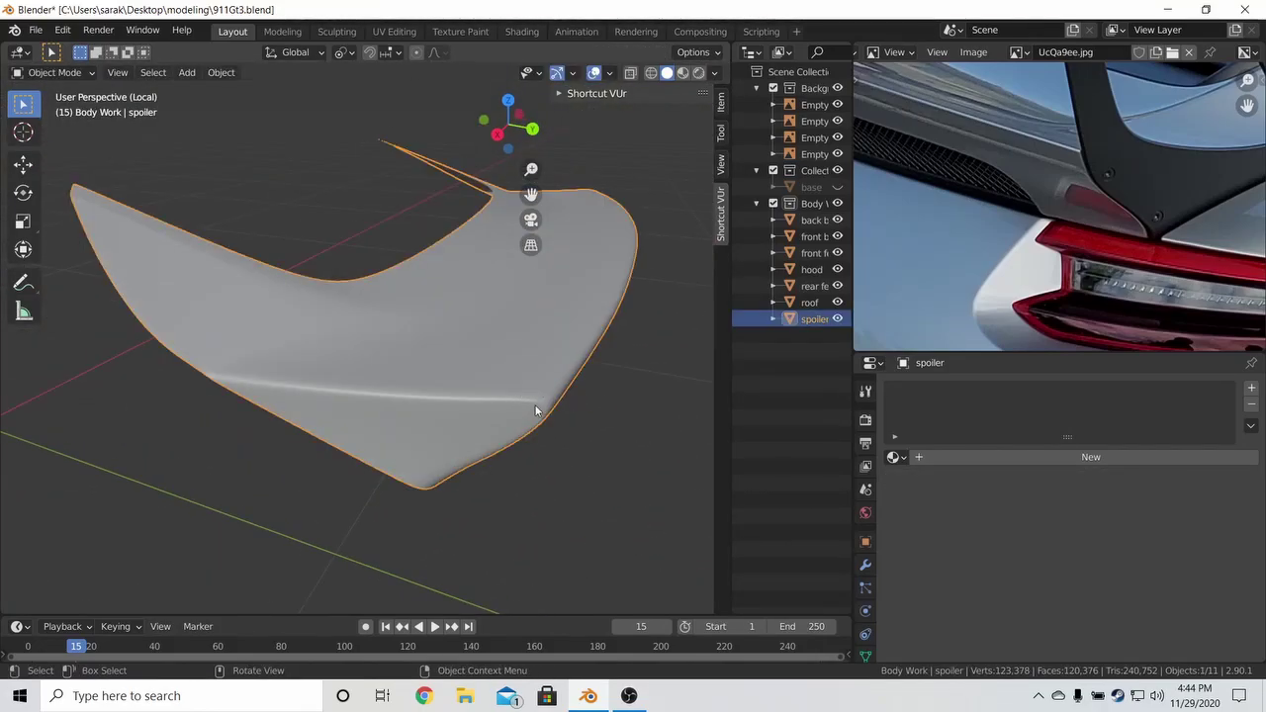
Recalculate the normals of the whole spoiler mesh with Inside turned off.
{"action": "key", "text": "Tab"}
{"action": "key", "text": "a"}
{"action": "key", "text": "shift+n"}
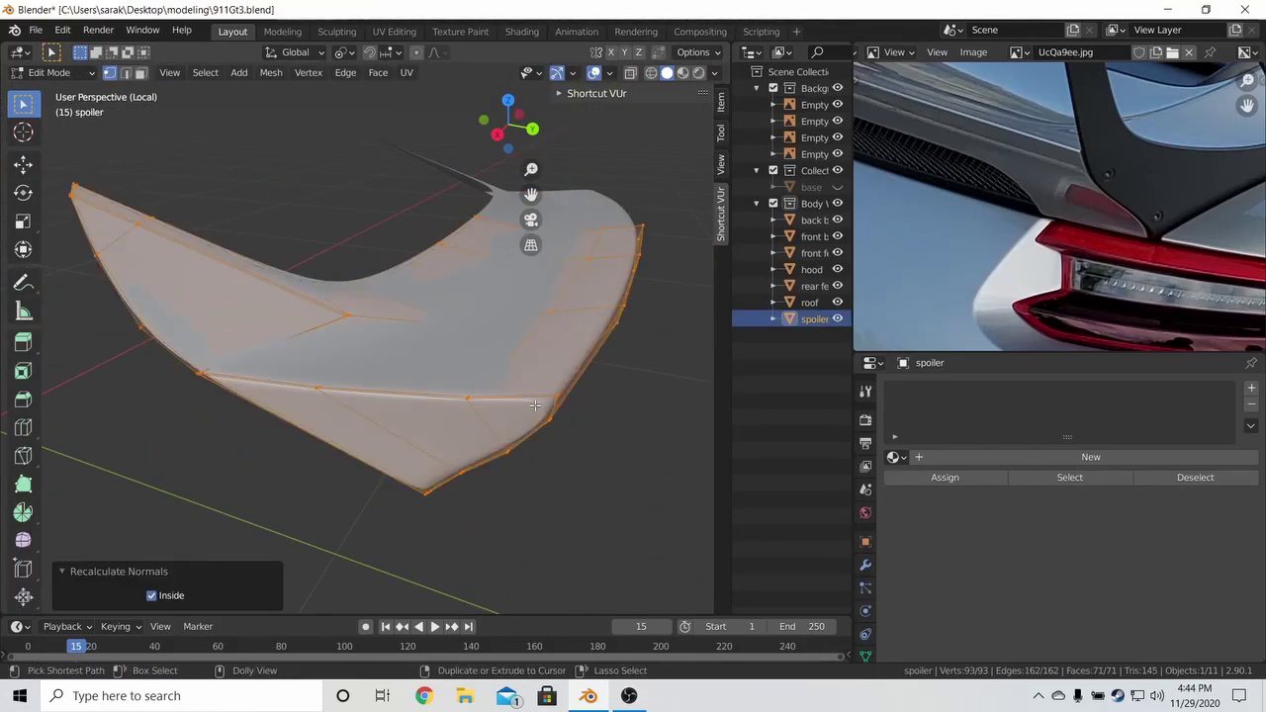
{"action": "left_click", "coordinate": [152, 595]}
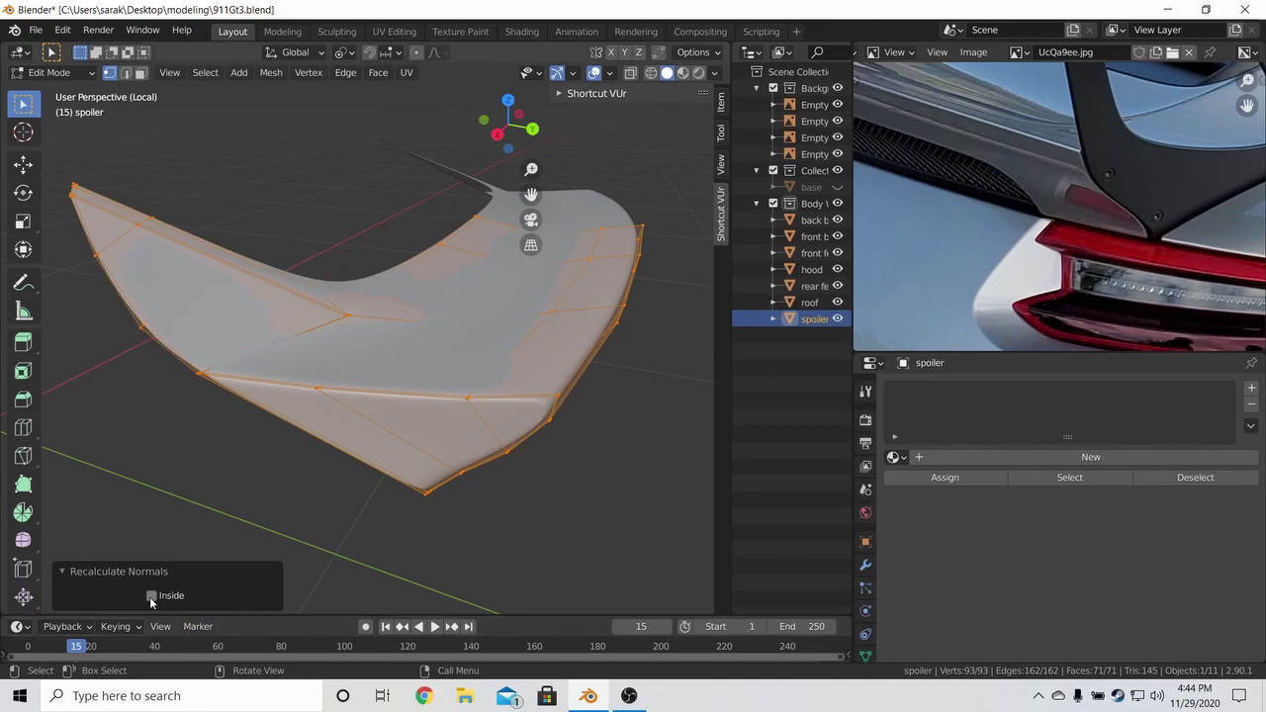
{"action": "key", "text": "Tab"}
Add a Shrinkwrap modifier to the spoiler with base as its target.
{"action": "left_click", "coordinate": [866, 557]}
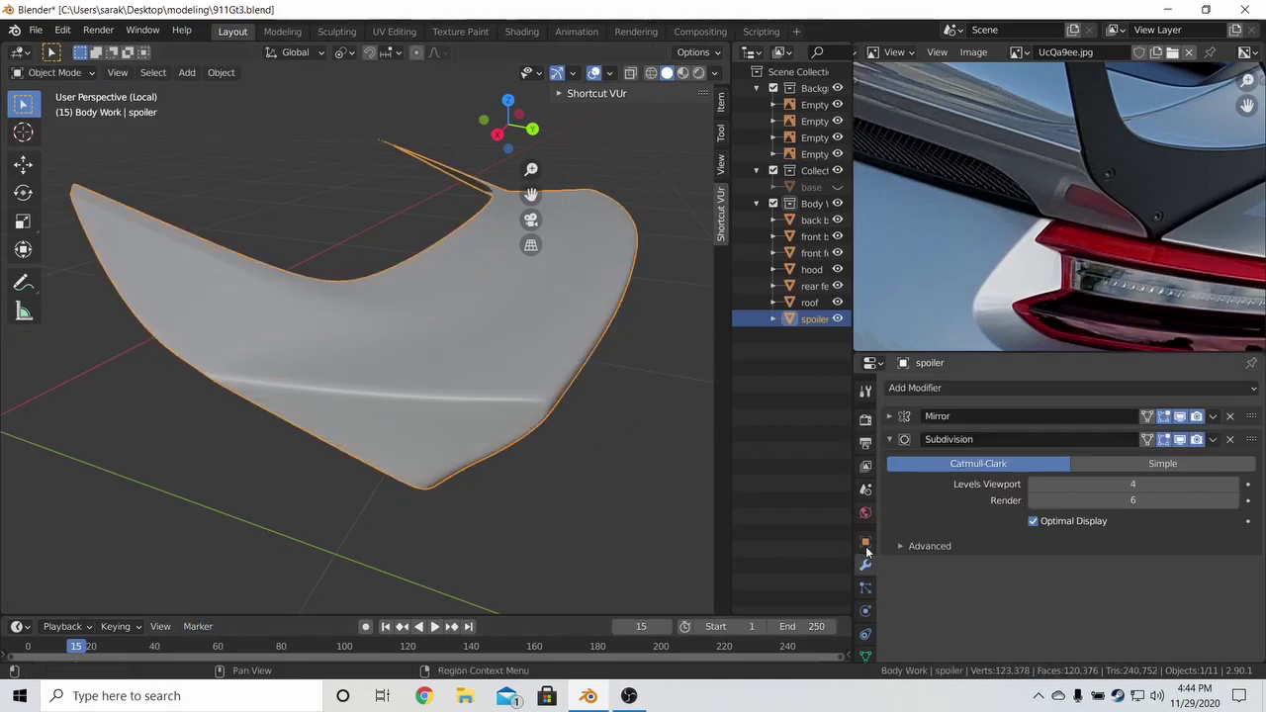
{"action": "left_click", "coordinate": [909, 388]}
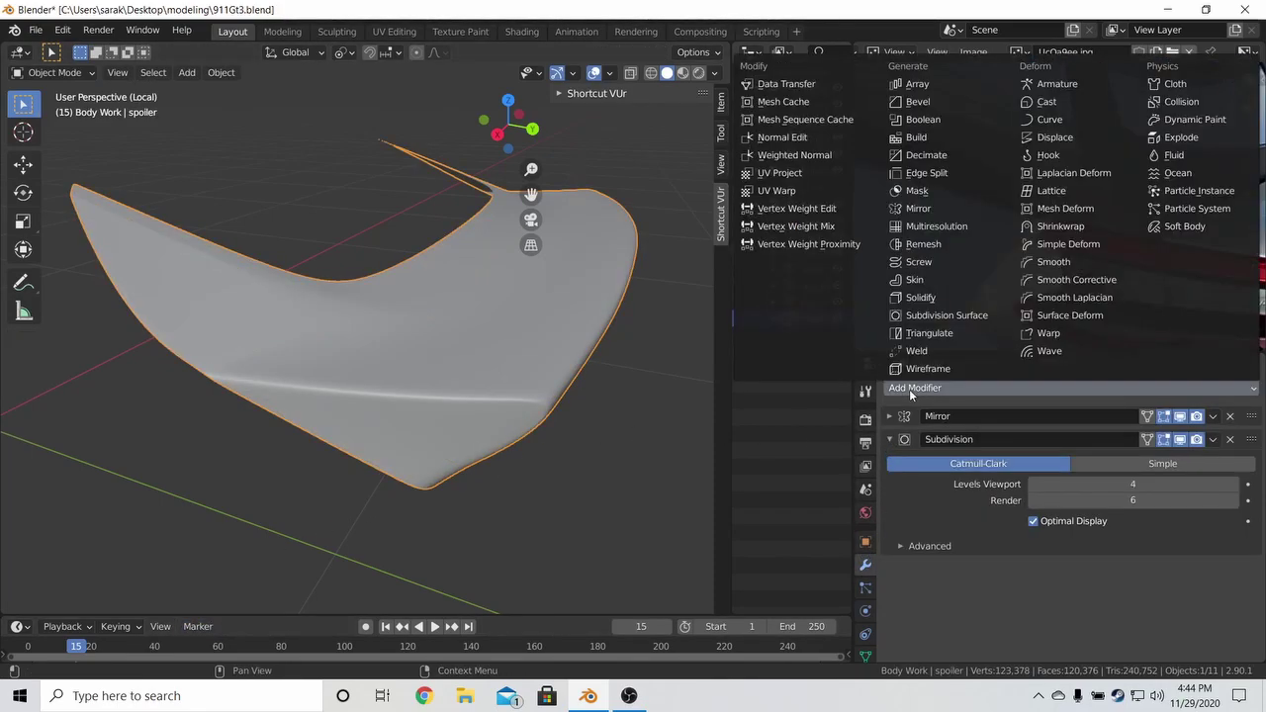
{"action": "left_click", "coordinate": [1077, 227]}
{"action": "left_click", "coordinate": [1038, 635]}
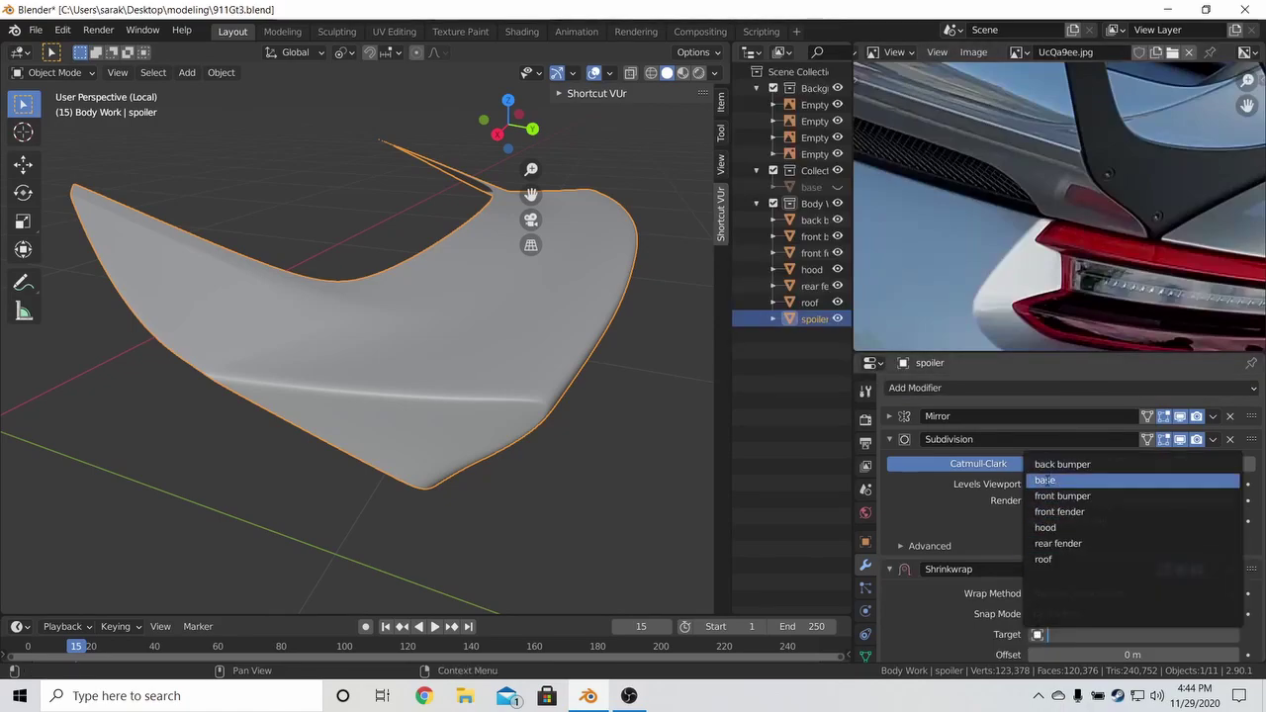
{"action": "left_click", "coordinate": [1044, 480]}
{"action": "left_click", "coordinate": [889, 569]}
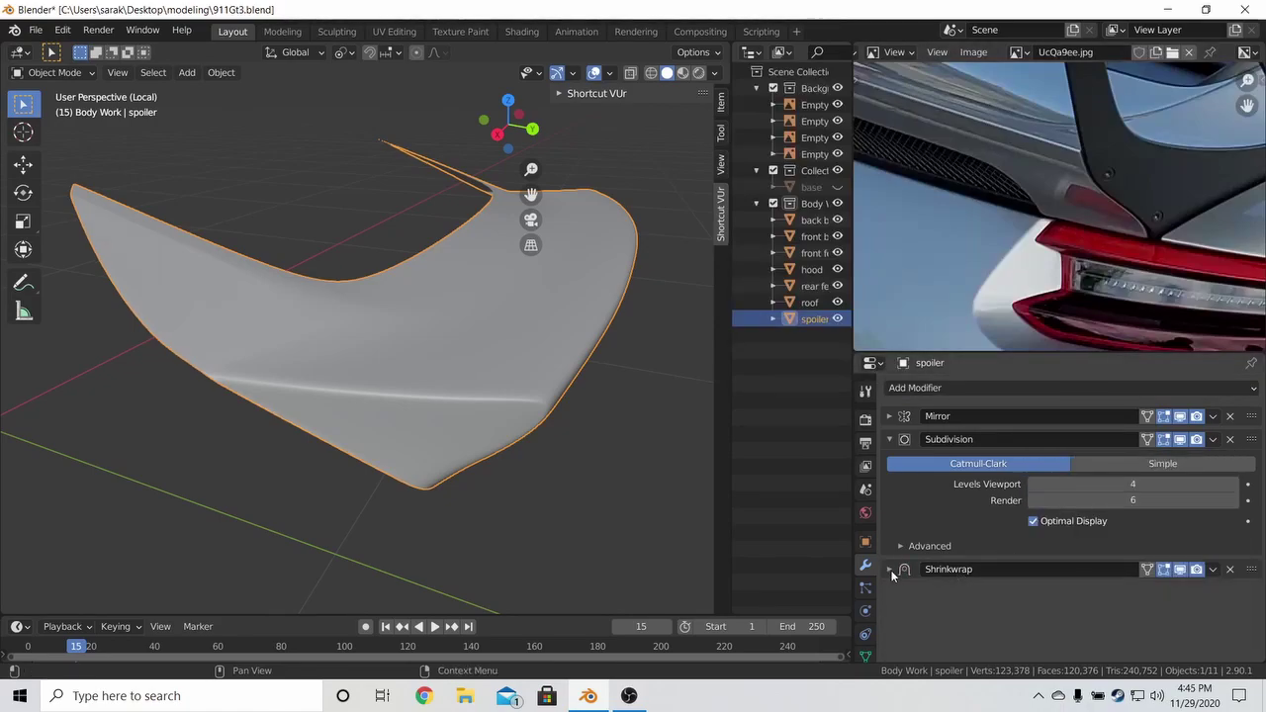
Add a Solidify modifier to the spoiler with a thickness of -0.003 m.
{"action": "left_click", "coordinate": [972, 388]}
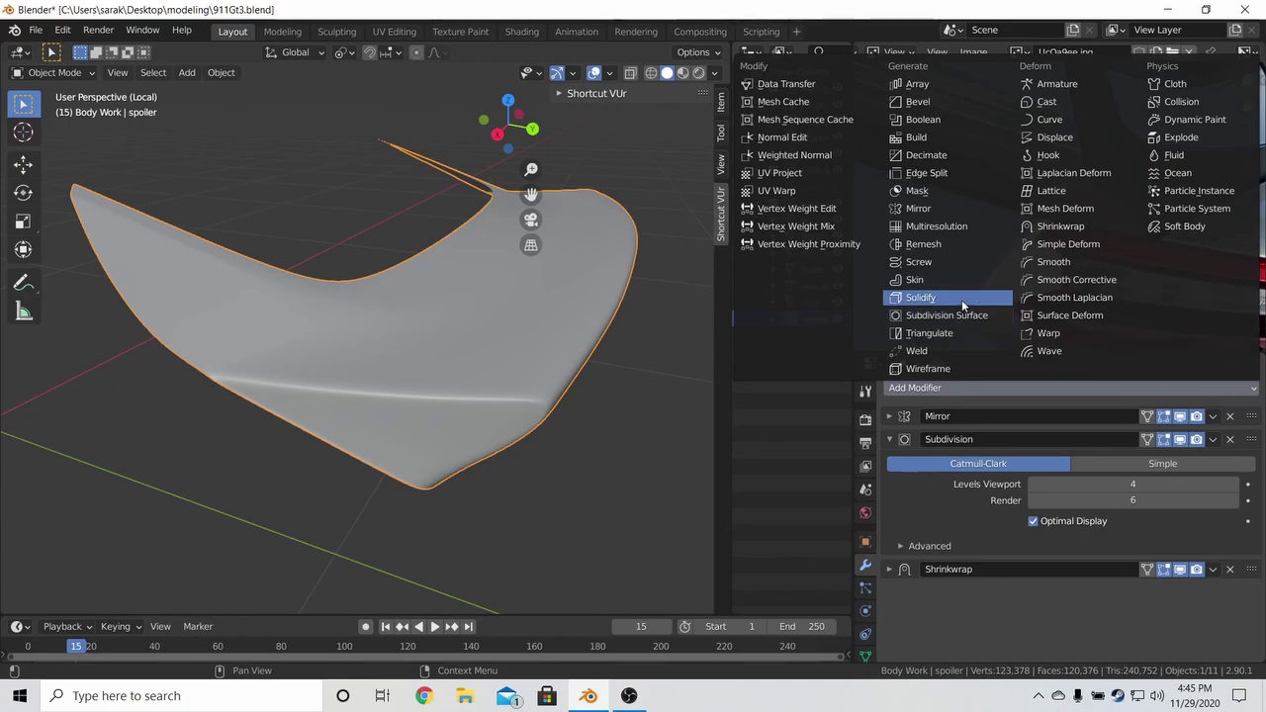
{"action": "left_click", "coordinate": [961, 299]}
{"action": "scroll", "coordinate": [1067, 539], "scroll_direction": "down", "scroll_amount": 2}
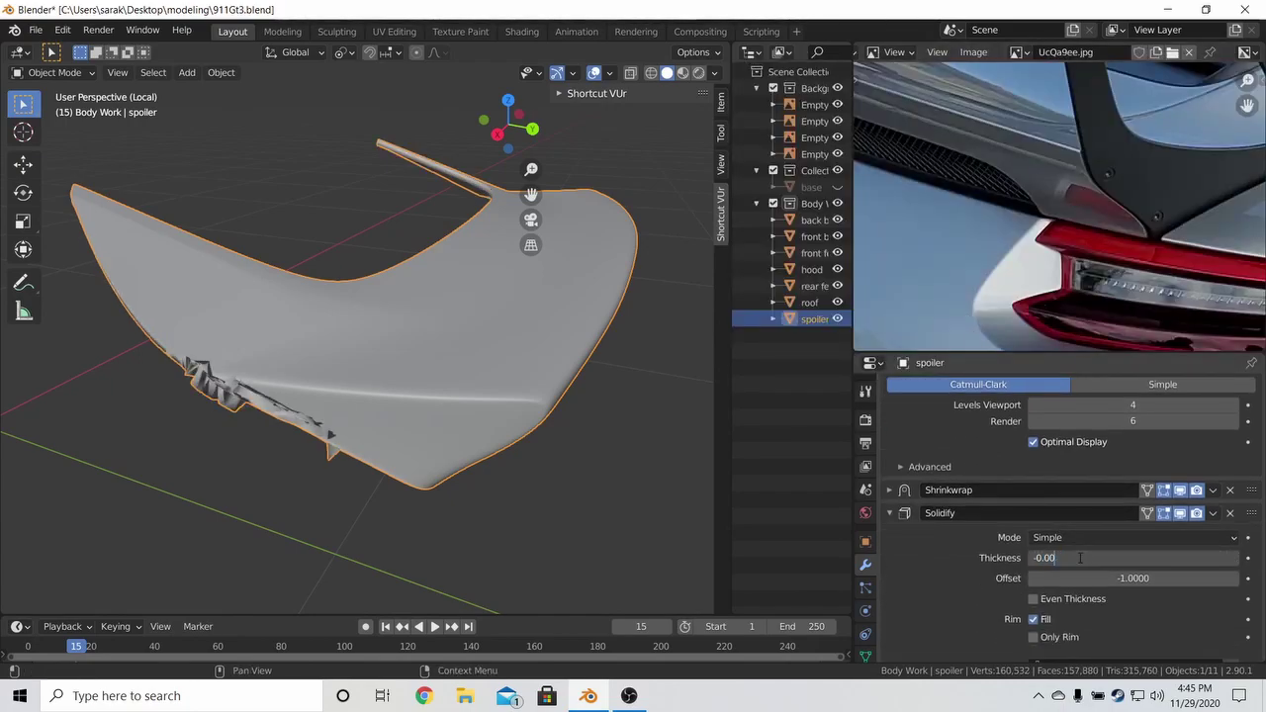
{"action": "key", "text": "Return"}
Slide the short edges at the spoiler's fender-side rear corner inward, checking the jagged border in wireframe and solid shading.
{"action": "key", "text": "Tab"}
{"action": "scroll", "coordinate": [416, 485], "scroll_direction": "up", "scroll_amount": 4}
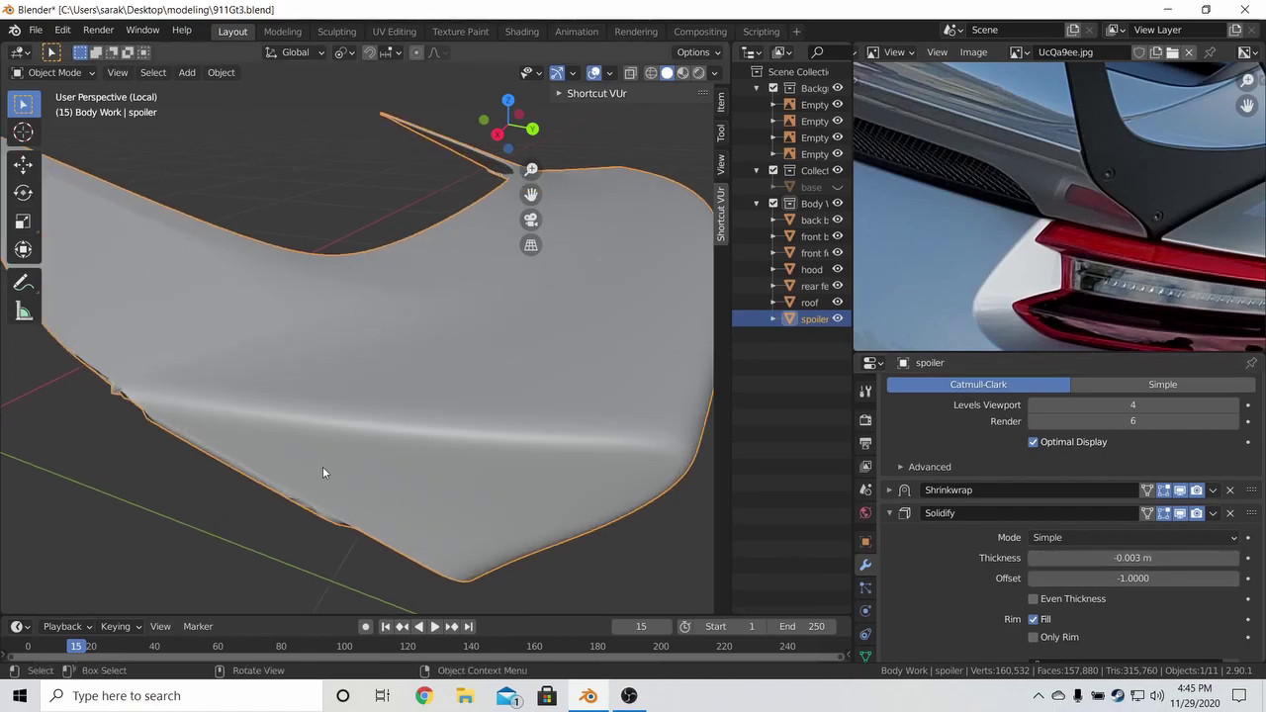
{"action": "middle_click_drag", "start_coordinate": [368, 473], "coordinate": [498, 446], "text": "shift"}
{"action": "scroll", "coordinate": [465, 452], "scroll_direction": "up", "scroll_amount": 3}
{"action": "key", "text": "z"}
{"action": "left_click", "coordinate": [311, 461]}
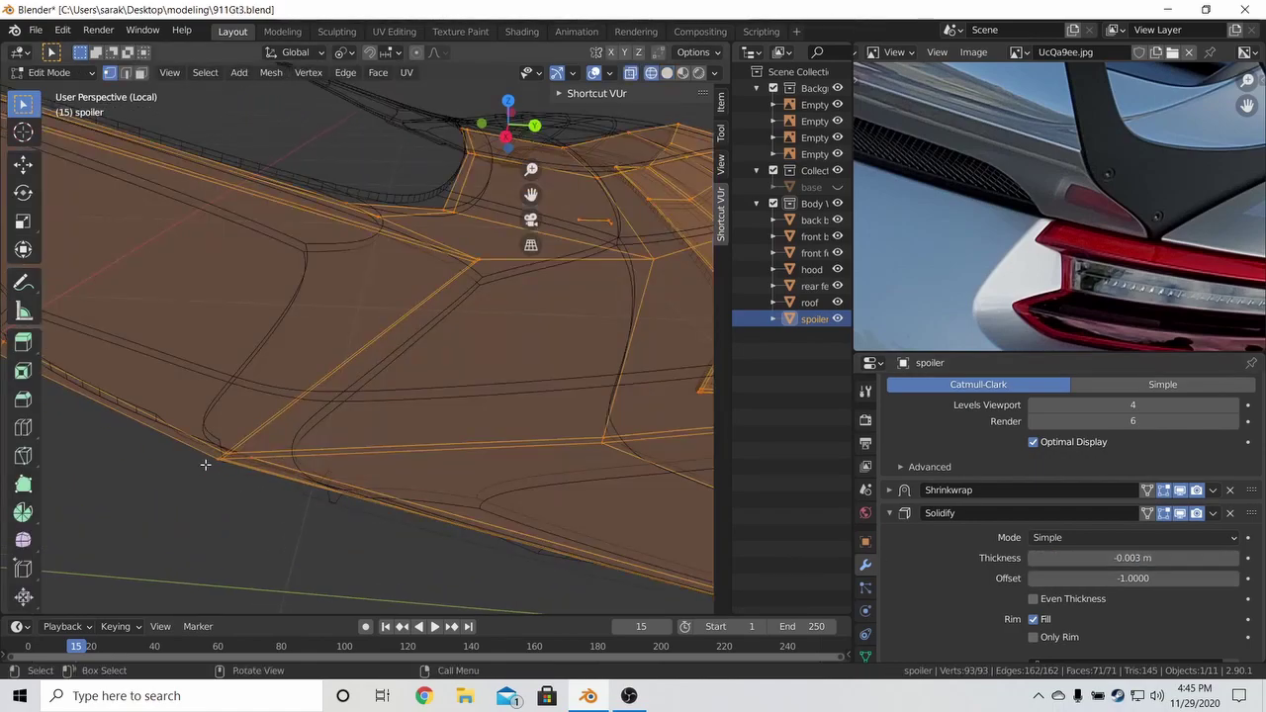
{"action": "key", "text": "alt+a"}
{"action": "left_click", "coordinate": [214, 463], "text": "shift"}
{"action": "key", "text": "g"}
{"action": "key", "text": "g"}
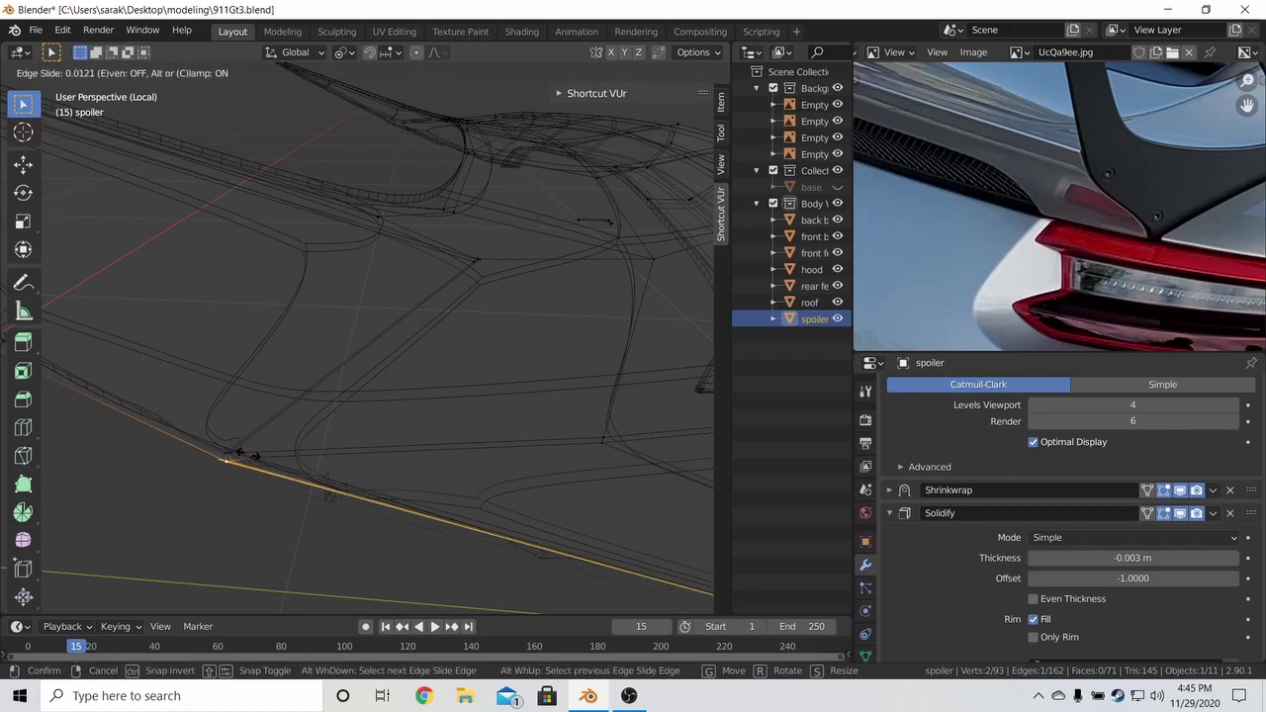
{"action": "left_click", "coordinate": [232, 450]}
{"action": "key", "text": "g"}
{"action": "key", "text": "g"}
{"action": "left_click", "coordinate": [234, 437]}
{"action": "key", "text": "z"}
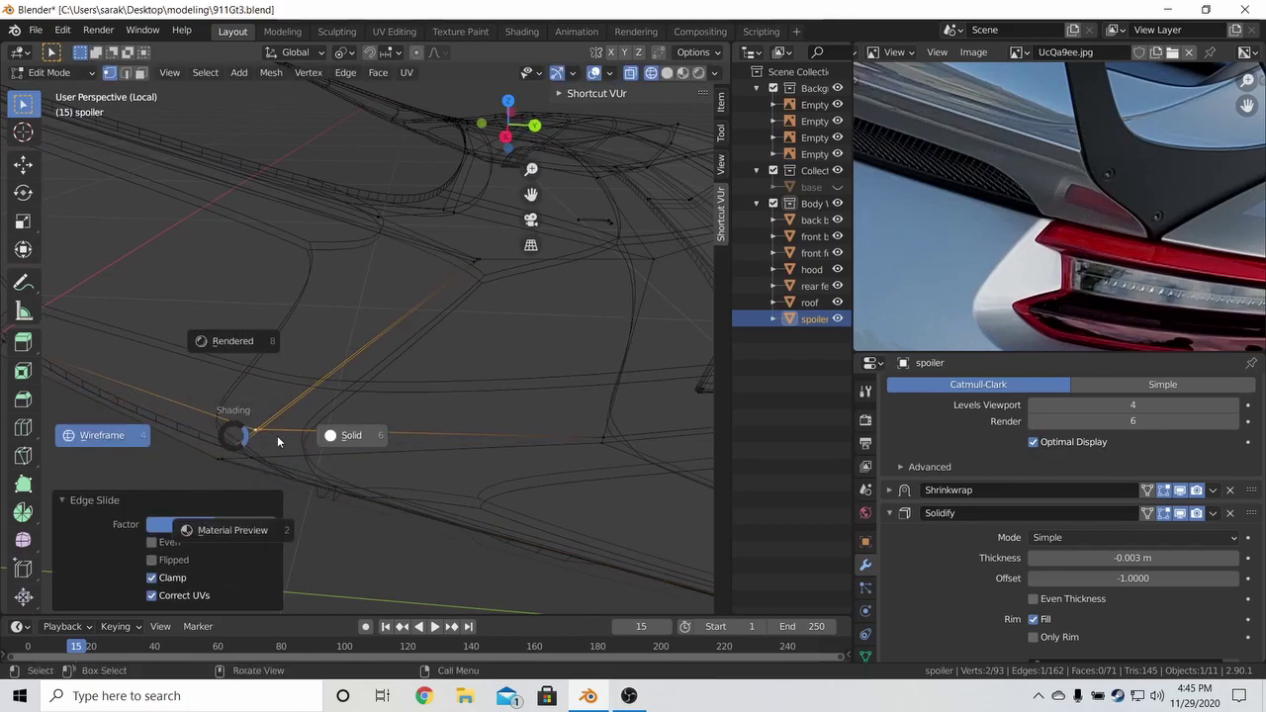
{"action": "left_click", "coordinate": [281, 437]}
{"action": "key", "text": "g"}
{"action": "key", "text": "g"}
{"action": "left_click", "coordinate": [284, 436]}
Slide the individual vertices at the fender-side rear corner along their edges in wireframe shading.
{"action": "key", "text": "z"}
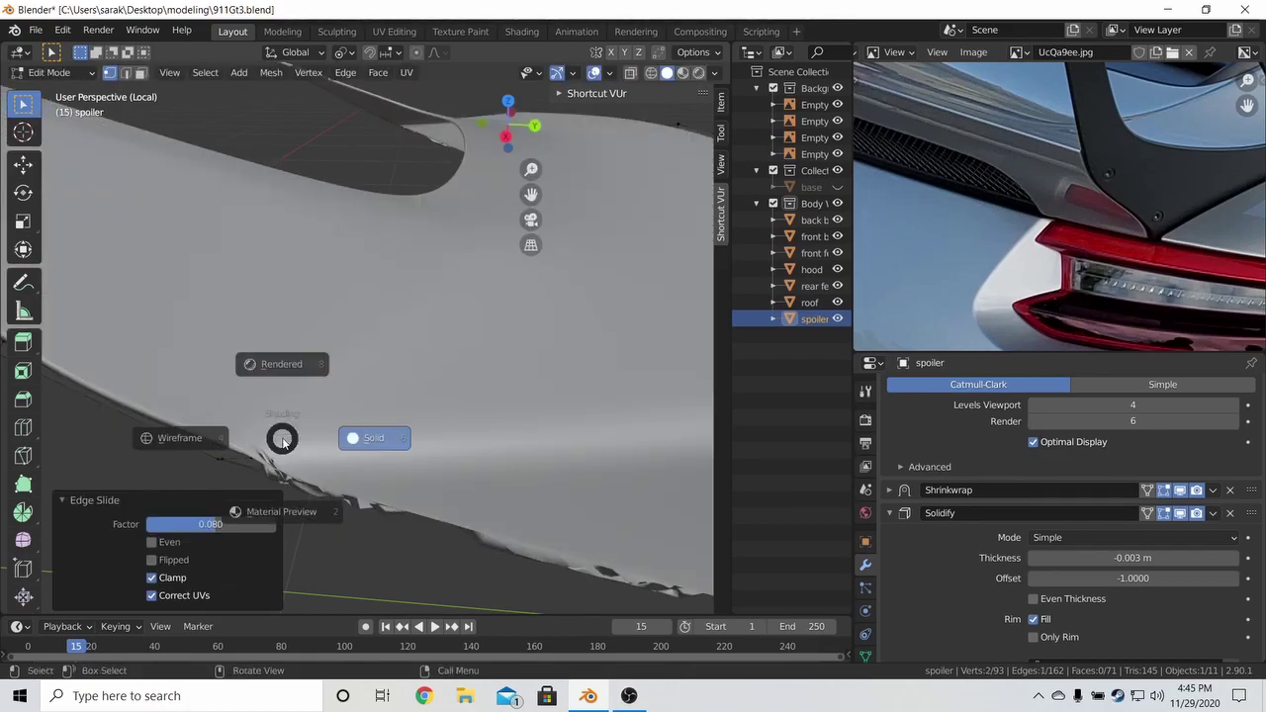
{"action": "left_click", "coordinate": [277, 452]}
{"action": "key", "text": "g"}
{"action": "key", "text": "g"}
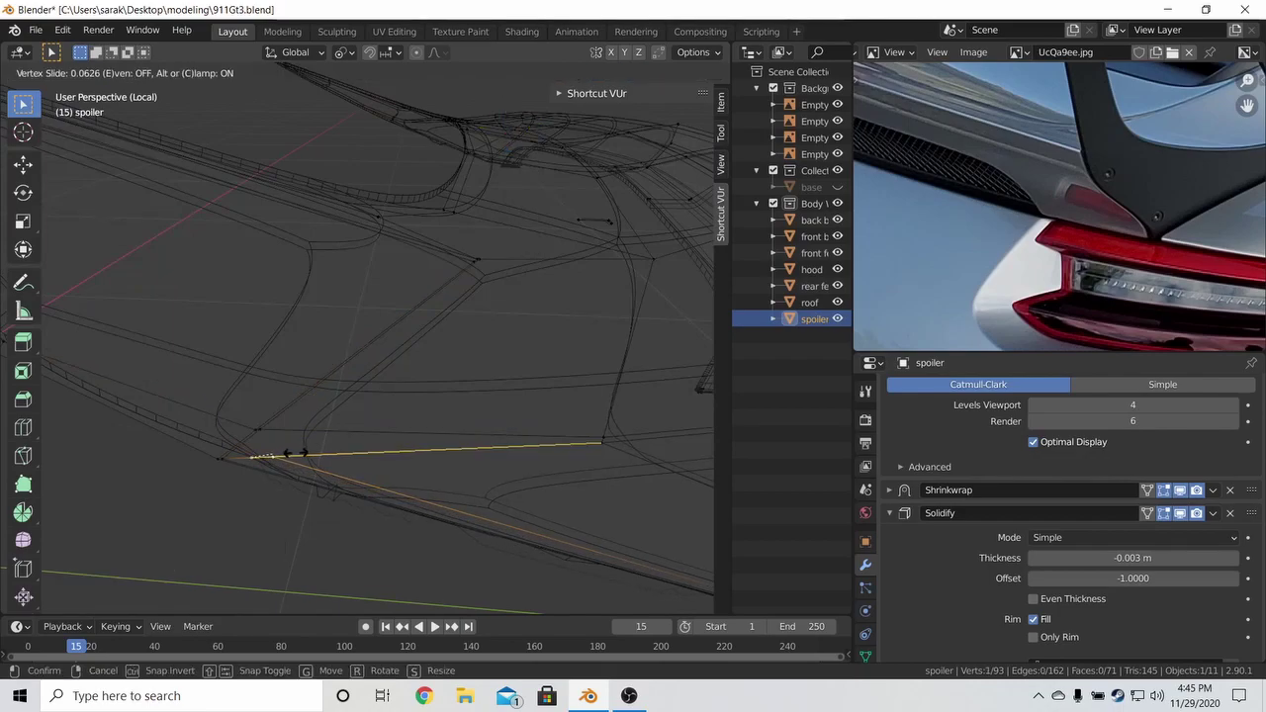
{"action": "left_click", "coordinate": [294, 453]}
{"action": "key", "text": "g"}
{"action": "key", "text": "g"}
{"action": "left_click", "coordinate": [329, 465]}
Delete the outer edge loop along the spoiler's lower border and return to solid shading.
{"action": "middle_click_drag", "start_coordinate": [389, 455], "coordinate": [409, 402], "text": "shift"}
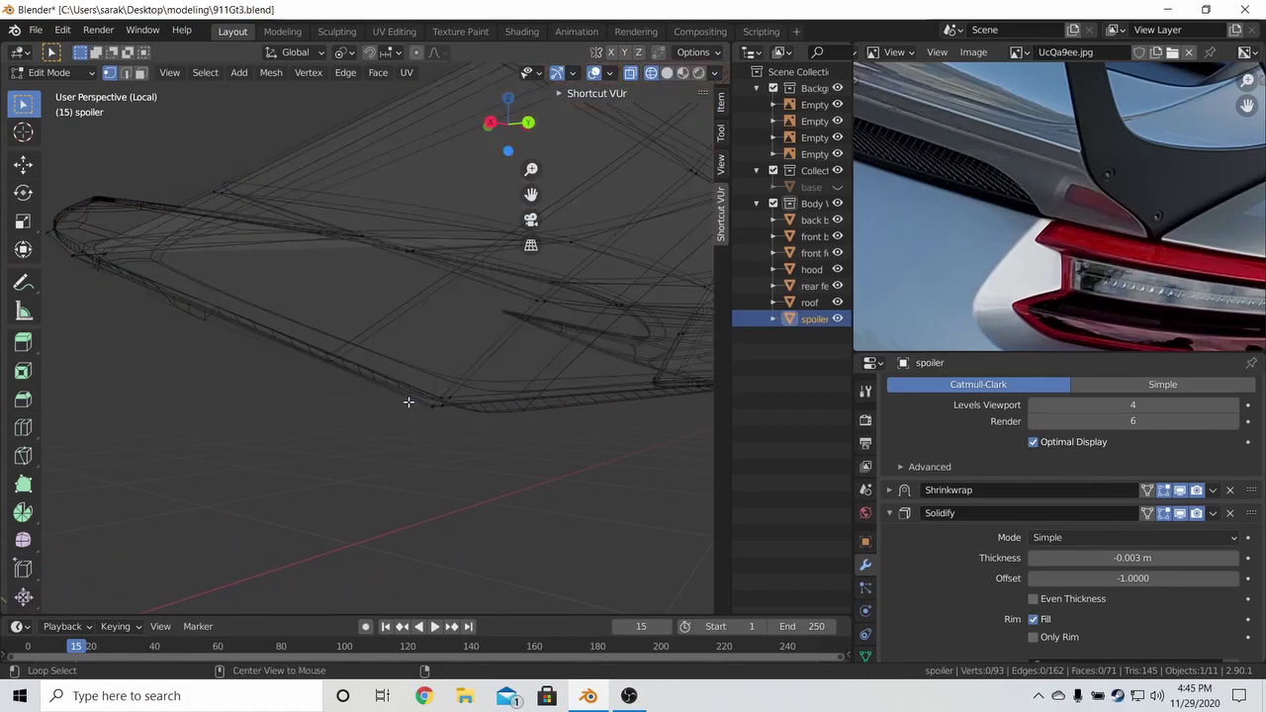
{"action": "left_click", "coordinate": [409, 402], "text": "alt"}
{"action": "key", "text": "x"}
{"action": "left_click", "coordinate": [343, 402]}
{"action": "key", "text": "z"}
{"action": "left_click", "coordinate": [517, 402]}
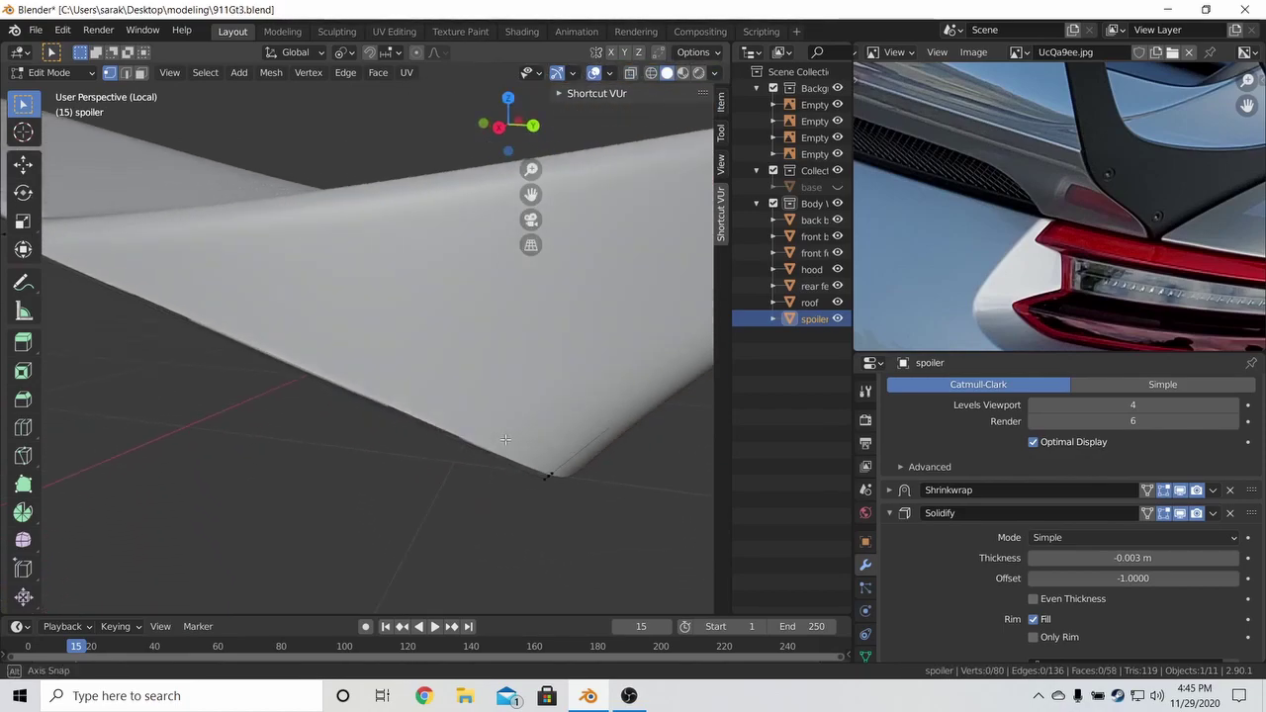
Fill the notch at the spoiler's fender-side corner with a four-vertex face and check the smoothed border.
{"action": "mouse_move", "coordinate": [517, 401]}
{"action": "middle_mouse_down"}
{"action": "mouse_move", "coordinate": [560, 452]}
{"action": "mouse_move", "coordinate": [545, 466]}
{"action": "middle_mouse_up"}
{"action": "key", "text": "z"}
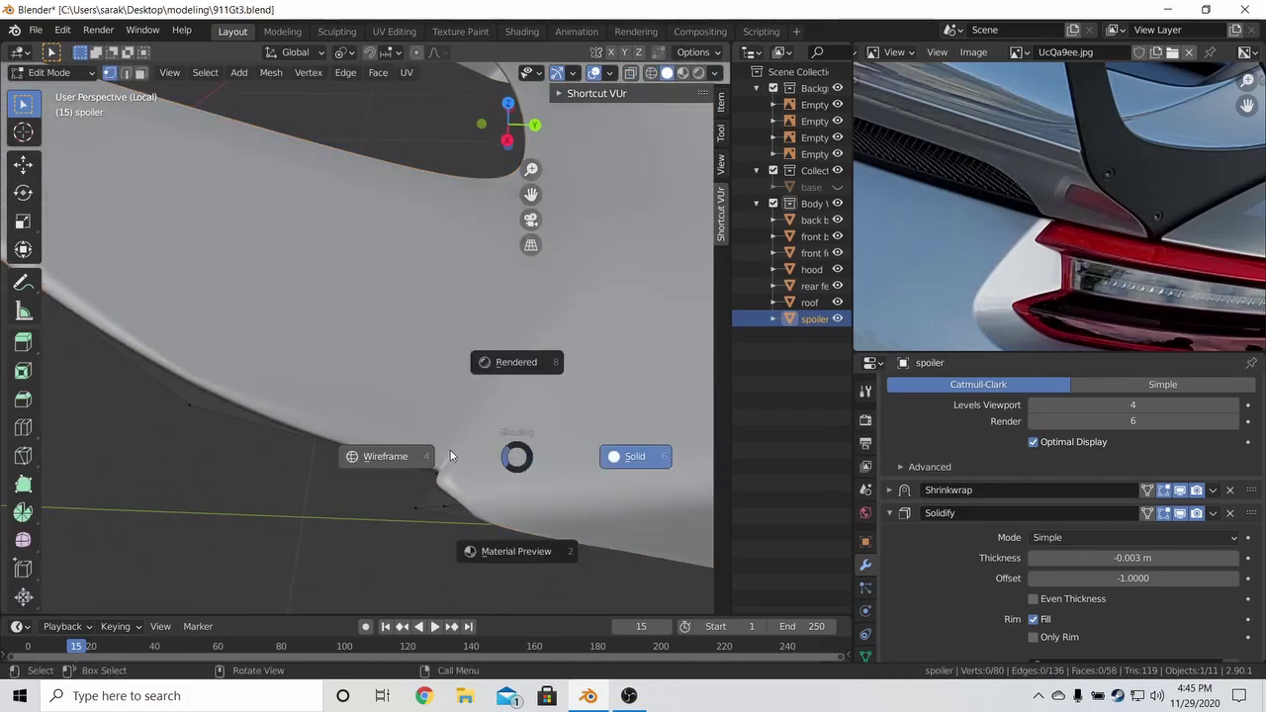
{"action": "left_click", "coordinate": [382, 453]}
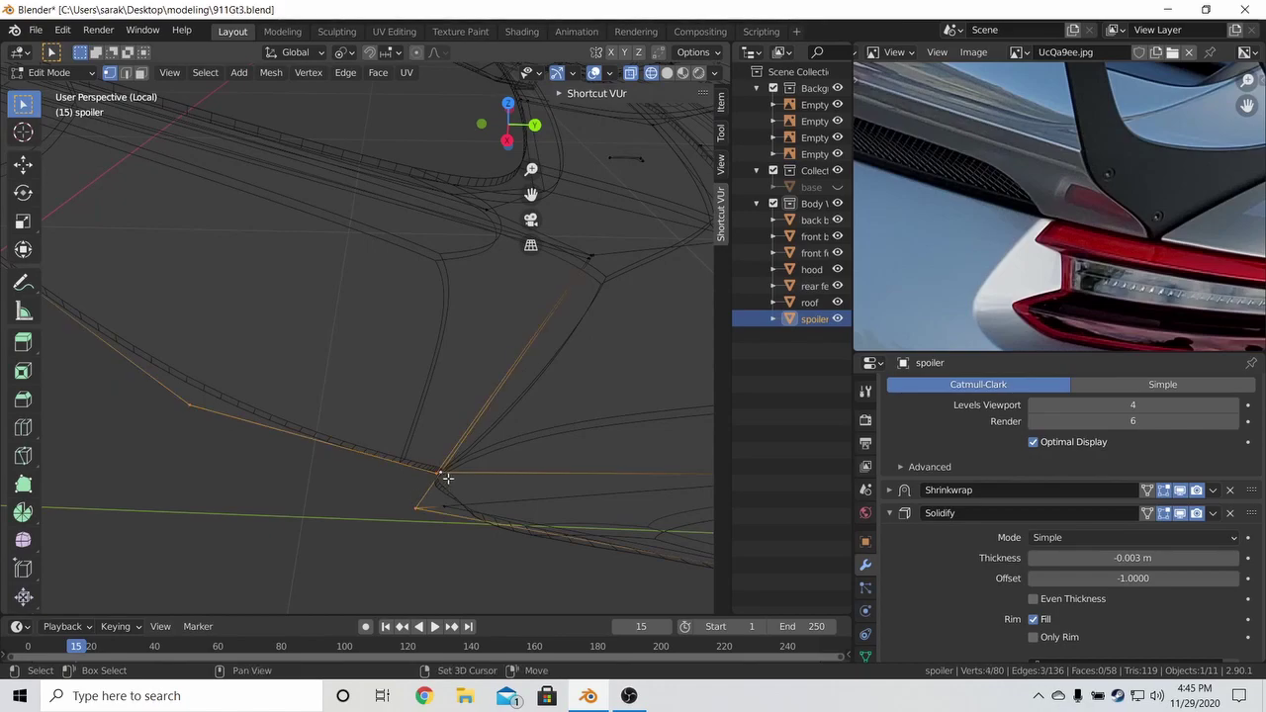
{"action": "key", "text": "Tab"}
{"action": "key", "text": "z"}
{"action": "left_click", "coordinate": [509, 489]}
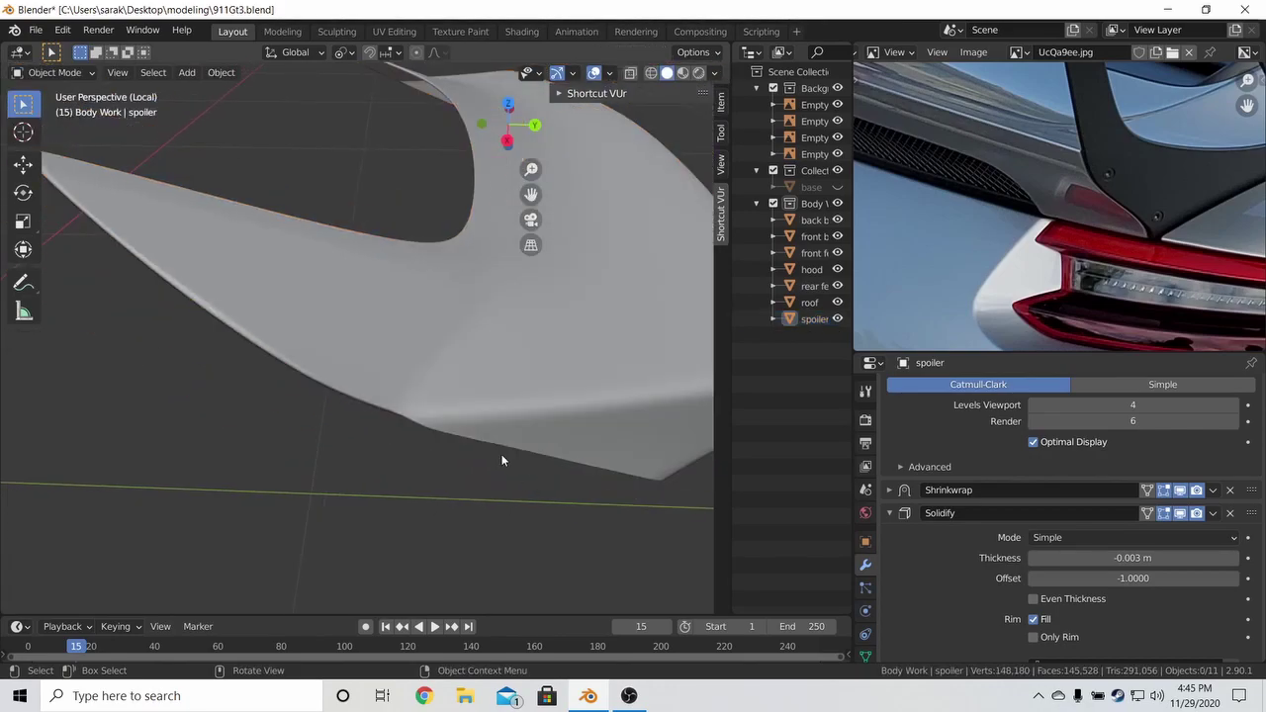
{"action": "middle_click_drag", "start_coordinate": [502, 460], "coordinate": [545, 515]}
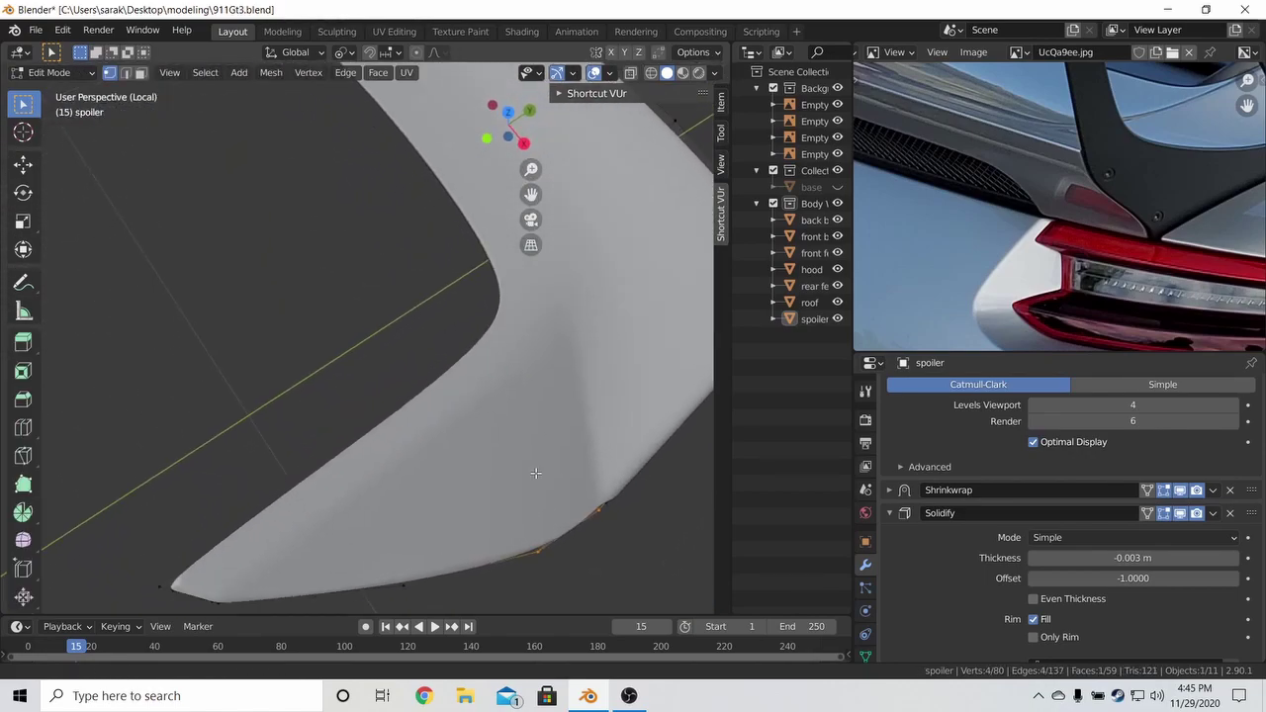
{"action": "middle_click_drag", "start_coordinate": [536, 472], "coordinate": [508, 436], "text": "shift"}
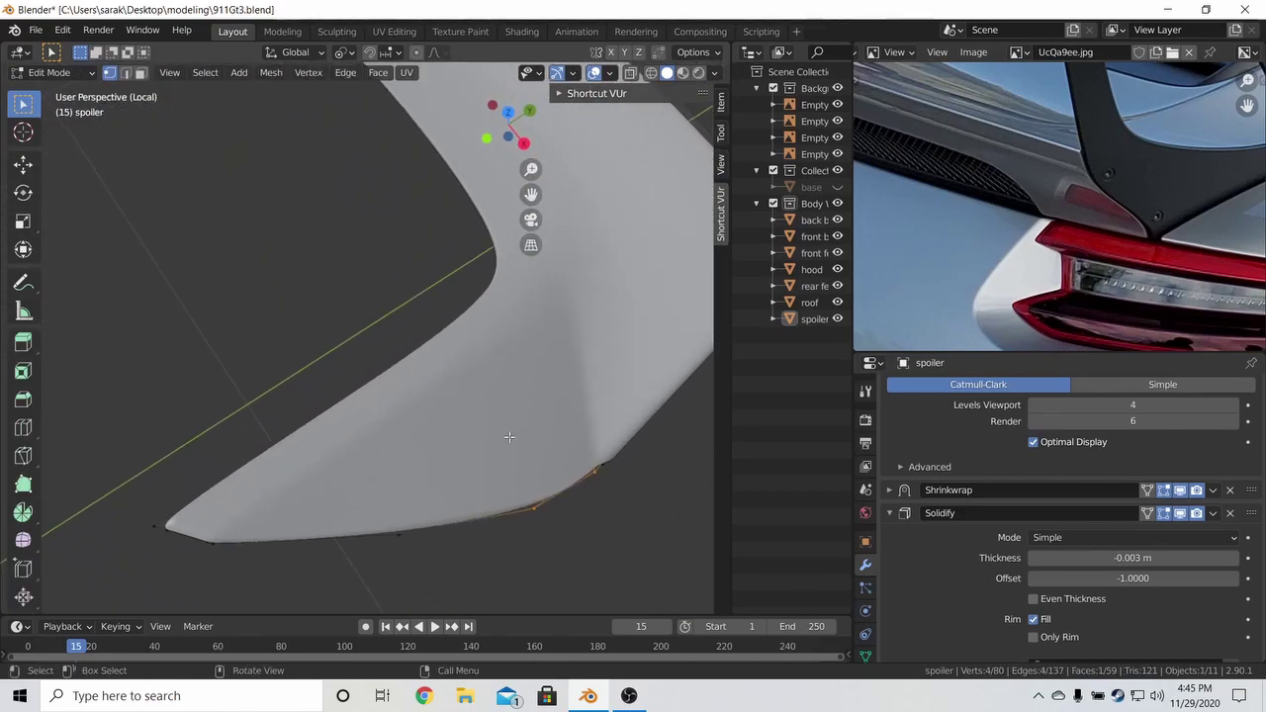
Add an edge loop across the underside of the spoiler's fender-side corner, slid by a factor of about 0.58.
{"action": "key", "text": "Tab"}
{"action": "middle_click_drag", "start_coordinate": [390, 471], "coordinate": [398, 146]}
{"action": "key", "text": "Tab"}
{"action": "key", "text": "ctrl+r"}
{"action": "left_click", "coordinate": [421, 372]}
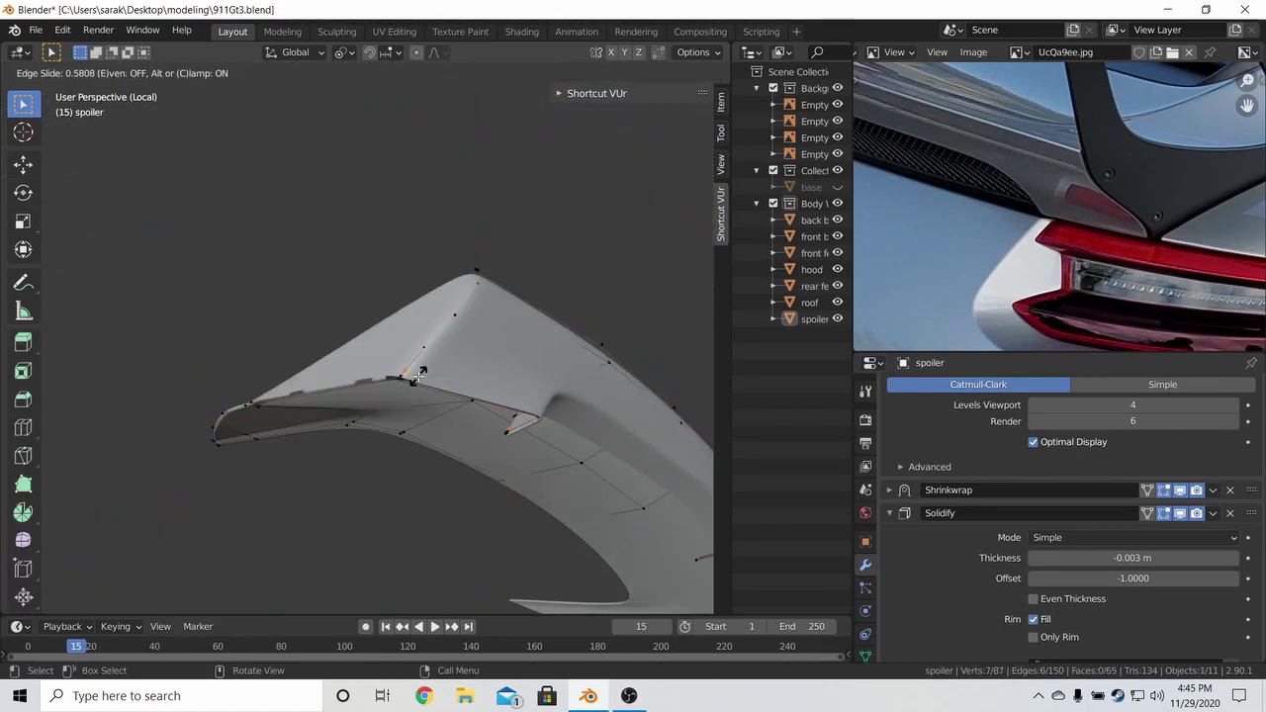
{"action": "left_click", "coordinate": [422, 372]}
Slide the selected edges at the spoiler's fender-side corner along their neighbours by a factor of about 0.2.
{"action": "key", "text": "shift+z"}
{"action": "mouse_move", "coordinate": [435, 396]}
{"action": "middle_mouse_down"}
{"action": "mouse_move", "coordinate": [454, 453]}
{"action": "mouse_move", "coordinate": [399, 504]}
{"action": "middle_mouse_up"}
{"action": "key", "text": "ctrl+r"}
{"action": "key", "text": "shift+z"}
{"action": "left_click", "coordinate": [426, 432], "text": "ctrl"}
{"action": "key", "text": "g"}
{"action": "key", "text": "g"}
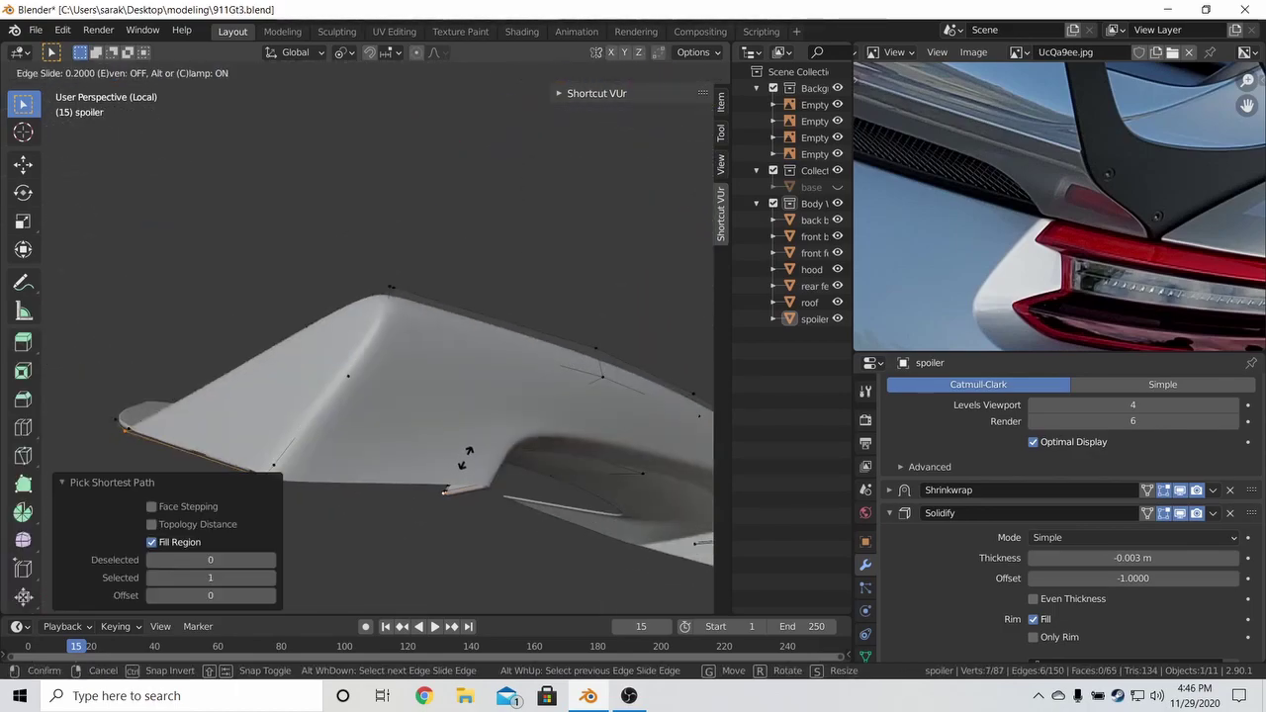
Return to Object Mode, save the file and leave local view to show the spoiler within the full body.
{"action": "key", "text": "Tab"}
{"action": "key", "text": "ctrl+s"}
{"action": "mouse_move", "coordinate": [469, 455]}
{"action": "middle_mouse_down"}
{"action": "mouse_move", "coordinate": [350, 297]}
{"action": "mouse_move", "coordinate": [339, 339]}
{"action": "middle_mouse_up"}
{"action": "key", "text": "KP_Divide"}
{"action": "middle_click_drag", "start_coordinate": [427, 366], "coordinate": [313, 376]}
Try to add a loop cut near the lower outer corner of the spoiler, then undo it.
{"action": "key", "text": "Tab"}
{"action": "key", "text": "a"}
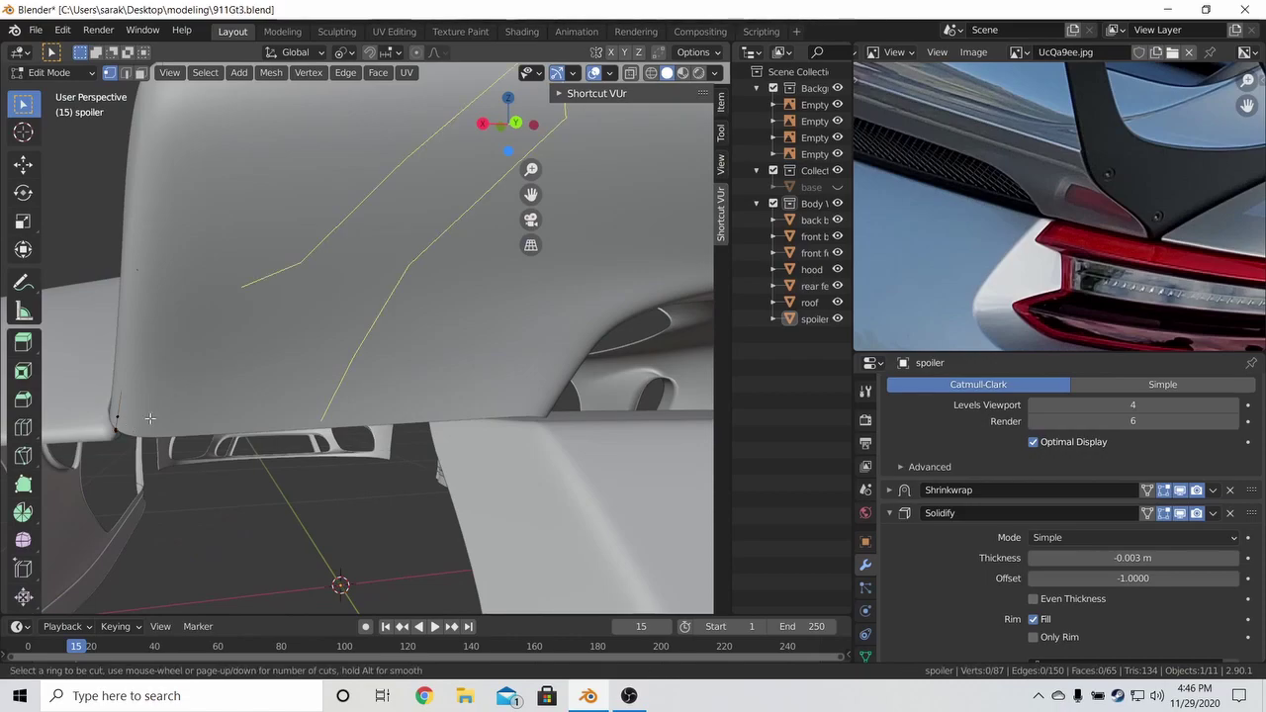
{"action": "left_click", "coordinate": [150, 418]}
{"action": "left_click", "coordinate": [166, 418]}
{"action": "key", "text": "ctrl+z"}
In the back view in wireframe shading, move the four vertices at the spoiler's lower outer corner slightly down.
{"action": "middle_click_drag", "start_coordinate": [309, 414], "coordinate": [365, 401]}
{"action": "key", "text": "KP_1"}
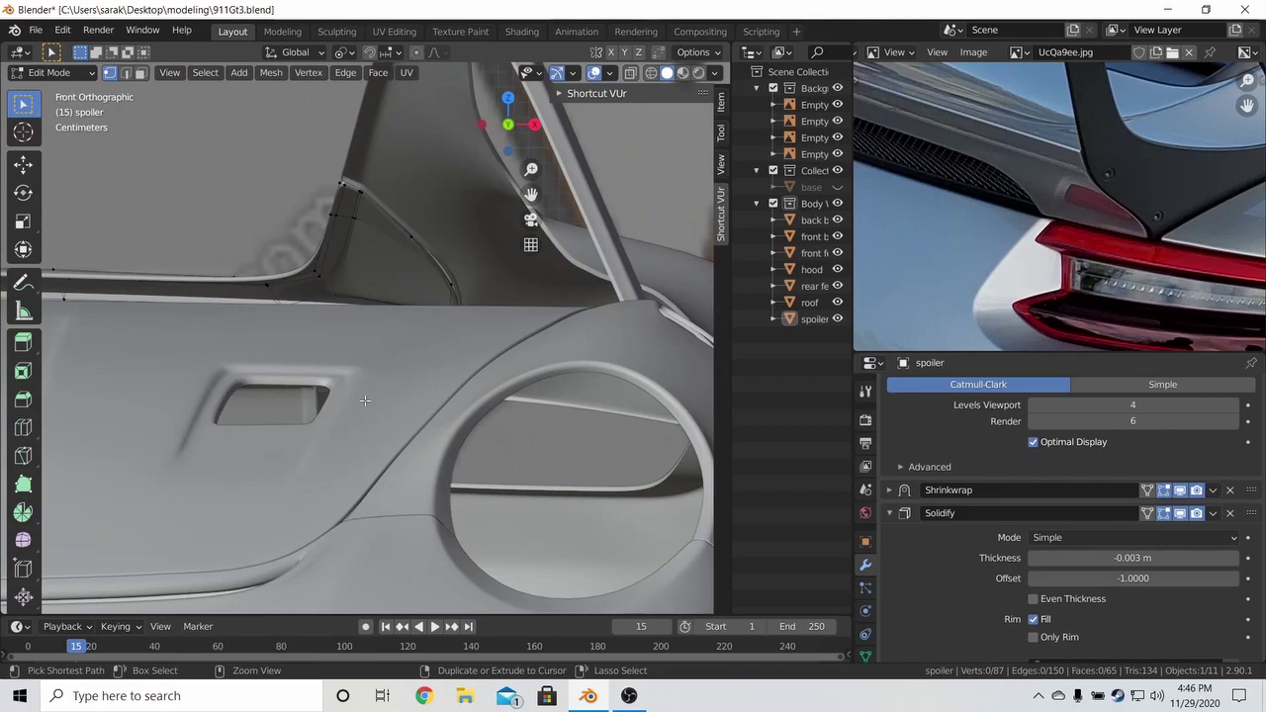
{"action": "key", "text": "ctrl+KP_1"}
{"action": "scroll", "coordinate": [354, 389], "scroll_direction": "up", "scroll_amount": 3}
{"action": "key", "text": "z"}
{"action": "left_click", "coordinate": [262, 389]}
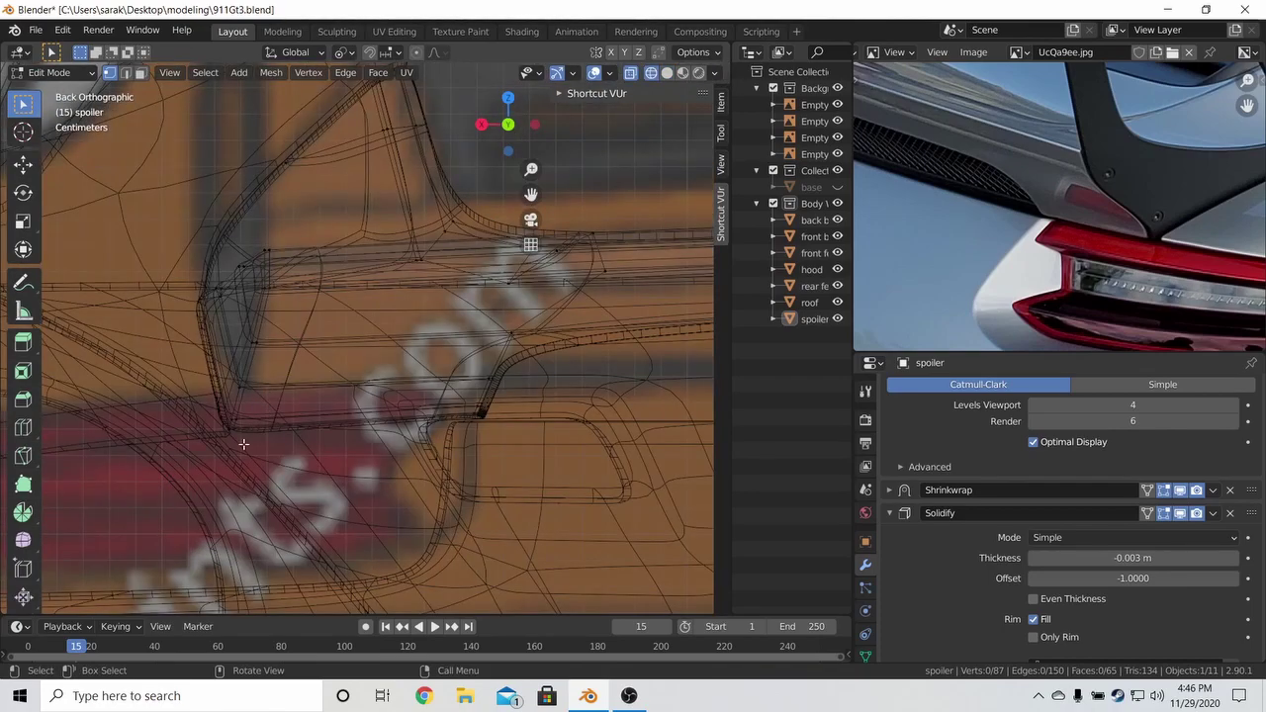
{"action": "key", "text": "c"}
{"action": "key", "text": "g"}
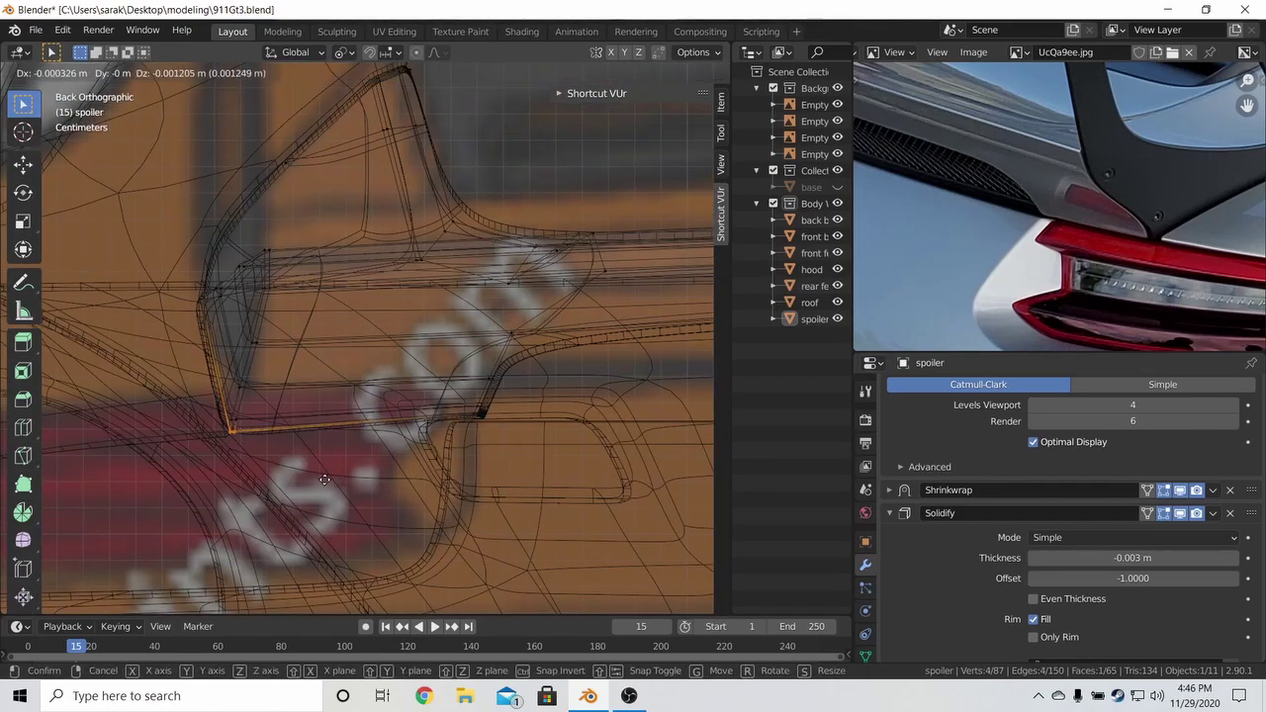
{"action": "left_click", "coordinate": [320, 493]}
Move the eight vertices at the spoiler's lower inner corner by 0.000402 m in X and -0.001884 m in Z, returning to solid shading.
{"action": "key", "text": "a"}
{"action": "key", "text": "a"}
{"action": "key", "text": "c"}
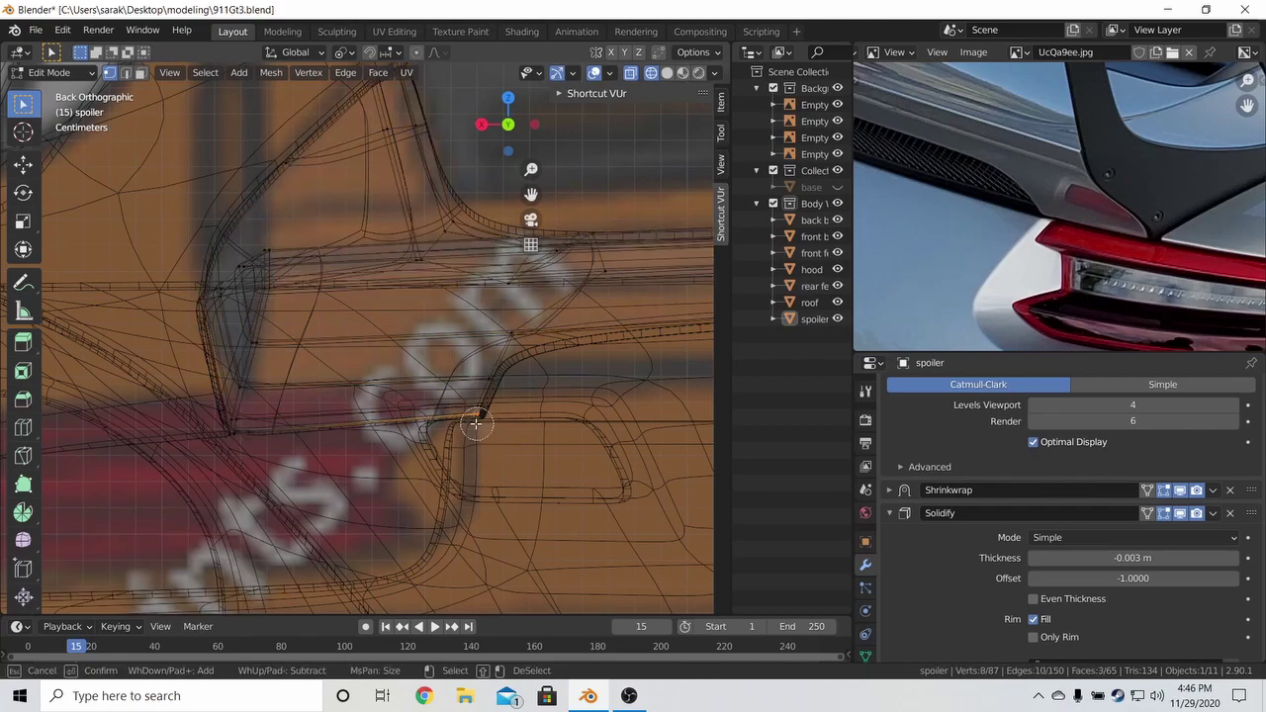
{"action": "left_click", "coordinate": [489, 479]}
{"action": "key", "text": "z"}
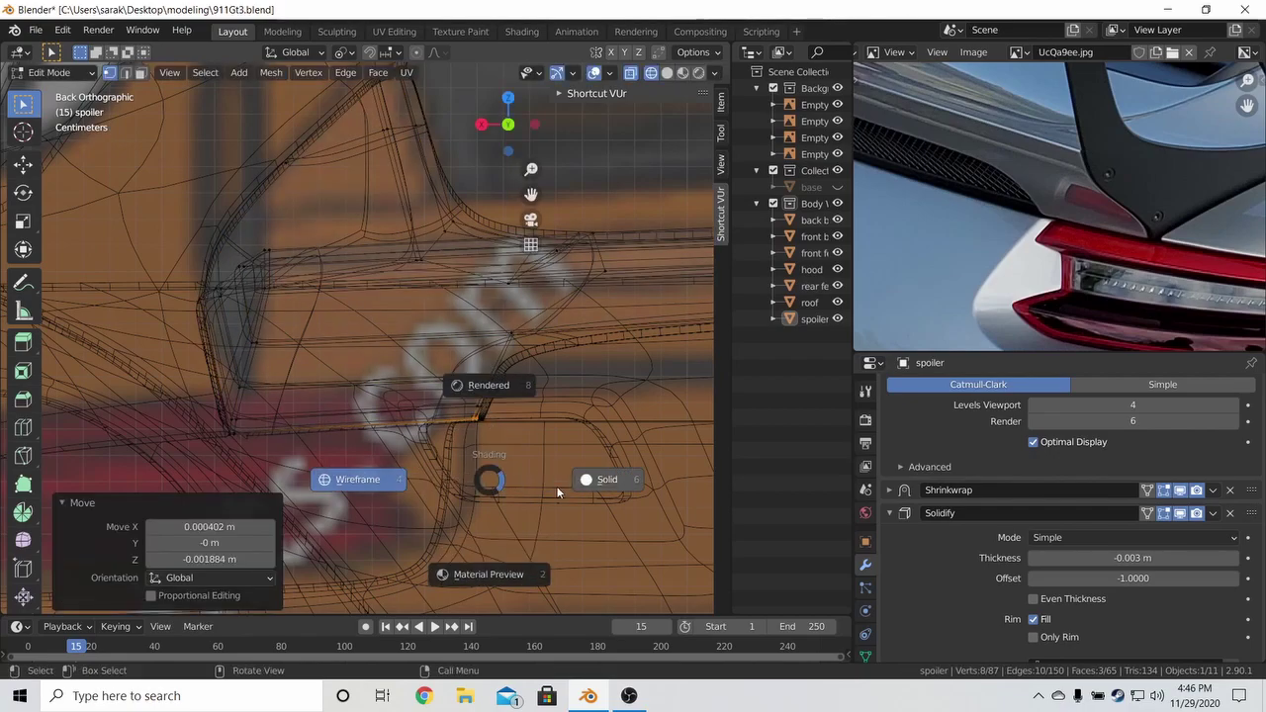
{"action": "left_click", "coordinate": [558, 486]}
{"action": "key", "text": "Tab"}
{"action": "key", "text": "a"}
{"action": "key", "text": "a"}
{"action": "key", "text": "Tab"}
{"action": "middle_click_drag", "start_coordinate": [264, 408], "coordinate": [397, 412]}
{"action": "scroll", "coordinate": [455, 435], "scroll_direction": "down", "scroll_amount": 3}
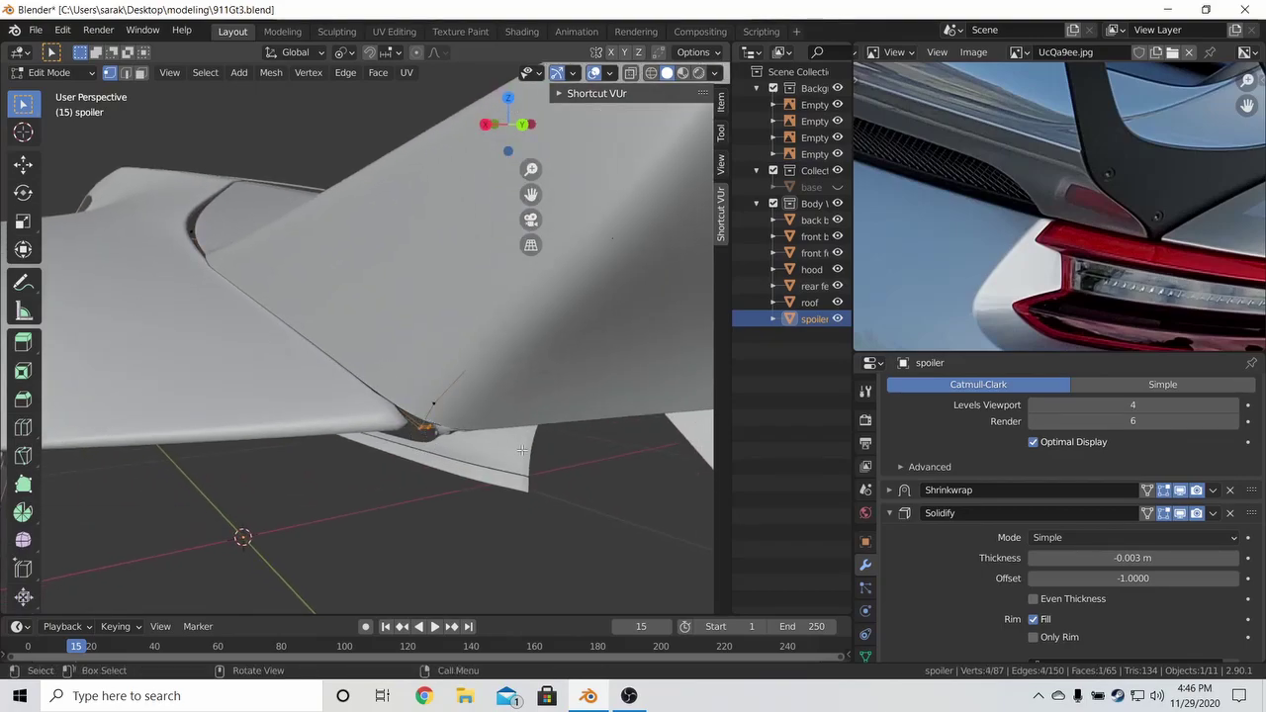
{"action": "key", "text": "g"}
{"action": "key", "text": "y"}
{"action": "key", "text": "Escape"}
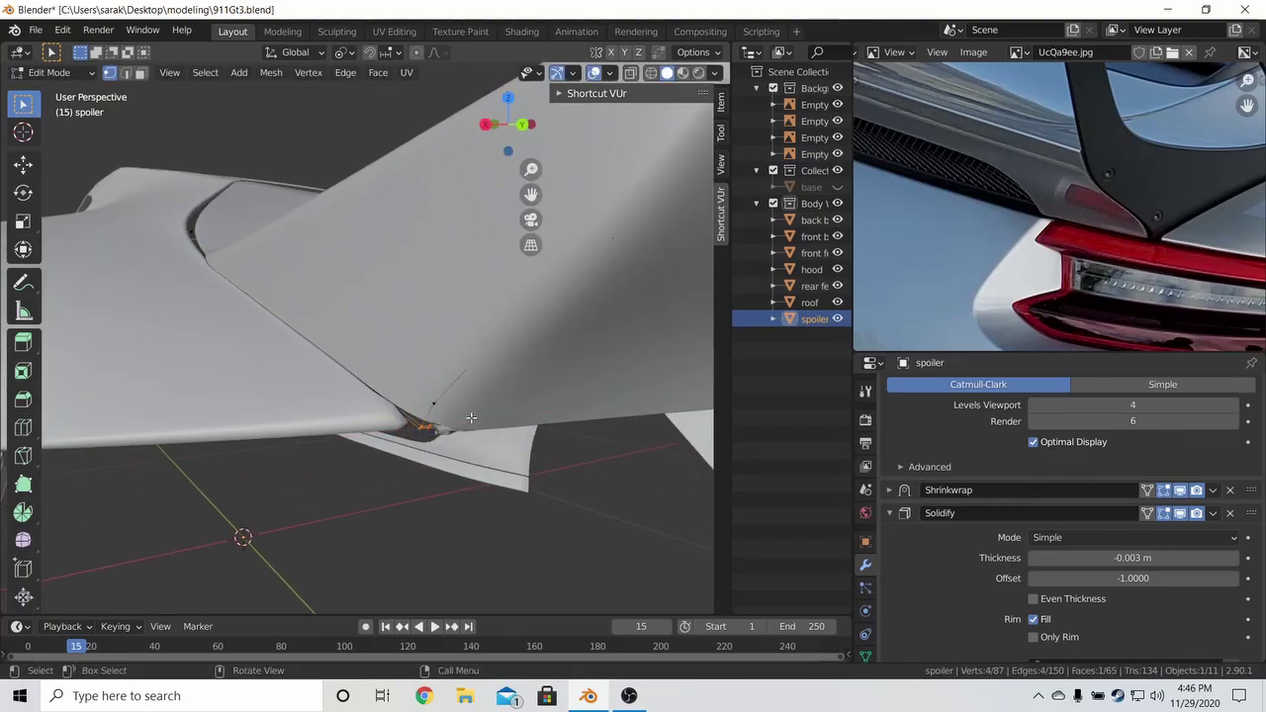
{"action": "key", "text": "g"}
{"action": "key", "text": "y"}
{"action": "key", "text": "Escape"}
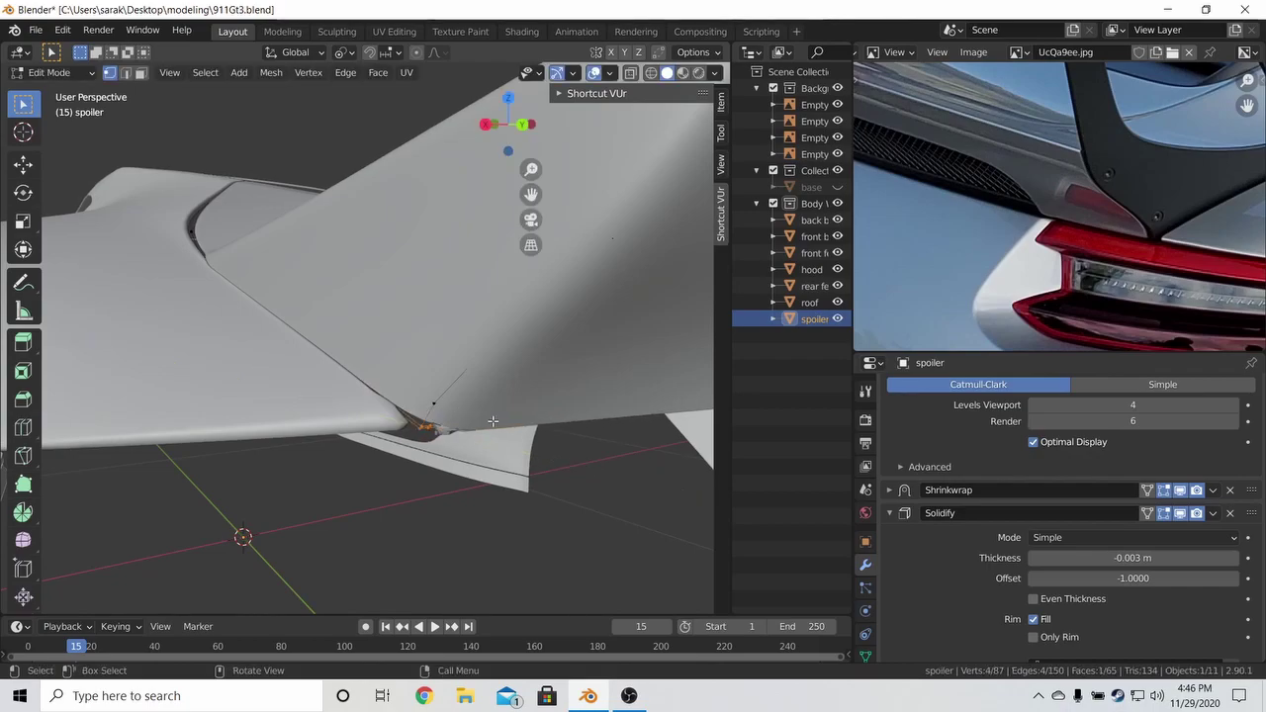
Move the four vertices at the spoiler's fender-side tip slightly up along Z, check the corner in Object Mode and save the file.
{"action": "middle_click_drag", "start_coordinate": [478, 409], "coordinate": [441, 409]}
{"action": "key", "text": "g"}
{"action": "key", "text": "z"}
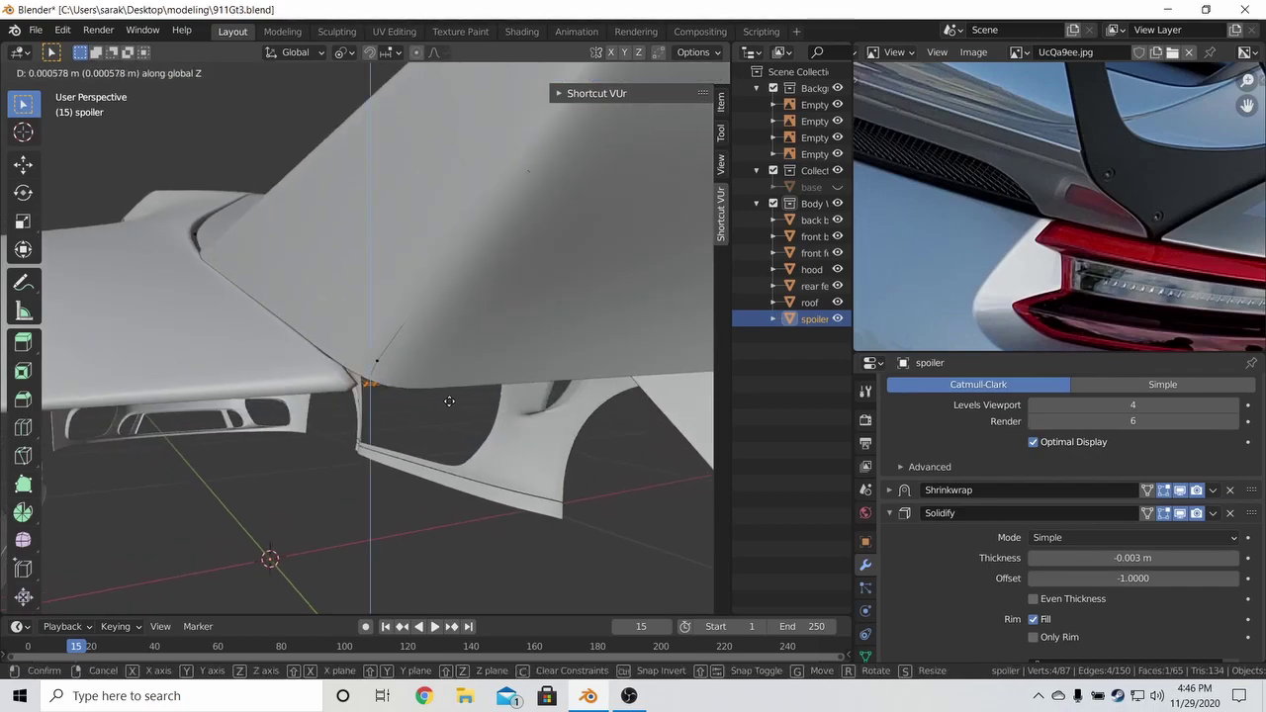
{"action": "left_click", "coordinate": [447, 405]}
{"action": "key", "text": "Tab"}
{"action": "key", "text": "a"}
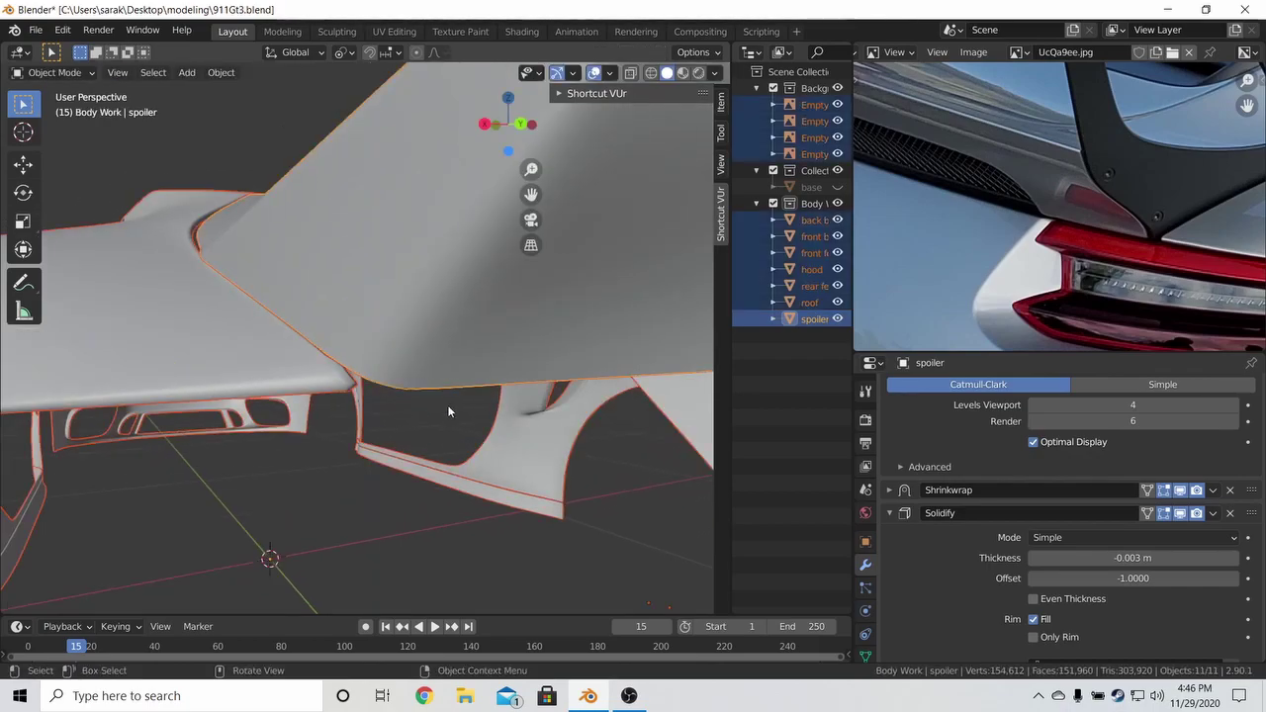
{"action": "key", "text": "a"}
{"action": "scroll", "coordinate": [446, 406], "scroll_direction": "down", "scroll_amount": 5}
{"action": "key", "text": "ctrl+s"}
{"action": "scroll", "coordinate": [374, 354], "scroll_direction": "up", "scroll_amount": 5}
{"action": "middle_click_drag", "start_coordinate": [374, 356], "coordinate": [447, 447]}
{"action": "key", "text": "ctrl+s"}
In the top view, move the vertex on the spoiler's curved fender seam by 0.000553 m in X and -0.017078 m in Y.
{"action": "left_click", "coordinate": [379, 394]}
{"action": "key", "text": "Tab"}
{"action": "middle_click_drag", "start_coordinate": [379, 394], "coordinate": [426, 441]}
{"action": "key", "text": "z"}
{"action": "left_click", "coordinate": [322, 439]}
{"action": "left_click", "coordinate": [316, 411]}
{"action": "key", "text": "KP_7"}
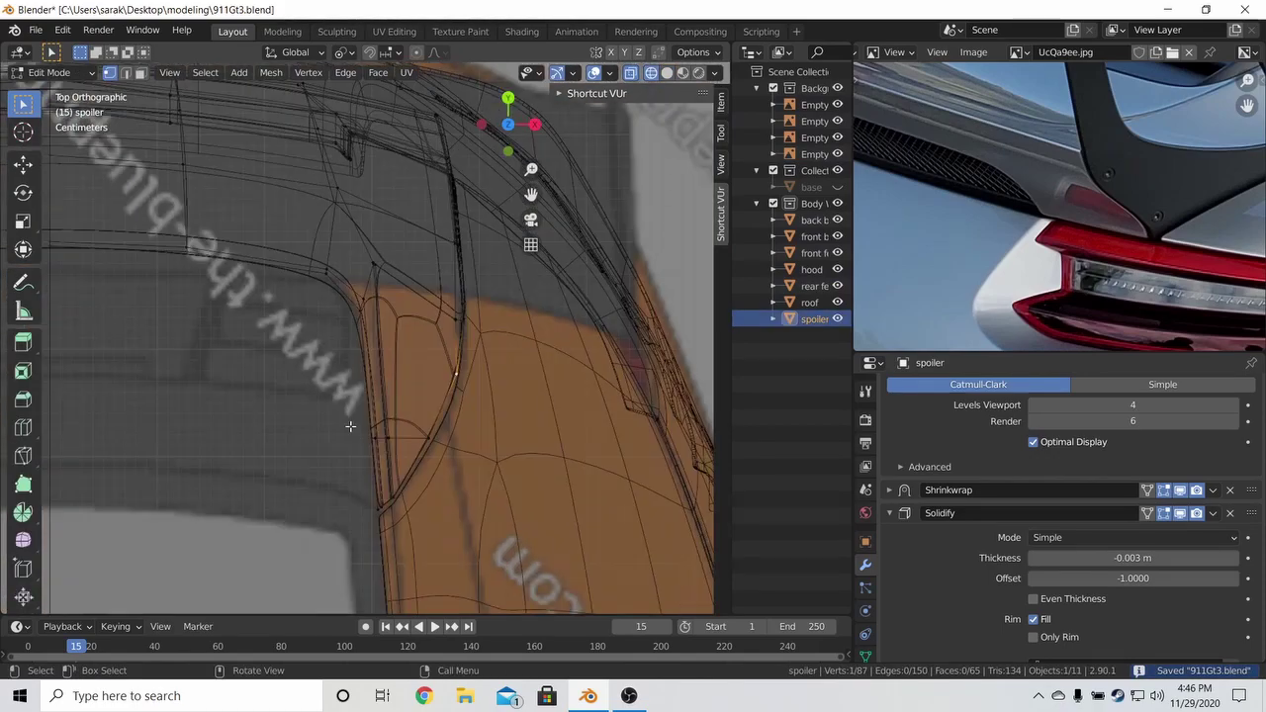
{"action": "key", "text": "g"}
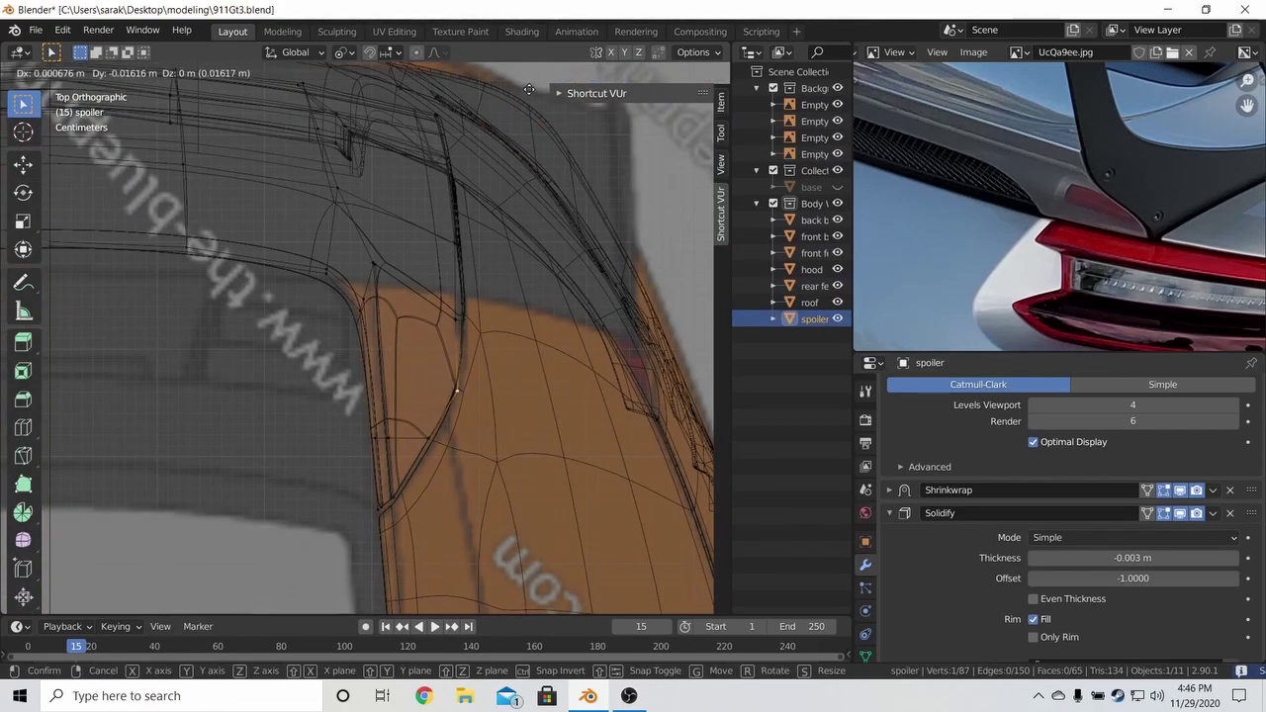
{"action": "left_click", "coordinate": [529, 89]}
In solid shading, shift the same seam vertex by a further -0.003686 m in X and -0.006819 m in Y.
{"action": "key", "text": "z"}
{"action": "left_click", "coordinate": [631, 184]}
{"action": "key", "text": "g"}
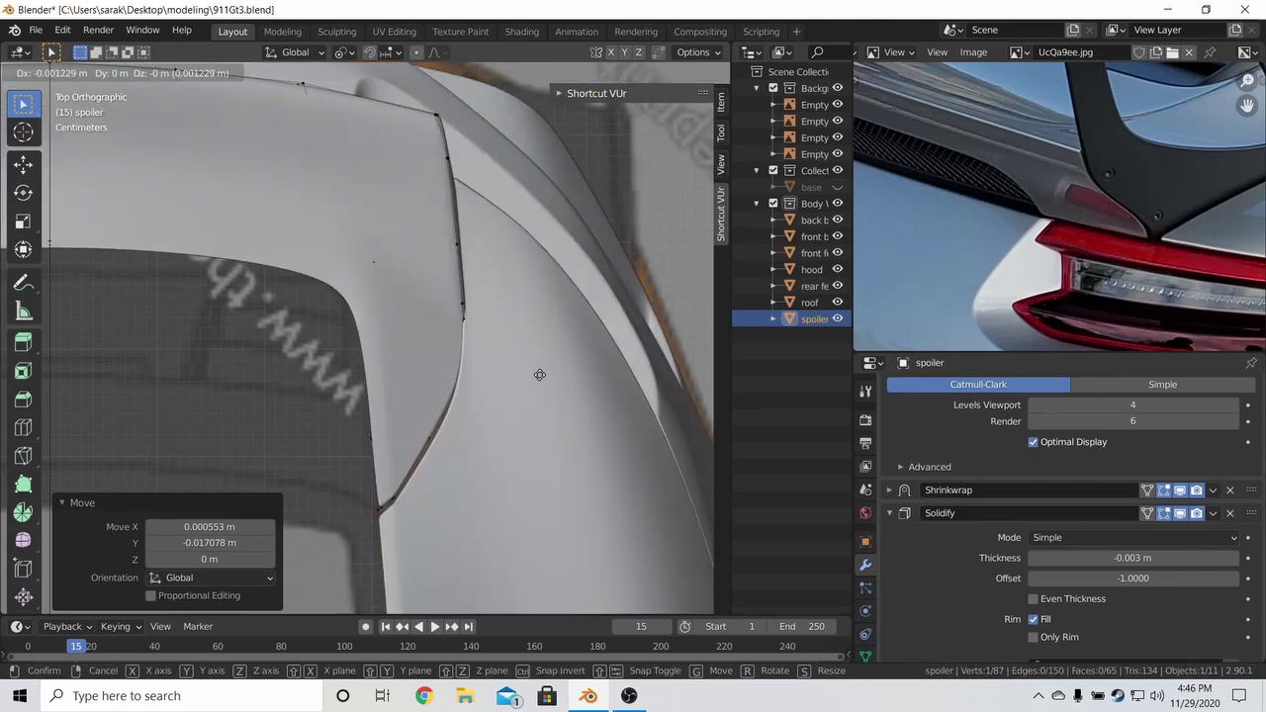
{"action": "left_click", "coordinate": [515, 448]}
Select the next seam vertex towards the spoiler's front tip and move it slightly outward to follow the fender edge.
{"action": "key", "text": "z"}
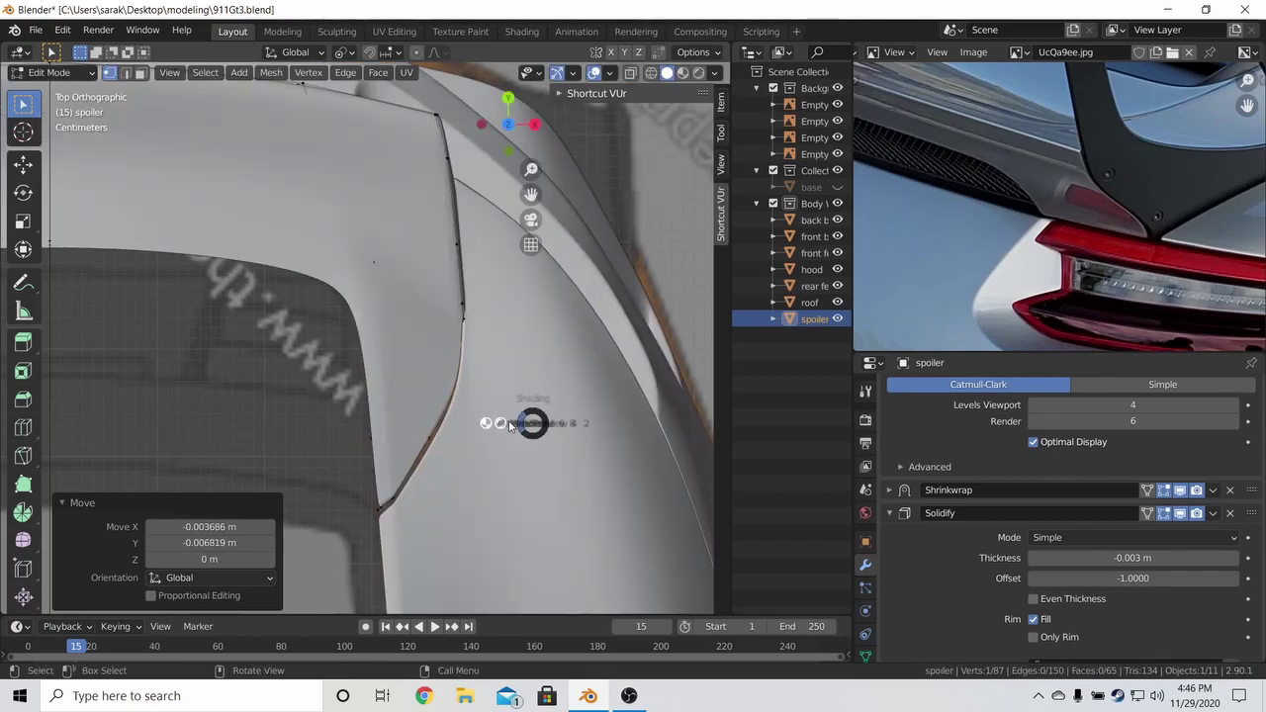
{"action": "left_click", "coordinate": [425, 430]}
{"action": "key", "text": "z"}
{"action": "left_click", "coordinate": [505, 443]}
{"action": "key", "text": "g"}
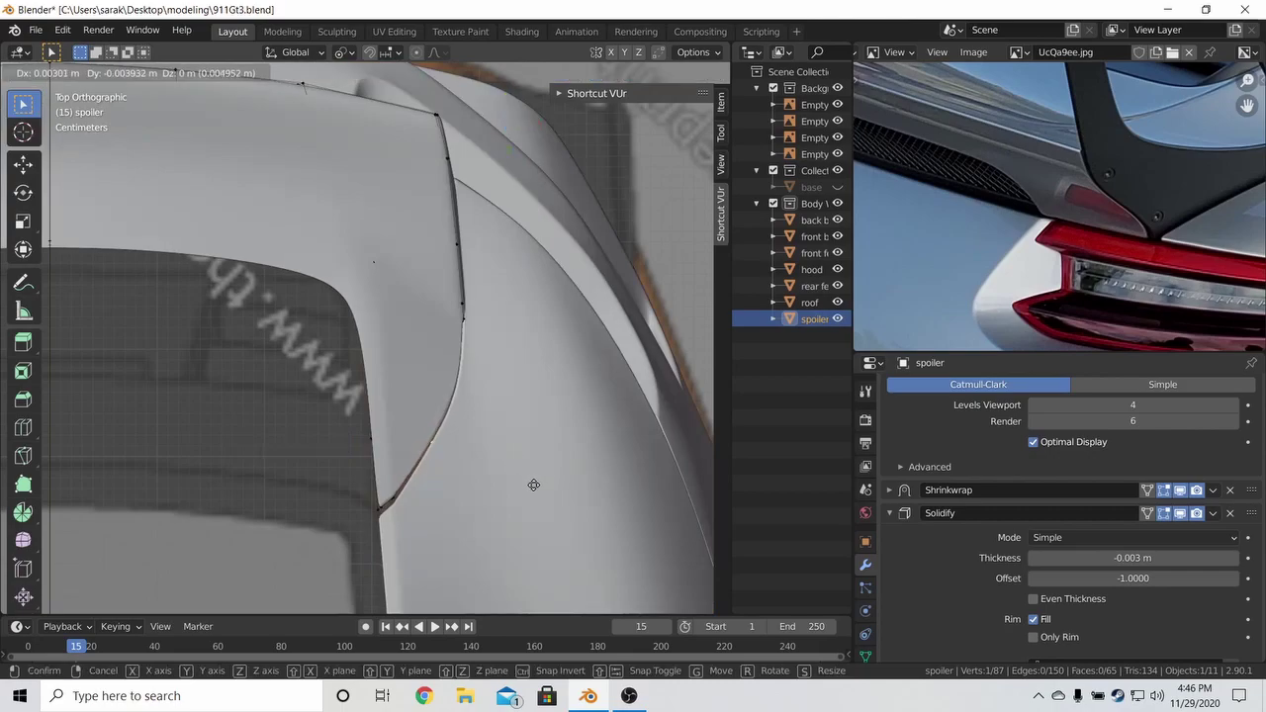
{"action": "left_click", "coordinate": [535, 492]}
Move the four vertices at the spoiler's front tip by 0.000184 m in X and -0.004239 m in Y and save the file.
{"action": "middle_click_drag", "start_coordinate": [535, 493], "coordinate": [540, 471], "text": "shift"}
{"action": "key", "text": "z"}
{"action": "left_click", "coordinate": [404, 475]}
{"action": "key", "text": "c"}
{"action": "left_click", "coordinate": [393, 488]}
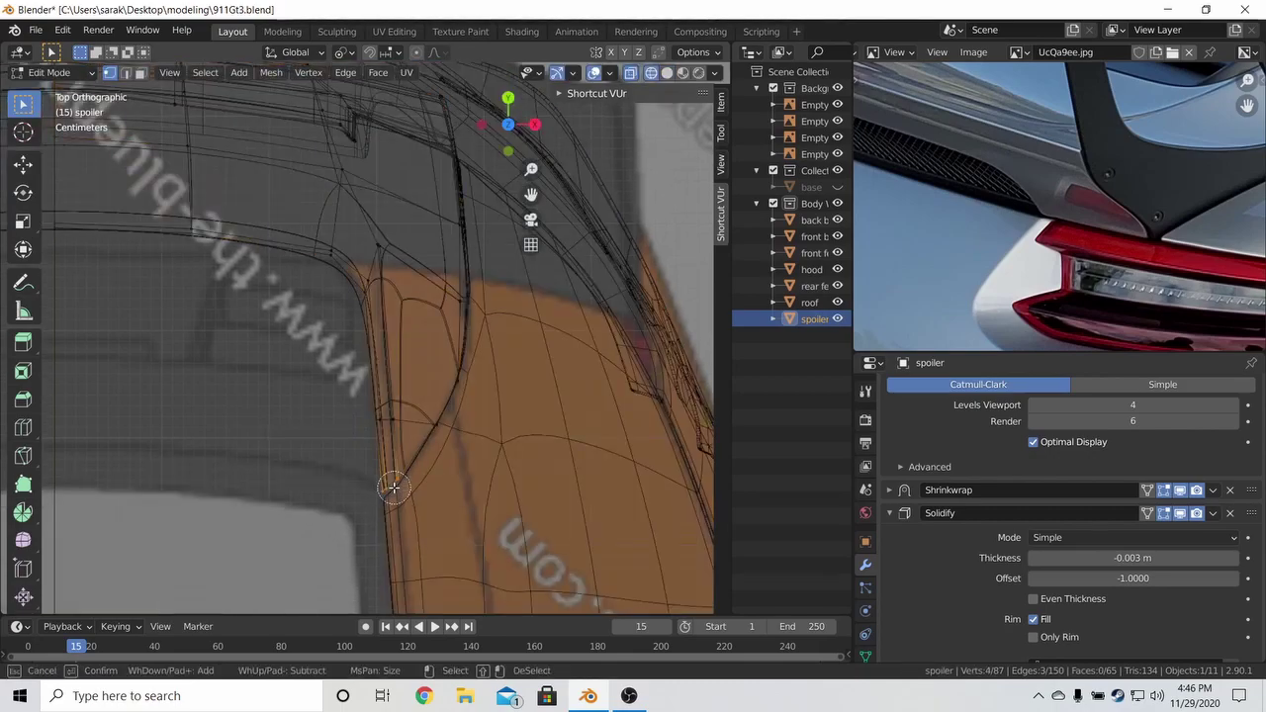
{"action": "key", "text": "g"}
{"action": "left_click", "coordinate": [472, 515]}
{"action": "key", "text": "z"}
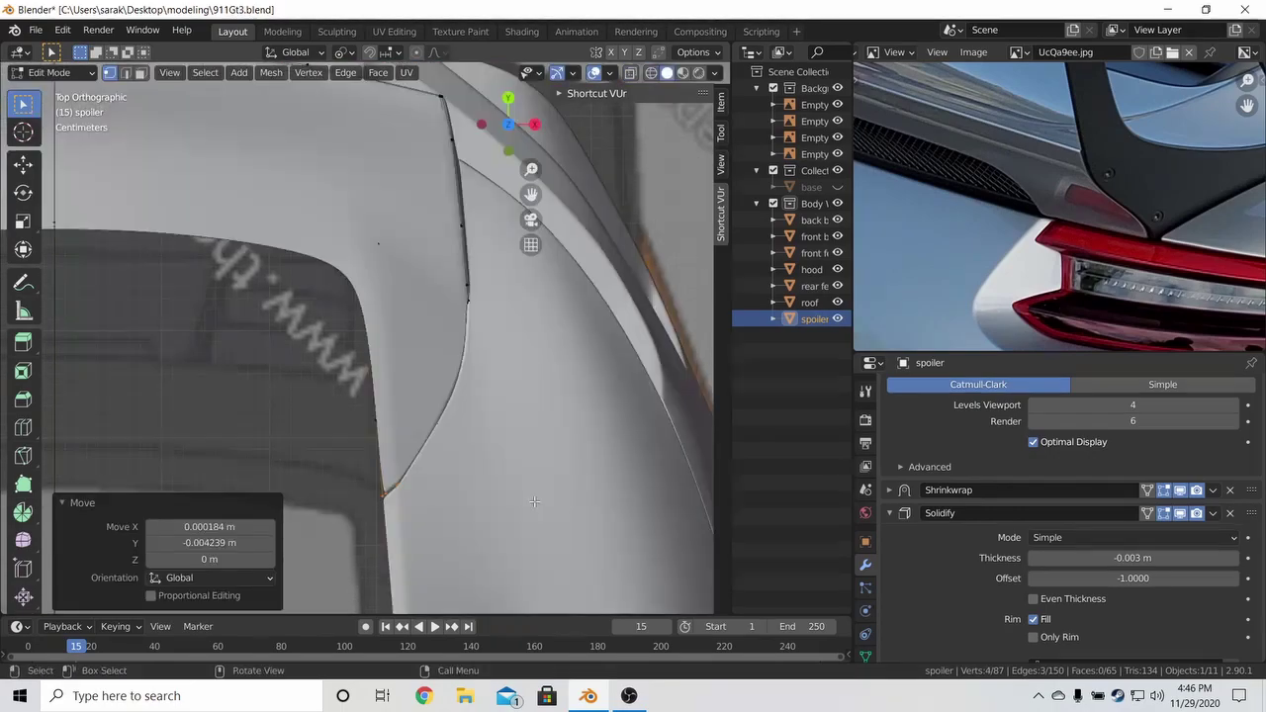
{"action": "key", "text": "Tab"}
{"action": "key", "text": "ctrl+s"}
{"action": "middle_click_drag", "start_coordinate": [554, 414], "coordinate": [426, 332]}
Recalculate the normals of the entire spoiler mesh with the Inside option, return to Object Mode and save the file.
{"action": "key", "text": "Tab"}
{"action": "key", "text": "a"}
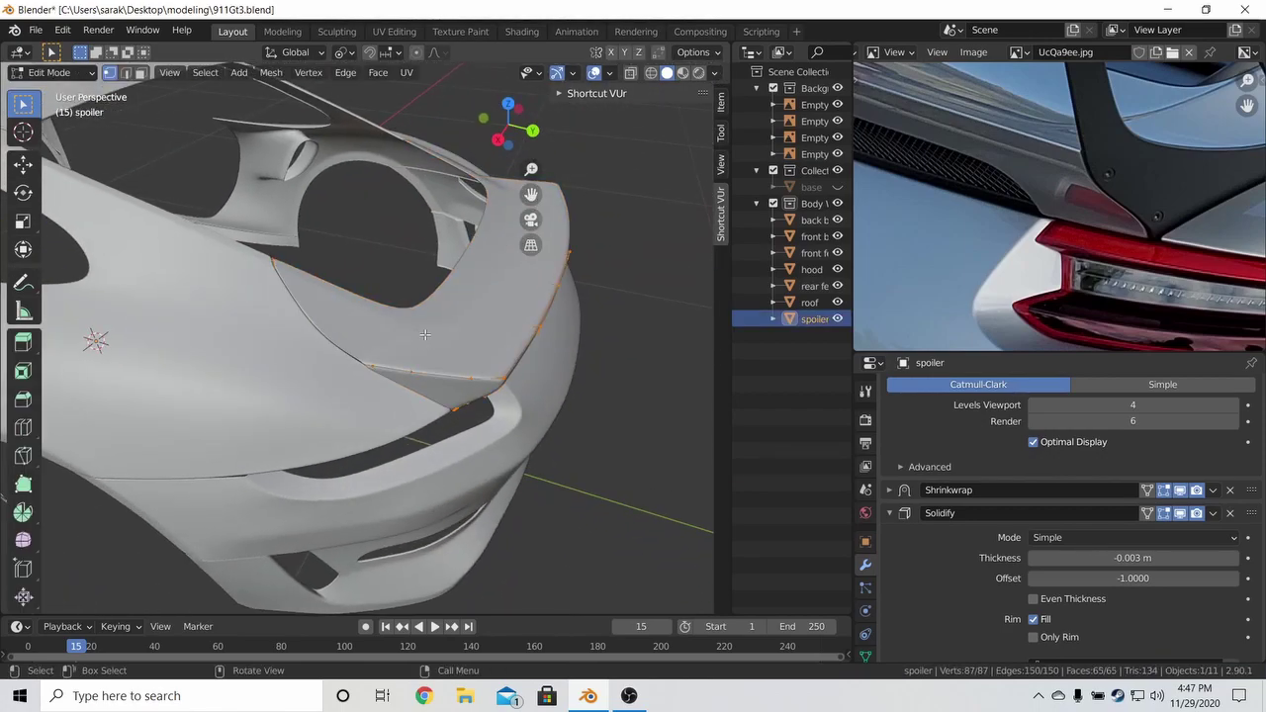
{"action": "key", "text": "ctrl+shift+n"}
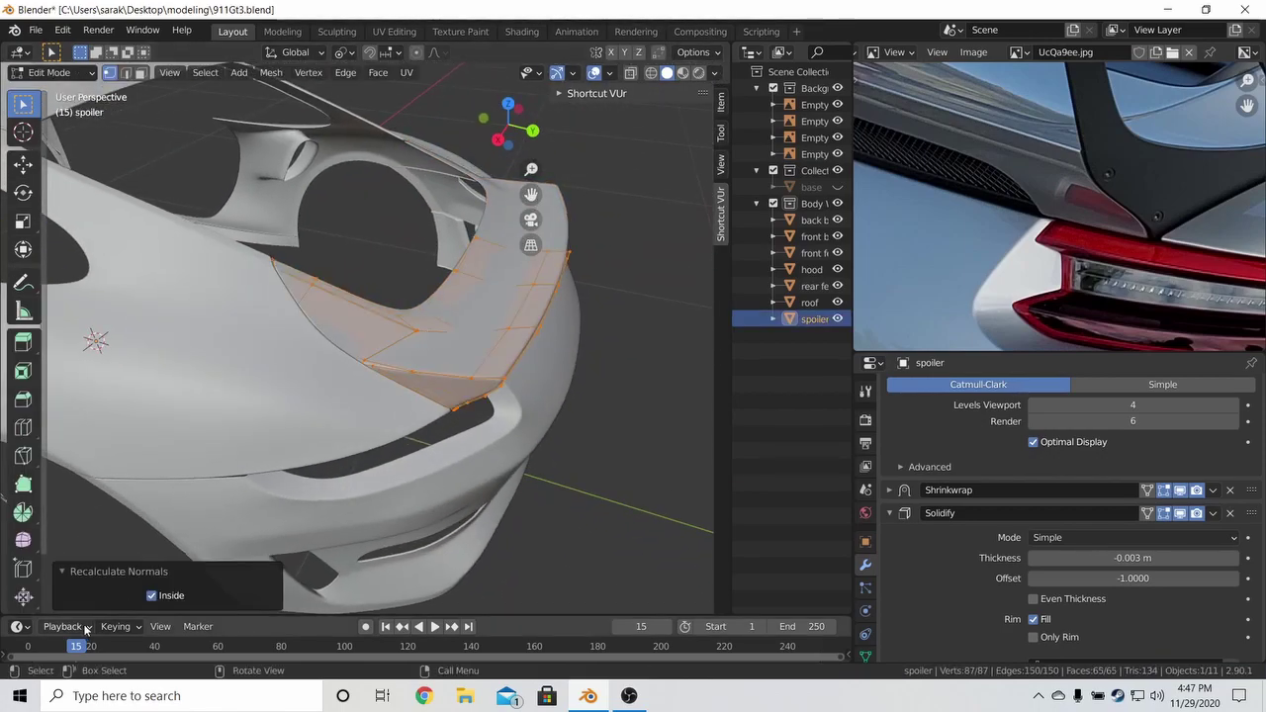
{"action": "key", "text": "Tab"}
{"action": "left_click", "coordinate": [375, 247]}
{"action": "middle_click_drag", "start_coordinate": [375, 247], "coordinate": [304, 212]}
{"action": "key", "text": "ctrl+s"}
Compare the spoiler's rear corner and its seams with the wing mount and taillight area in the reference photo.
{"action": "scroll", "coordinate": [367, 348], "scroll_direction": "up", "scroll_amount": 5}
{"action": "middle_click_drag", "start_coordinate": [1003, 182], "coordinate": [1226, 208]}
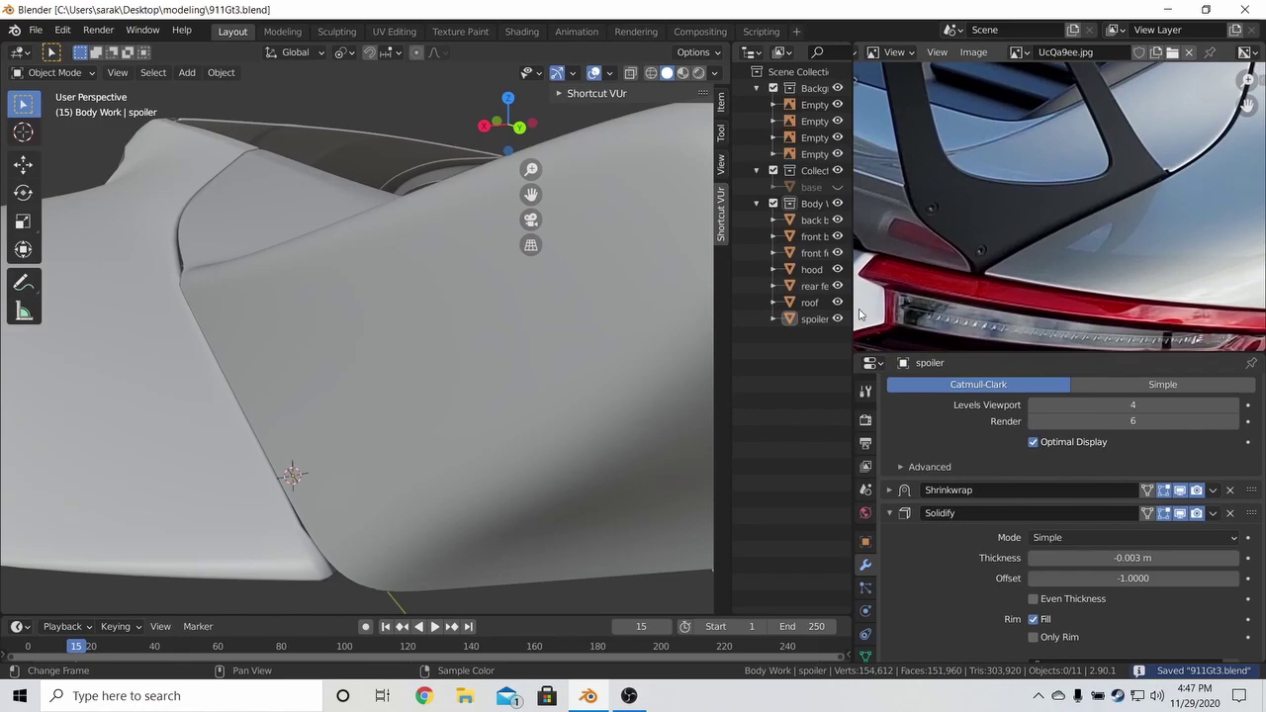
{"action": "key", "text": "Tab"}
{"action": "middle_click_drag", "start_coordinate": [350, 383], "coordinate": [458, 377]}
{"action": "key", "text": "Tab"}
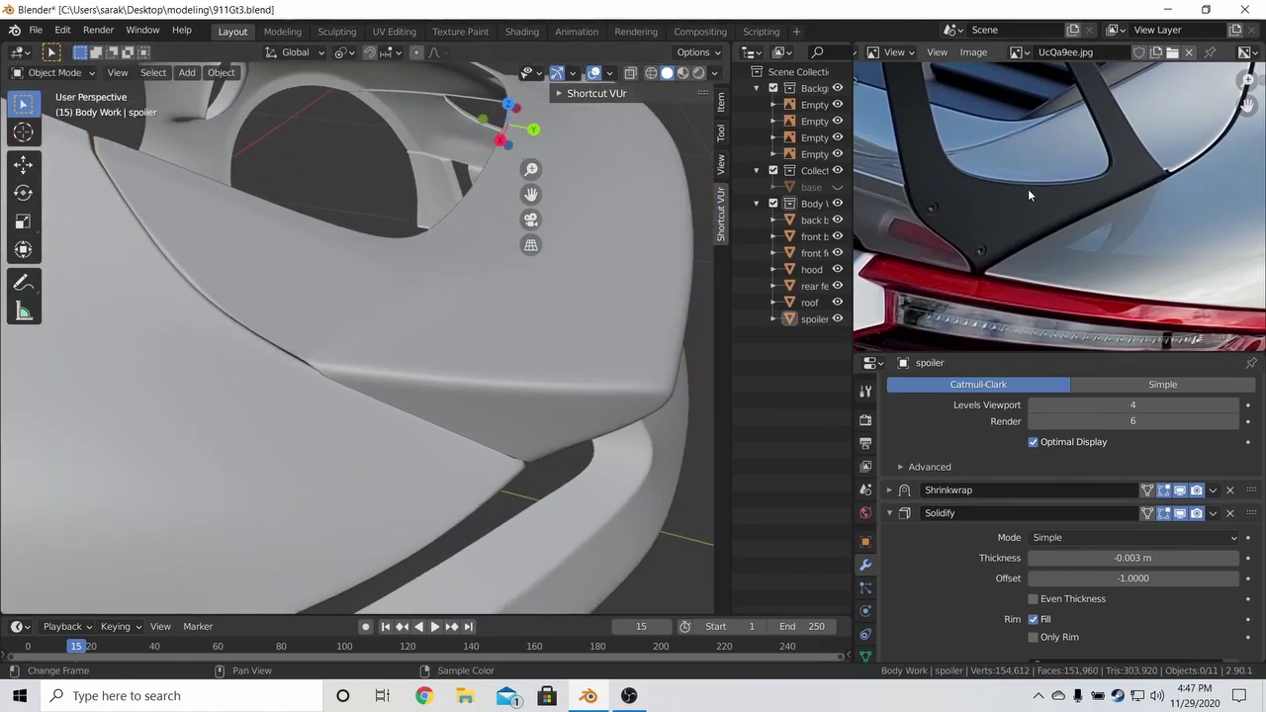
{"action": "scroll", "coordinate": [988, 284], "scroll_direction": "up", "scroll_amount": 3}
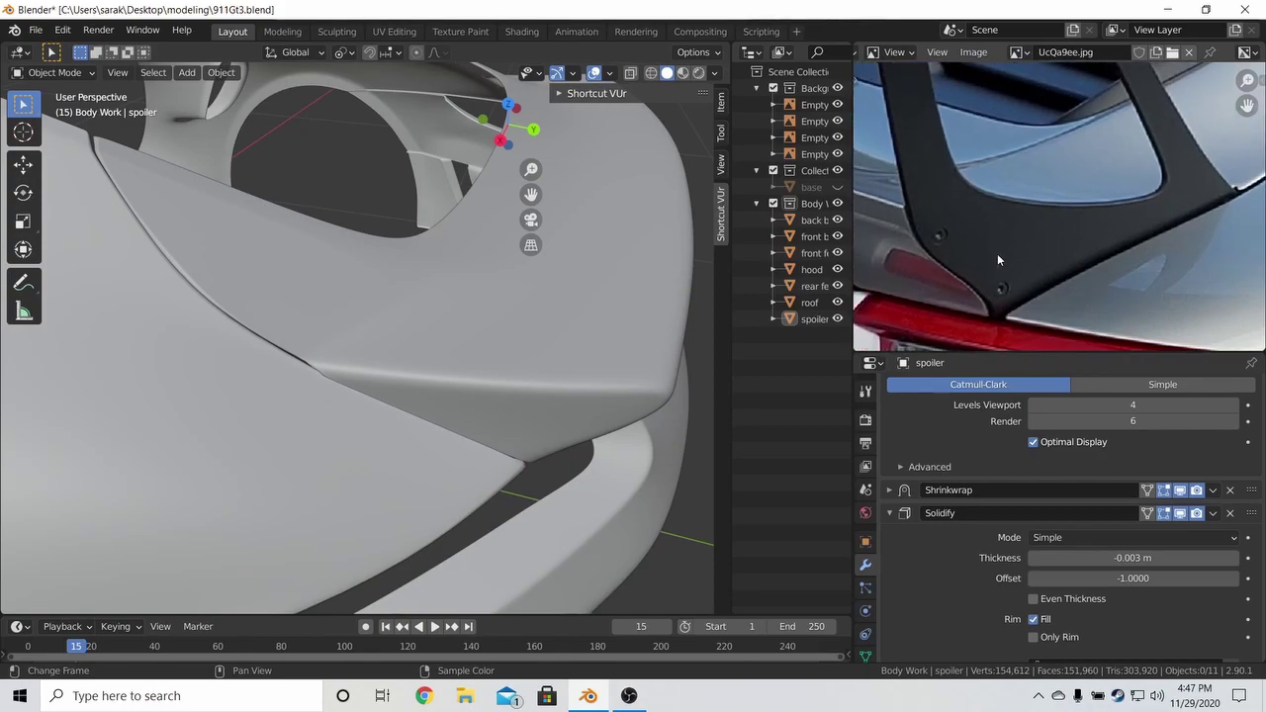
{"action": "middle_click_drag", "start_coordinate": [1231, 198], "coordinate": [1202, 222]}
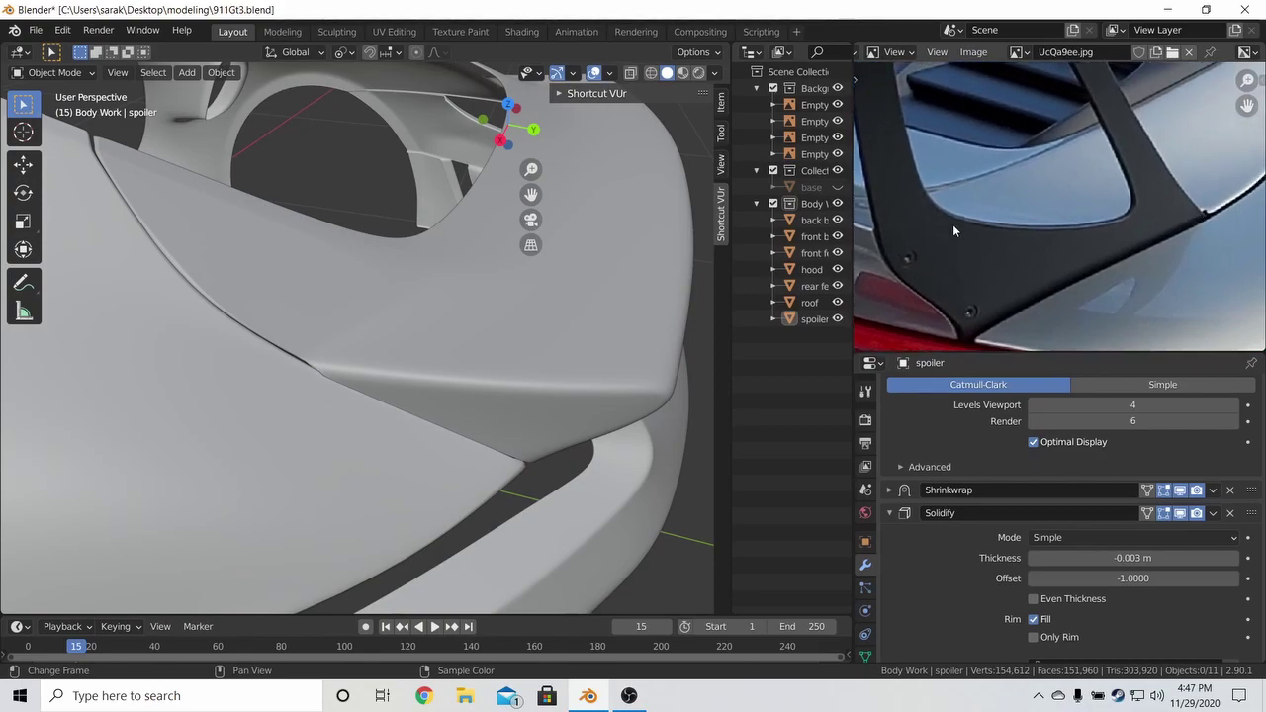
{"action": "middle_click_drag", "start_coordinate": [1042, 238], "coordinate": [1083, 193]}
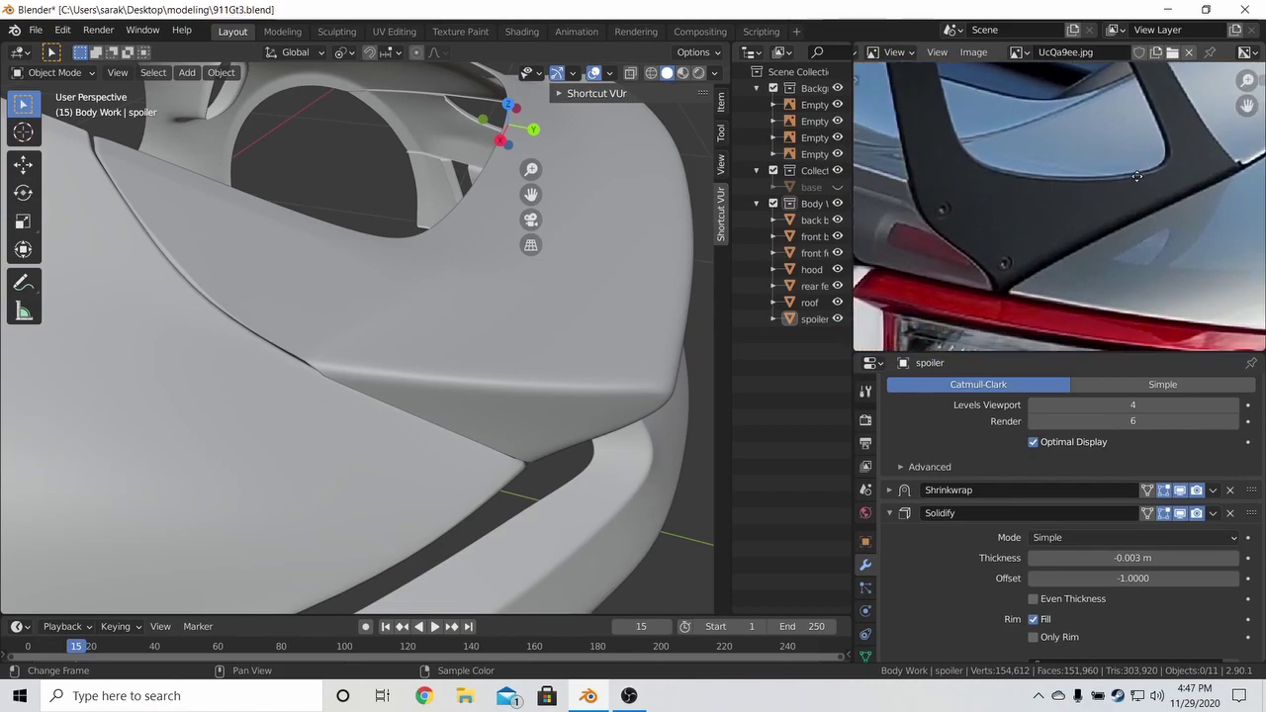
{"action": "middle_click_drag", "start_coordinate": [439, 430], "coordinate": [291, 310]}
{"action": "key", "text": "ctrl+s"}
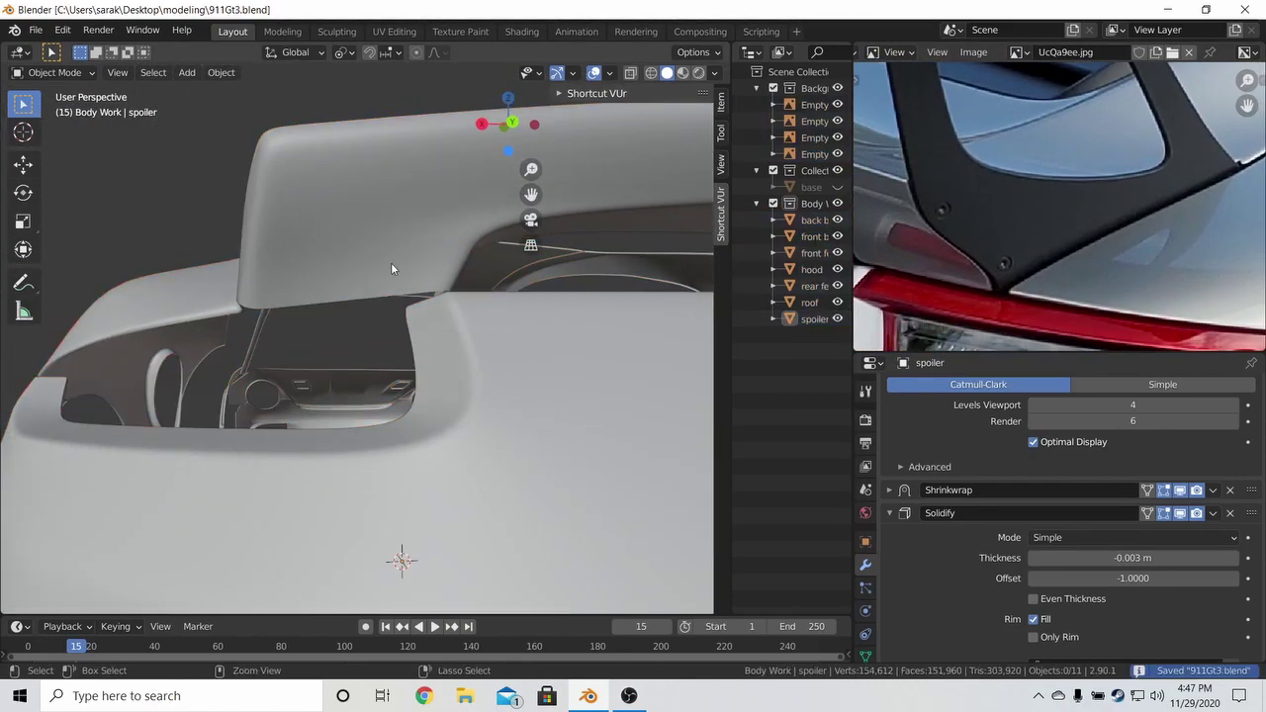
{"action": "middle_click_drag", "start_coordinate": [390, 268], "coordinate": [458, 304]}
{"action": "scroll", "coordinate": [294, 291], "scroll_direction": "down", "scroll_amount": 4}
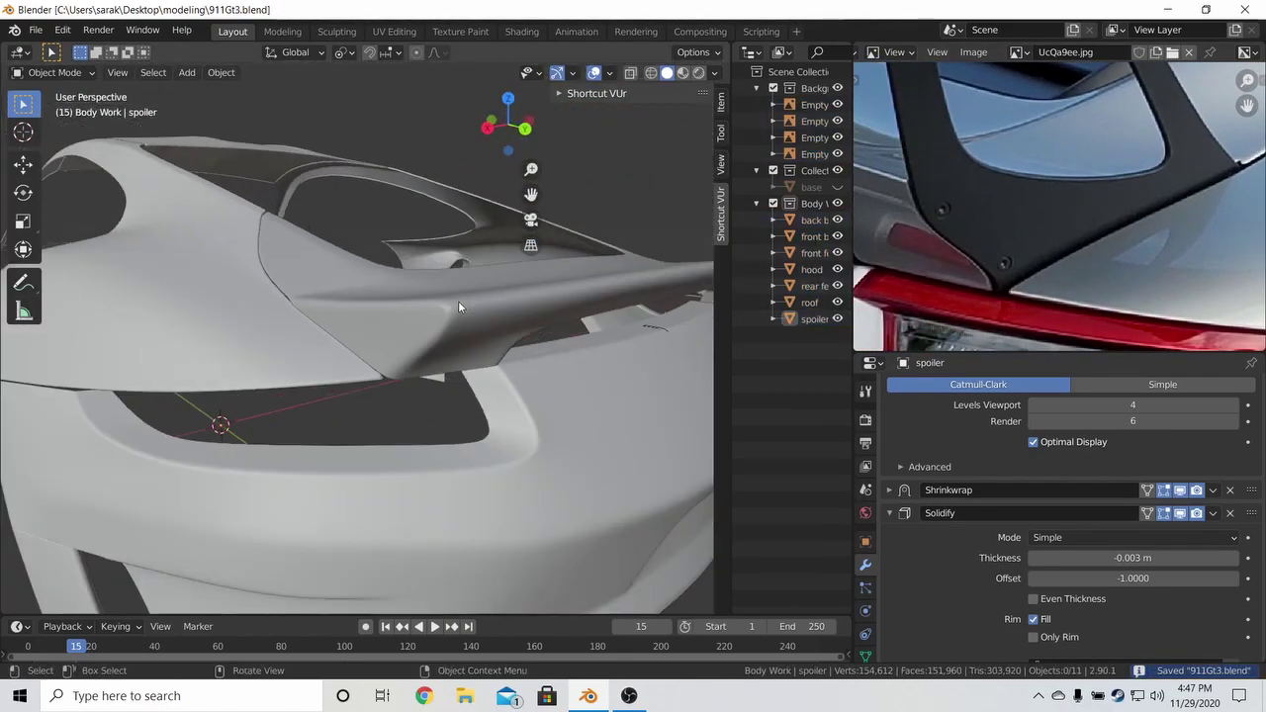
{"action": "scroll", "coordinate": [479, 297], "scroll_direction": "down", "scroll_amount": 5}
{"action": "scroll", "coordinate": [495, 289], "scroll_direction": "up", "scroll_amount": 4}
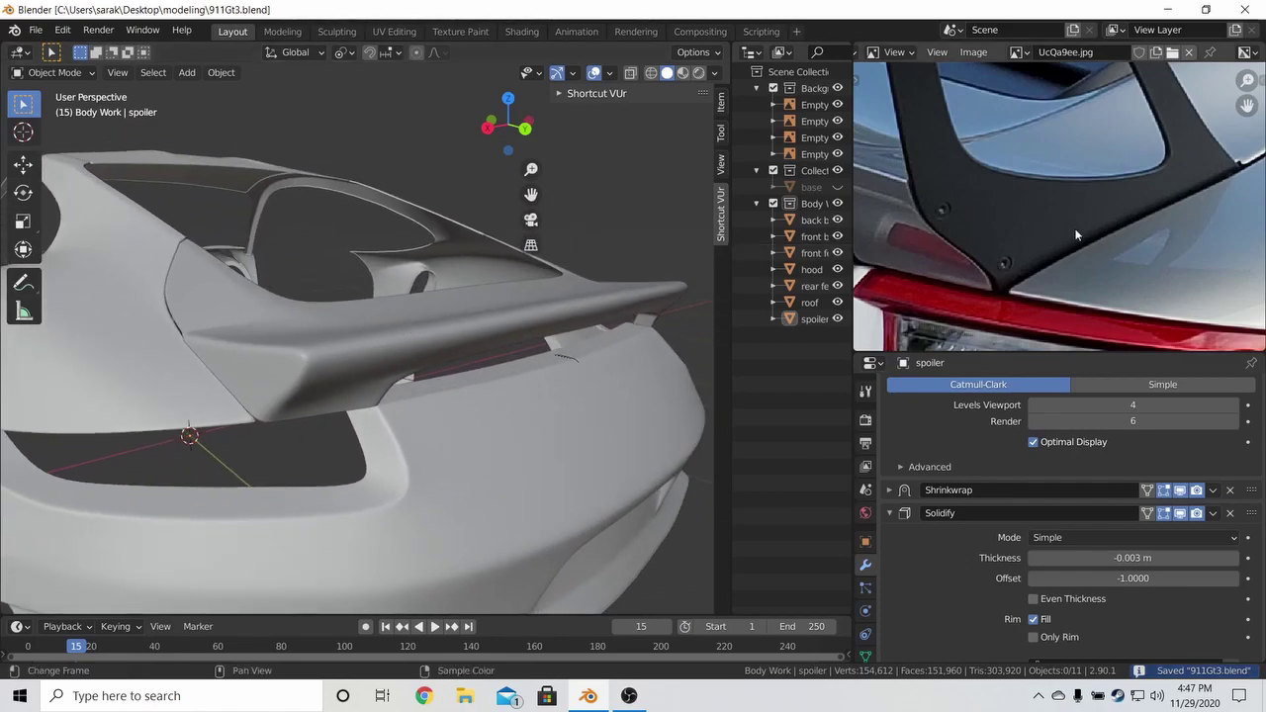
{"action": "middle_click_drag", "start_coordinate": [1074, 231], "coordinate": [1207, 256]}
{"action": "middle_click_drag", "start_coordinate": [532, 373], "coordinate": [478, 367]}
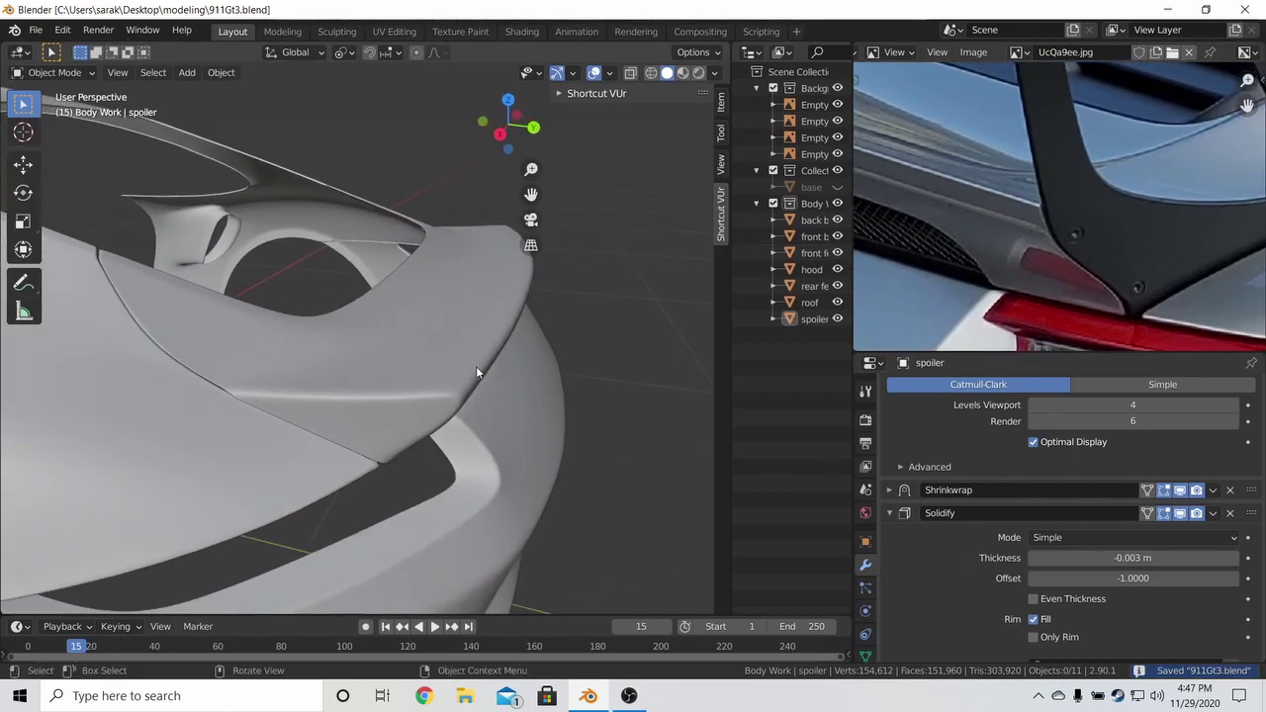
Unhide the base mesh and inspect the spoiler and back bumper meshes around the rear corner.
{"action": "left_click", "coordinate": [837, 187]}
{"action": "left_click", "coordinate": [443, 347]}
{"action": "key", "text": "Tab"}
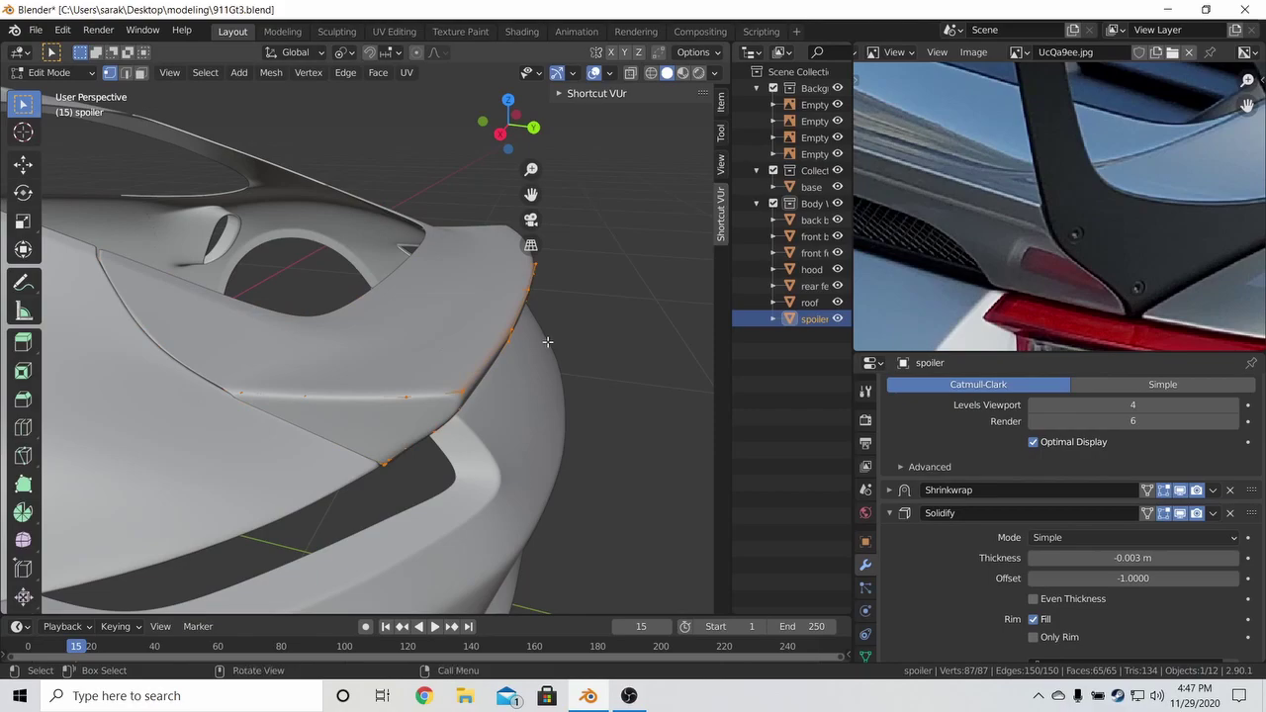
{"action": "key", "text": "Tab"}
{"action": "left_click", "coordinate": [515, 390]}
{"action": "key", "text": "Tab"}
{"action": "key", "text": "Tab"}
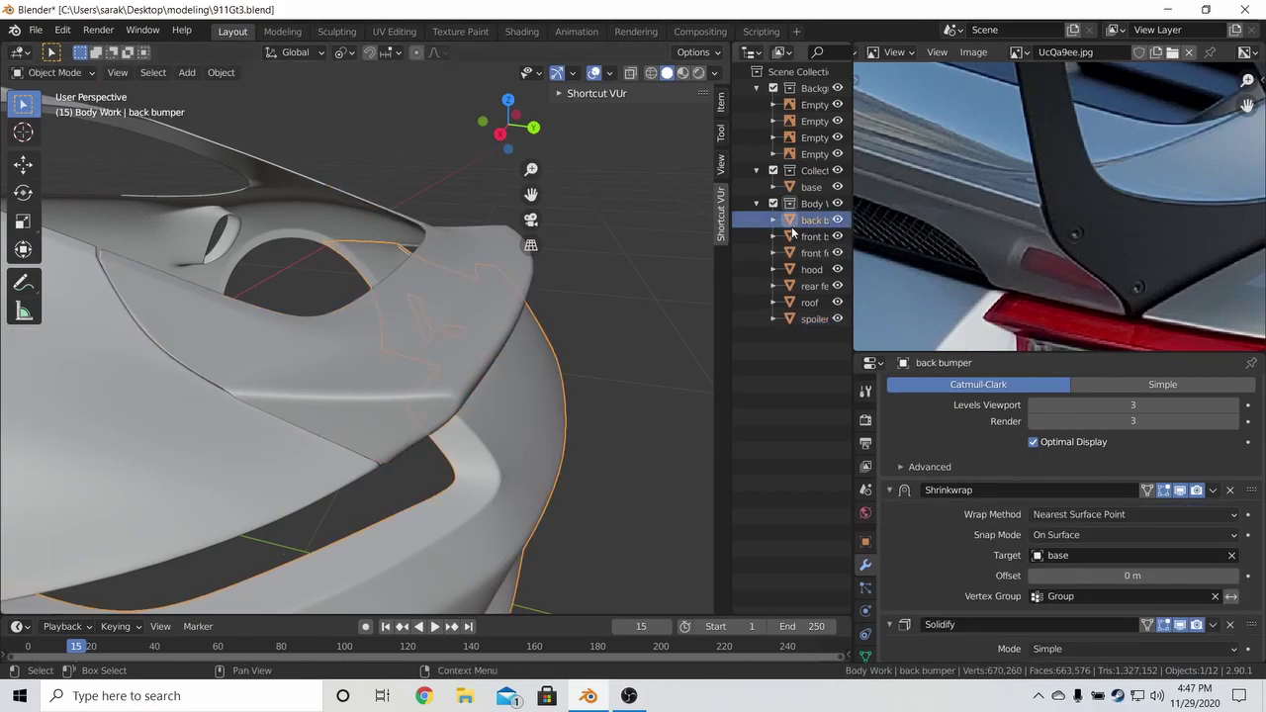
Isolate the base mesh in local view and open it in Edit Mode at the spoiler's rear corner.
{"action": "left_click", "coordinate": [811, 187]}
{"action": "key", "text": "KP_Divide"}
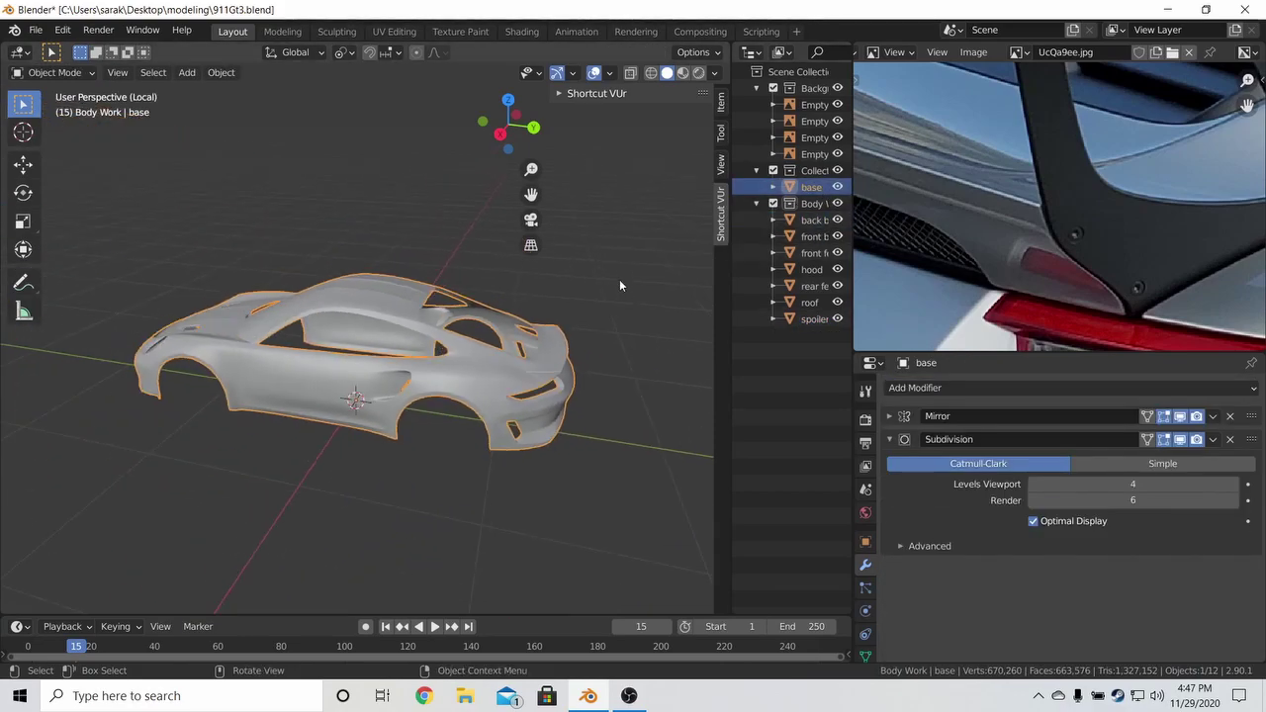
{"action": "middle_click_drag", "start_coordinate": [590, 427], "coordinate": [459, 364]}
{"action": "scroll", "coordinate": [424, 437], "scroll_direction": "up", "scroll_amount": 6}
{"action": "scroll", "coordinate": [428, 433], "scroll_direction": "up", "scroll_amount": 2}
{"action": "key", "text": "Tab"}
{"action": "key", "text": "a"}
{"action": "key", "text": "a"}
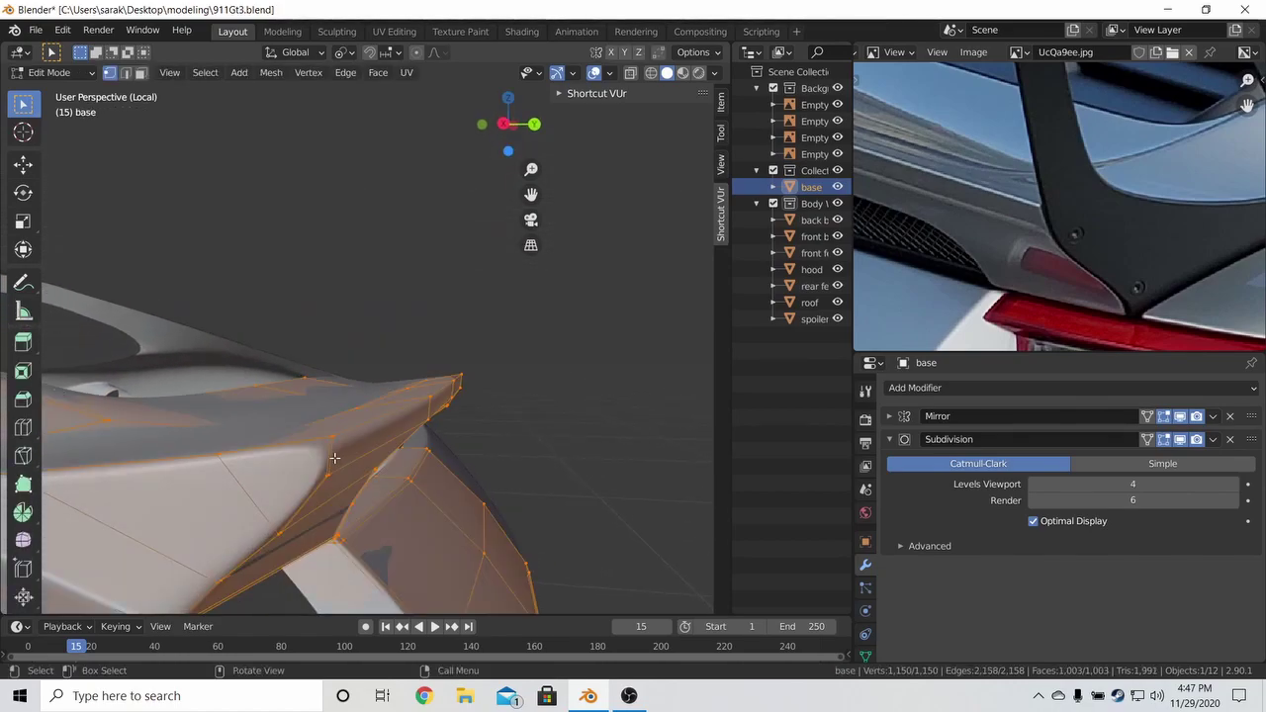
Add a loop cut to the base mesh near the spoiler's rear corner, slid by about -0.73, and save the file.
{"action": "key", "text": "ctrl+r"}
{"action": "left_click", "coordinate": [324, 436]}
{"action": "key", "text": "g"}
{"action": "key", "text": "g"}
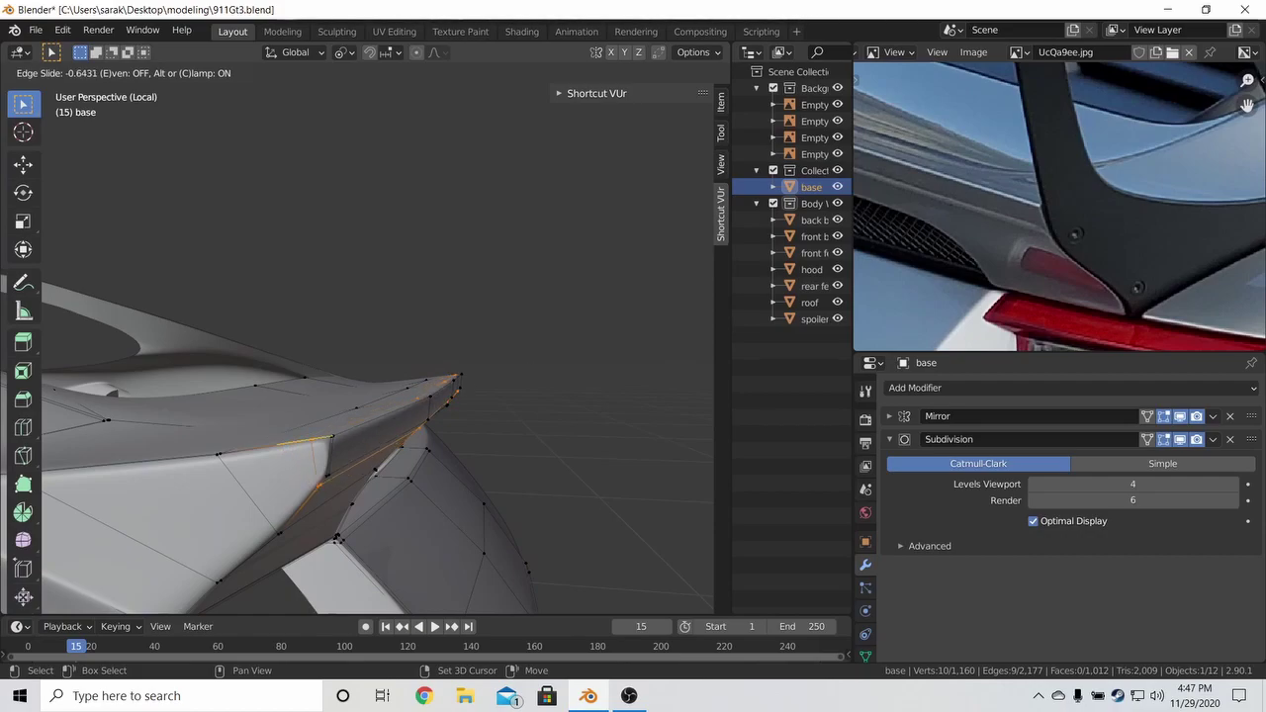
{"action": "left_click", "coordinate": [666, 375]}
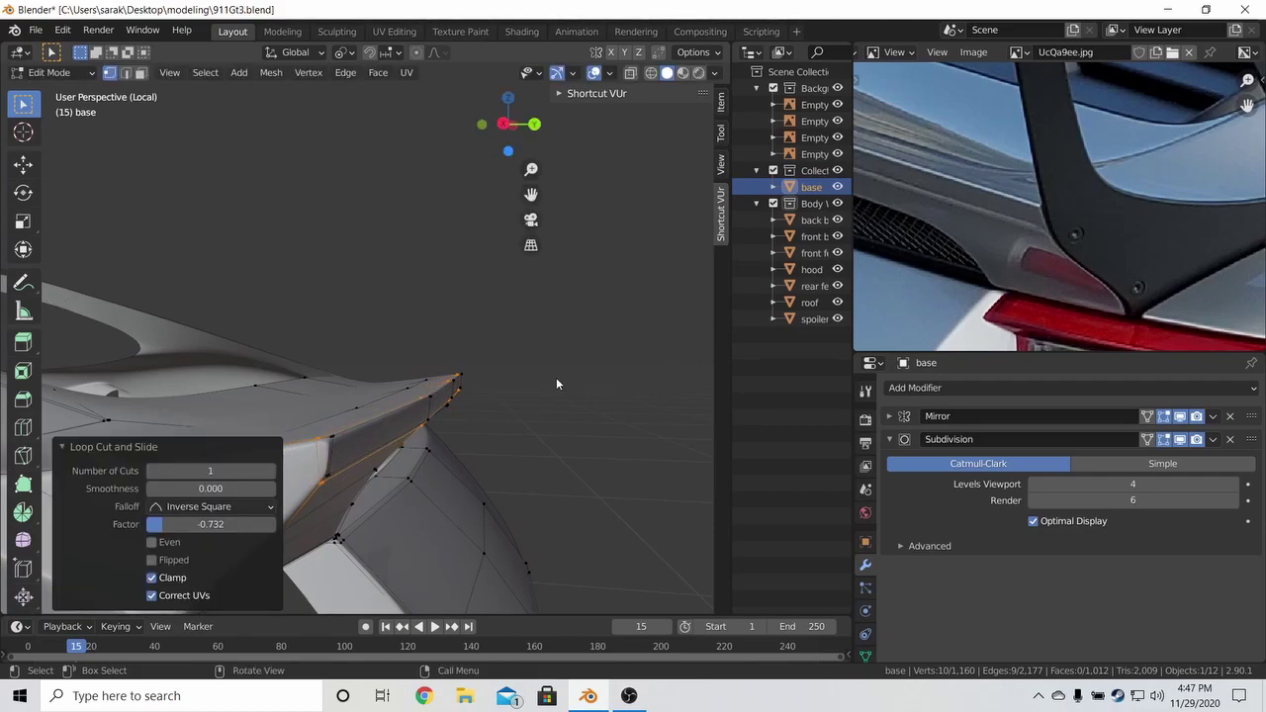
{"action": "key", "text": "Tab"}
{"action": "scroll", "coordinate": [543, 362], "scroll_direction": "down", "scroll_amount": 4}
{"action": "key", "text": "ctrl+s"}
{"action": "middle_click_drag", "start_coordinate": [537, 357], "coordinate": [438, 368]}
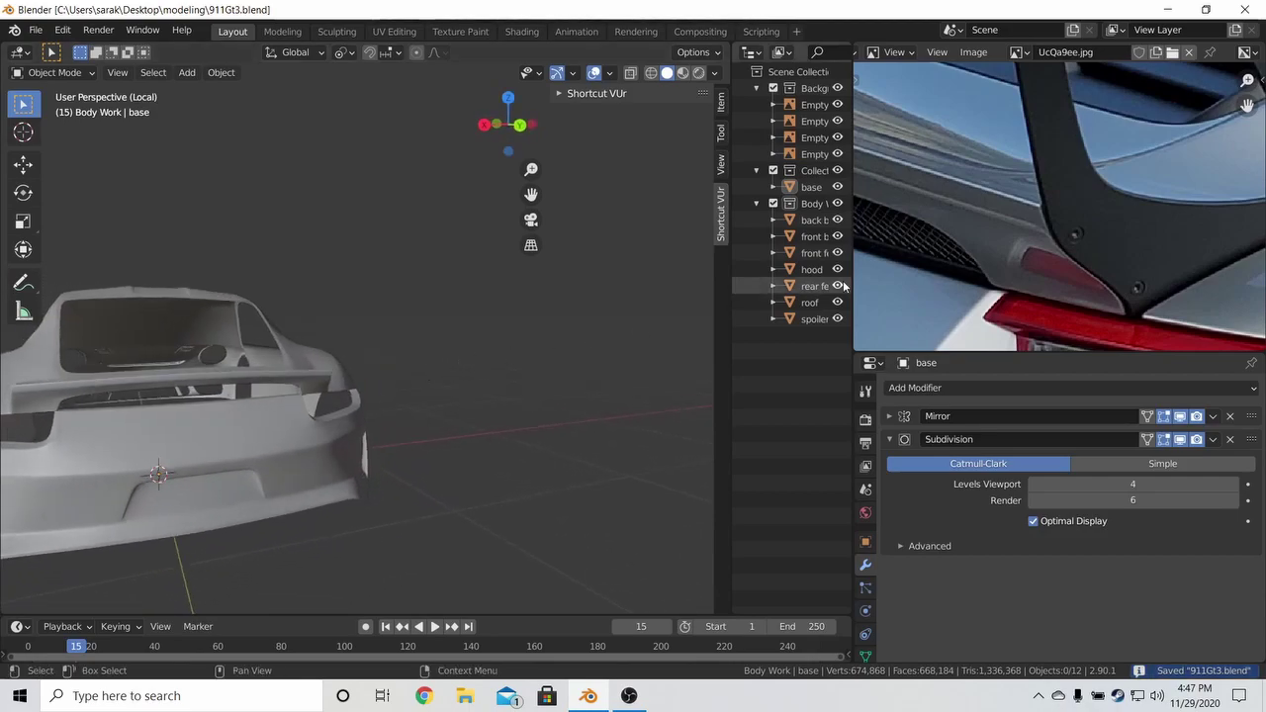
{"action": "scroll", "coordinate": [308, 349], "scroll_direction": "up", "scroll_amount": 5}
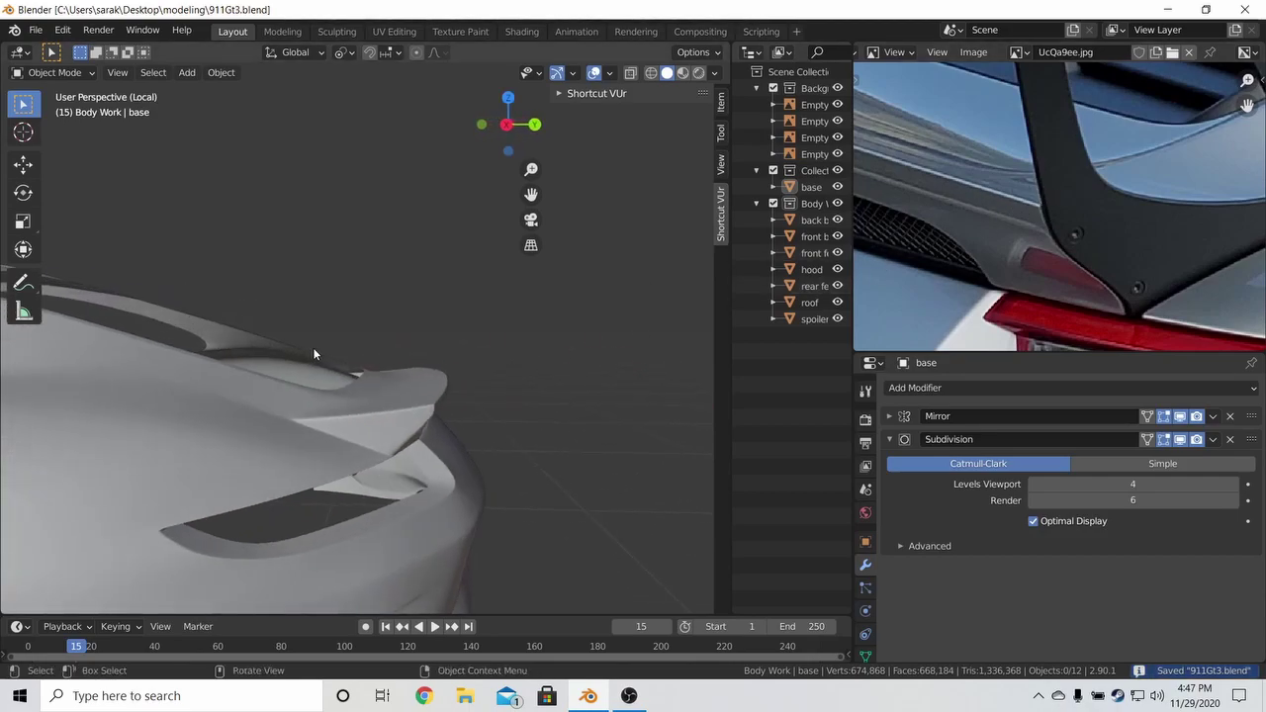
Leave local view and hide the base mesh.
{"action": "key", "text": "KP_Divide"}
{"action": "middle_click_drag", "start_coordinate": [313, 347], "coordinate": [333, 355]}
{"action": "left_click", "coordinate": [835, 186]}
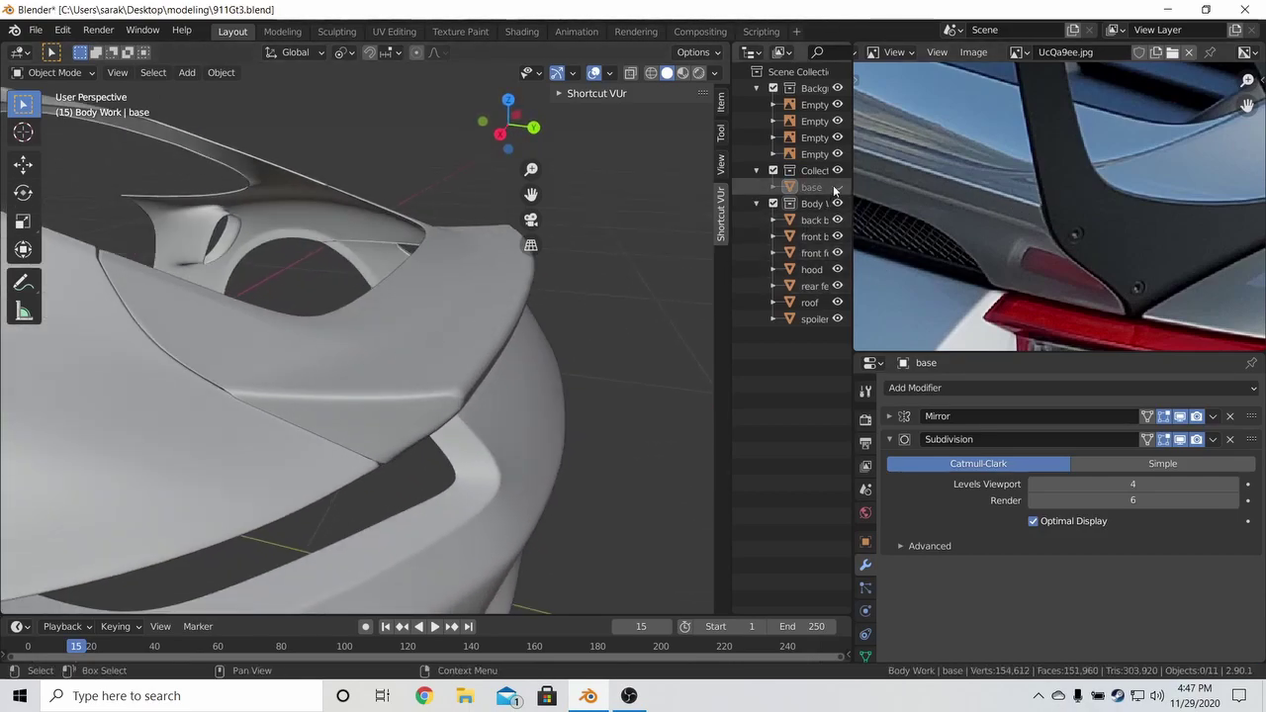
Add a loop cut to the spoiler mesh, slide it close to the rear corner's crease, and save the file.
{"action": "left_click", "coordinate": [810, 238]}
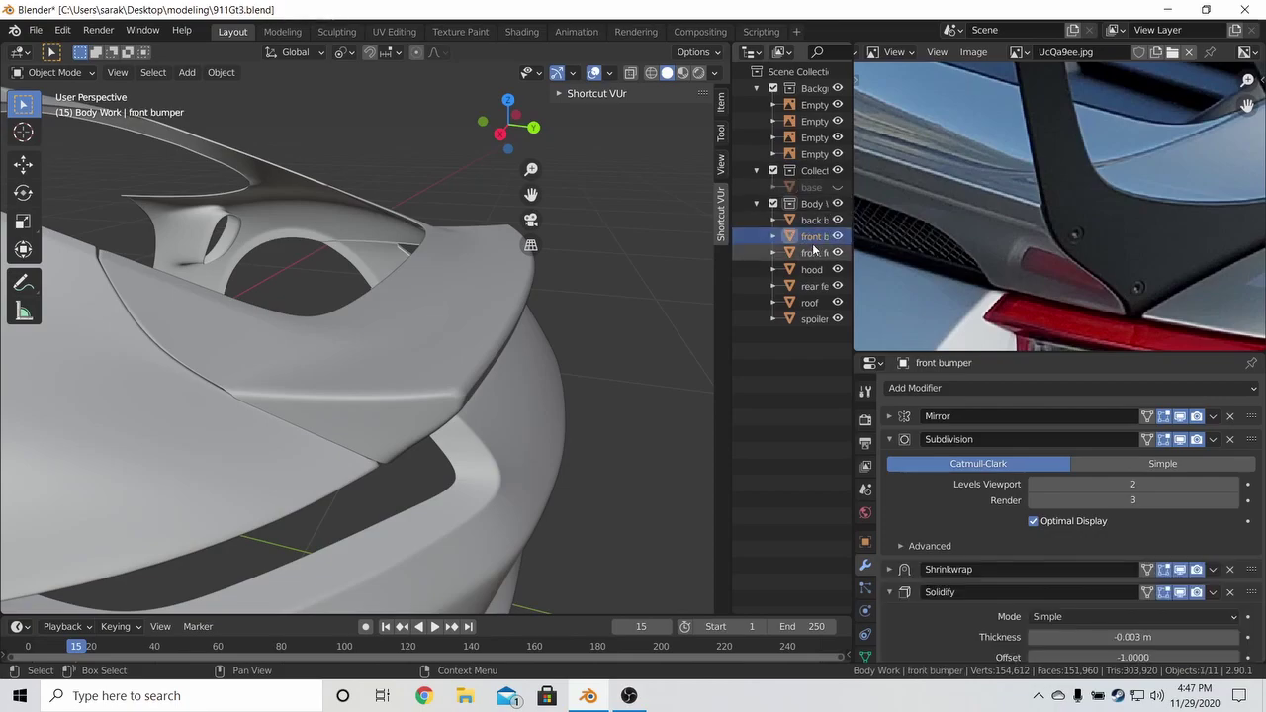
{"action": "left_click", "coordinate": [815, 320]}
{"action": "key", "text": "Tab"}
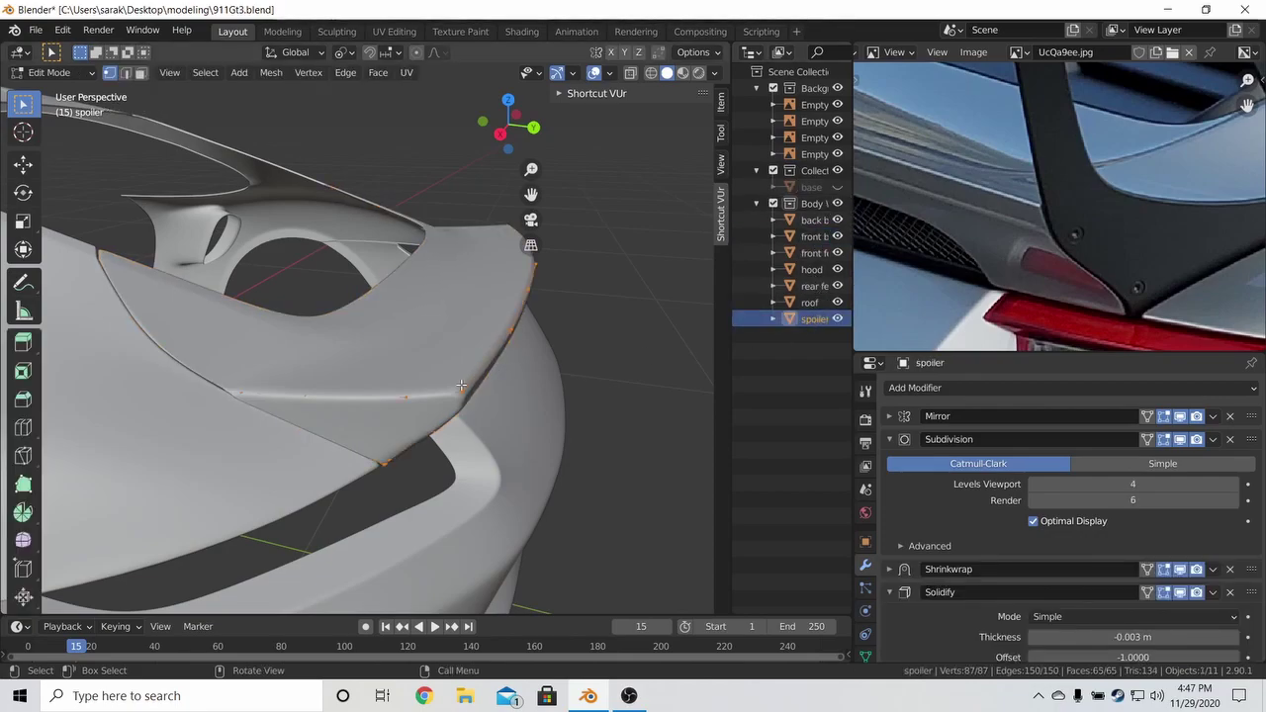
{"action": "key", "text": "g"}
{"action": "key", "text": "g"}
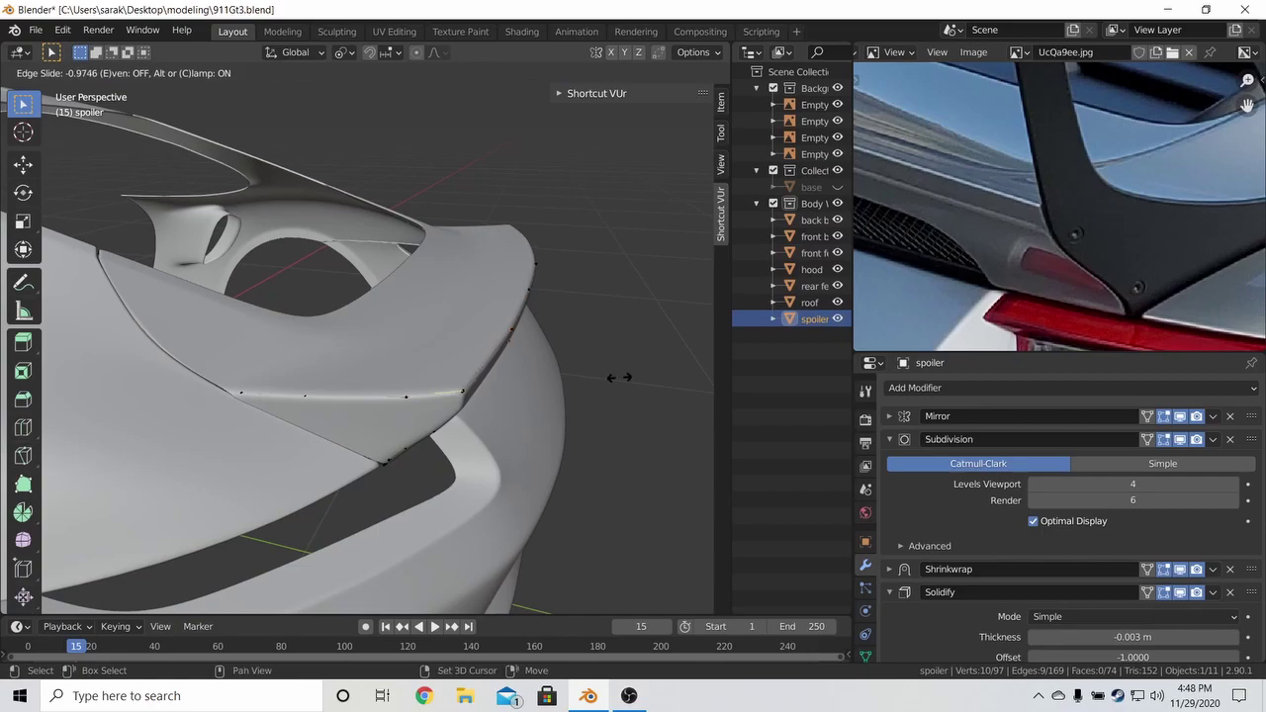
{"action": "left_click", "coordinate": [583, 376]}
{"action": "key", "text": "Tab"}
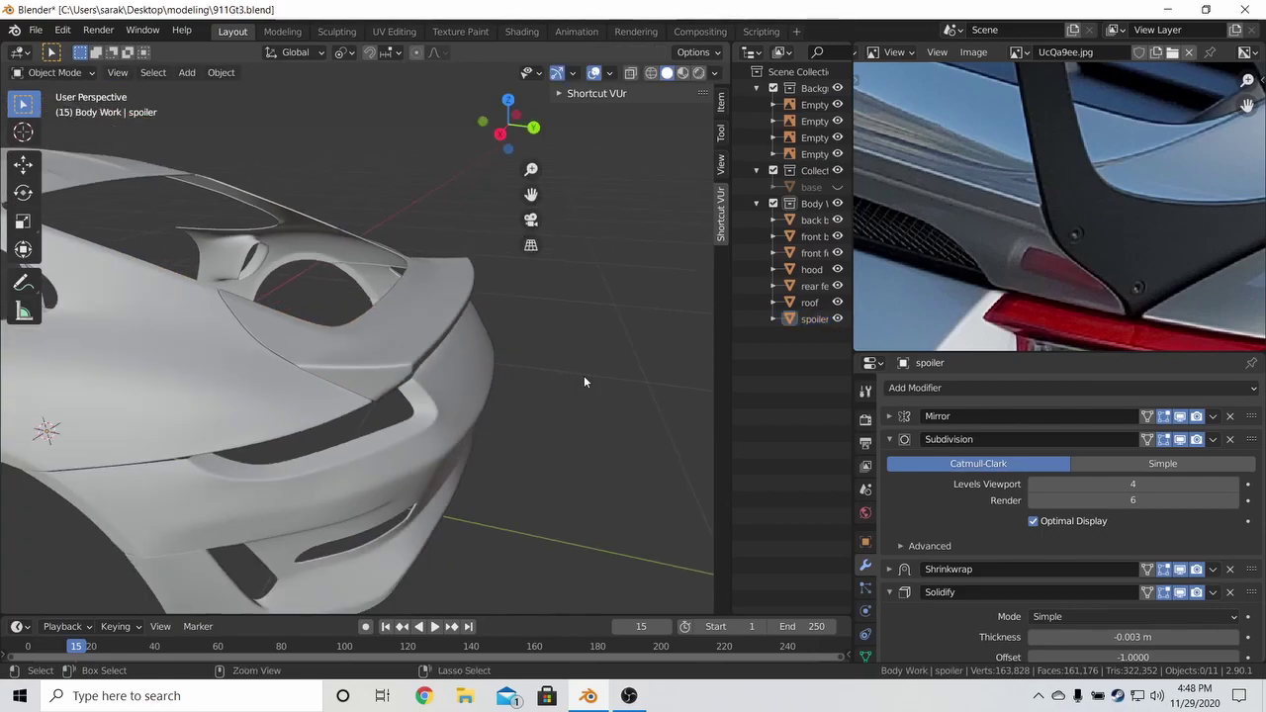
{"action": "key", "text": "ctrl+s"}
Check the whole body's reflections with MatCap lighting, then restore Studio lighting.
{"action": "middle_click_drag", "start_coordinate": [584, 375], "coordinate": [433, 336]}
{"action": "left_click", "coordinate": [712, 74]}
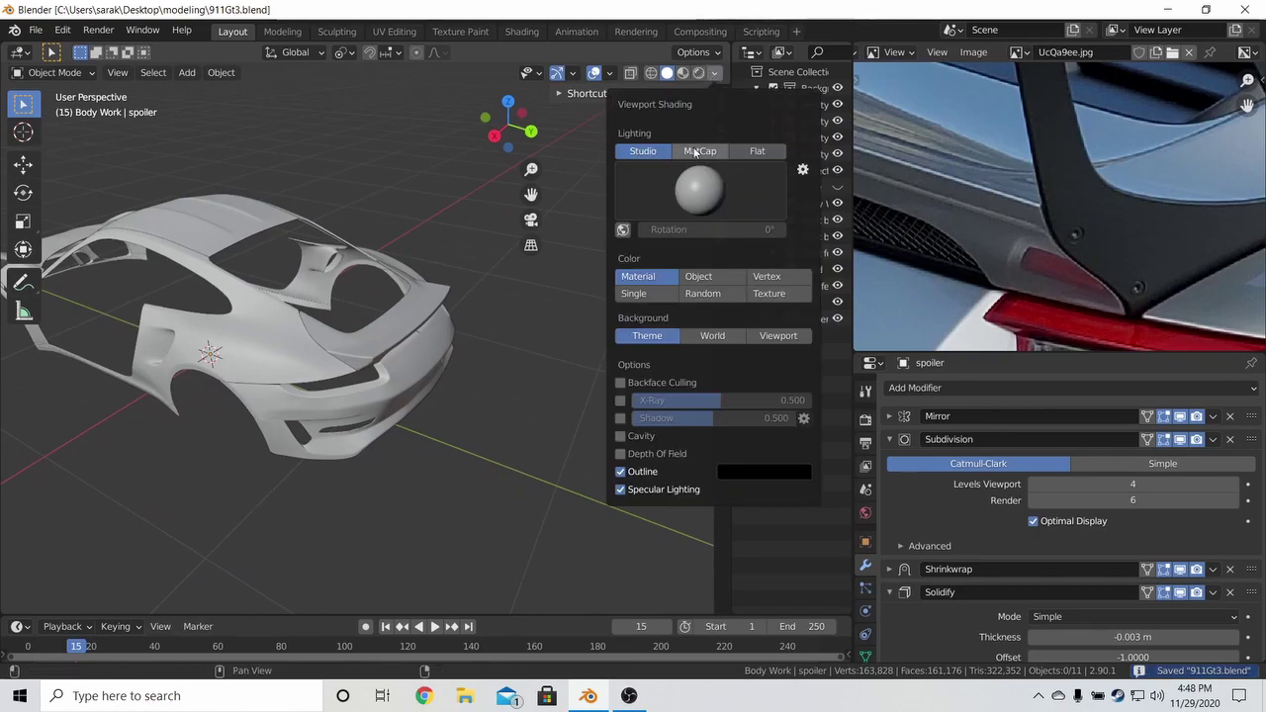
{"action": "left_click", "coordinate": [699, 151]}
{"action": "mouse_move", "coordinate": [377, 245]}
{"action": "middle_mouse_down"}
{"action": "mouse_move", "coordinate": [322, 293]}
{"action": "mouse_move", "coordinate": [461, 264]}
{"action": "mouse_move", "coordinate": [414, 319]}
{"action": "mouse_move", "coordinate": [278, 308]}
{"action": "mouse_move", "coordinate": [255, 338]}
{"action": "mouse_move", "coordinate": [128, 238]}
{"action": "mouse_move", "coordinate": [168, 181]}
{"action": "mouse_move", "coordinate": [255, 170]}
{"action": "mouse_move", "coordinate": [390, 177]}
{"action": "mouse_move", "coordinate": [306, 224]}
{"action": "mouse_move", "coordinate": [337, 356]}
{"action": "mouse_move", "coordinate": [390, 449]}
{"action": "mouse_move", "coordinate": [515, 266]}
{"action": "middle_mouse_up"}
{"action": "key", "text": "ctrl+s"}
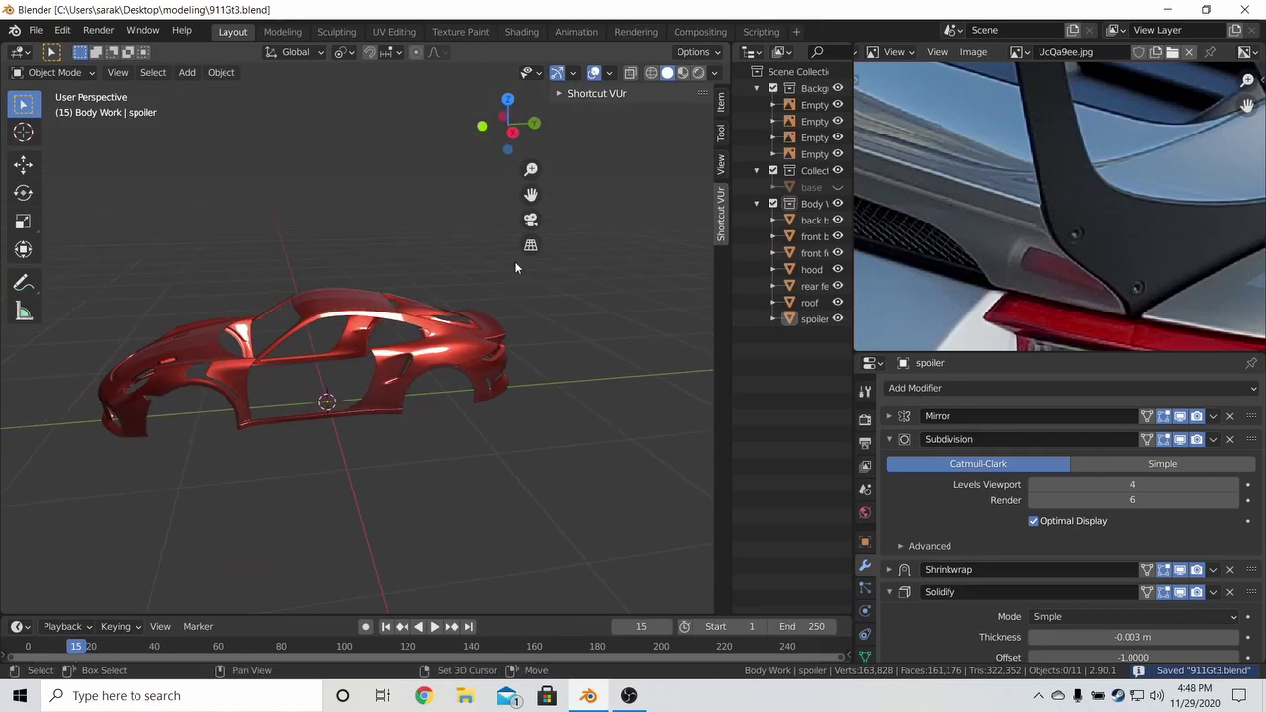
{"action": "left_click", "coordinate": [714, 75]}
{"action": "left_click", "coordinate": [645, 149]}
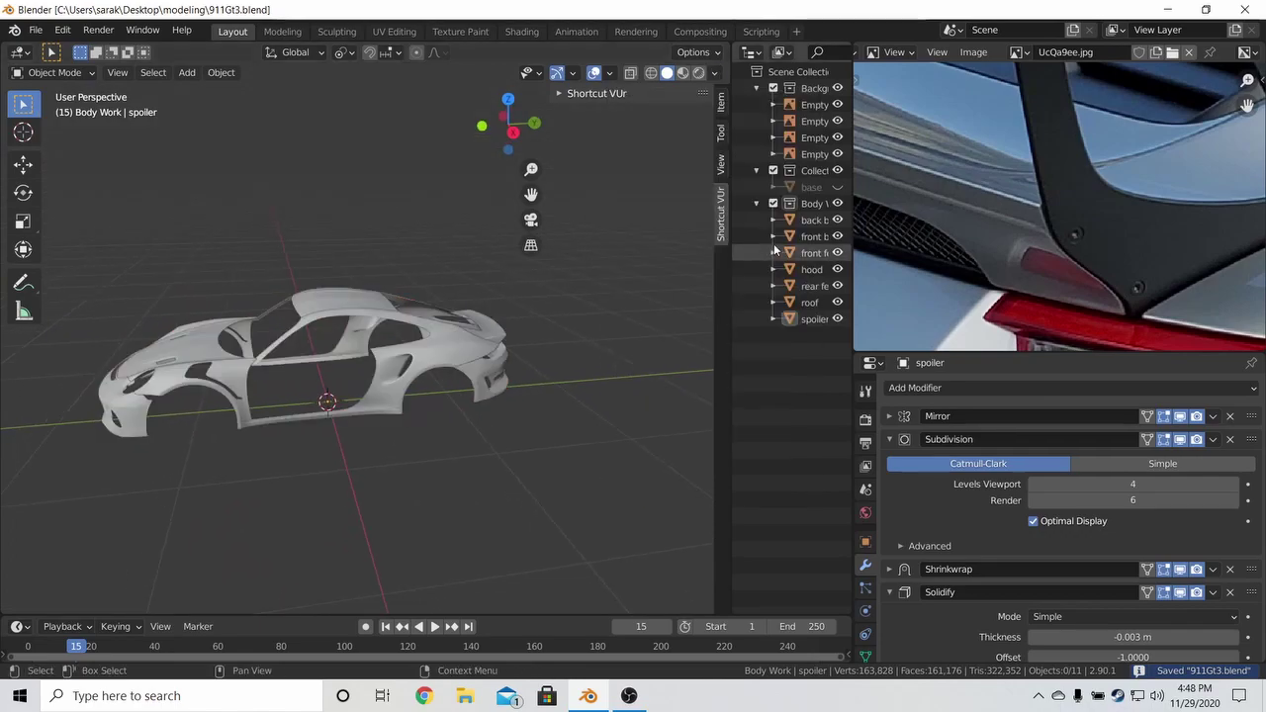
Duplicate the unhidden base mesh in place, move the copy to the Body Work collection and rename it doors.
{"action": "left_click", "coordinate": [837, 186]}
{"action": "left_click", "coordinate": [308, 375]}
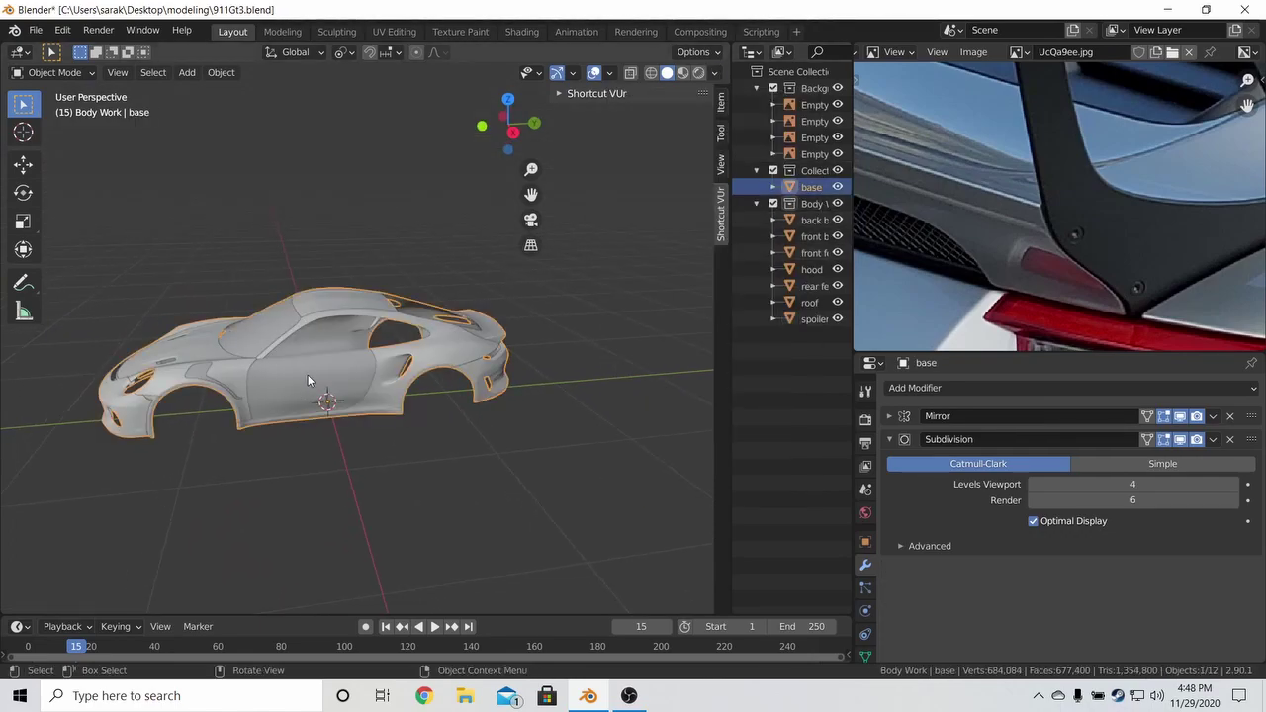
{"action": "middle_click_drag", "start_coordinate": [307, 375], "coordinate": [442, 352]}
{"action": "key", "text": "shift+d"}
{"action": "right_click", "coordinate": [511, 384]}
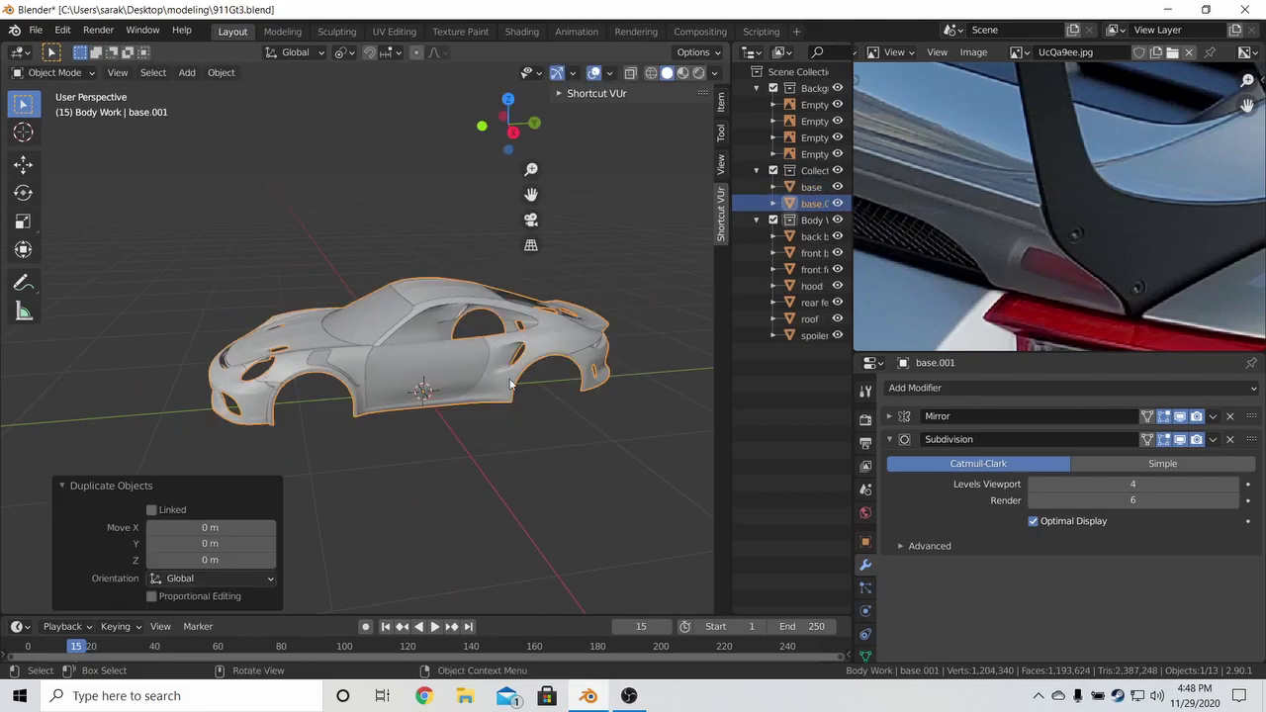
{"action": "left_click_drag", "start_coordinate": [806, 202], "coordinate": [809, 220]}
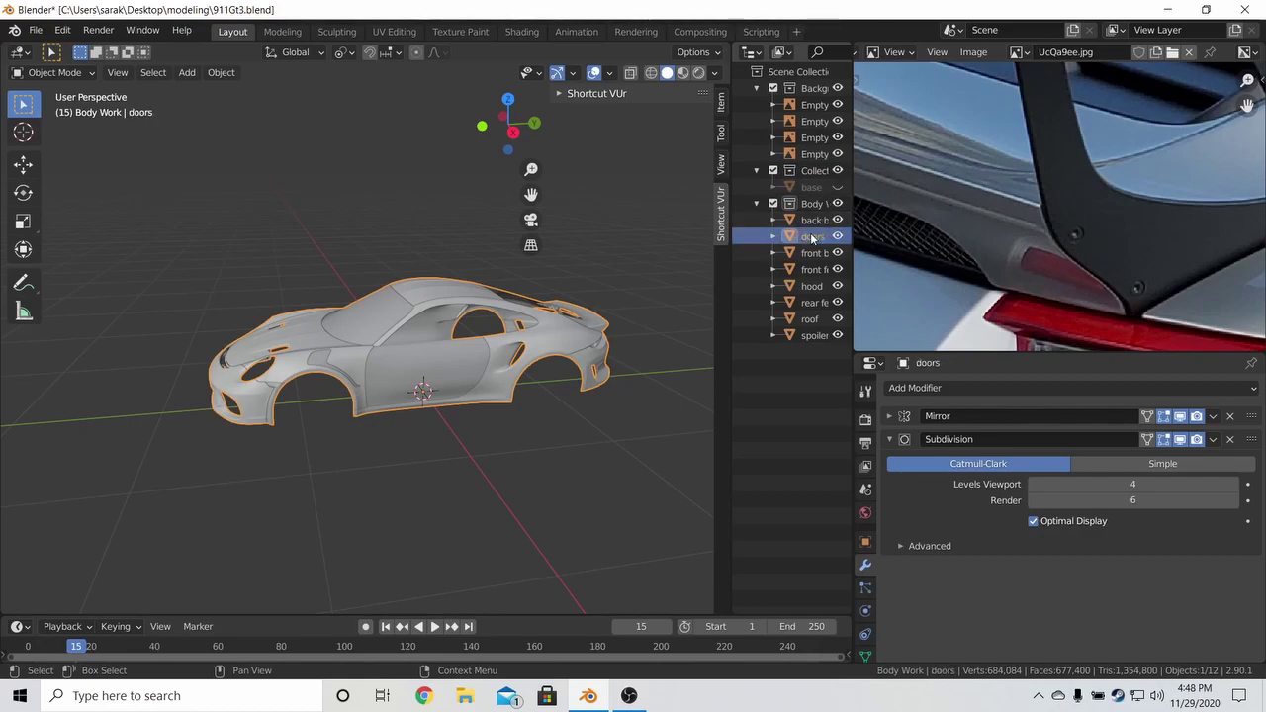
Frame the side door in the reference photo and open the doors mesh in Edit Mode at the car's side.
{"action": "middle_click_drag", "start_coordinate": [1108, 210], "coordinate": [1044, 225]}
{"action": "scroll", "coordinate": [1038, 214], "scroll_direction": "down", "scroll_amount": 4}
{"action": "scroll", "coordinate": [1037, 214], "scroll_direction": "right", "scroll_amount": 6, "text": "ctrl"}
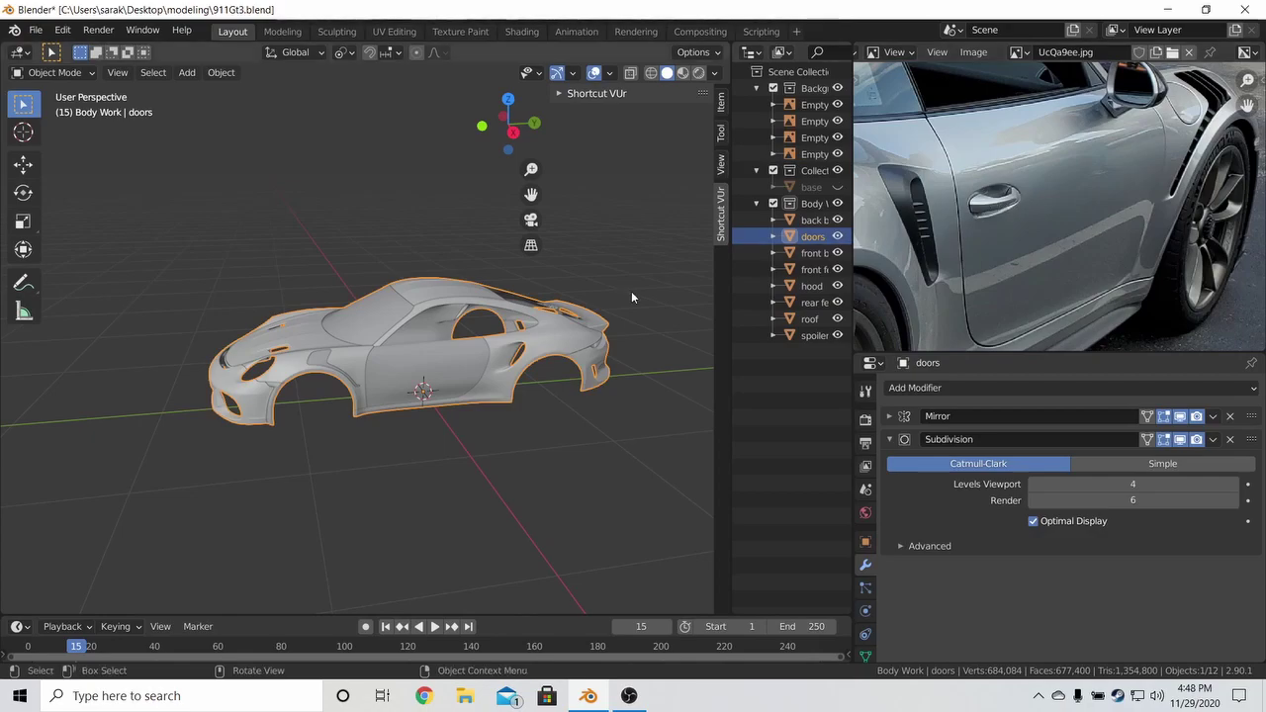
{"action": "scroll", "coordinate": [537, 323], "scroll_direction": "up", "scroll_amount": 5}
{"action": "key", "text": "Tab"}
{"action": "middle_click_drag", "start_coordinate": [567, 391], "coordinate": [587, 346]}
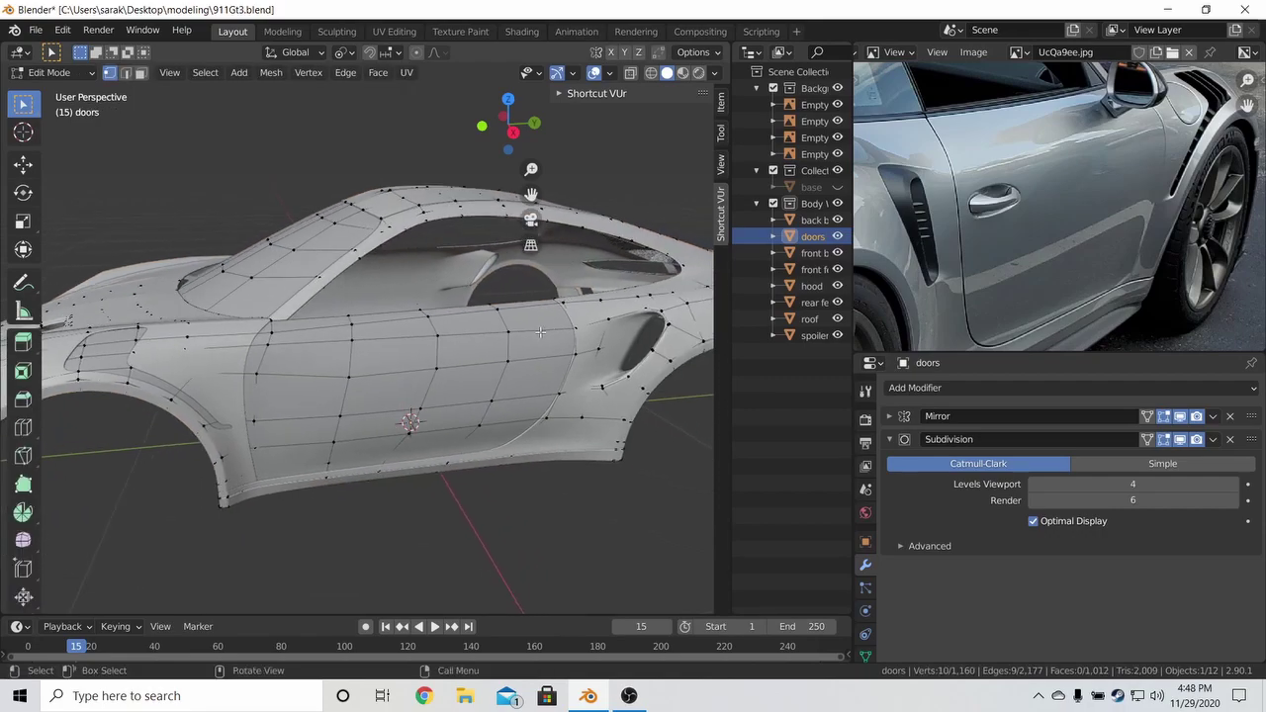
Delete the vertex loop across the front fender and the linked front section of the doors mesh in wireframe shading.
{"action": "key", "text": "x"}
{"action": "left_click", "coordinate": [186, 352]}
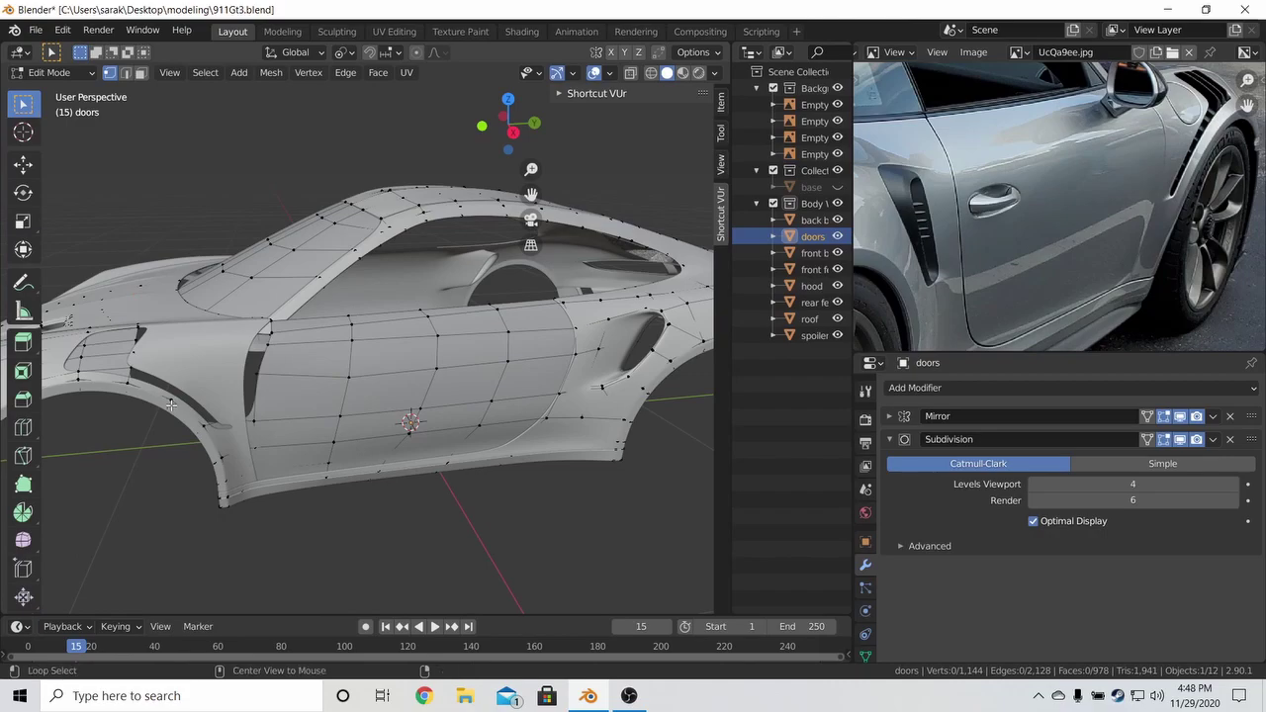
{"action": "key", "text": "z"}
{"action": "left_click", "coordinate": [168, 379]}
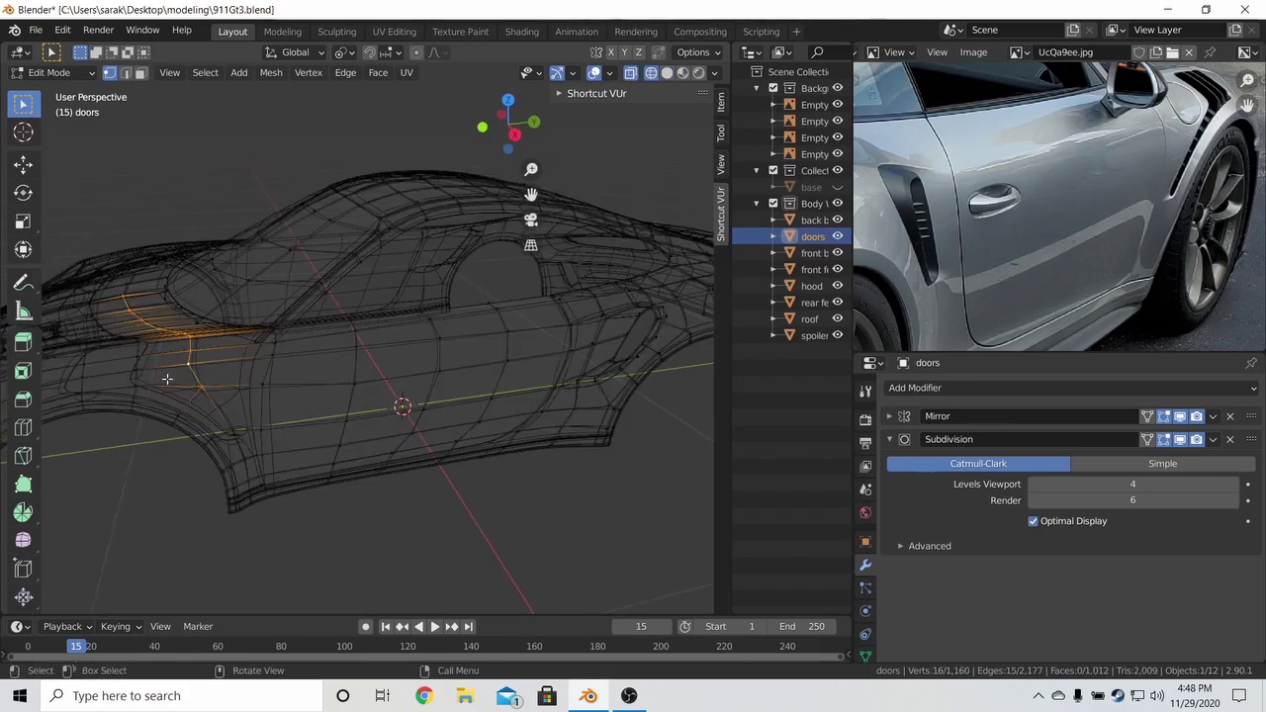
{"action": "key", "text": "x"}
{"action": "left_click", "coordinate": [136, 368]}
{"action": "key", "text": "l"}
{"action": "key", "text": "x"}
{"action": "left_click", "coordinate": [83, 390]}
{"action": "scroll", "coordinate": [138, 366], "scroll_direction": "down", "scroll_amount": 4}
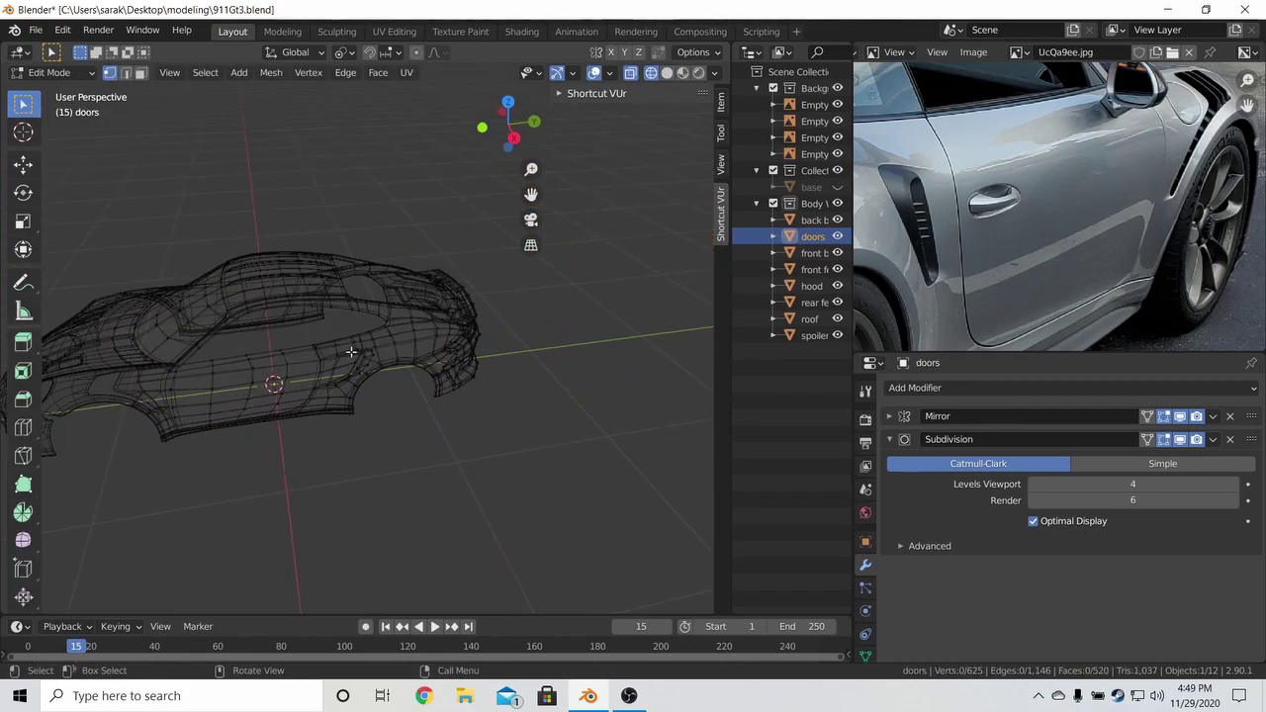
Delete the roof and rear sections of the doors mesh, keeping the door area and the adjoining fender strip.
{"action": "scroll", "coordinate": [352, 353], "scroll_direction": "up", "scroll_amount": 3}
{"action": "key", "text": "l"}
{"action": "key", "text": "x"}
{"action": "left_click", "coordinate": [339, 468]}
{"action": "key", "text": "l"}
{"action": "key", "text": "x"}
{"action": "key", "text": "z"}
{"action": "left_click", "coordinate": [425, 400]}
{"action": "mouse_move", "coordinate": [353, 429]}
{"action": "middle_mouse_down", "text": "shift"}
{"action": "mouse_move", "coordinate": [508, 336]}
{"action": "mouse_move", "coordinate": [490, 358]}
{"action": "mouse_move", "coordinate": [505, 308]}
{"action": "mouse_move", "coordinate": [486, 447]}
{"action": "mouse_move", "coordinate": [495, 332]}
{"action": "middle_mouse_up", "text": "shift"}
{"action": "key", "text": "x"}
{"action": "left_click", "coordinate": [486, 369]}
{"action": "key", "text": "Tab"}
{"action": "middle_click_drag", "start_coordinate": [392, 334], "coordinate": [480, 346], "text": "shift"}
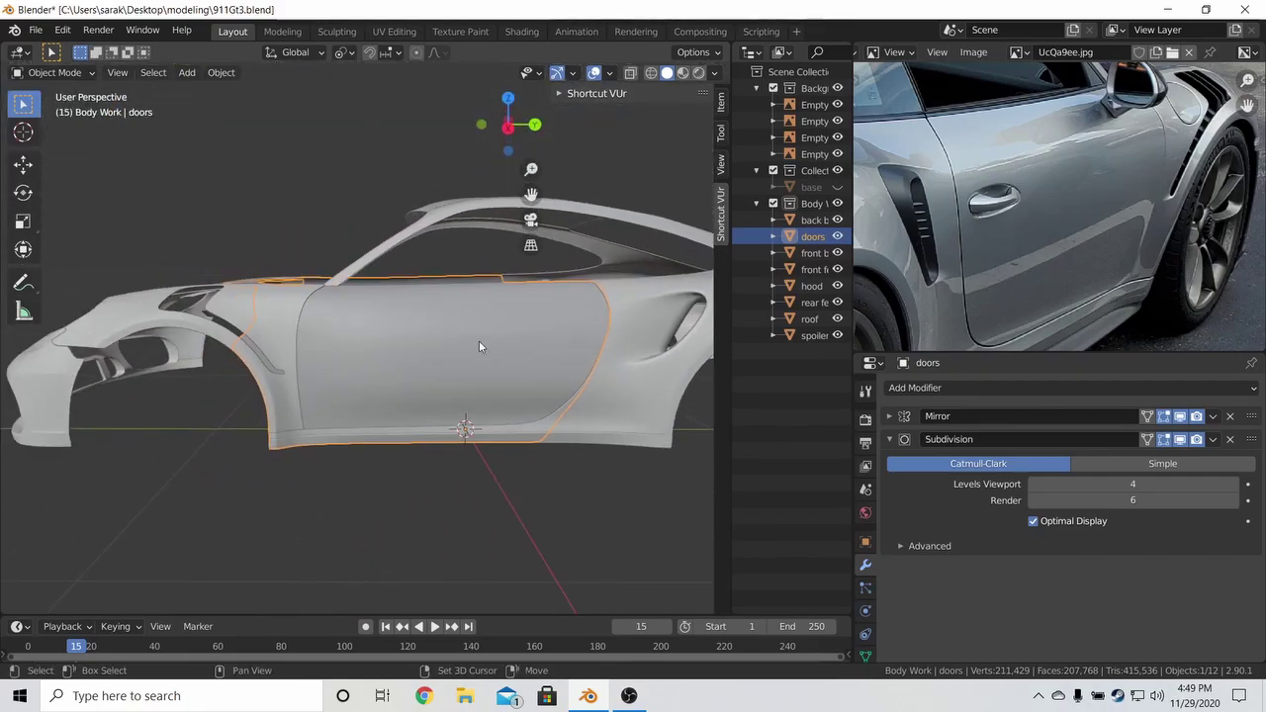
In the see-through right side view, slide the door's upper front-edge vertex onto the blueprint's door seam.
{"action": "key", "text": "Tab"}
{"action": "scroll", "coordinate": [389, 351], "scroll_direction": "up", "scroll_amount": 2}
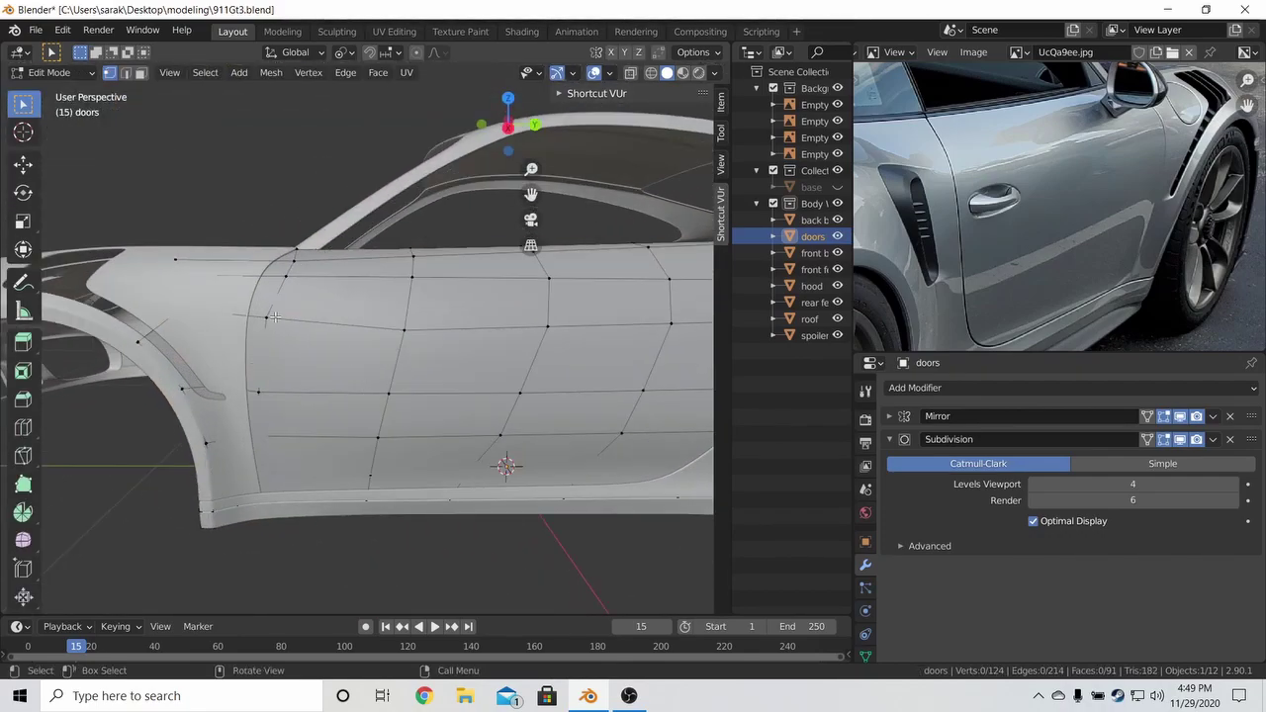
{"action": "key", "text": "KP_3"}
{"action": "key", "text": "alt+z"}
{"action": "key", "text": "a"}
{"action": "left_click", "coordinate": [298, 286]}
{"action": "key", "text": "g"}
{"action": "key", "text": "g"}
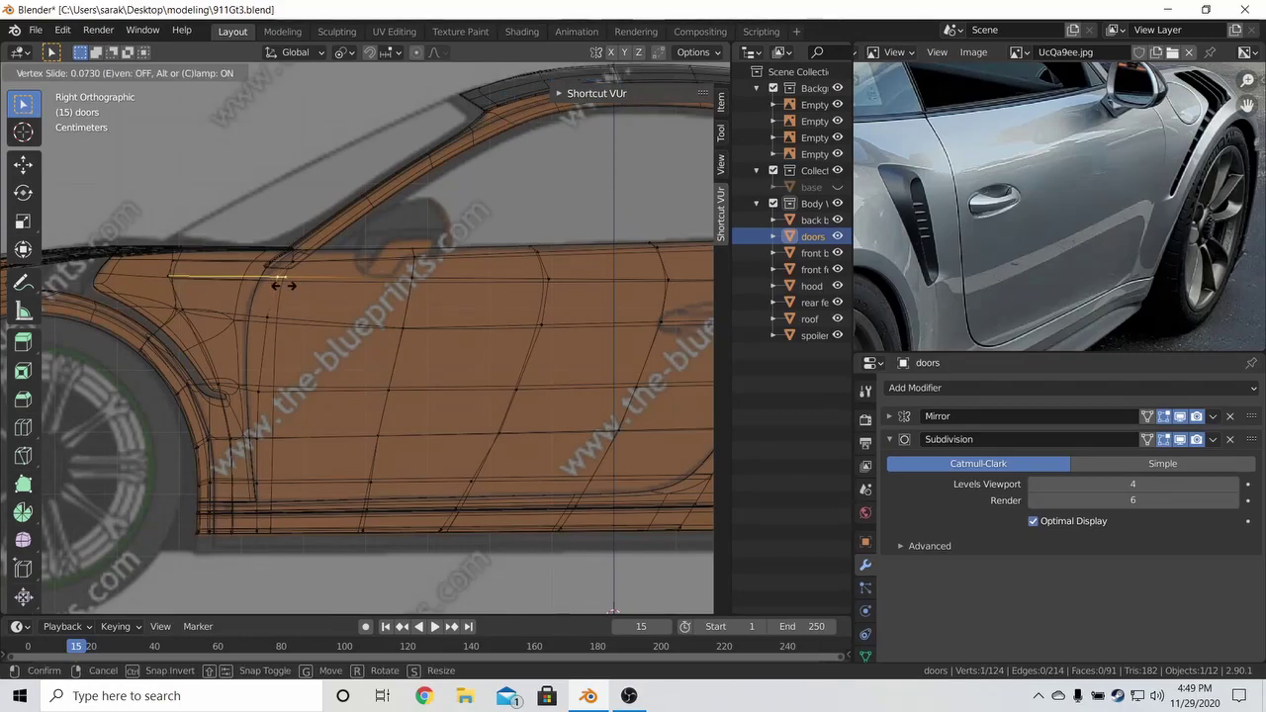
{"action": "left_click", "coordinate": [262, 287]}
Slide the two middle front-edge vertices of the door onto the seam line.
{"action": "left_click", "coordinate": [270, 318]}
{"action": "key", "text": "g"}
{"action": "key", "text": "g"}
{"action": "left_click", "coordinate": [258, 322]}
{"action": "left_click", "coordinate": [267, 389]}
{"action": "key", "text": "g"}
{"action": "key", "text": "g"}
{"action": "left_click", "coordinate": [259, 390]}
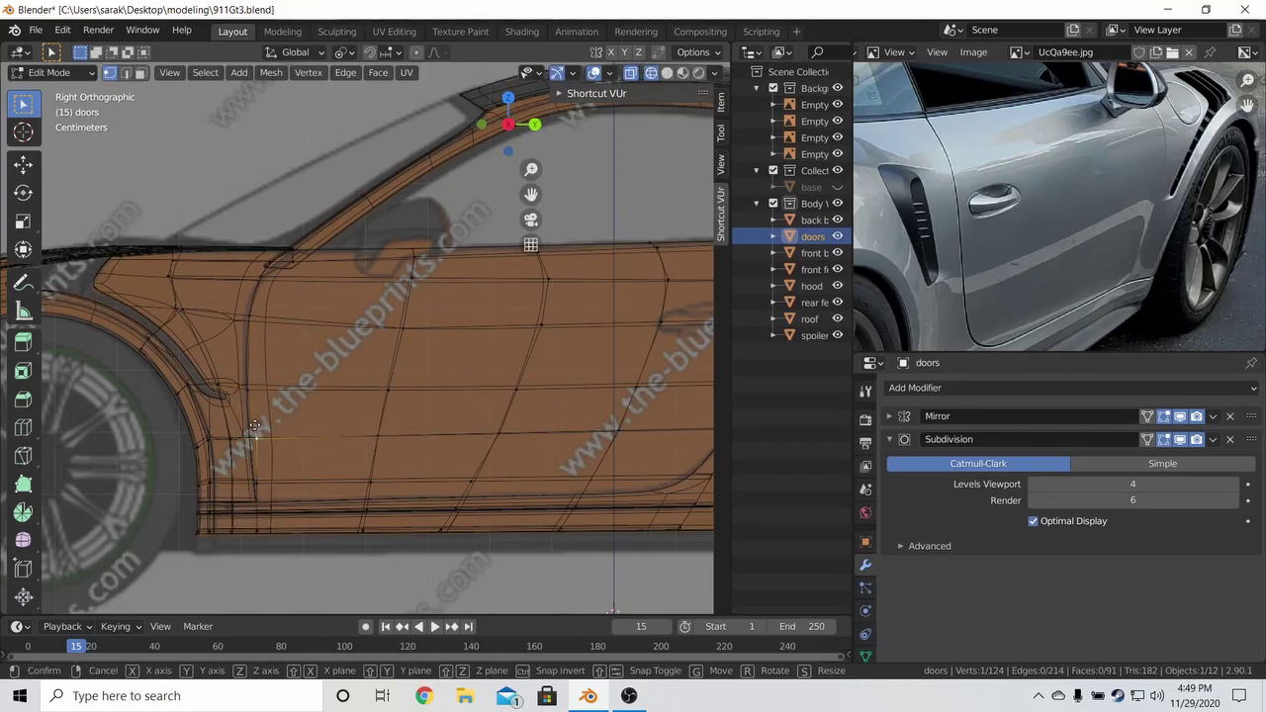
Slide the remaining front-edge vertex of the door to follow the seam, and return to solid shading.
{"action": "scroll", "coordinate": [247, 495], "scroll_direction": "up", "scroll_amount": 3}
{"action": "middle_click_drag", "start_coordinate": [267, 455], "coordinate": [301, 351]}
{"action": "key", "text": "g"}
{"action": "key", "text": "g"}
{"action": "left_click", "coordinate": [303, 353]}
{"action": "key", "text": "shift+z"}
{"action": "middle_click_drag", "start_coordinate": [422, 367], "coordinate": [336, 244]}
{"action": "scroll", "coordinate": [336, 244], "scroll_direction": "down", "scroll_amount": 3}
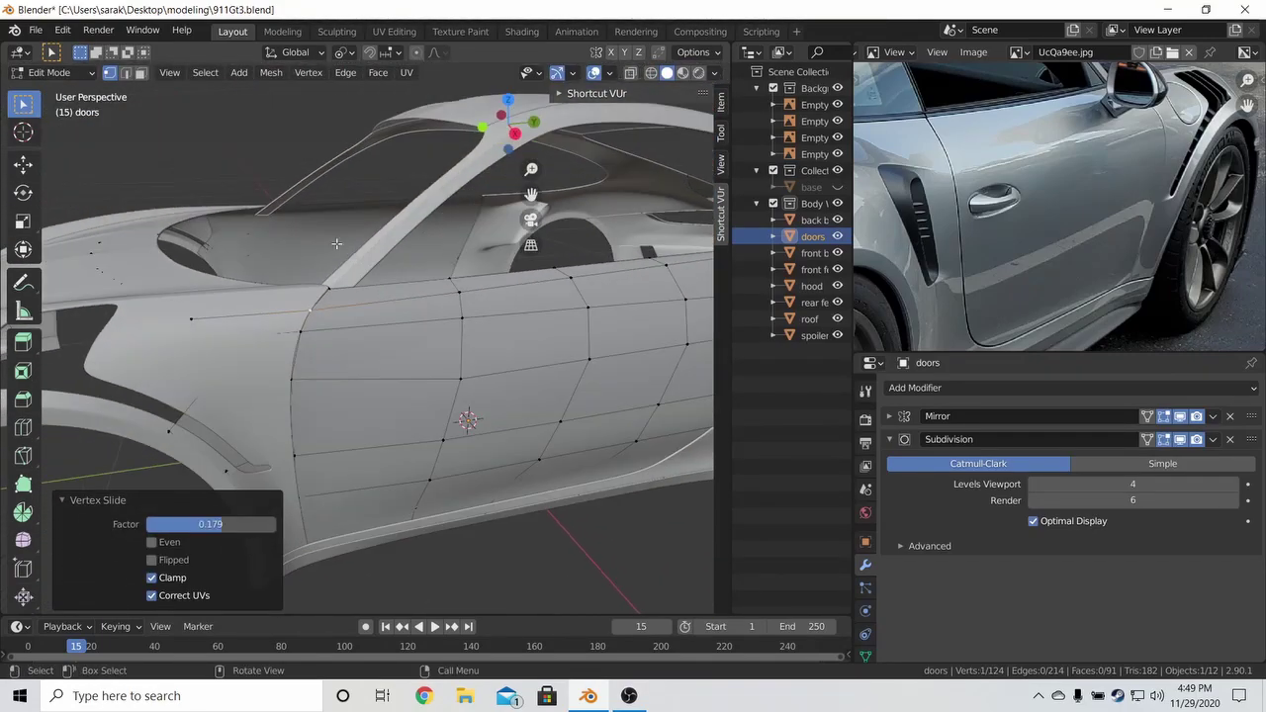
Delete the vertex loop on the fender ahead of the door's front edge.
{"action": "left_click", "coordinate": [194, 379], "text": "alt"}
{"action": "key", "text": "x"}
{"action": "left_click", "coordinate": [200, 378]}
{"action": "middle_click_drag", "start_coordinate": [200, 378], "coordinate": [213, 426]}
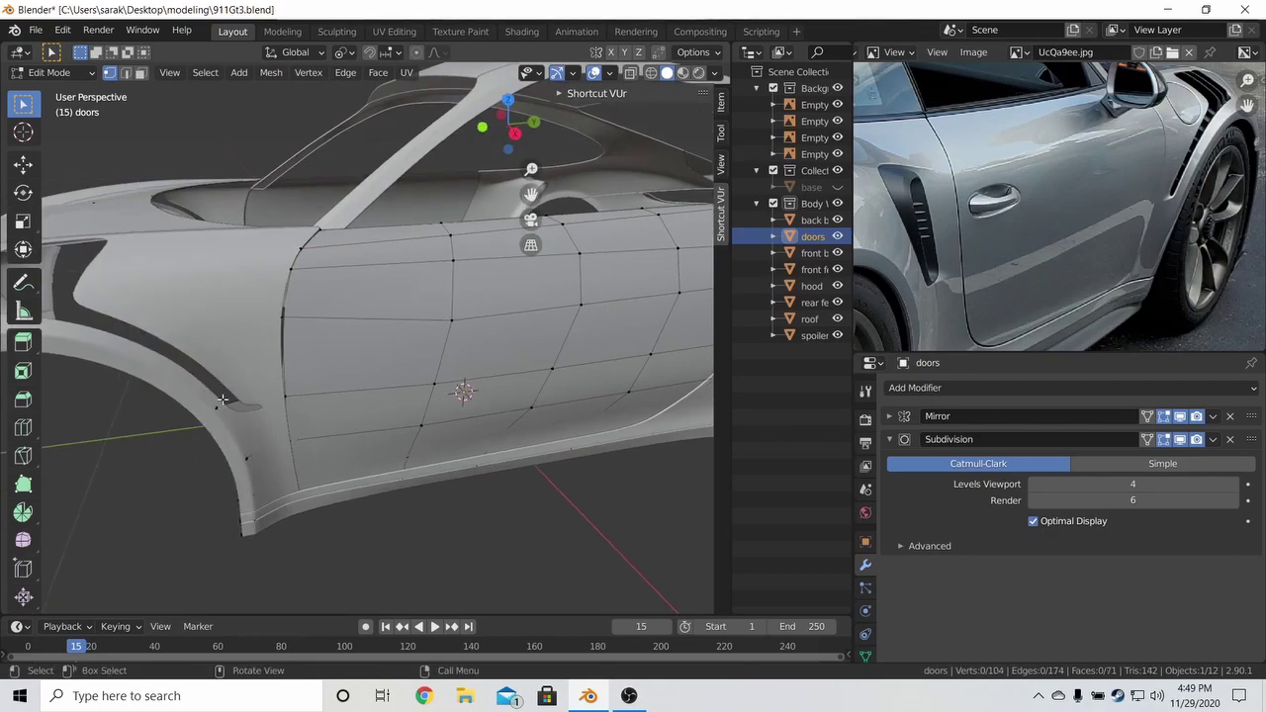
Circle-select the leftover wheel-arch geometry ahead of the door, delete it, and return to Object Mode in solid shading.
{"action": "key", "text": "z"}
{"action": "left_click", "coordinate": [172, 419]}
{"action": "key", "text": "c"}
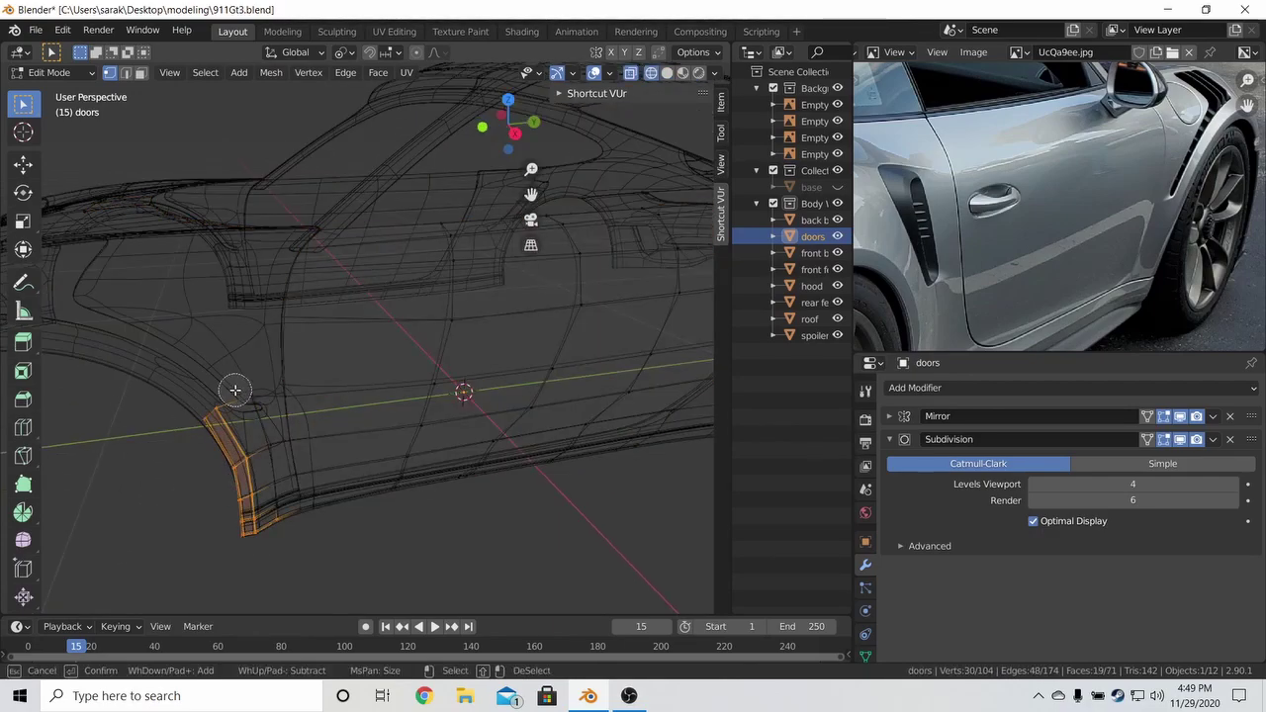
{"action": "key", "text": "x"}
{"action": "left_click", "coordinate": [255, 477]}
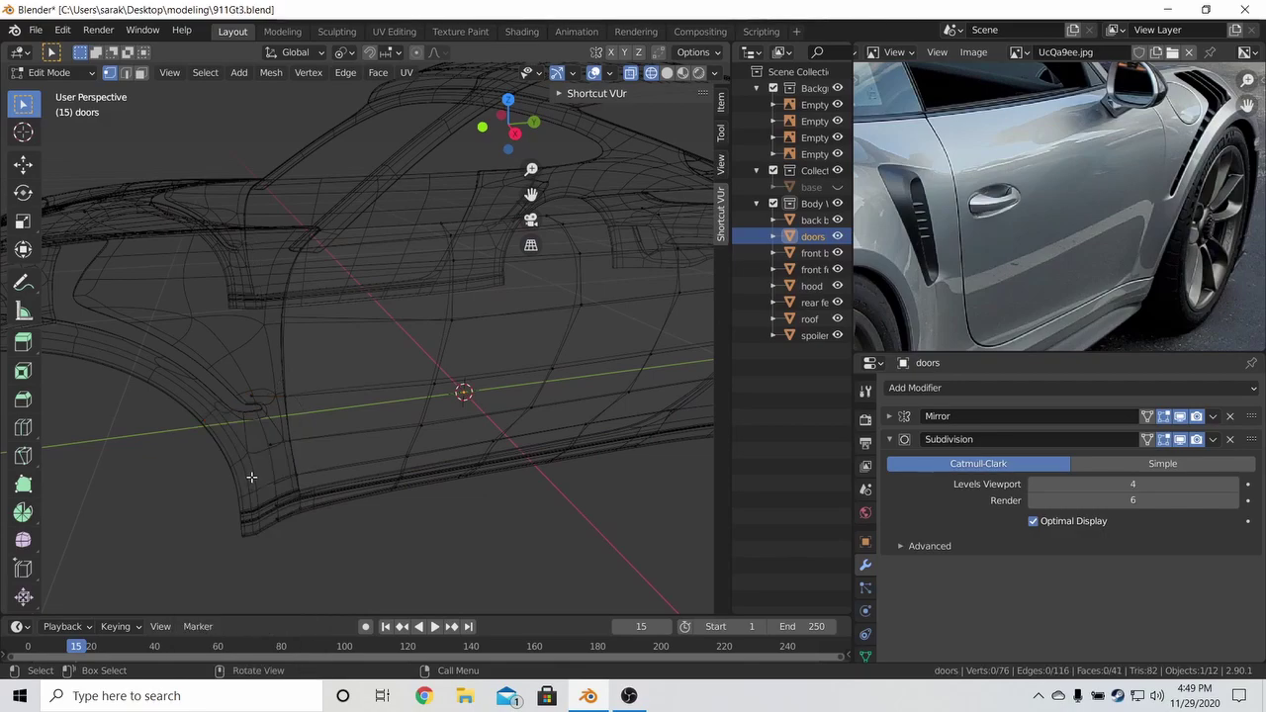
{"action": "key", "text": "ctrl+z"}
{"action": "key", "text": "x"}
{"action": "left_click", "coordinate": [254, 456]}
{"action": "key", "text": "z"}
{"action": "left_click", "coordinate": [350, 455]}
{"action": "middle_click_drag", "start_coordinate": [351, 455], "coordinate": [316, 383]}
{"action": "key", "text": "Tab"}
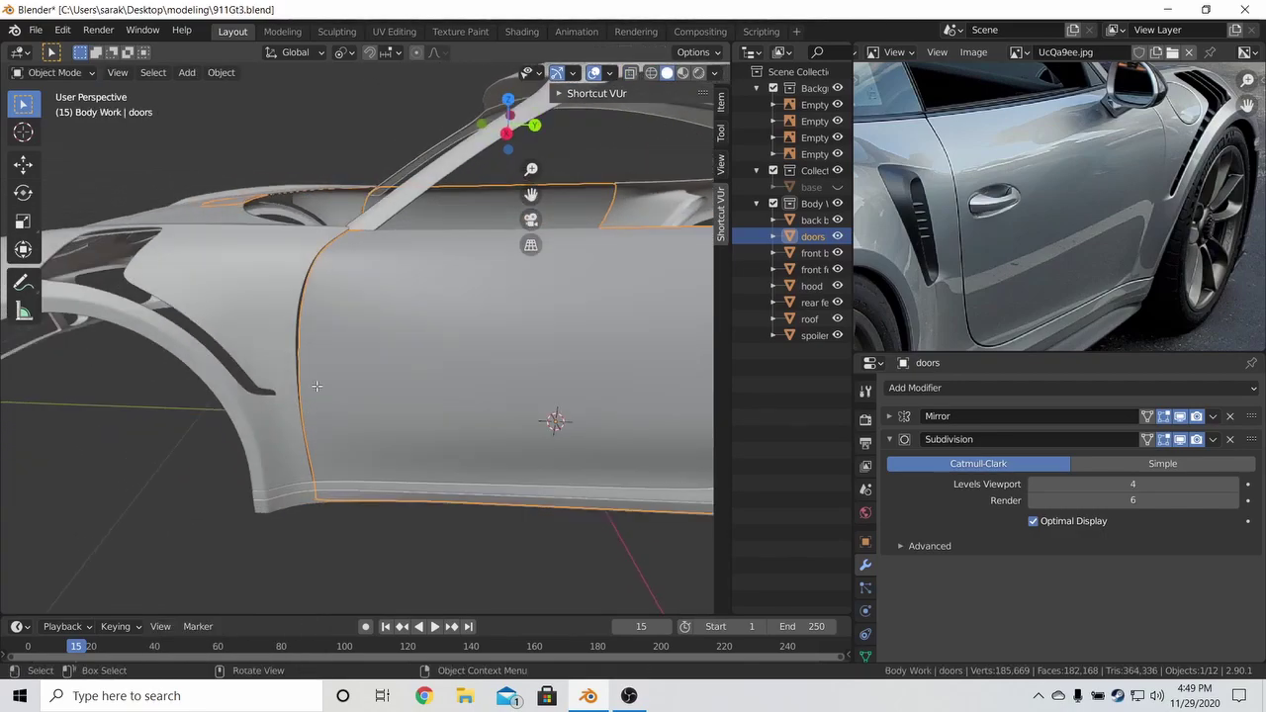
Slide the door's middle front-edge vertex forward to narrow the fender gap, with clamping off, and save the file.
{"action": "key", "text": "Tab"}
{"action": "left_click", "coordinate": [304, 312]}
{"action": "key", "text": "g"}
{"action": "key", "text": "g"}
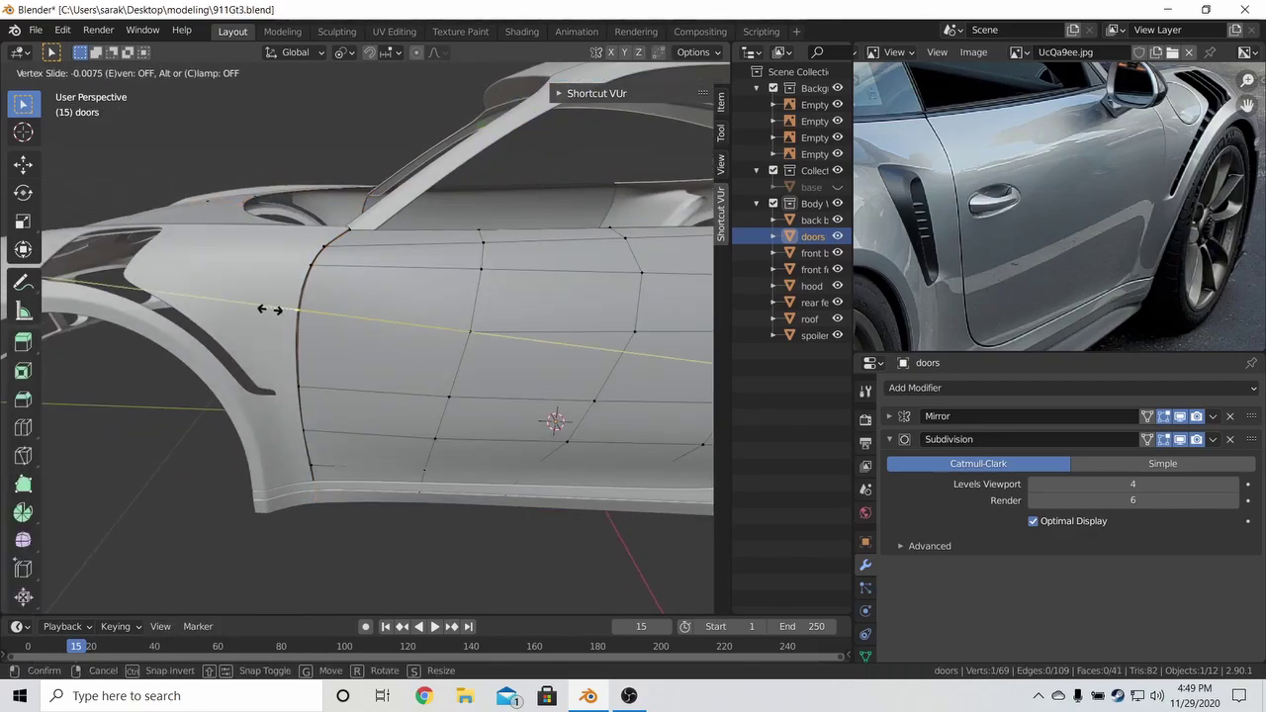
{"action": "left_click", "coordinate": [256, 309]}
{"action": "key", "text": "Tab"}
{"action": "key", "text": "alt+a"}
{"action": "scroll", "coordinate": [345, 322], "scroll_direction": "down", "scroll_amount": 3}
{"action": "key", "text": "ctrl+s"}
Slide the upper rear-edge vertices of the door to meet the rear fender seam.
{"action": "middle_click_drag", "start_coordinate": [345, 322], "coordinate": [371, 364]}
{"action": "key", "text": "Tab"}
{"action": "scroll", "coordinate": [494, 310], "scroll_direction": "up", "scroll_amount": 3}
{"action": "middle_click_drag", "start_coordinate": [477, 298], "coordinate": [473, 368]}
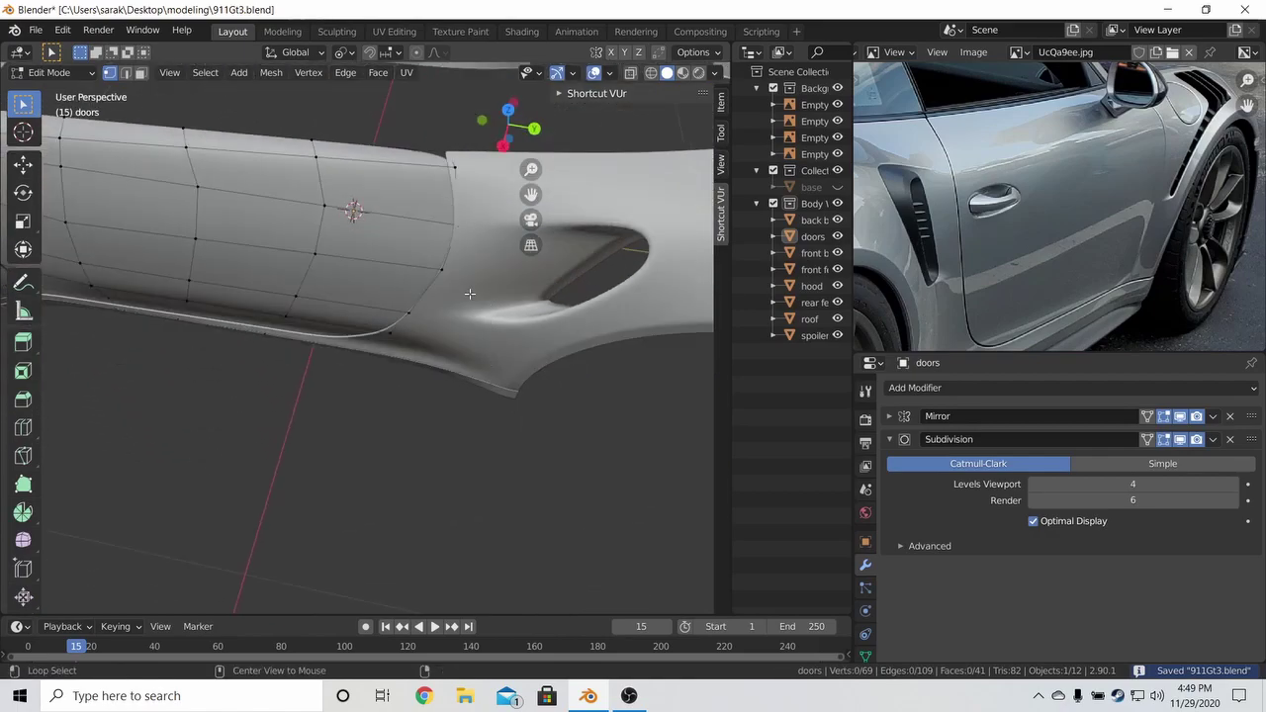
{"action": "left_click", "coordinate": [453, 285], "text": "alt"}
{"action": "key", "text": "g"}
{"action": "key", "text": "g"}
{"action": "left_click", "coordinate": [461, 289]}
{"action": "middle_click_drag", "start_coordinate": [471, 287], "coordinate": [479, 334], "text": "shift"}
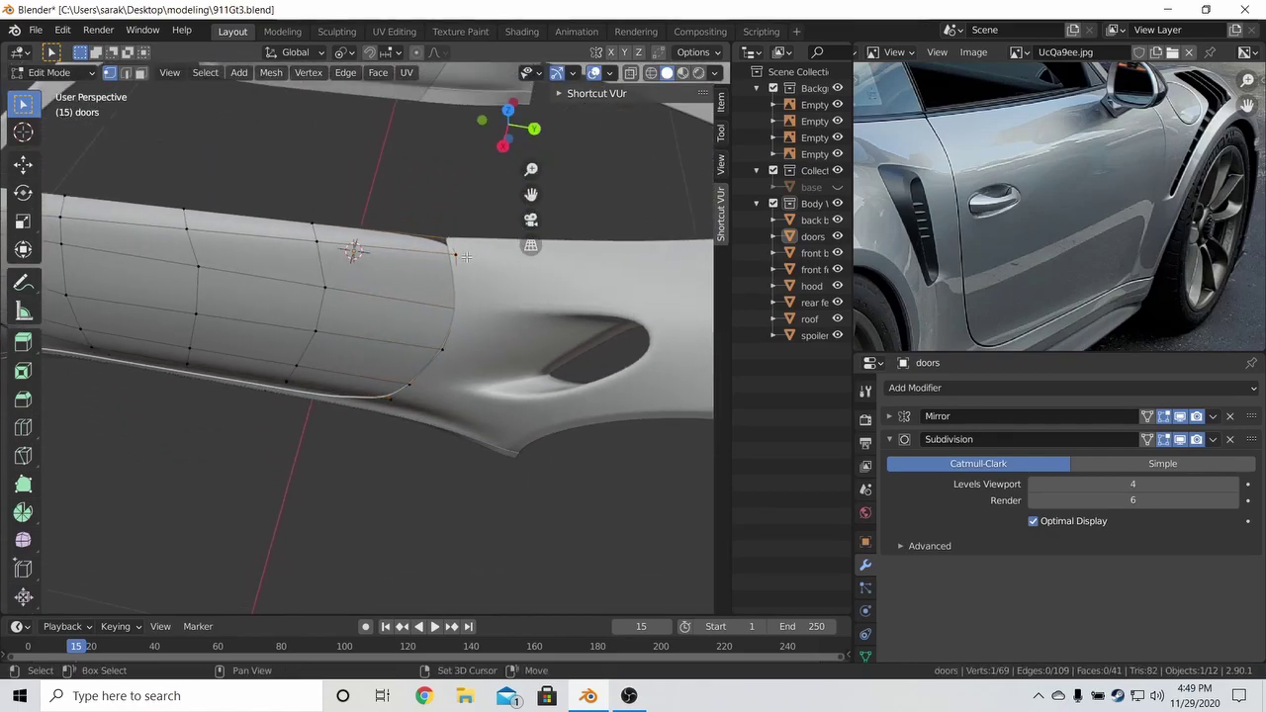
{"action": "key", "text": "g"}
{"action": "key", "text": "g"}
{"action": "left_click", "coordinate": [466, 260]}
Slide the middle and lower rear-edge vertices of the door along their edges to follow the rear fender seam.
{"action": "middle_click_drag", "start_coordinate": [466, 260], "coordinate": [479, 192]}
{"action": "left_click", "coordinate": [499, 307]}
{"action": "key", "text": "g"}
{"action": "key", "text": "g"}
{"action": "left_click", "coordinate": [500, 307]}
{"action": "left_click", "coordinate": [435, 429]}
{"action": "key", "text": "g"}
{"action": "key", "text": "g"}
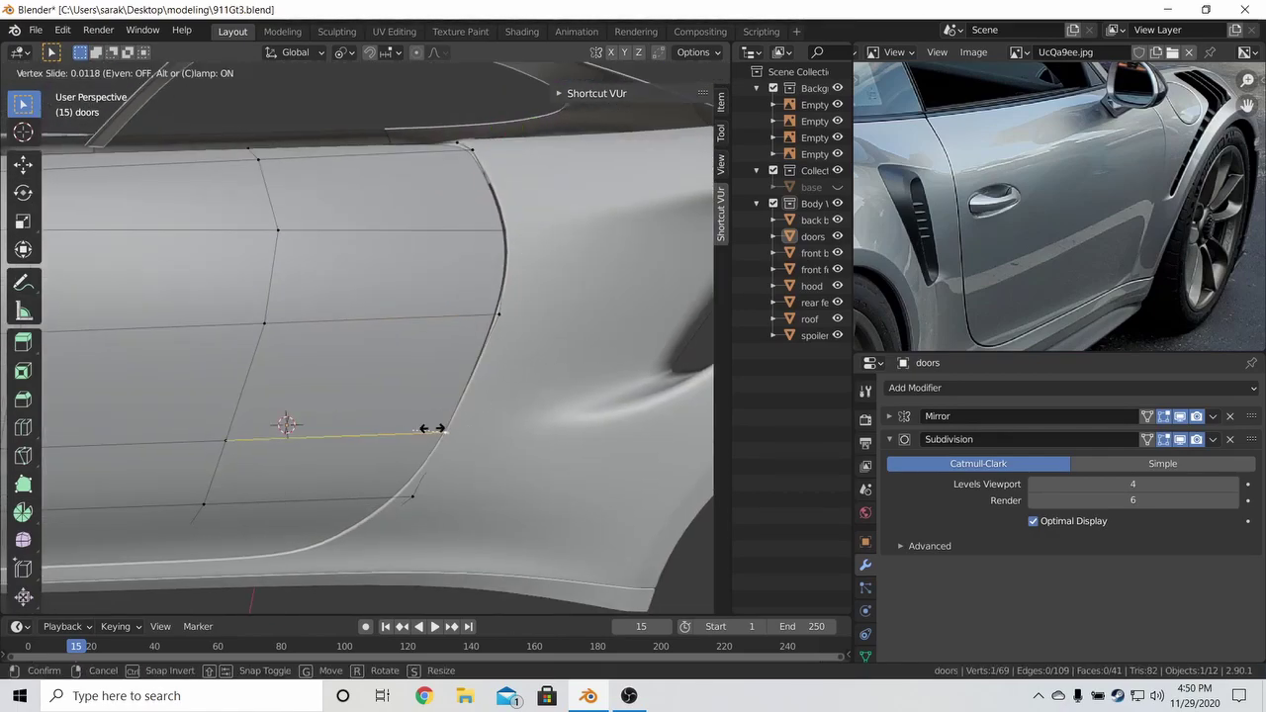
{"action": "left_click", "coordinate": [433, 428]}
Add one loop cut along the door's lower sill seam in wireframe, with a slide factor of 0.080.
{"action": "key", "text": "z"}
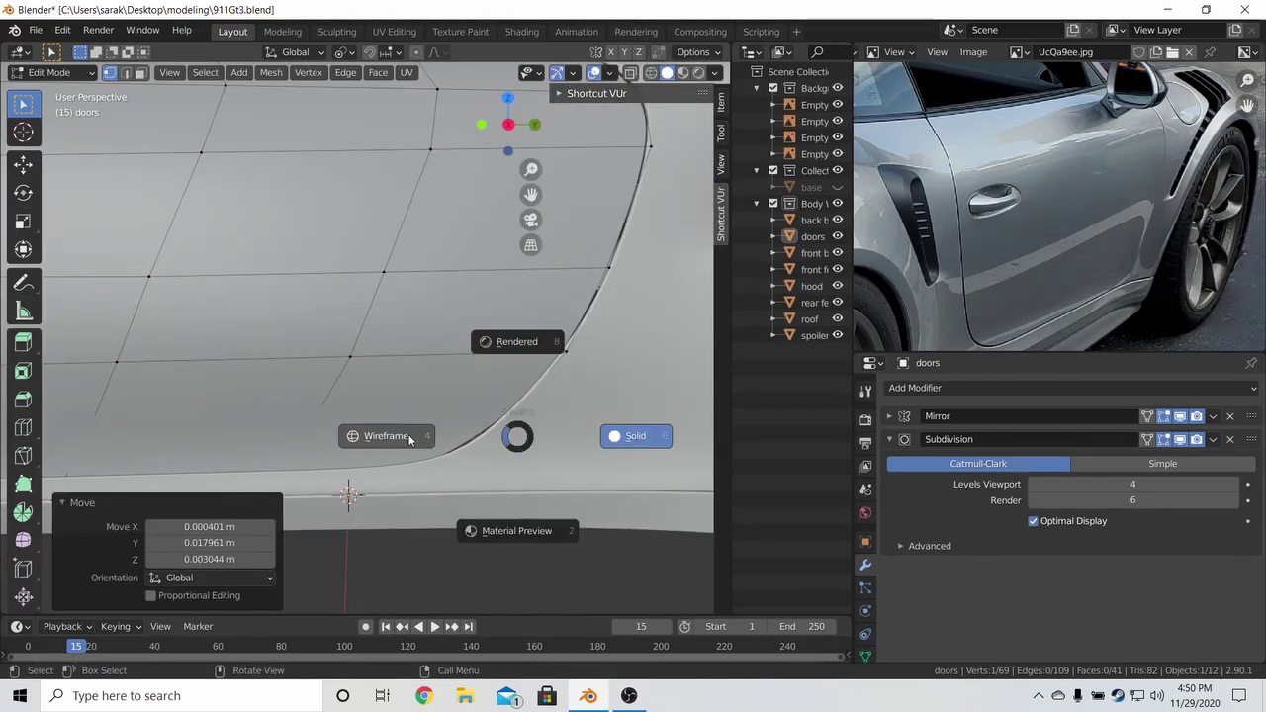
{"action": "left_click", "coordinate": [408, 437]}
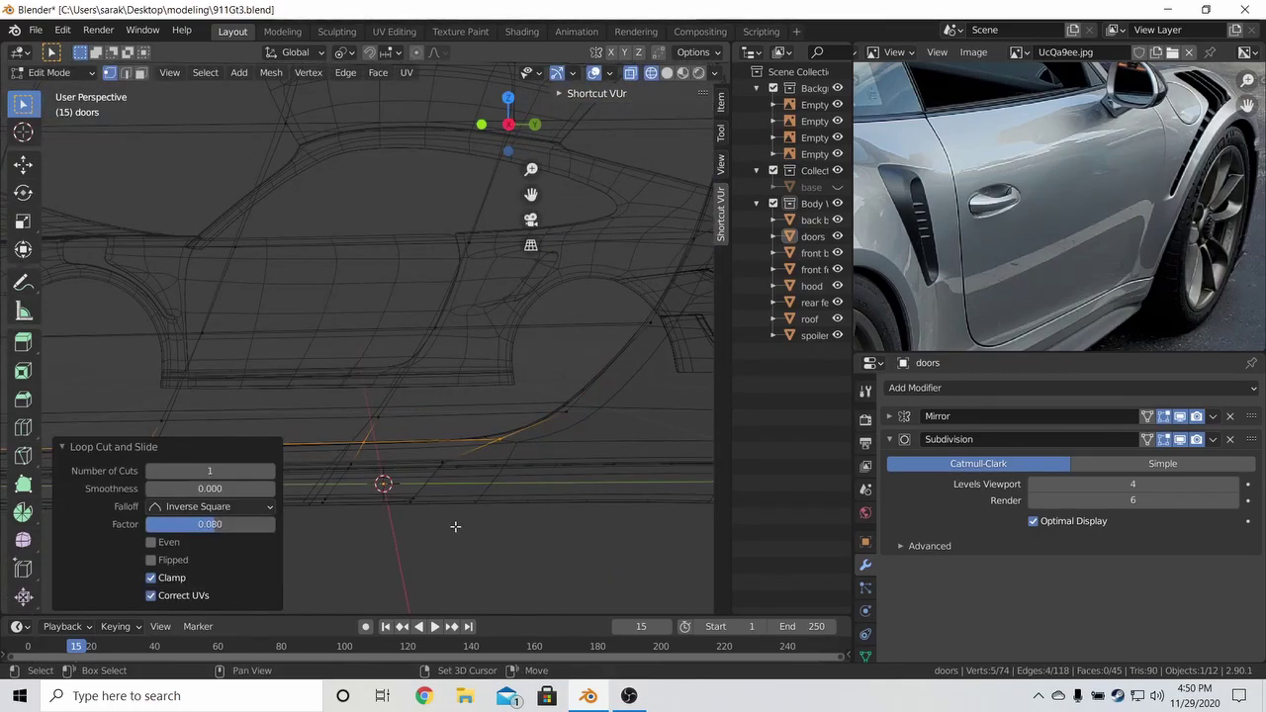
{"action": "middle_click_drag", "start_coordinate": [452, 526], "coordinate": [47, 400], "text": "shift"}
{"action": "middle_click_drag", "start_coordinate": [247, 389], "coordinate": [88, 349]}
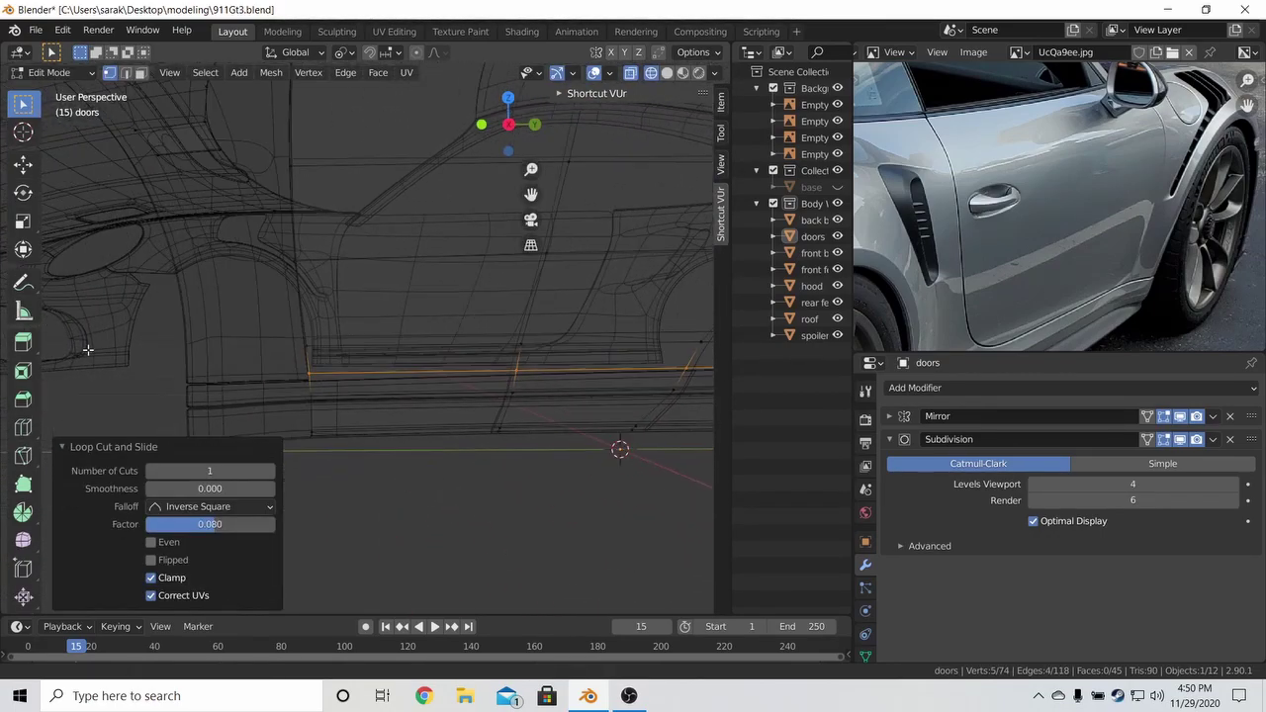
Delete the first leftover edge loops hanging below the new seam loop of the door.
{"action": "key", "text": "ctrl+z"}
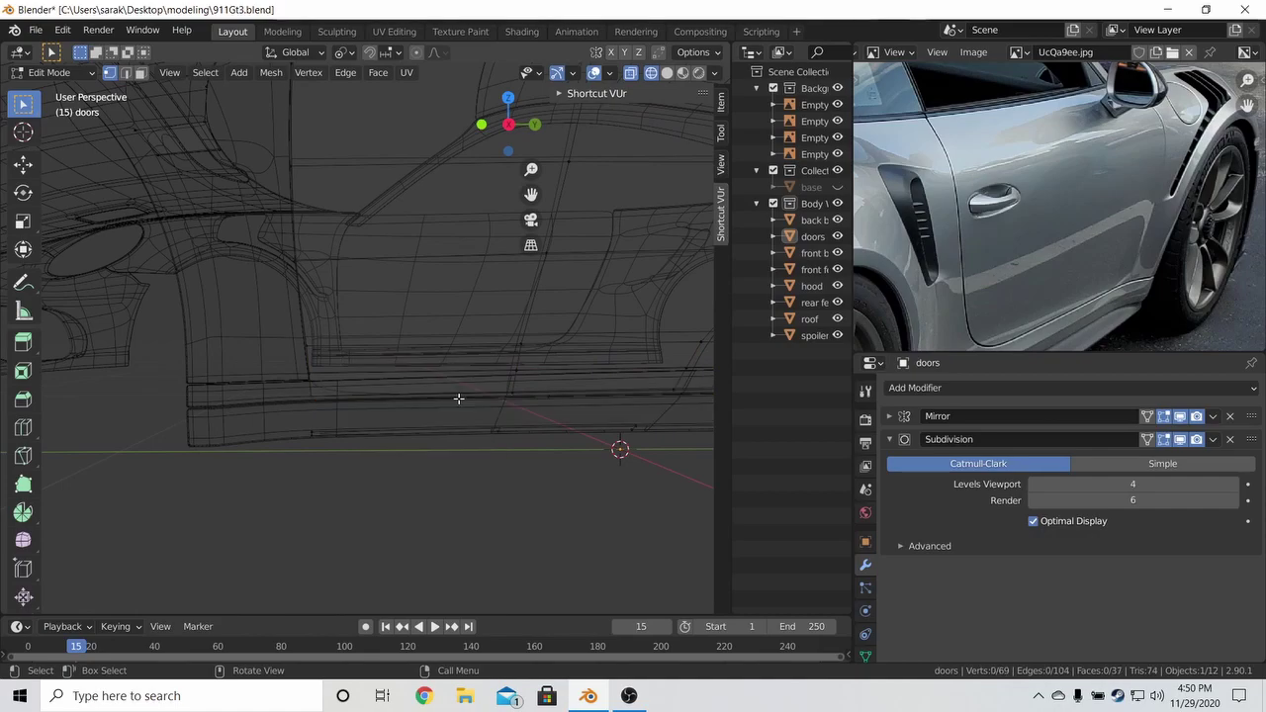
{"action": "left_click", "coordinate": [455, 433], "text": "alt"}
{"action": "key", "text": "x"}
{"action": "left_click", "coordinate": [458, 433]}
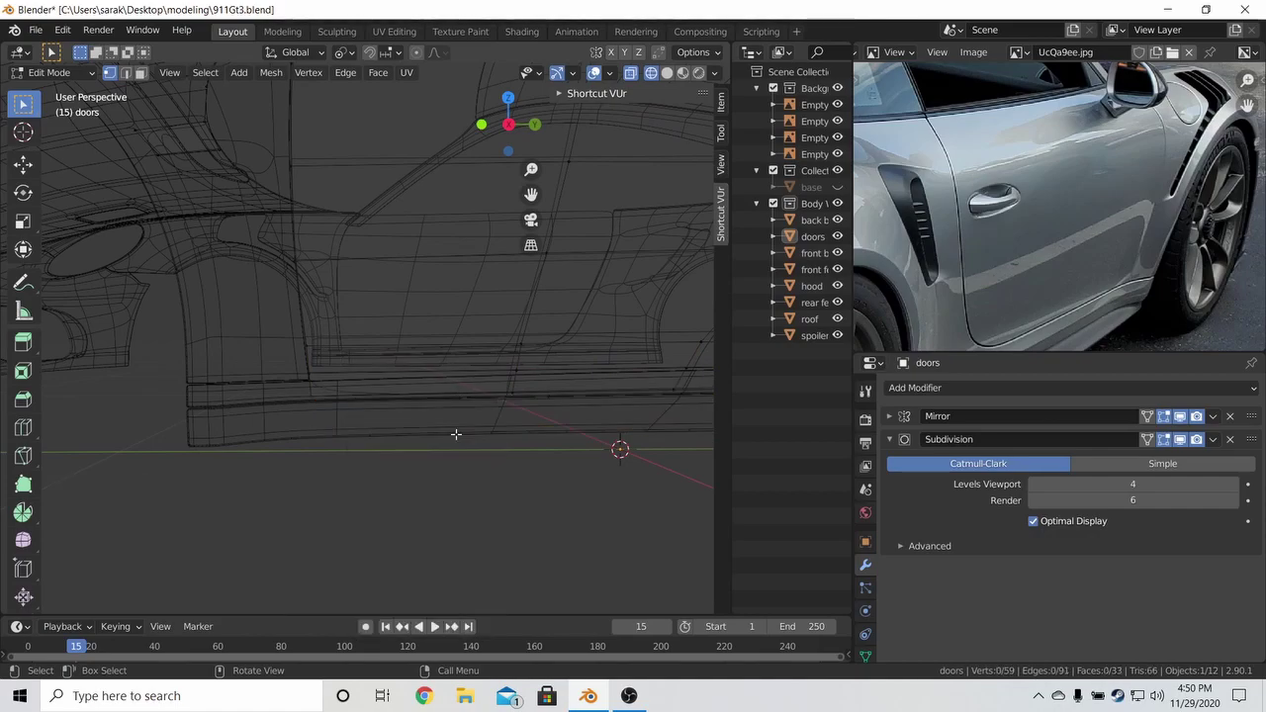
{"action": "key", "text": "z"}
{"action": "left_click", "coordinate": [565, 433]}
{"action": "key", "text": "z"}
{"action": "left_click", "coordinate": [326, 393]}
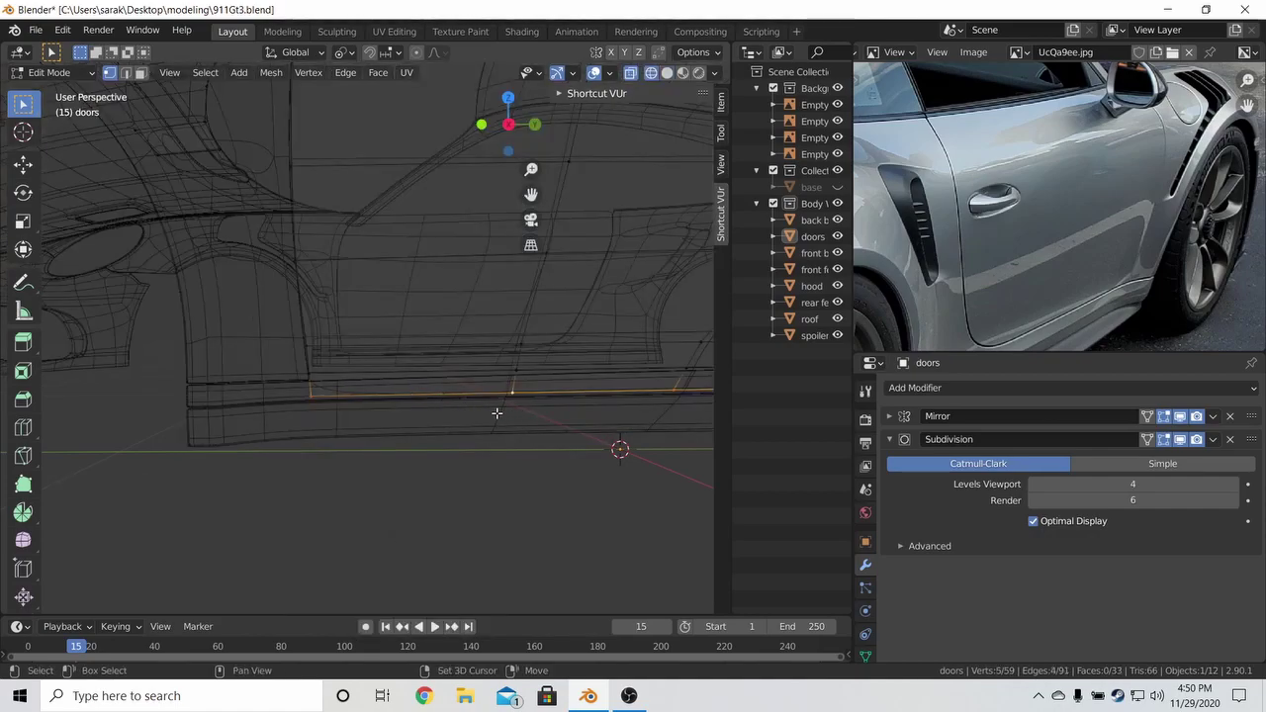
Remove the last strip of geometry below the door's sill seam and return to Object Mode in solid shading.
{"action": "left_click", "coordinate": [220, 436], "text": "alt"}
{"action": "key", "text": "x"}
{"action": "left_click", "coordinate": [219, 437]}
{"action": "key", "text": "z"}
{"action": "left_click", "coordinate": [376, 440]}
{"action": "scroll", "coordinate": [381, 442], "scroll_direction": "down", "scroll_amount": 3}
{"action": "key", "text": "Tab"}
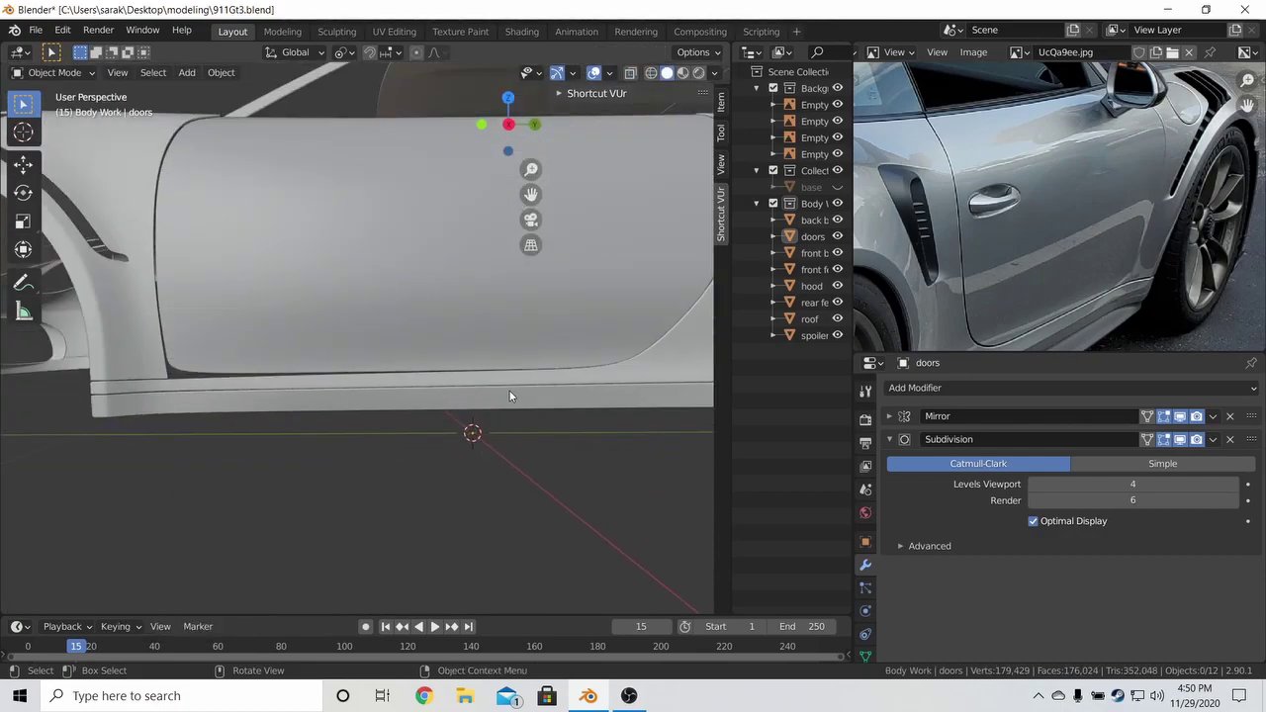
Move the door's lower rear corner vertex in wireframe and slide the adjacent bottom-edge vertex forward along the sill seam.
{"action": "key", "text": "a"}
{"action": "key", "text": "a"}
{"action": "middle_click_drag", "start_coordinate": [503, 396], "coordinate": [367, 426], "text": "shift"}
{"action": "key", "text": "Tab"}
{"action": "key", "text": "shift+z"}
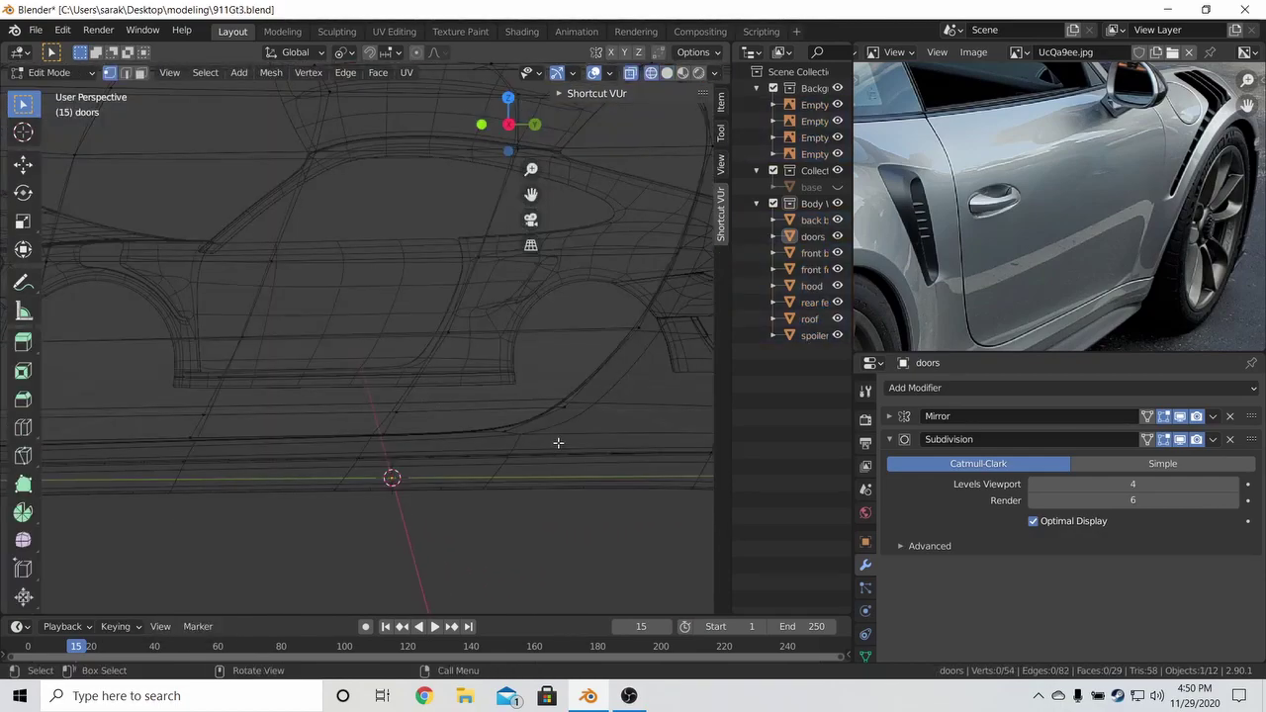
{"action": "left_click", "coordinate": [564, 406]}
{"action": "key", "text": "g"}
{"action": "left_click", "coordinate": [549, 426]}
{"action": "left_click", "coordinate": [503, 434]}
{"action": "key", "text": "g"}
{"action": "key", "text": "g"}
{"action": "left_click", "coordinate": [491, 435]}
Slide the lower rear corner vertex along its edges and reposition it to follow the curved rear fender seam.
{"action": "left_click", "coordinate": [549, 412]}
{"action": "key", "text": "g"}
{"action": "key", "text": "g"}
{"action": "left_click", "coordinate": [566, 405]}
{"action": "key", "text": "g"}
{"action": "key", "text": "g"}
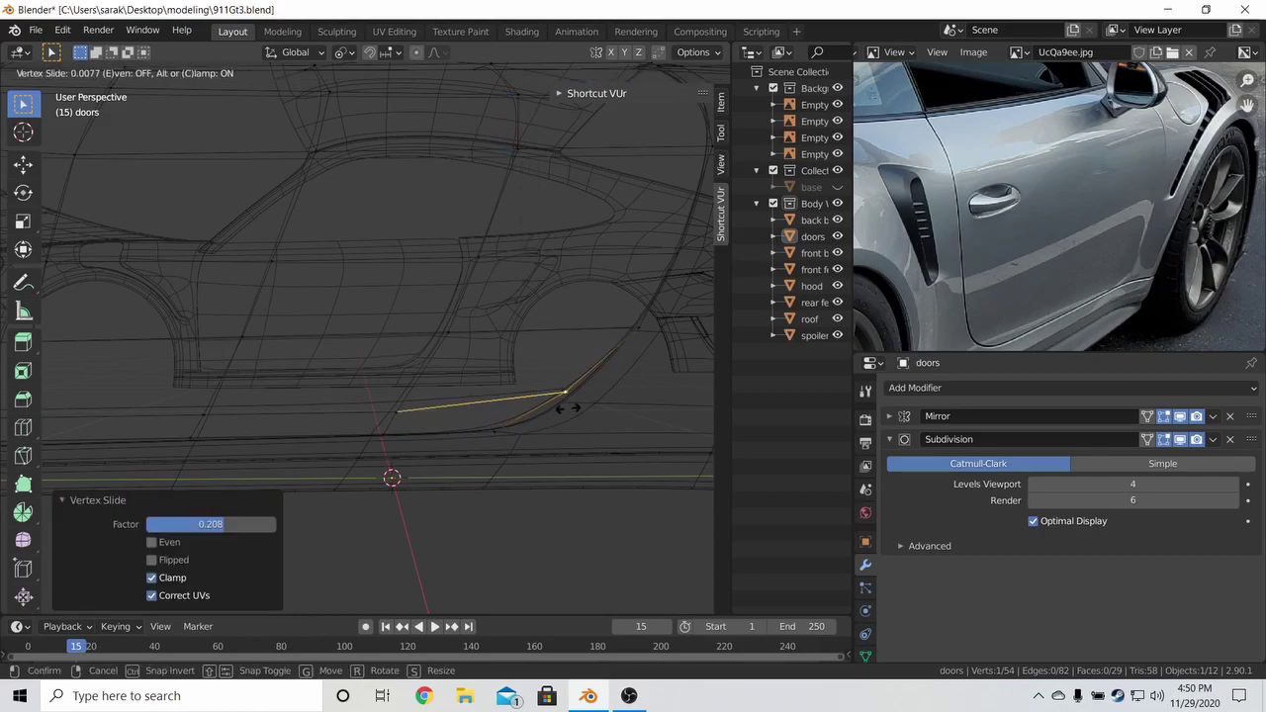
{"action": "left_click", "coordinate": [648, 412]}
{"action": "key", "text": "g"}
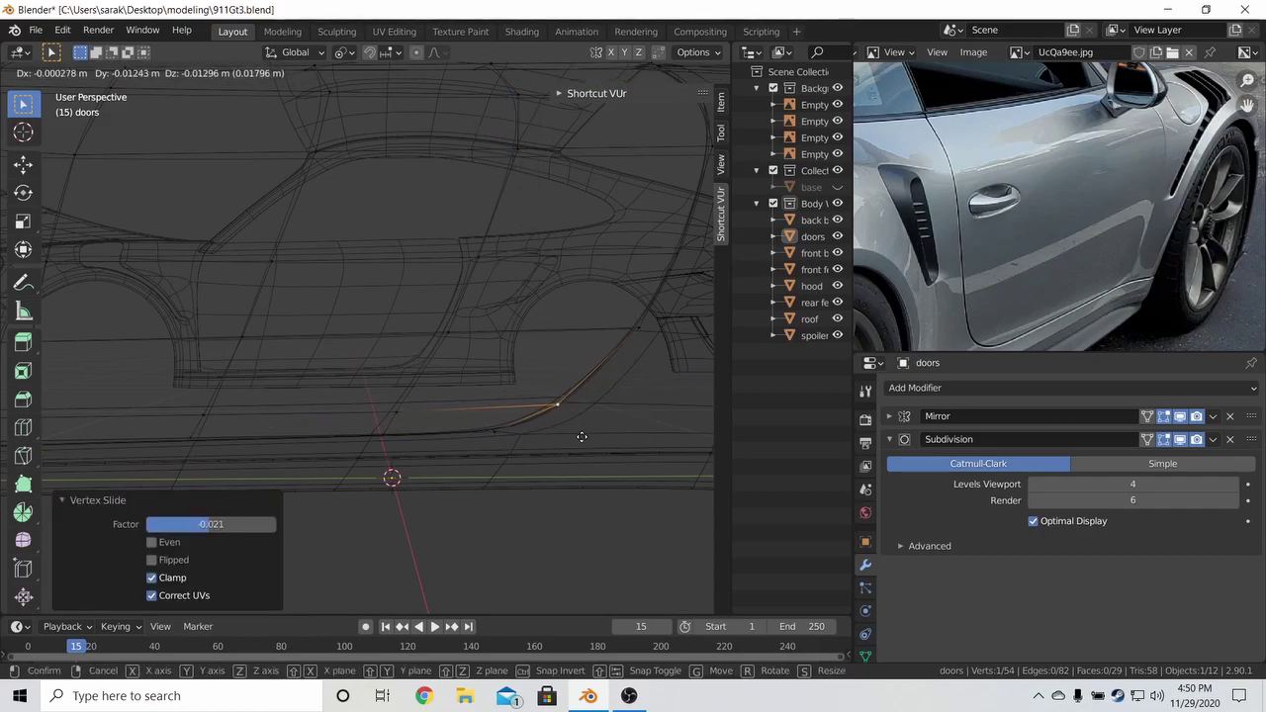
{"action": "left_click", "coordinate": [604, 444]}
Nudge the lower rear corner vertex about 0.008 m down in solid shading to close the corner gap, and save the file.
{"action": "key", "text": "z"}
{"action": "left_click", "coordinate": [648, 445]}
{"action": "key", "text": "Tab"}
{"action": "middle_click_drag", "start_coordinate": [650, 445], "coordinate": [629, 427]}
{"action": "key", "text": "Tab"}
{"action": "key", "text": "g"}
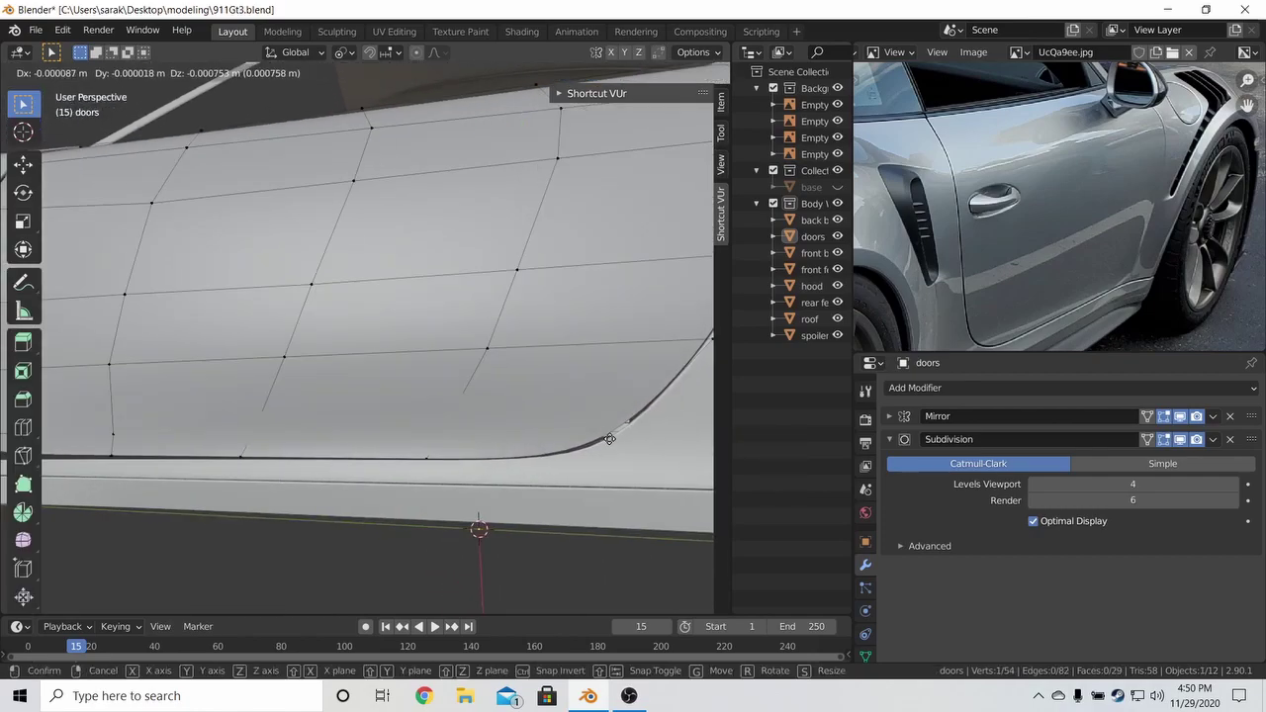
{"action": "left_click", "coordinate": [559, 507]}
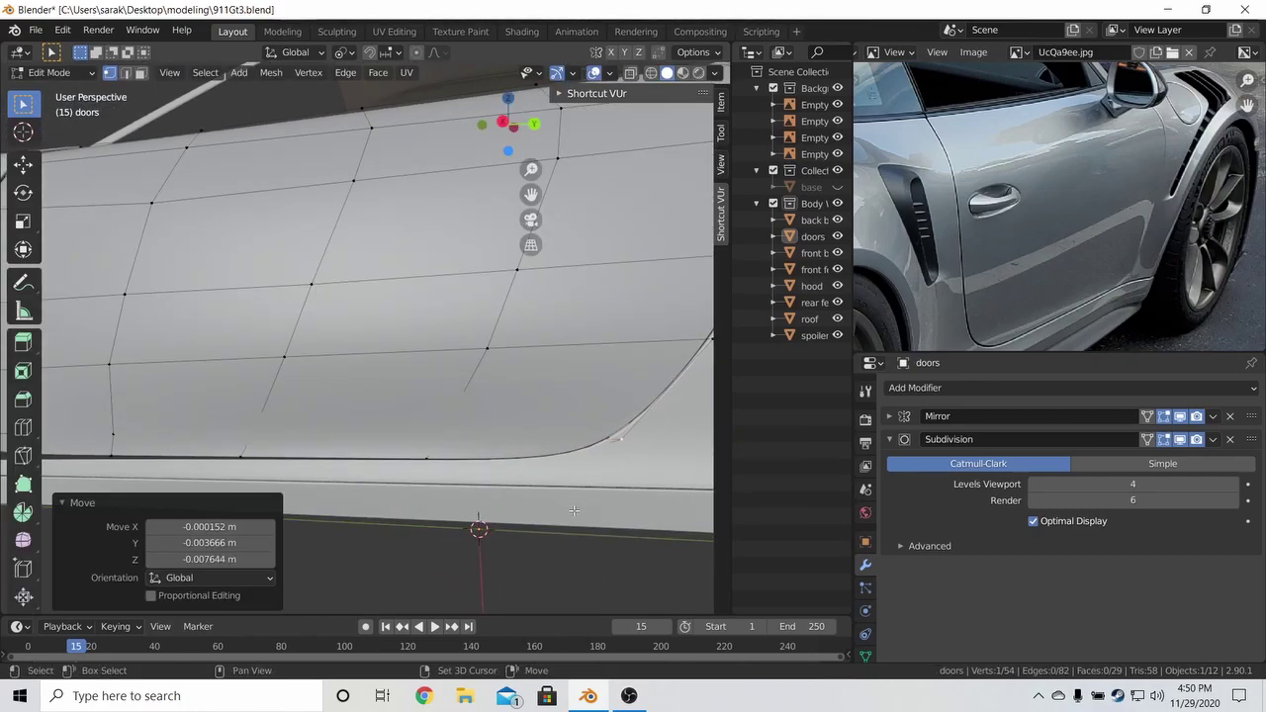
{"action": "scroll", "coordinate": [626, 417], "scroll_direction": "down", "scroll_amount": 3}
{"action": "key", "text": "Tab"}
{"action": "scroll", "coordinate": [551, 386], "scroll_direction": "down", "scroll_amount": 2}
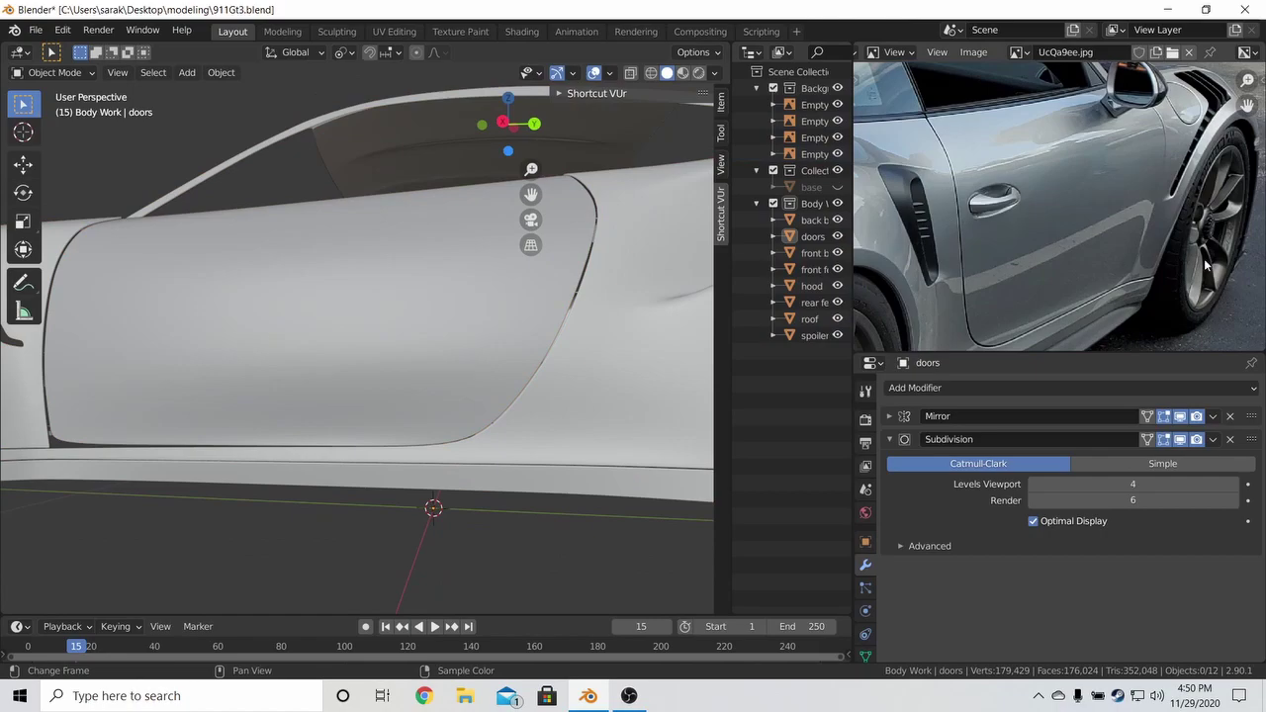
{"action": "key", "text": "ctrl+s"}
Reposition the door's lower-middle rear-edge vertex against the rear fender seam from two view angles, and leave Edit Mode.
{"action": "scroll", "coordinate": [1026, 289], "scroll_direction": "up", "scroll_amount": 5}
{"action": "middle_click_drag", "start_coordinate": [554, 396], "coordinate": [356, 398]}
{"action": "left_click", "coordinate": [545, 354]}
{"action": "key", "text": "Tab"}
{"action": "left_click", "coordinate": [633, 344]}
{"action": "key", "text": "g"}
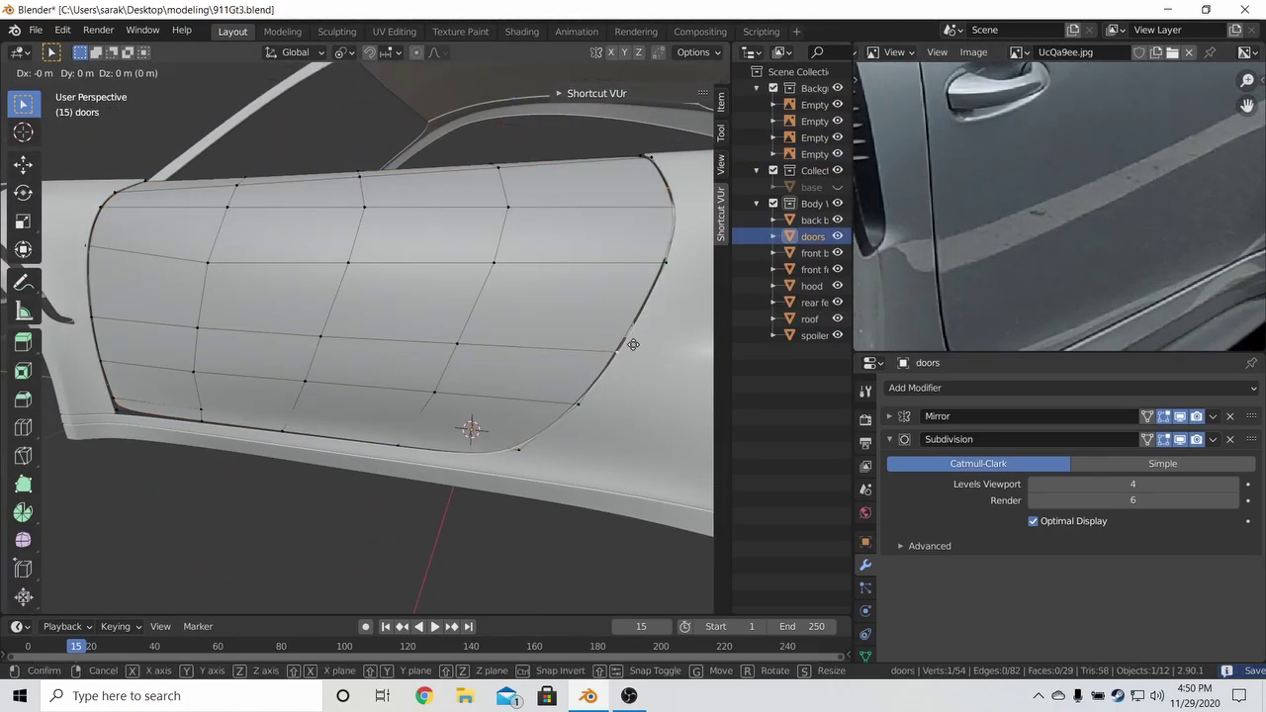
{"action": "left_click", "coordinate": [662, 343]}
{"action": "middle_click_drag", "start_coordinate": [662, 343], "coordinate": [503, 350]}
{"action": "key", "text": "g"}
{"action": "left_click", "coordinate": [647, 308]}
{"action": "key", "text": "Tab"}
{"action": "scroll", "coordinate": [502, 350], "scroll_direction": "down", "scroll_amount": 4}
Add a Shrinkwrap modifier to the doors object with base as its target, and collapse its settings.
{"action": "key", "text": "alt+a"}
{"action": "left_click", "coordinate": [978, 387]}
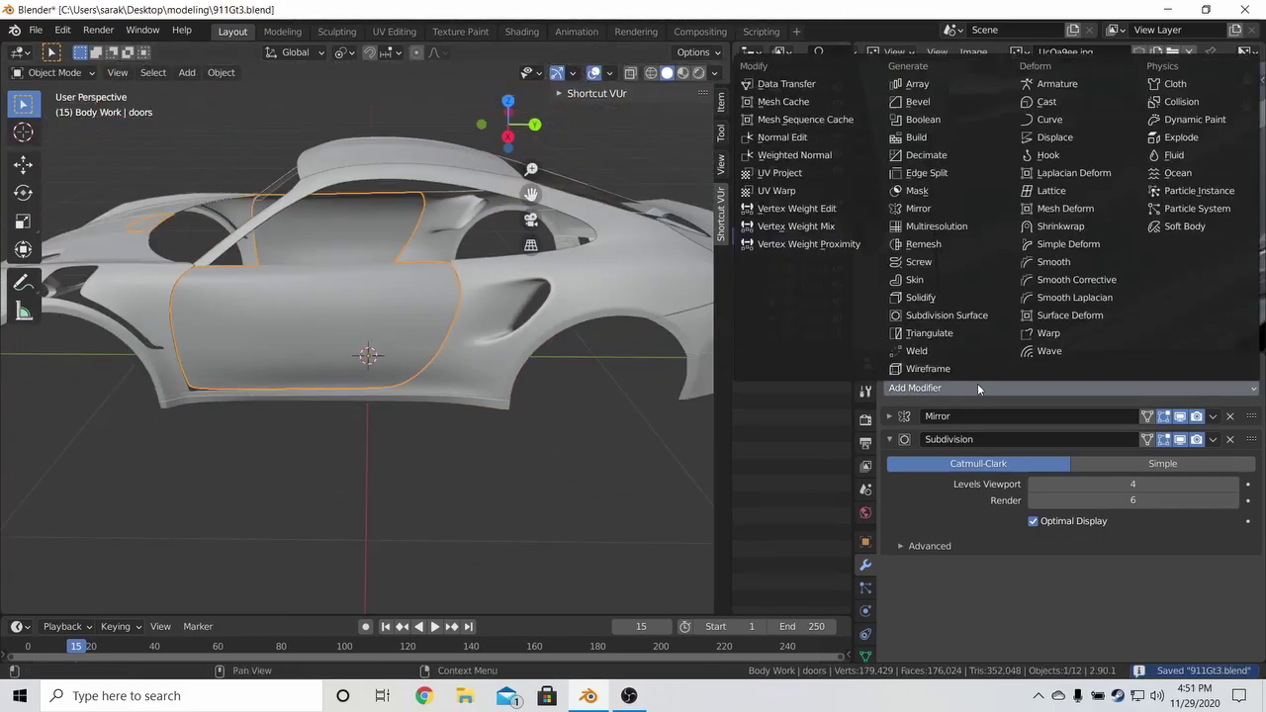
{"action": "left_click", "coordinate": [1053, 234]}
{"action": "left_click", "coordinate": [1031, 634]}
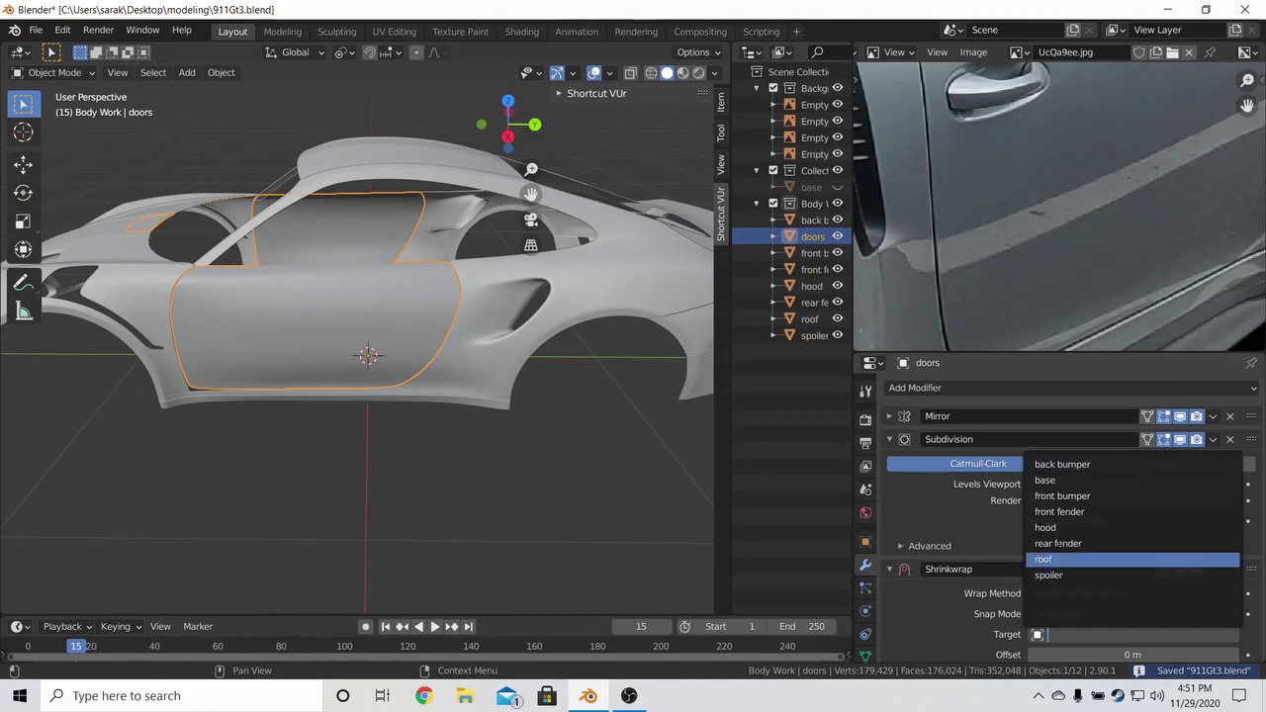
{"action": "left_click", "coordinate": [1064, 480]}
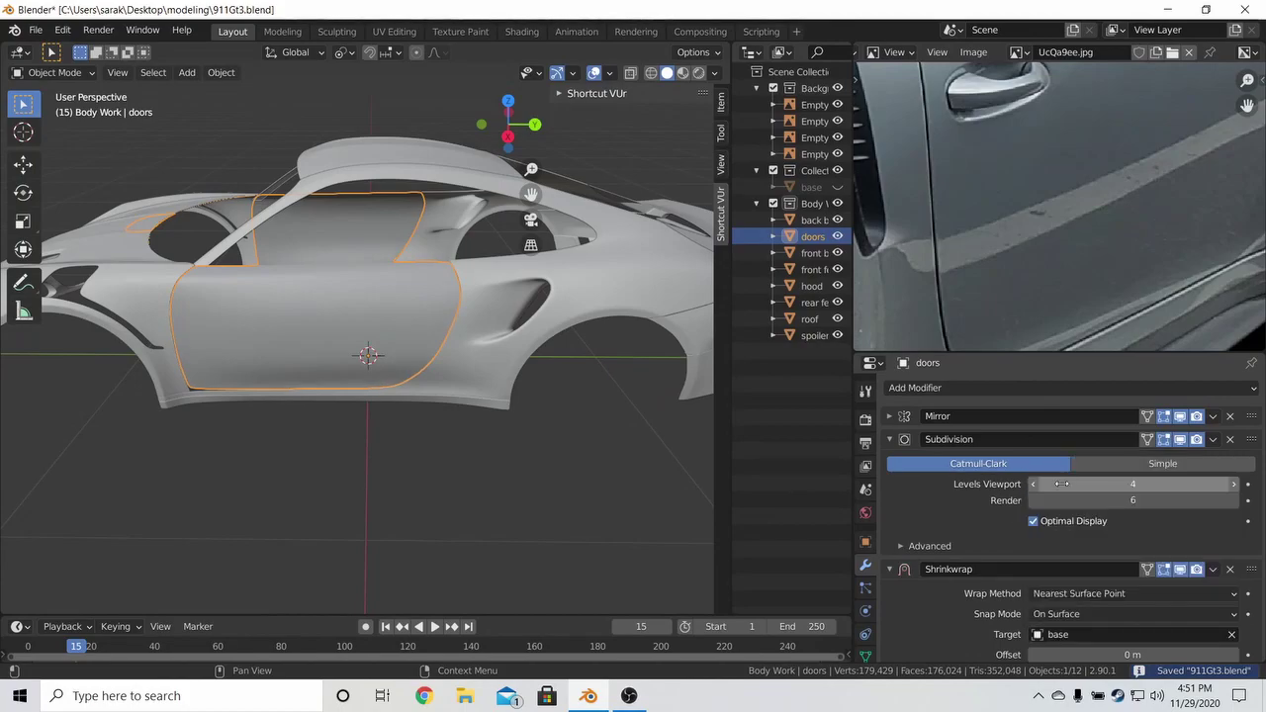
{"action": "left_click", "coordinate": [890, 570]}
Move the door's lower-middle rear-edge vertex onto the rear fender seam in the right orthographic view.
{"action": "left_click", "coordinate": [584, 450]}
{"action": "scroll", "coordinate": [395, 343], "scroll_direction": "up", "scroll_amount": 3}
{"action": "middle_click_drag", "start_coordinate": [484, 393], "coordinate": [287, 320], "text": "shift"}
{"action": "key", "text": "Tab"}
{"action": "key", "text": "Tab"}
{"action": "key", "text": "a"}
{"action": "key", "text": "alt+a"}
{"action": "key", "text": "KP_3"}
{"action": "scroll", "coordinate": [287, 319], "scroll_direction": "up", "scroll_amount": 4}
{"action": "middle_click_drag", "start_coordinate": [611, 325], "coordinate": [486, 322], "text": "shift"}
{"action": "key", "text": "Tab"}
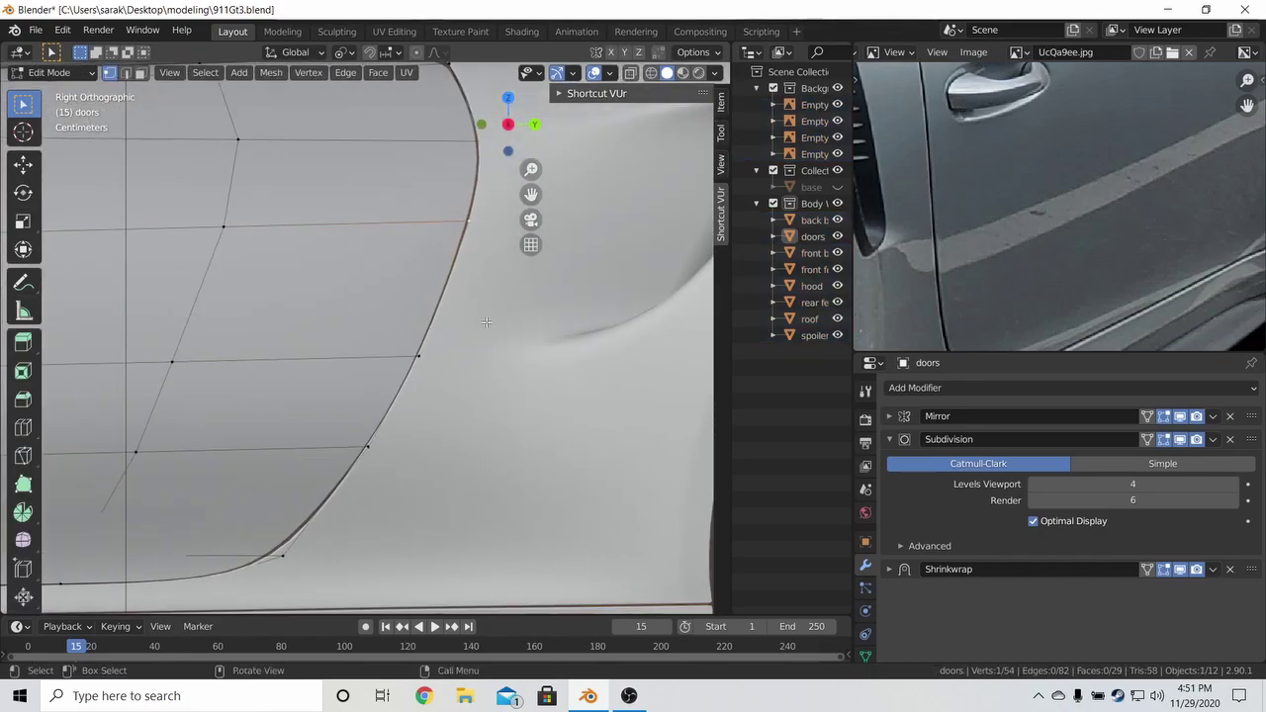
{"action": "key", "text": "g"}
{"action": "left_click", "coordinate": [441, 361]}
Shift the rear-edge vertex just above the lower corner onto the fender seam and return to Object Mode.
{"action": "left_click", "coordinate": [368, 446]}
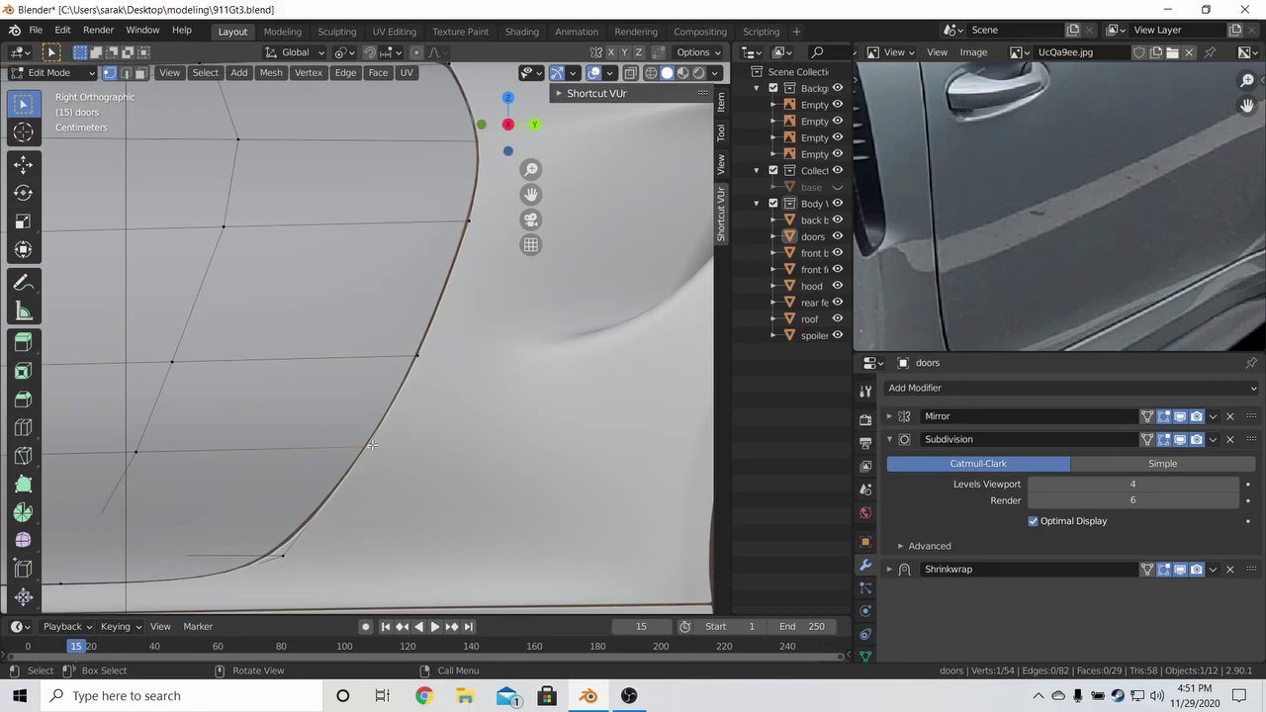
{"action": "key", "text": "g"}
{"action": "left_click", "coordinate": [360, 443]}
{"action": "key", "text": "Tab"}
{"action": "scroll", "coordinate": [446, 431], "scroll_direction": "down", "scroll_amount": 3}
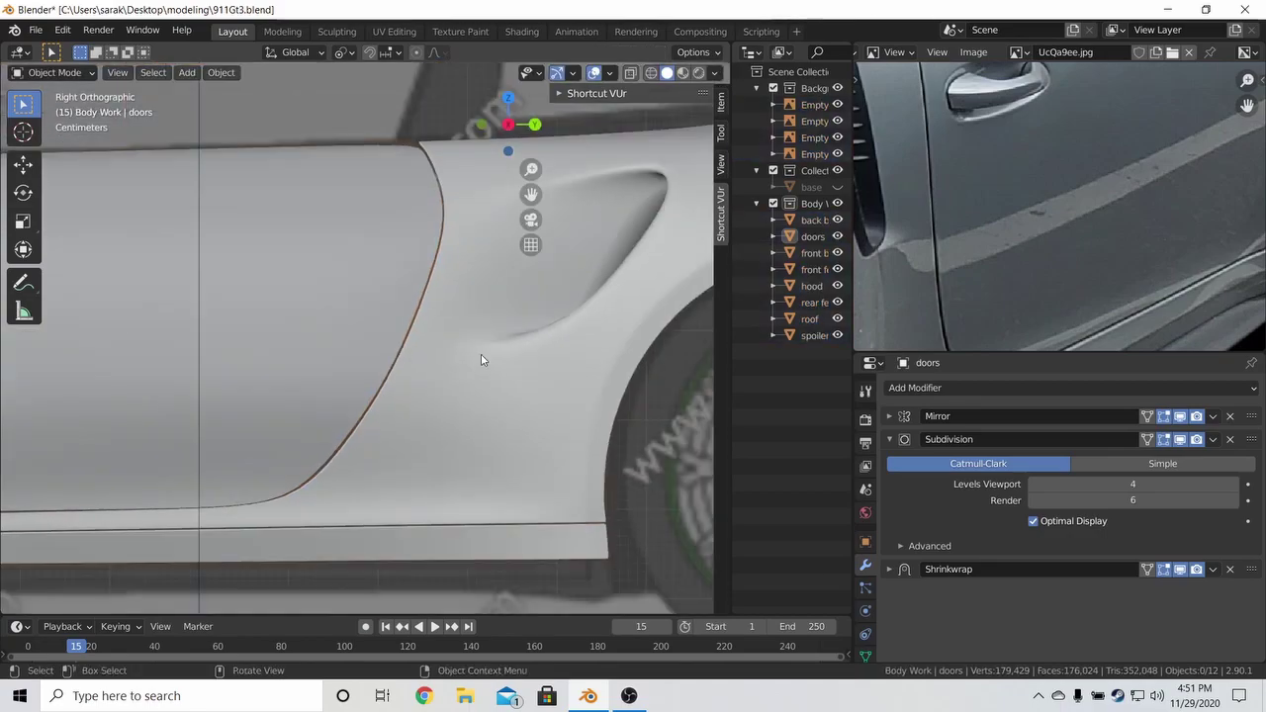
Raise the rear vertex of the door's bottom edge about 0.0009 m along Z to even out the sill gap.
{"action": "scroll", "coordinate": [497, 414], "scroll_direction": "up", "scroll_amount": 5}
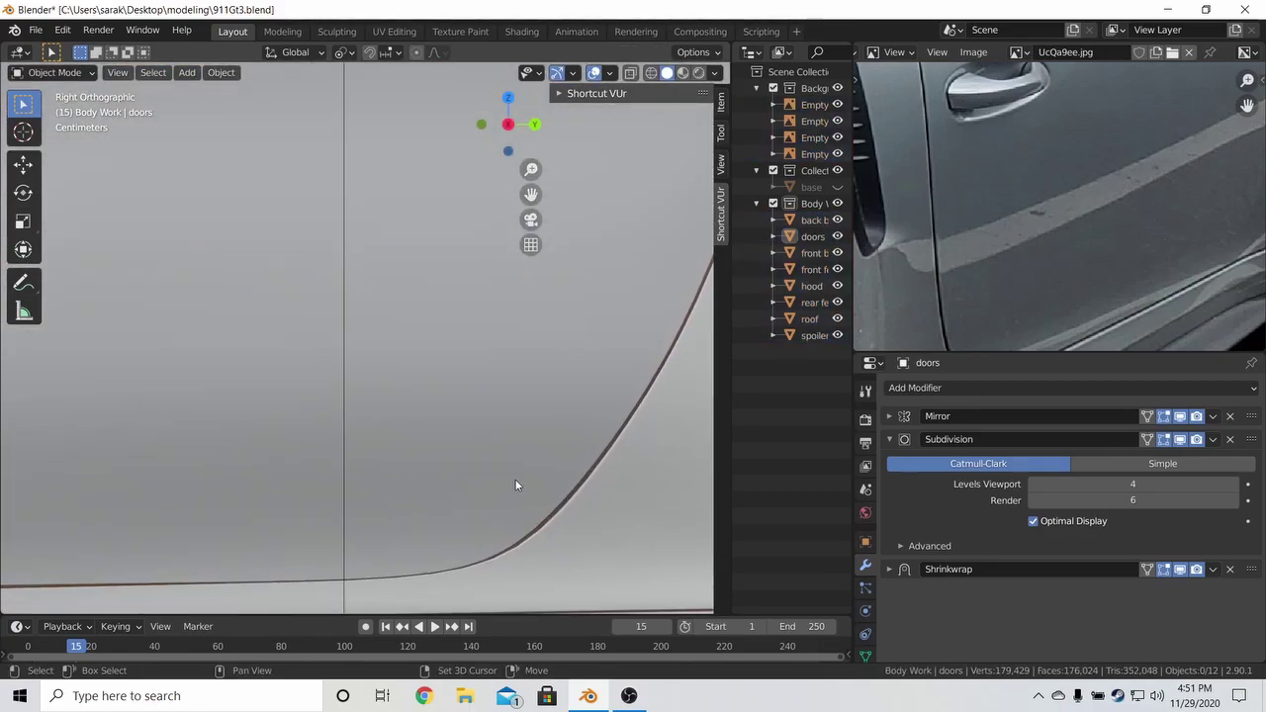
{"action": "key", "text": "Tab"}
{"action": "key", "text": "z"}
{"action": "left_click", "coordinate": [387, 451]}
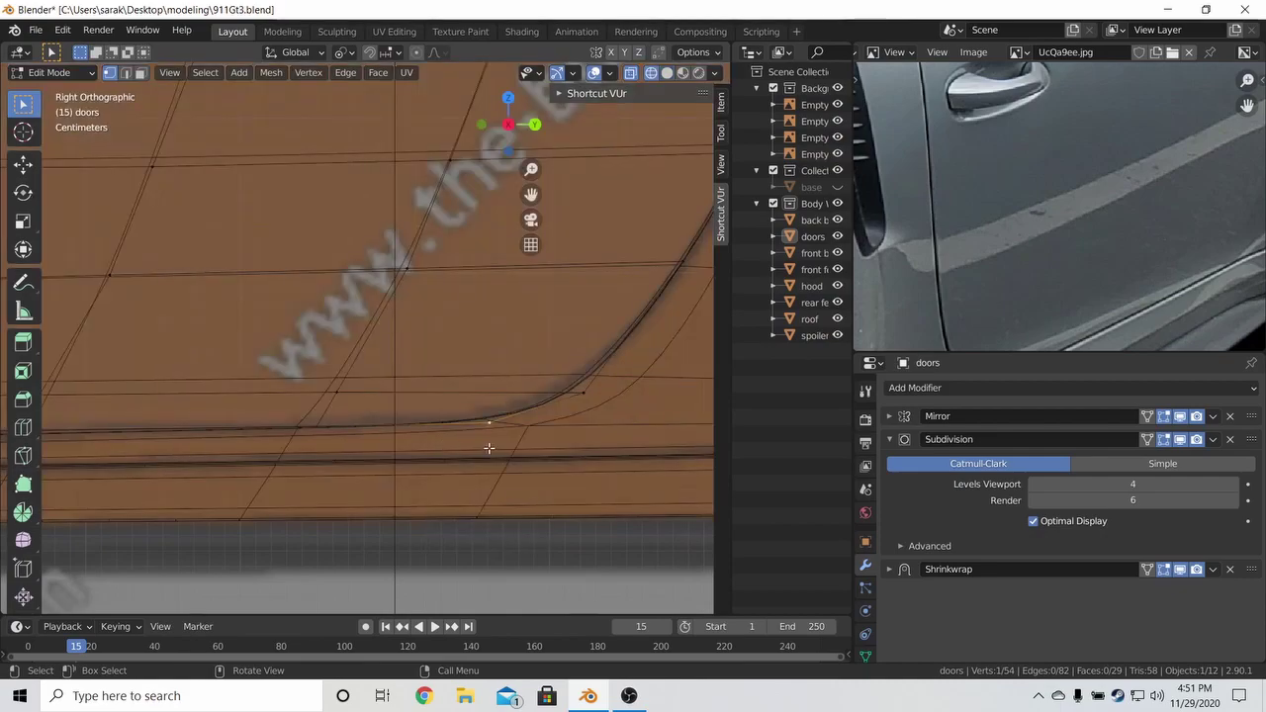
{"action": "key", "text": "z"}
{"action": "left_click", "coordinate": [548, 452]}
{"action": "key", "text": "g"}
{"action": "key", "text": "z"}
{"action": "left_click", "coordinate": [549, 439]}
Raise the next vertex forward on the door's bottom edge about 0.0008 m along Z.
{"action": "middle_click_drag", "start_coordinate": [324, 446], "coordinate": [439, 452], "text": "shift"}
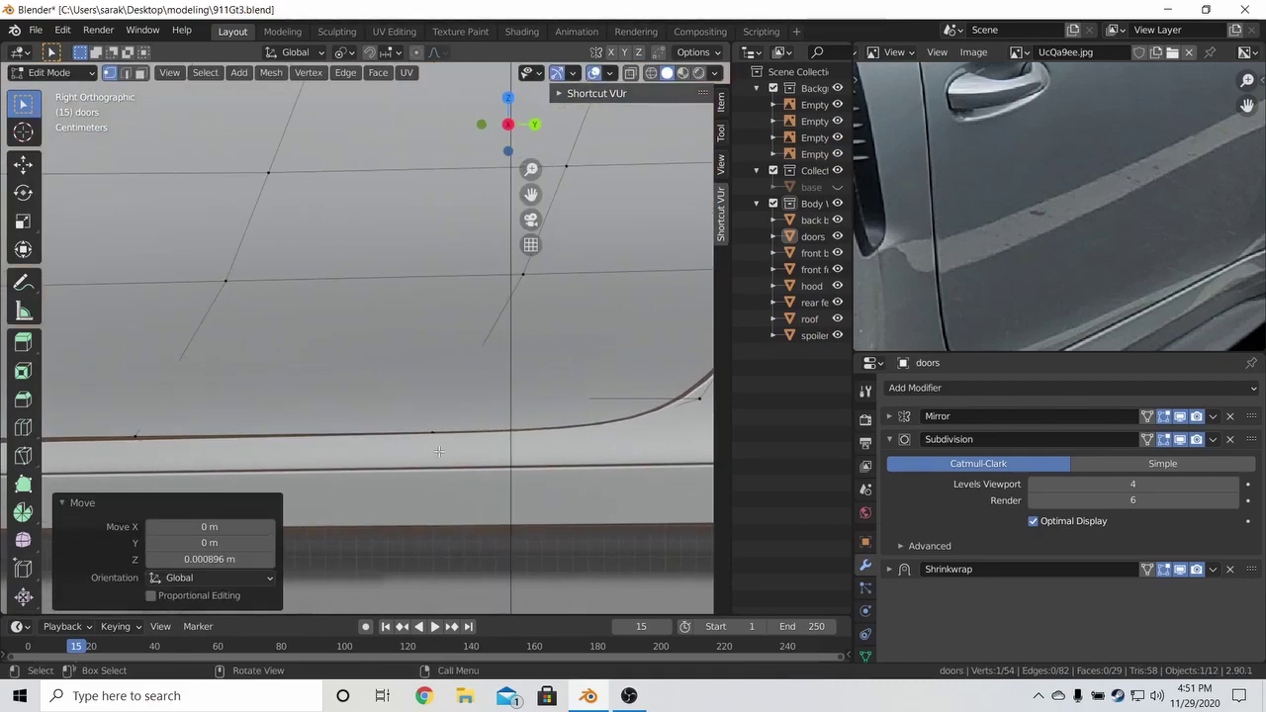
{"action": "left_click", "coordinate": [438, 452]}
{"action": "key", "text": "g"}
{"action": "key", "text": "z"}
{"action": "left_click", "coordinate": [438, 441]}
Lower the front part of the door's bottom edge along Z in two moves of about 0.0024 m and 0.0006 m.
{"action": "middle_click_drag", "start_coordinate": [294, 463], "coordinate": [713, 452], "text": "shift"}
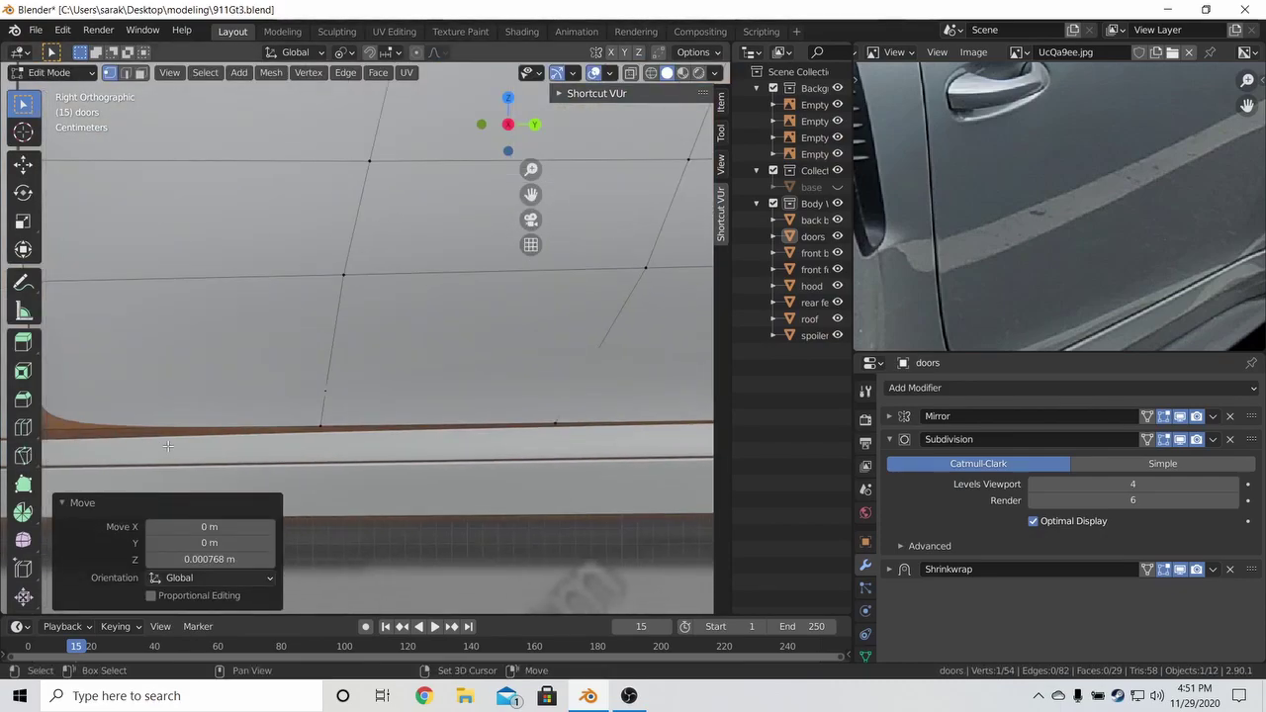
{"action": "key", "text": "g"}
{"action": "key", "text": "z"}
{"action": "left_click", "coordinate": [303, 462]}
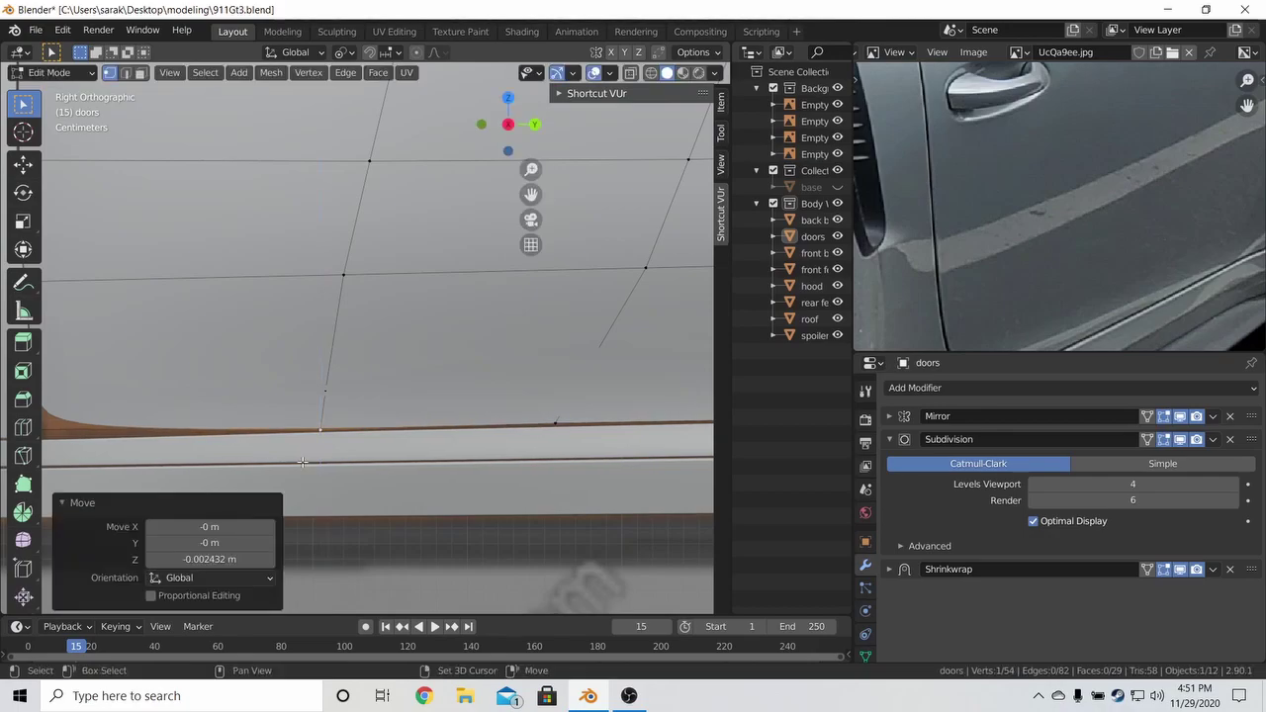
{"action": "key", "text": "g"}
{"action": "key", "text": "z"}
{"action": "left_click", "coordinate": [577, 433]}
Lower the door's front bottom corner vertex about 0.0051 m, and shift it about 0.0015 m in Y and -0.0012 m in Z.
{"action": "scroll", "coordinate": [426, 446], "scroll_direction": "down", "scroll_amount": 3, "text": "ctrl"}
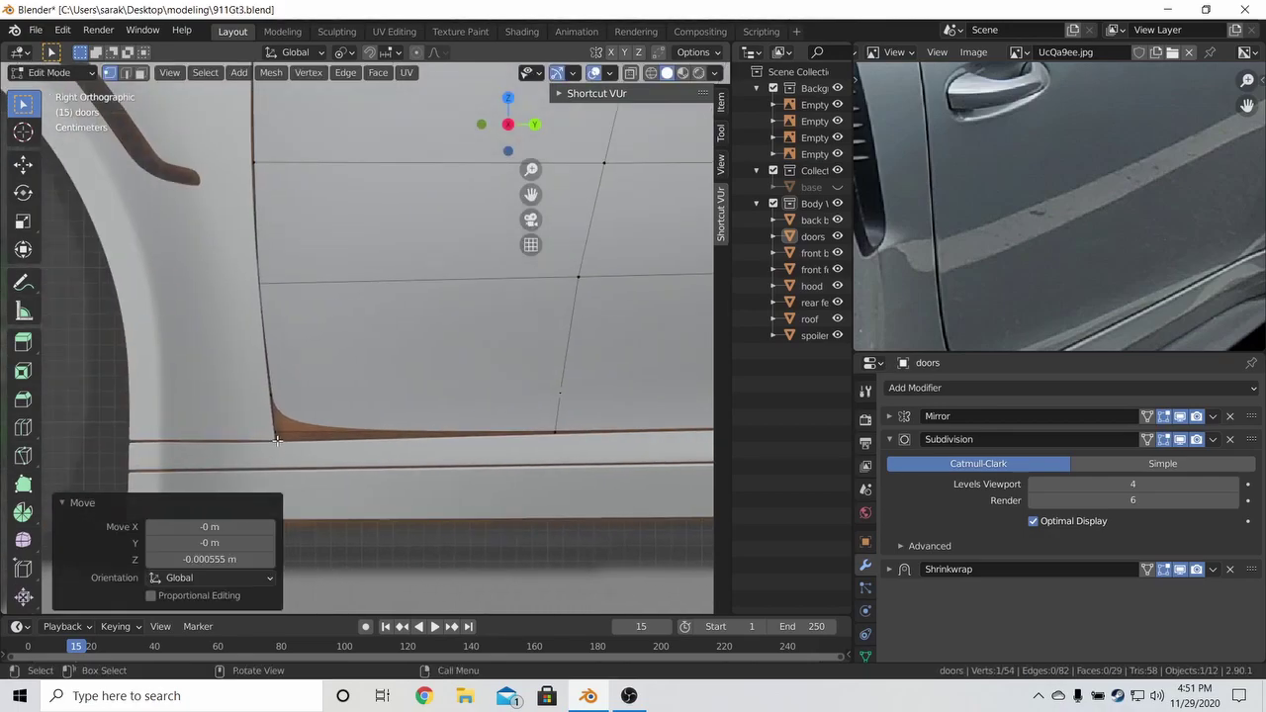
{"action": "key", "text": "g"}
{"action": "key", "text": "z"}
{"action": "left_click", "coordinate": [289, 516]}
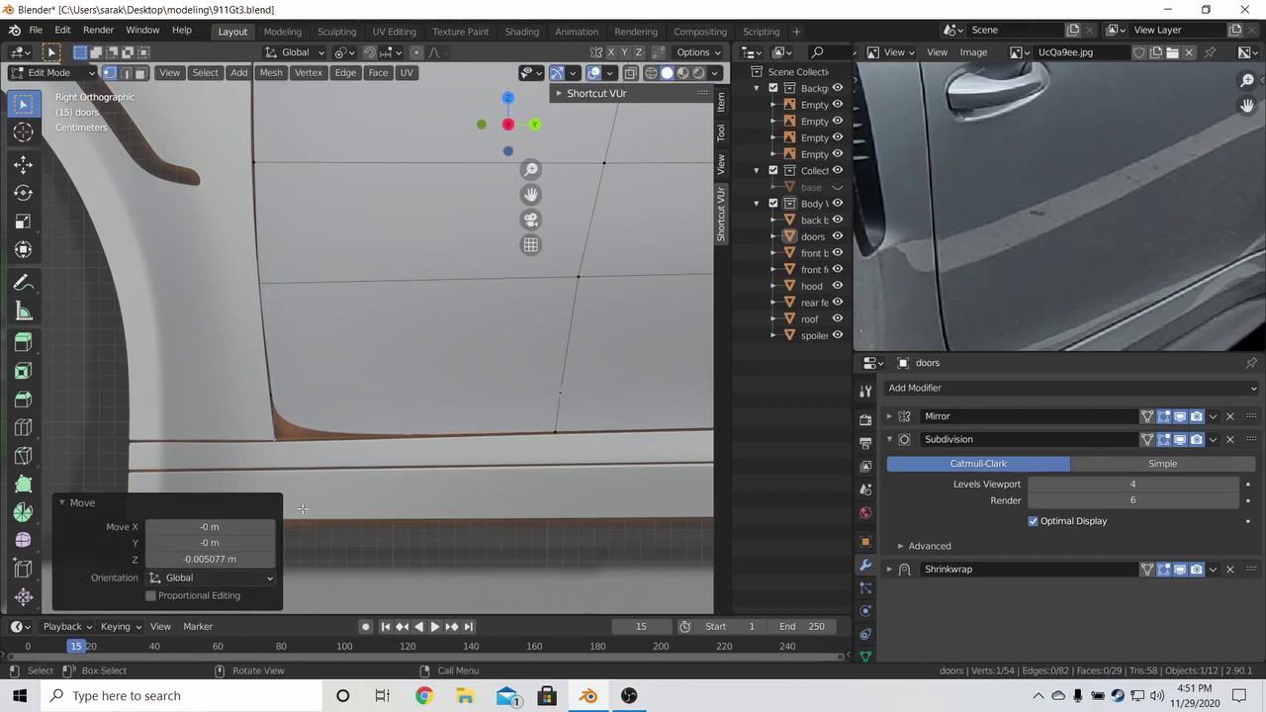
{"action": "key", "text": "shift+v"}
{"action": "key", "text": "g"}
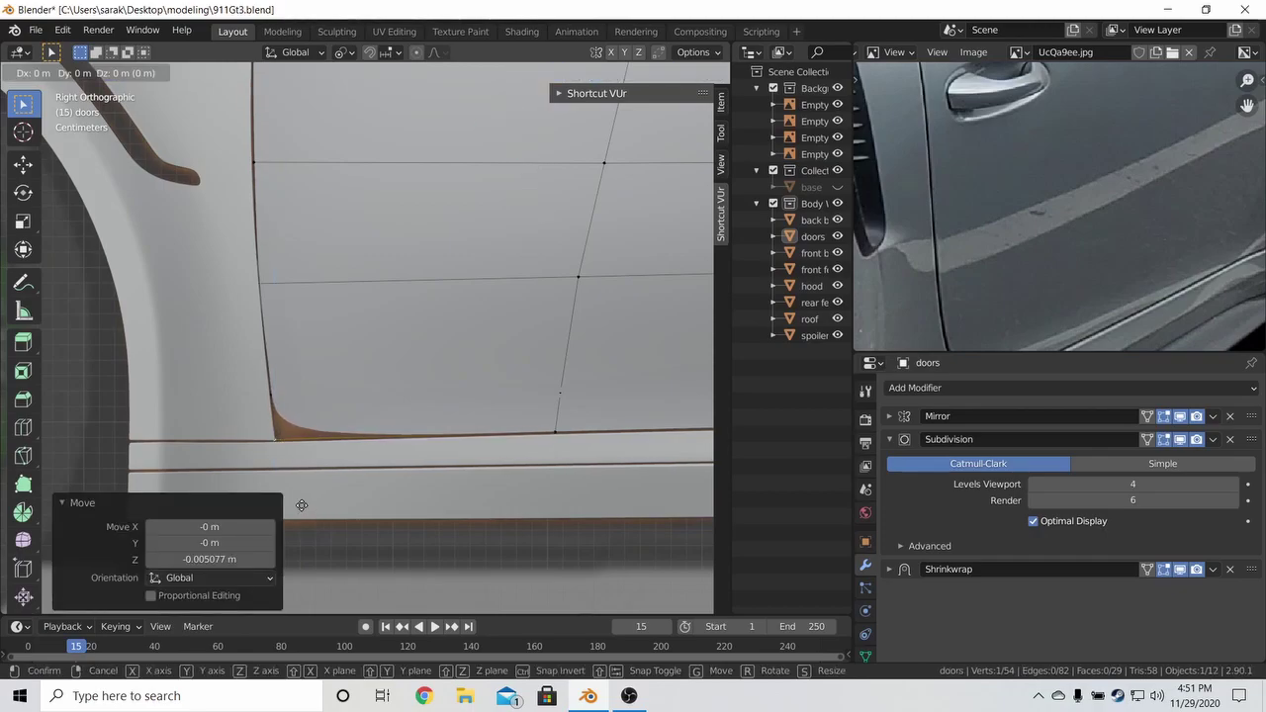
{"action": "left_click", "coordinate": [324, 523]}
Slide the lower front-edge vertex of the door by a factor of 0.004 and check the front door seam in the reference photo.
{"action": "middle_click_drag", "start_coordinate": [321, 373], "coordinate": [365, 420], "text": "shift"}
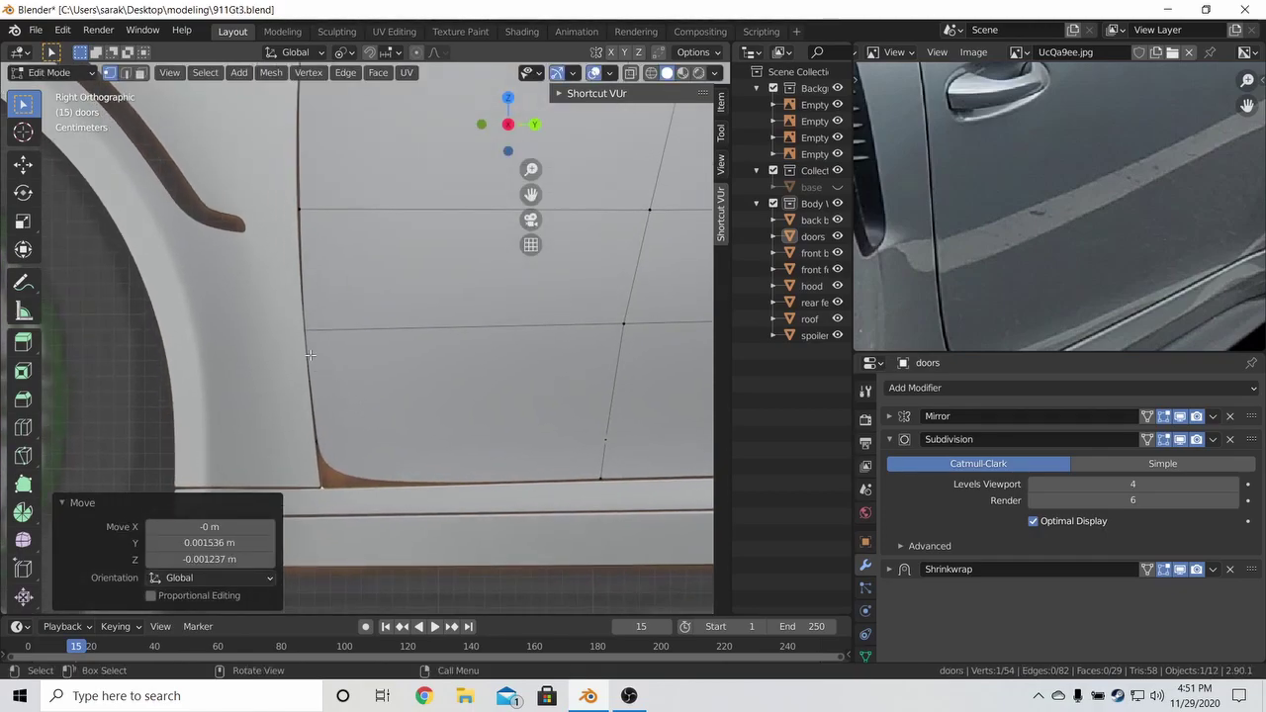
{"action": "key", "text": "shift+v"}
{"action": "left_click", "coordinate": [320, 355]}
{"action": "scroll", "coordinate": [907, 278], "scroll_direction": "down", "scroll_amount": 2}
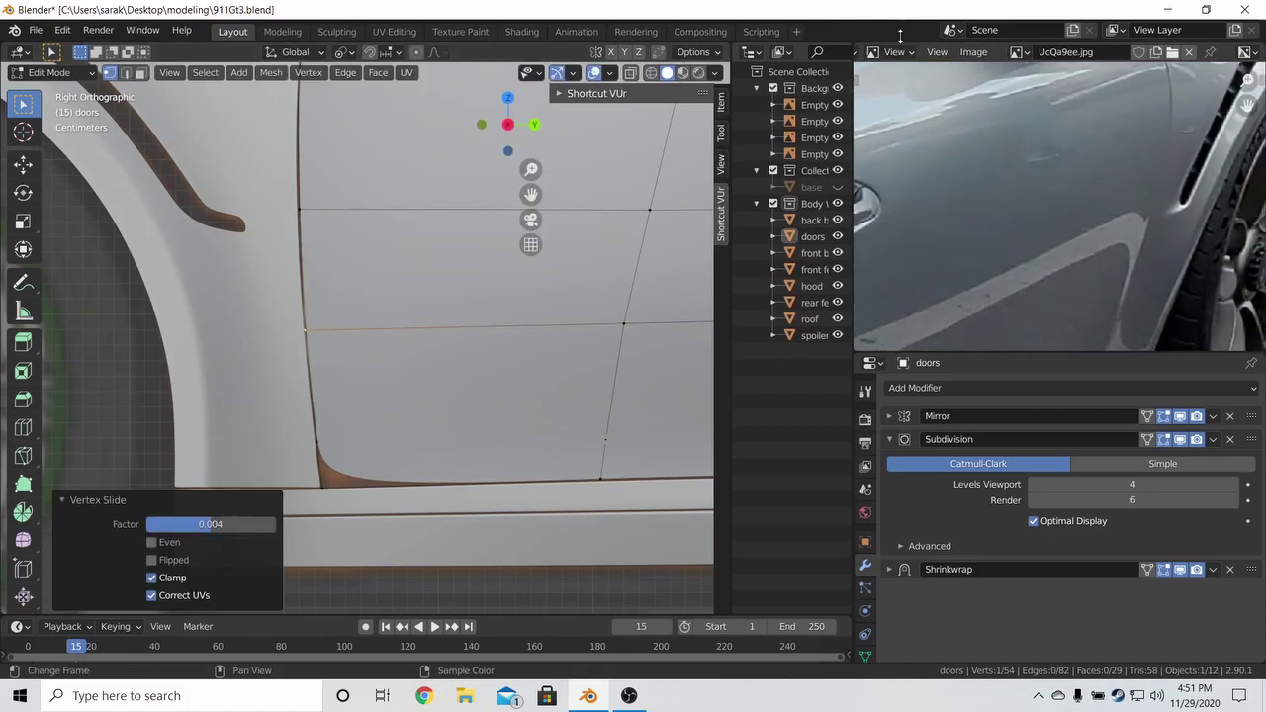
{"action": "scroll", "coordinate": [1157, 133], "scroll_direction": "down", "scroll_amount": 3}
{"action": "middle_click_drag", "start_coordinate": [1157, 132], "coordinate": [1095, 221]}
{"action": "scroll", "coordinate": [363, 339], "scroll_direction": "up", "scroll_amount": 2}
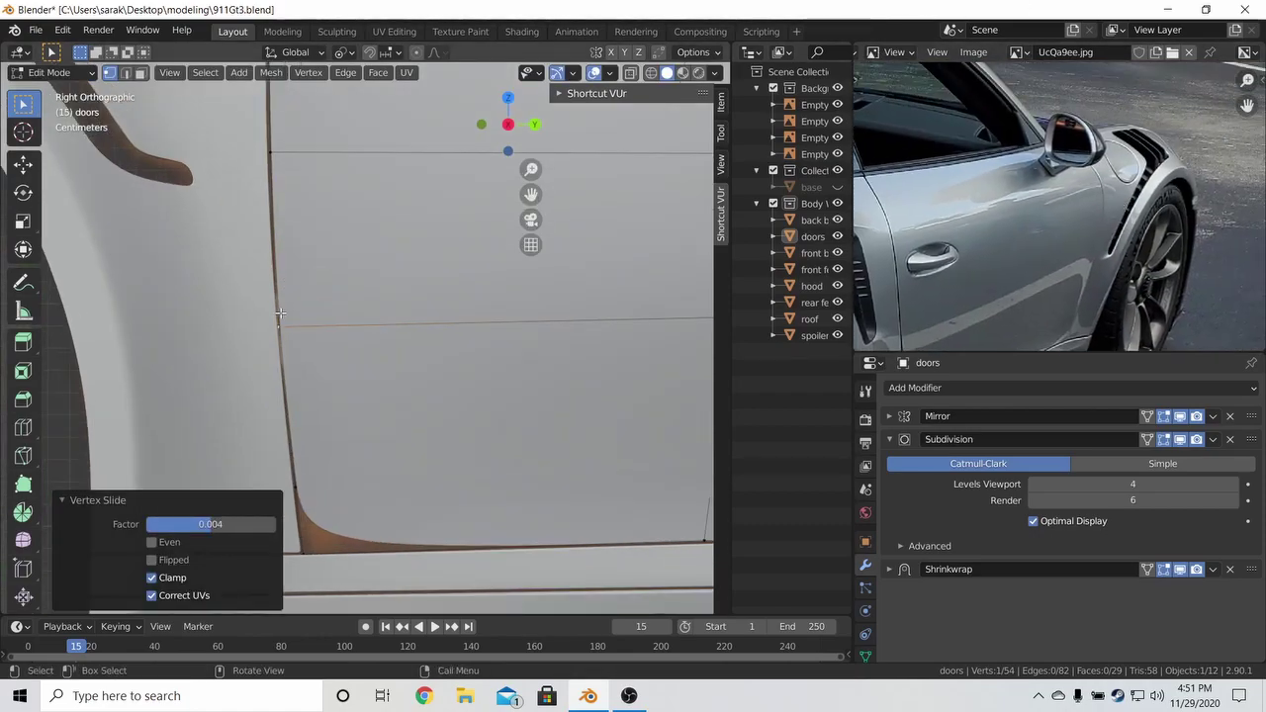
Move the middle and upper front-edge vertices of the door slightly forward to tighten the front fender gap.
{"action": "left_click", "coordinate": [282, 315]}
{"action": "middle_click_drag", "start_coordinate": [297, 241], "coordinate": [330, 337], "text": "shift"}
{"action": "key", "text": "g"}
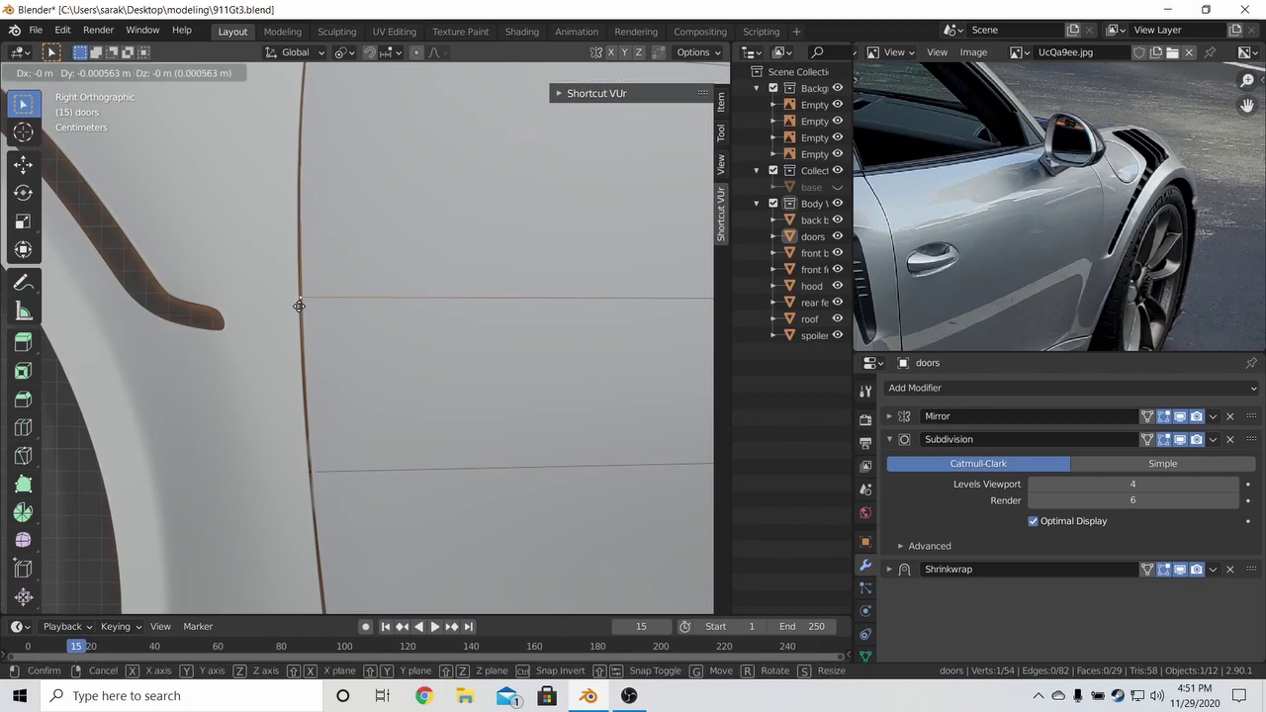
{"action": "left_click", "coordinate": [292, 307]}
{"action": "middle_click_drag", "start_coordinate": [302, 257], "coordinate": [359, 540], "text": "shift"}
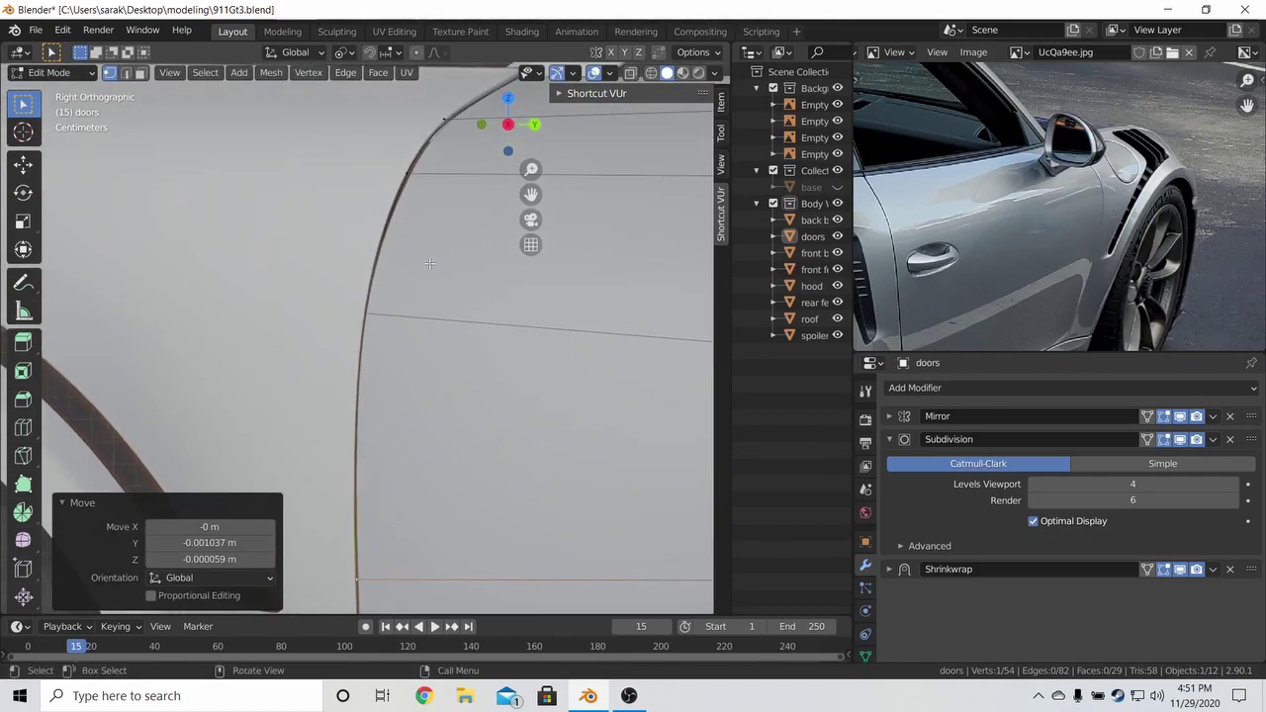
{"action": "left_click", "coordinate": [412, 182]}
{"action": "key", "text": "g"}
{"action": "left_click", "coordinate": [395, 181]}
Add a vertical loop cut close to the door's front edge with a slide factor of 0.933.
{"action": "mouse_move", "coordinate": [396, 179]}
{"action": "middle_mouse_down", "text": "shift"}
{"action": "mouse_move", "coordinate": [305, 349]}
{"action": "mouse_move", "coordinate": [380, 377]}
{"action": "mouse_move", "coordinate": [351, 336]}
{"action": "middle_mouse_up", "text": "shift"}
{"action": "key", "text": "Tab"}
{"action": "key", "text": "z"}
{"action": "left_click", "coordinate": [406, 352]}
{"action": "key", "text": "Tab"}
{"action": "key", "text": "a"}
{"action": "key", "text": "a"}
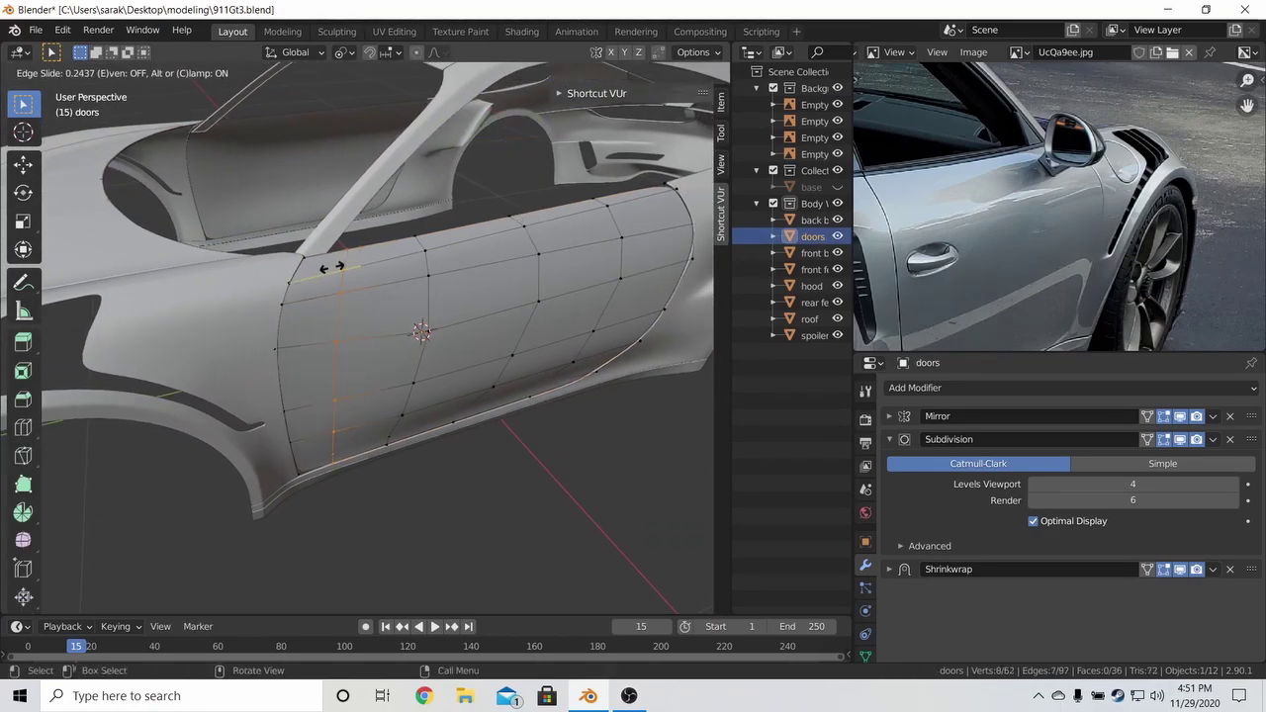
{"action": "left_click", "coordinate": [231, 289]}
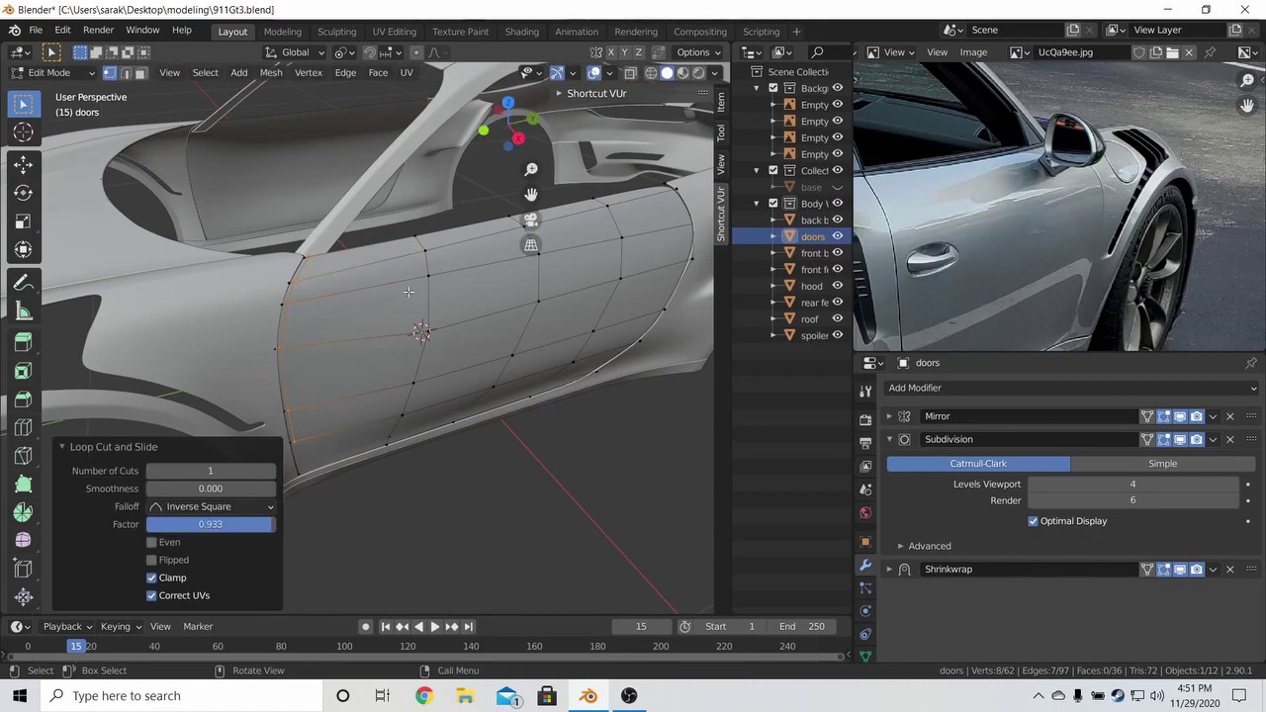
Add a supporting loop cut close to the door's top edge with a slide factor of -0.755.
{"action": "middle_click_drag", "start_coordinate": [410, 291], "coordinate": [148, 366]}
{"action": "key", "text": "a"}
{"action": "key", "text": "a"}
{"action": "key", "text": "ctrl+r"}
{"action": "left_click", "coordinate": [245, 313]}
{"action": "left_click", "coordinate": [297, 239]}
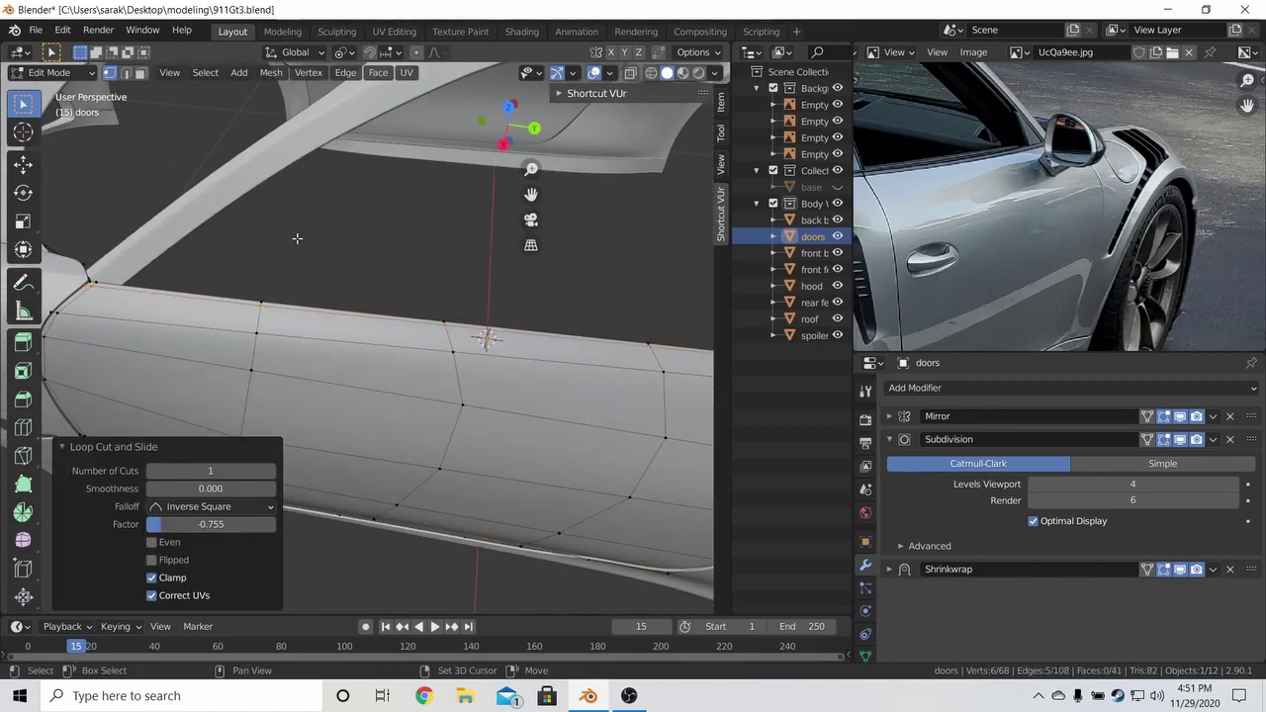
Add a supporting loop along the door's bottom edge and edge-slide it by a factor of 0.123.
{"action": "middle_click_drag", "start_coordinate": [297, 238], "coordinate": [197, 267]}
{"action": "key", "text": "g"}
{"action": "key", "text": "g"}
{"action": "left_click", "coordinate": [340, 488]}
{"action": "key", "text": "z"}
{"action": "key", "text": "g"}
{"action": "key", "text": "g"}
{"action": "left_click", "coordinate": [414, 455]}
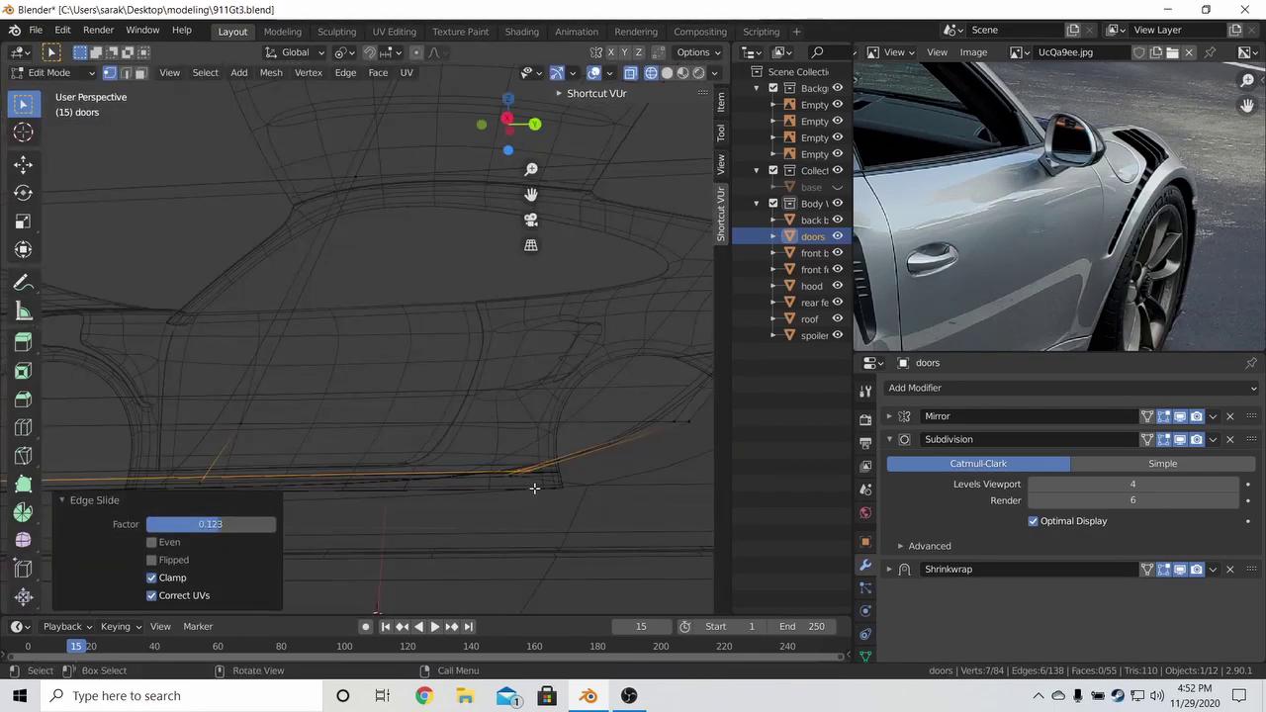
Merge the three crowded vertices at the door's lower rear corner into one.
{"action": "left_click", "coordinate": [510, 485]}
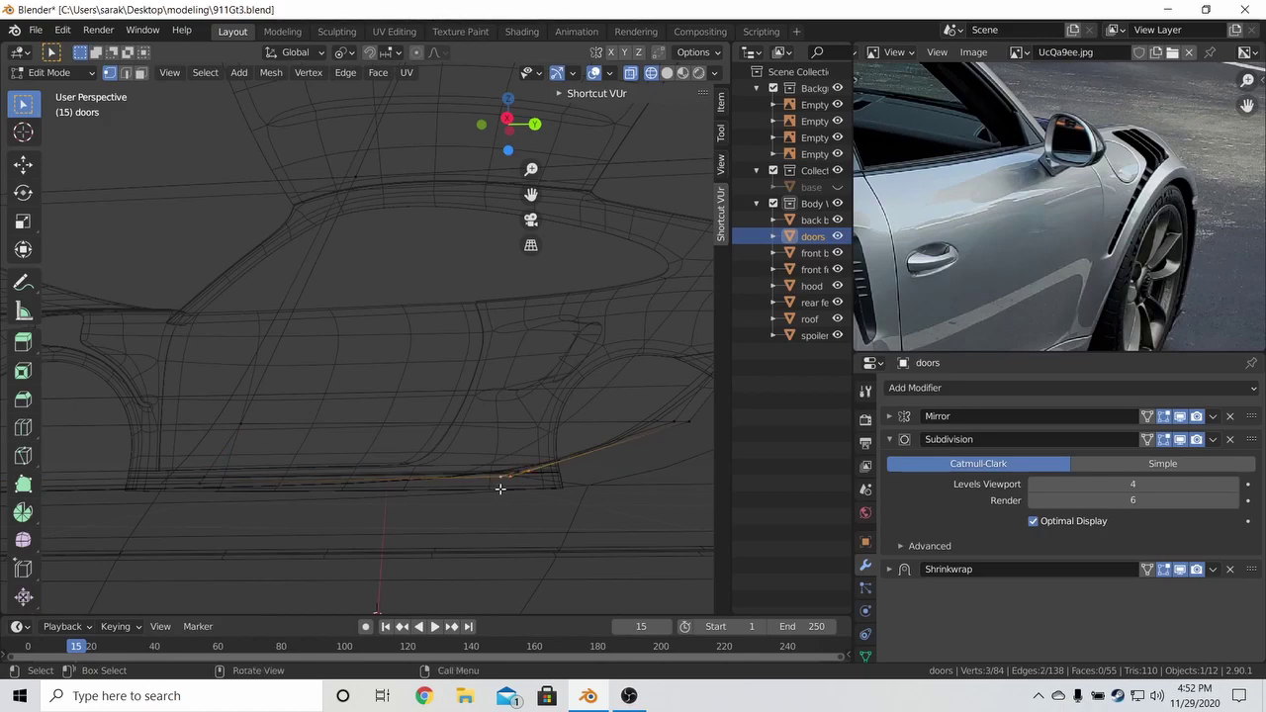
{"action": "key", "text": "m"}
{"action": "left_click", "coordinate": [500, 491]}
{"action": "key", "text": "shift+z"}
{"action": "key", "text": "Tab"}
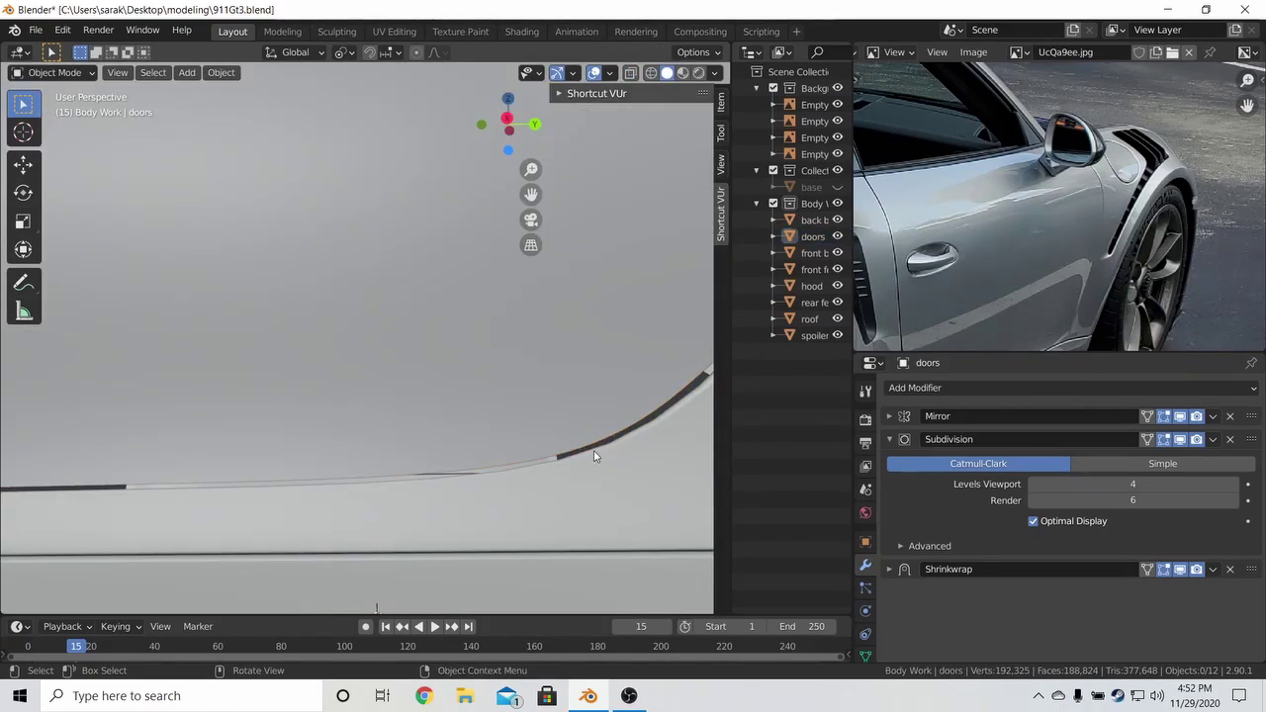
Shift the two vertices on the curved lower part of the door's rear edge about 0.0008 m along Y.
{"action": "scroll", "coordinate": [596, 456], "scroll_direction": "down", "scroll_amount": 4}
{"action": "mouse_move", "coordinate": [596, 456]}
{"action": "middle_mouse_down"}
{"action": "mouse_move", "coordinate": [535, 461]}
{"action": "mouse_move", "coordinate": [482, 496]}
{"action": "mouse_move", "coordinate": [562, 458]}
{"action": "middle_mouse_up"}
{"action": "scroll", "coordinate": [562, 457], "scroll_direction": "up", "scroll_amount": 2}
{"action": "key", "text": "Tab"}
{"action": "key", "text": "z"}
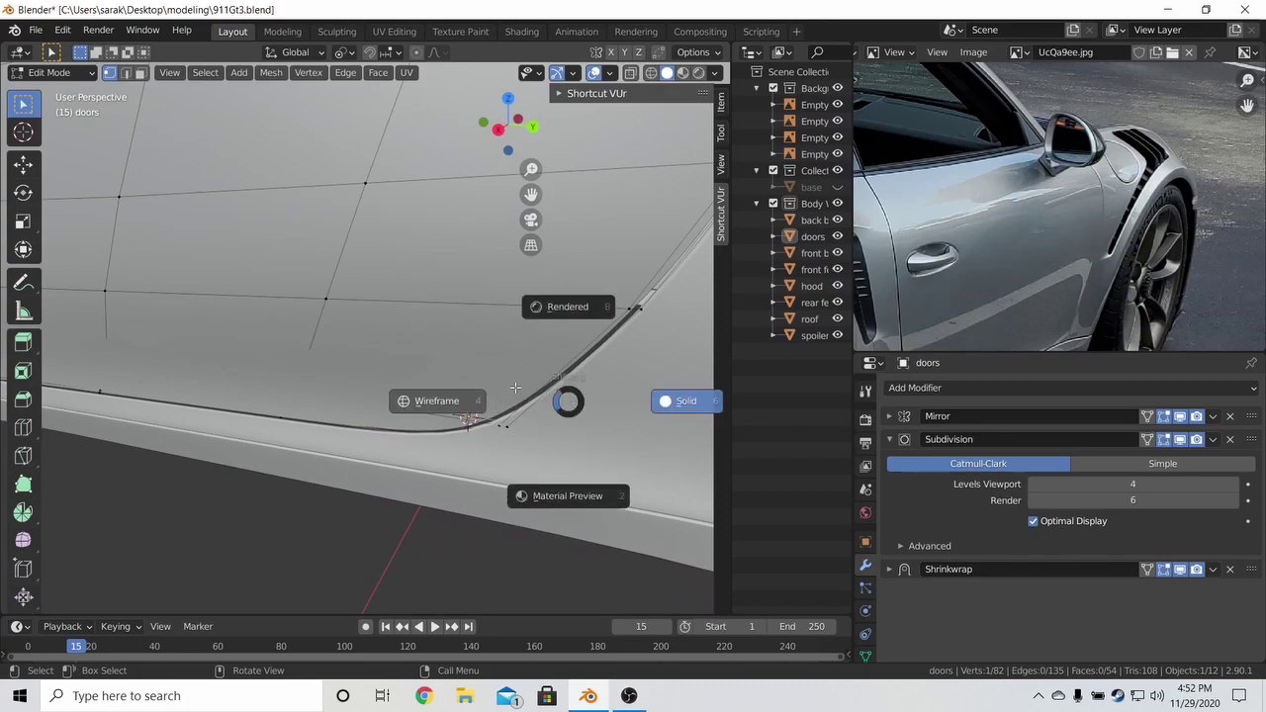
{"action": "left_click", "coordinate": [514, 387]}
{"action": "key", "text": "c"}
{"action": "key", "text": "shift+z"}
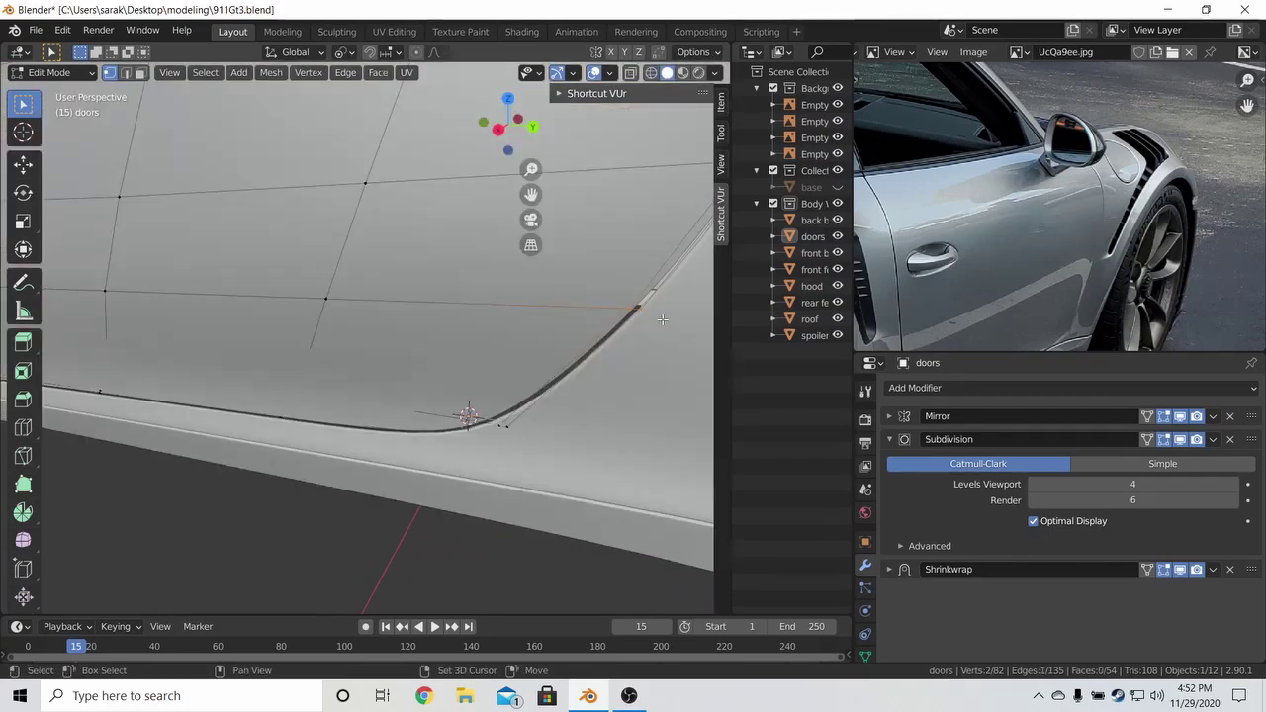
{"action": "key", "text": "g"}
{"action": "key", "text": "x"}
{"action": "left_click", "coordinate": [622, 322]}
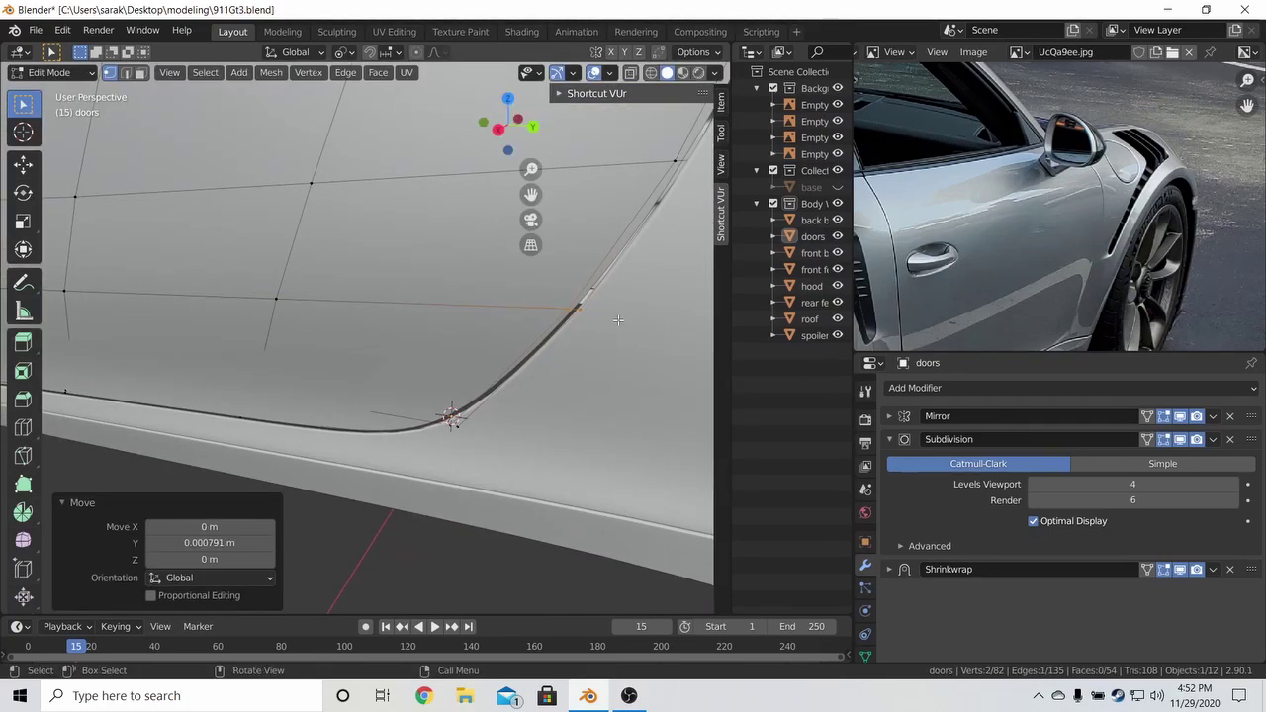
Leave mesh editing, review the door seams from both sides, and save the file.
{"action": "key", "text": "Tab"}
{"action": "scroll", "coordinate": [619, 328], "scroll_direction": "down", "scroll_amount": 5}
{"action": "key", "text": "ctrl+s"}
{"action": "middle_click_drag", "start_coordinate": [481, 327], "coordinate": [693, 357]}
{"action": "left_click", "coordinate": [552, 332]}
{"action": "middle_click_drag", "start_coordinate": [707, 415], "coordinate": [439, 332]}
{"action": "scroll", "coordinate": [503, 386], "scroll_direction": "down", "scroll_amount": 4}
{"action": "key", "text": "alt+a"}
{"action": "key", "text": "ctrl+s"}
Add a Solidify modifier to the doors with a thickness of -0.003 m and Only Rim enabled.
{"action": "left_click", "coordinate": [911, 389]}
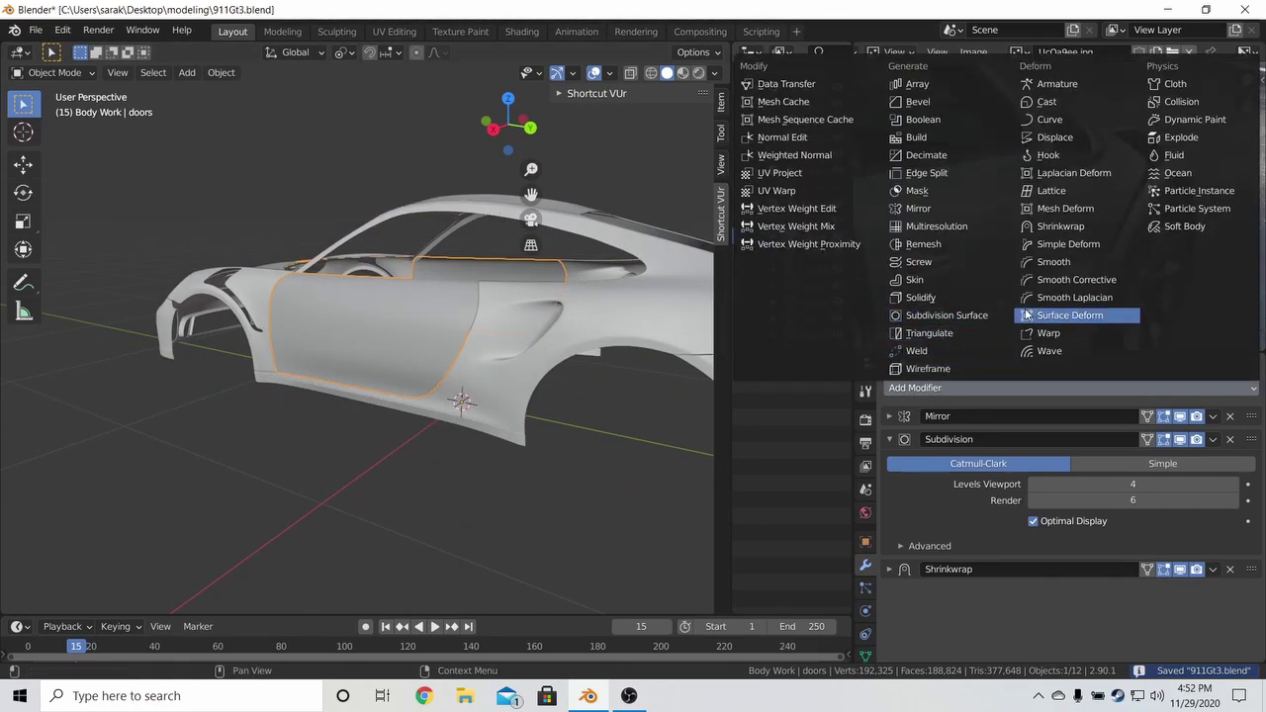
{"action": "left_click", "coordinate": [950, 297]}
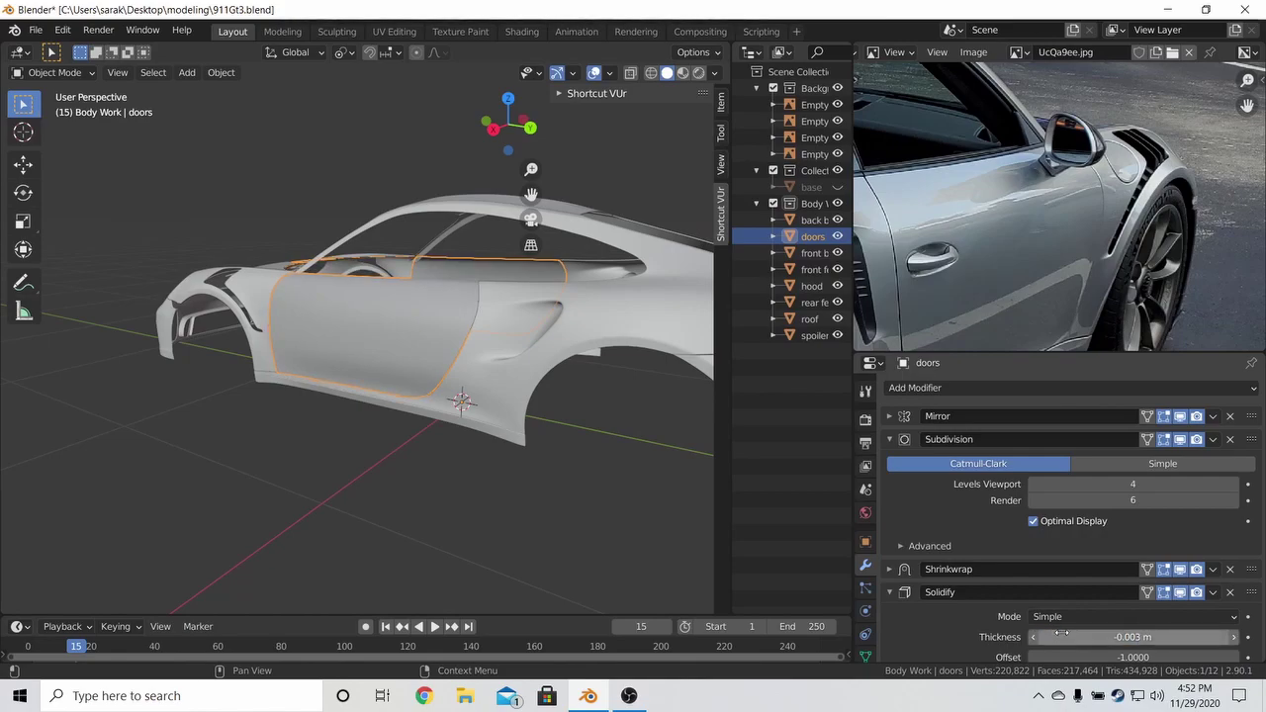
{"action": "left_click", "coordinate": [412, 326]}
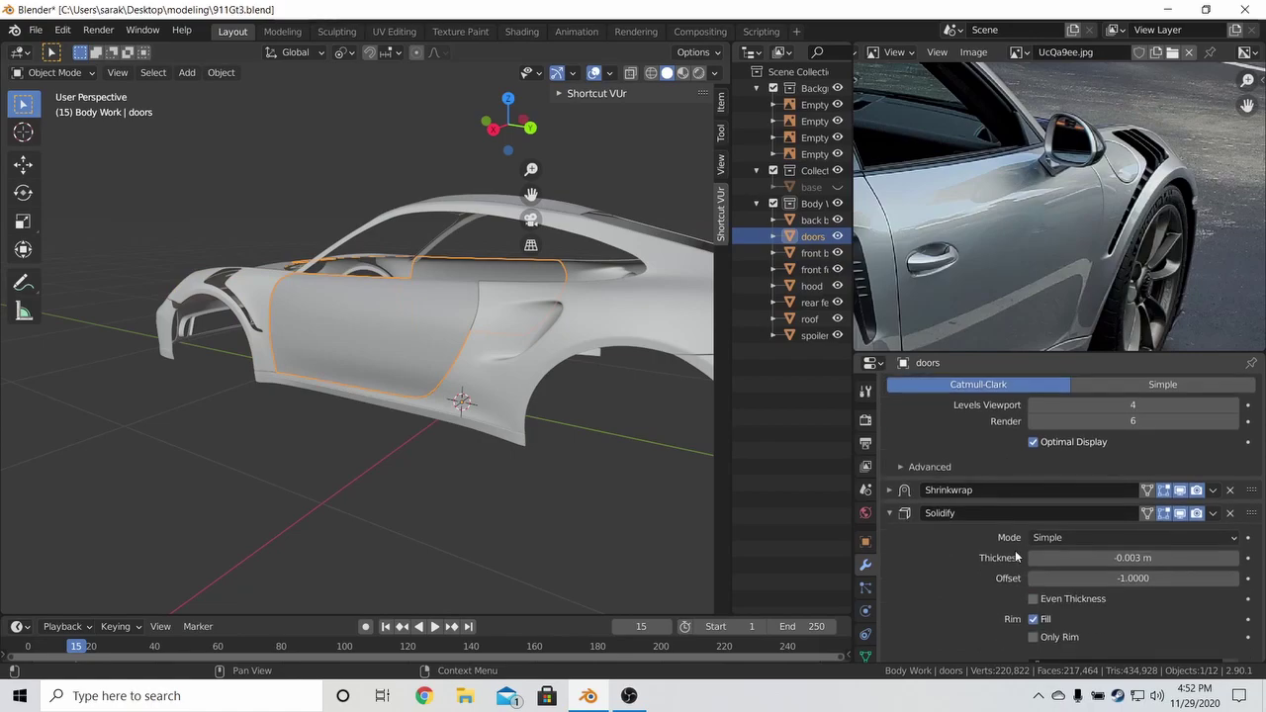
{"action": "scroll", "coordinate": [1068, 514], "scroll_direction": "down", "scroll_amount": 3}
Recalculate the normals of the whole doors mesh to face outside and save the file.
{"action": "key", "text": "Tab"}
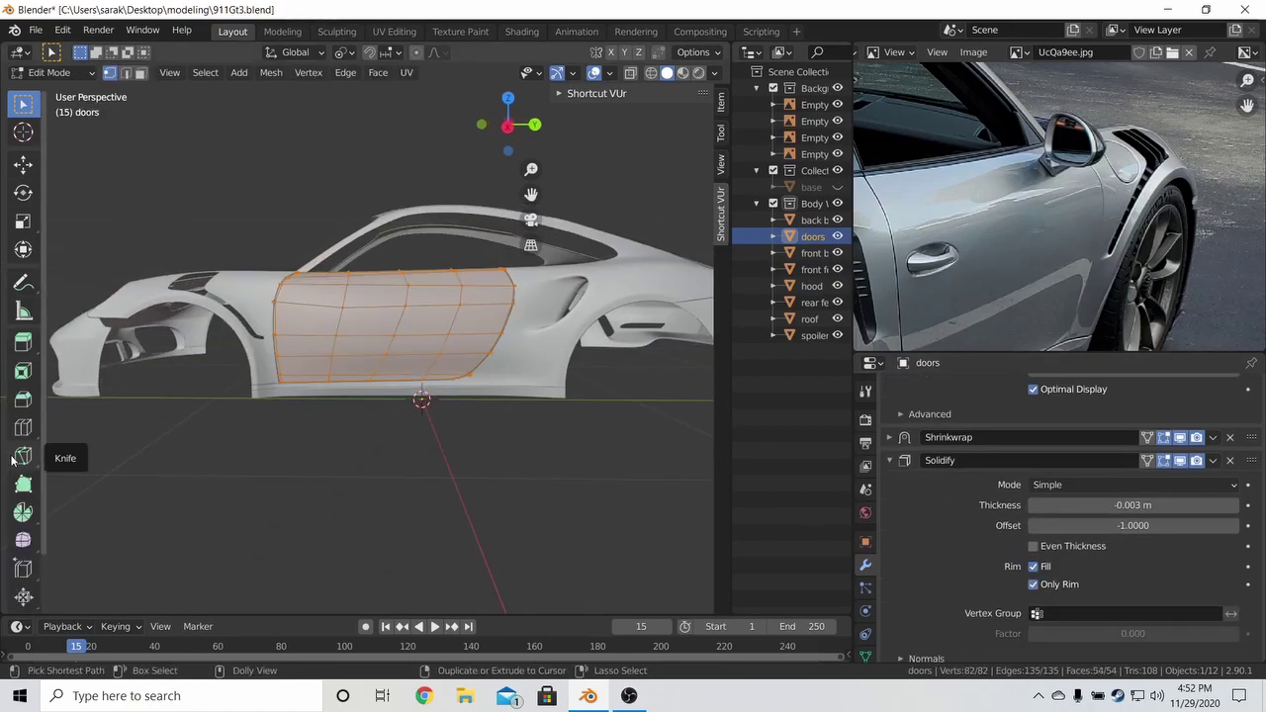
{"action": "key", "text": "ctrl+shift+n"}
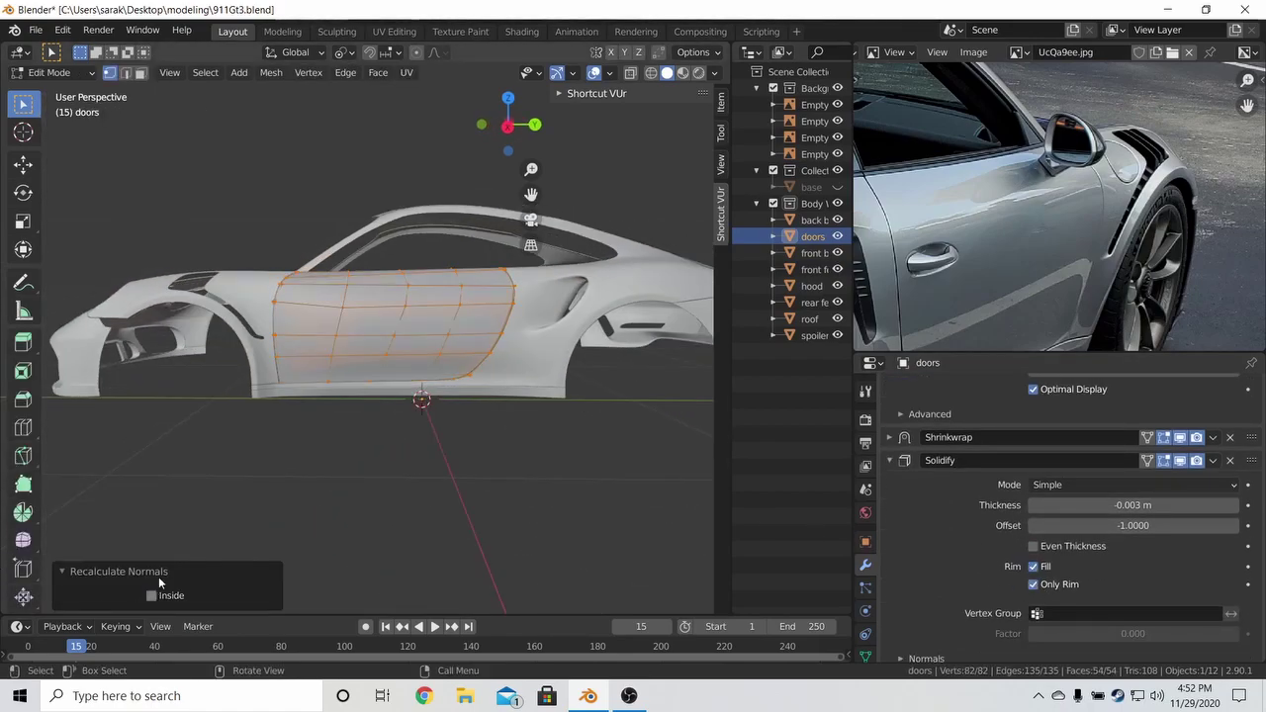
{"action": "middle_click_drag", "start_coordinate": [401, 262], "coordinate": [534, 267]}
{"action": "key", "text": "Tab"}
{"action": "key", "text": "alt+a"}
{"action": "key", "text": "ctrl+s"}
{"action": "scroll", "coordinate": [506, 297], "scroll_direction": "up", "scroll_amount": 5}
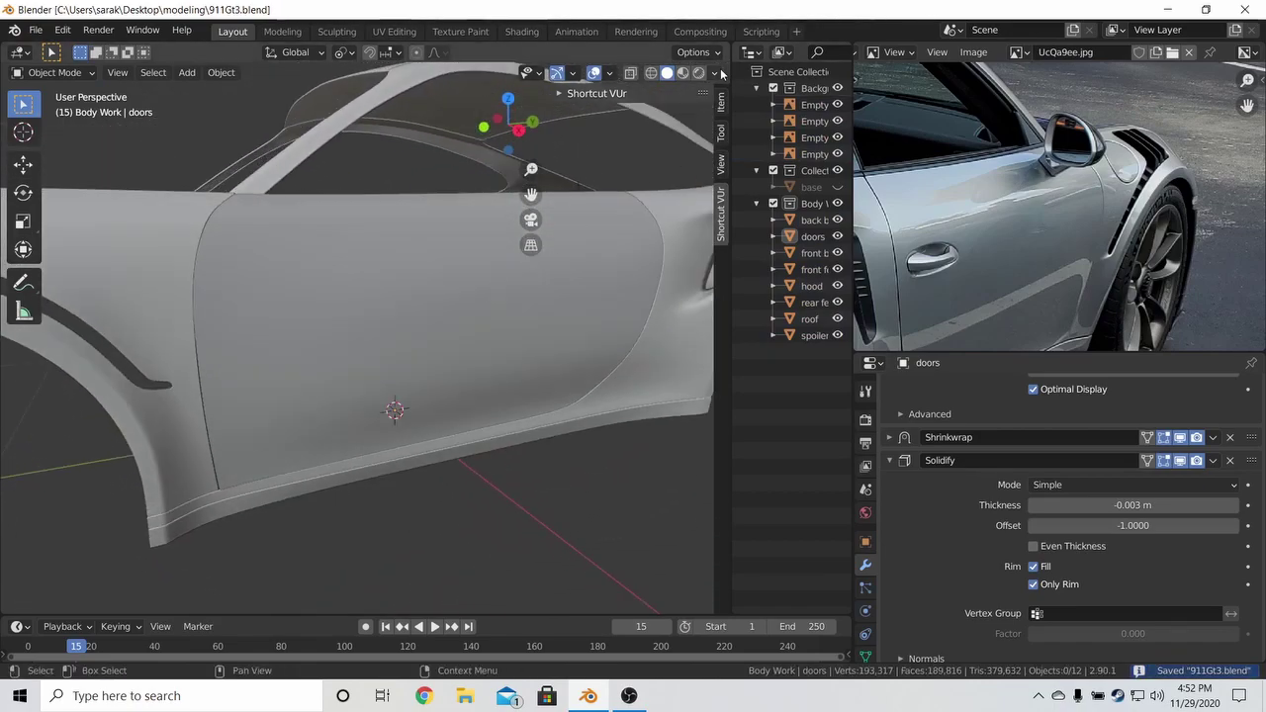
Preview the body reflections with a glossy red matcap from several angles, and restore the grey matcap.
{"action": "left_click", "coordinate": [717, 73]}
{"action": "left_click", "coordinate": [696, 148]}
{"action": "mouse_move", "coordinate": [371, 311]}
{"action": "middle_mouse_down"}
{"action": "mouse_move", "coordinate": [358, 310]}
{"action": "mouse_move", "coordinate": [347, 235]}
{"action": "mouse_move", "coordinate": [286, 247]}
{"action": "mouse_move", "coordinate": [269, 265]}
{"action": "mouse_move", "coordinate": [357, 312]}
{"action": "mouse_move", "coordinate": [409, 387]}
{"action": "mouse_move", "coordinate": [499, 403]}
{"action": "mouse_move", "coordinate": [464, 413]}
{"action": "mouse_move", "coordinate": [470, 425]}
{"action": "middle_mouse_up"}
{"action": "scroll", "coordinate": [408, 386], "scroll_direction": "down", "scroll_amount": 5}
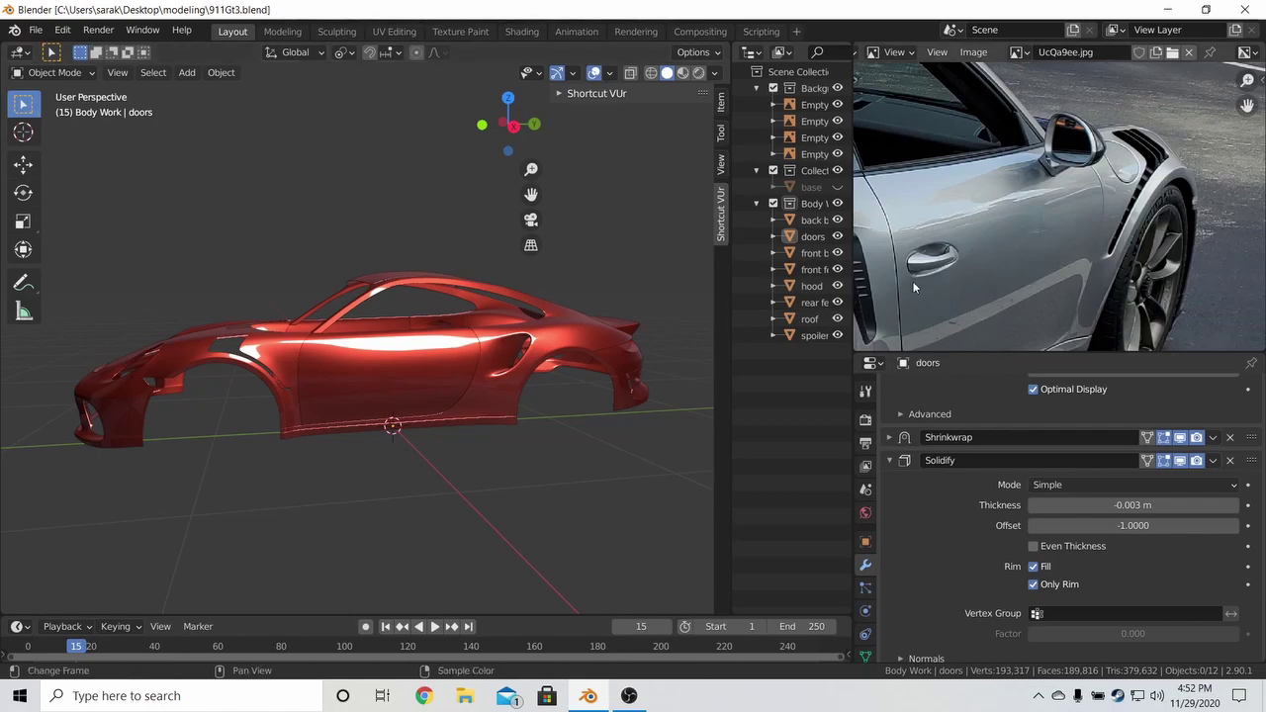
{"action": "mouse_move", "coordinate": [593, 391]}
{"action": "middle_mouse_down"}
{"action": "mouse_move", "coordinate": [518, 353]}
{"action": "mouse_move", "coordinate": [606, 387]}
{"action": "middle_mouse_up"}
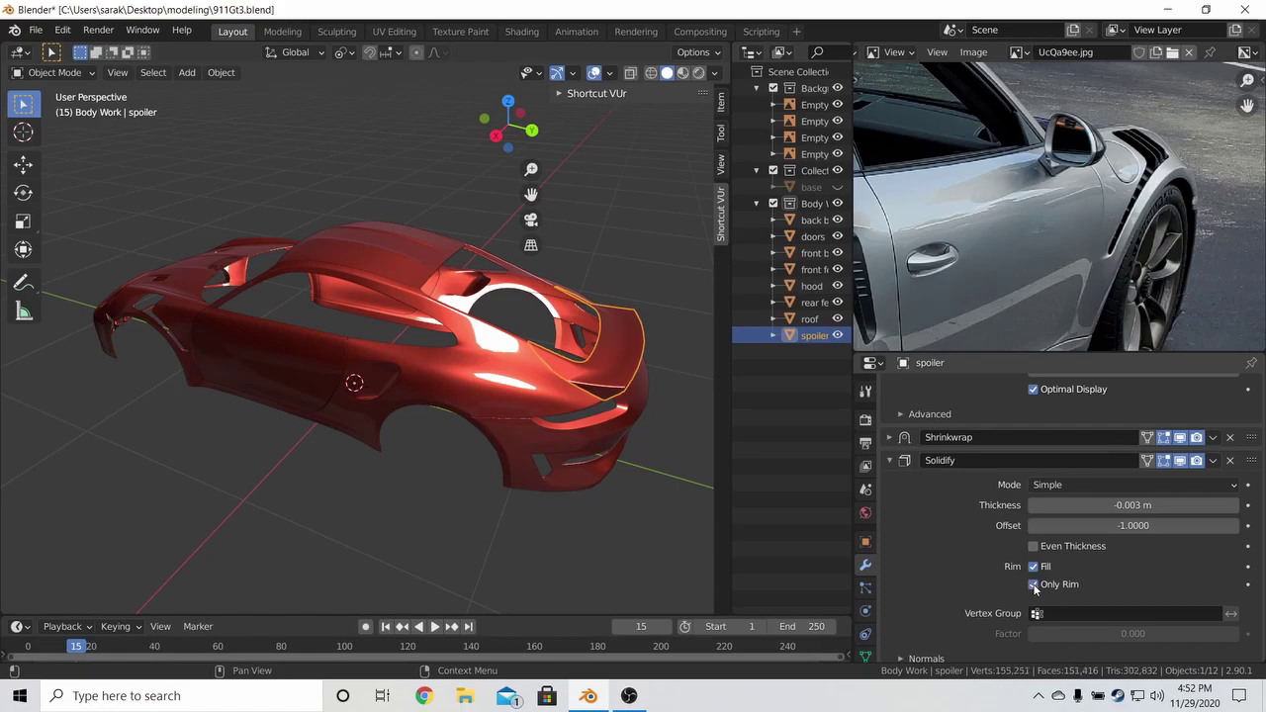
{"action": "scroll", "coordinate": [590, 459], "scroll_direction": "down", "scroll_amount": 4}
{"action": "left_click", "coordinate": [510, 421]}
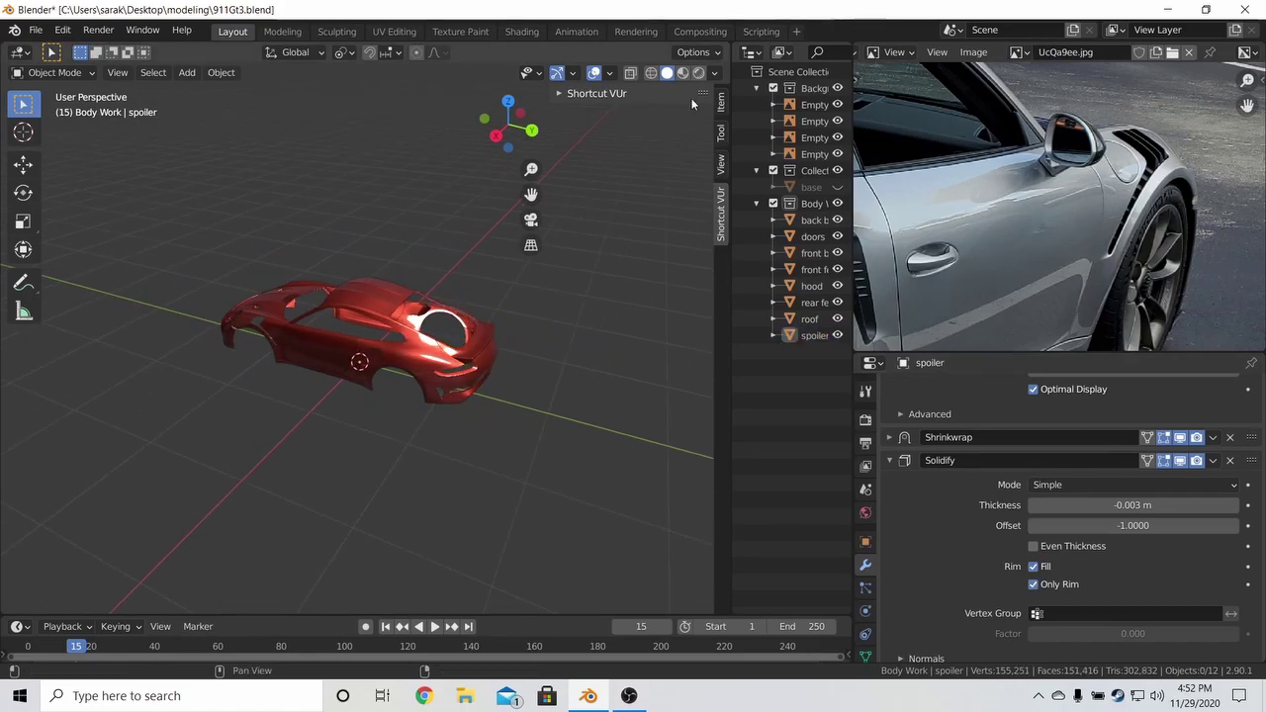
{"action": "left_click", "coordinate": [714, 74]}
{"action": "left_click", "coordinate": [648, 151]}
In the right orthographic view, slide the door's horizontal loop at handle height up to just above the blueprint's door handle.
{"action": "middle_click_drag", "start_coordinate": [396, 335], "coordinate": [524, 295]}
{"action": "scroll", "coordinate": [418, 364], "scroll_direction": "up", "scroll_amount": 6}
{"action": "left_click", "coordinate": [440, 362]}
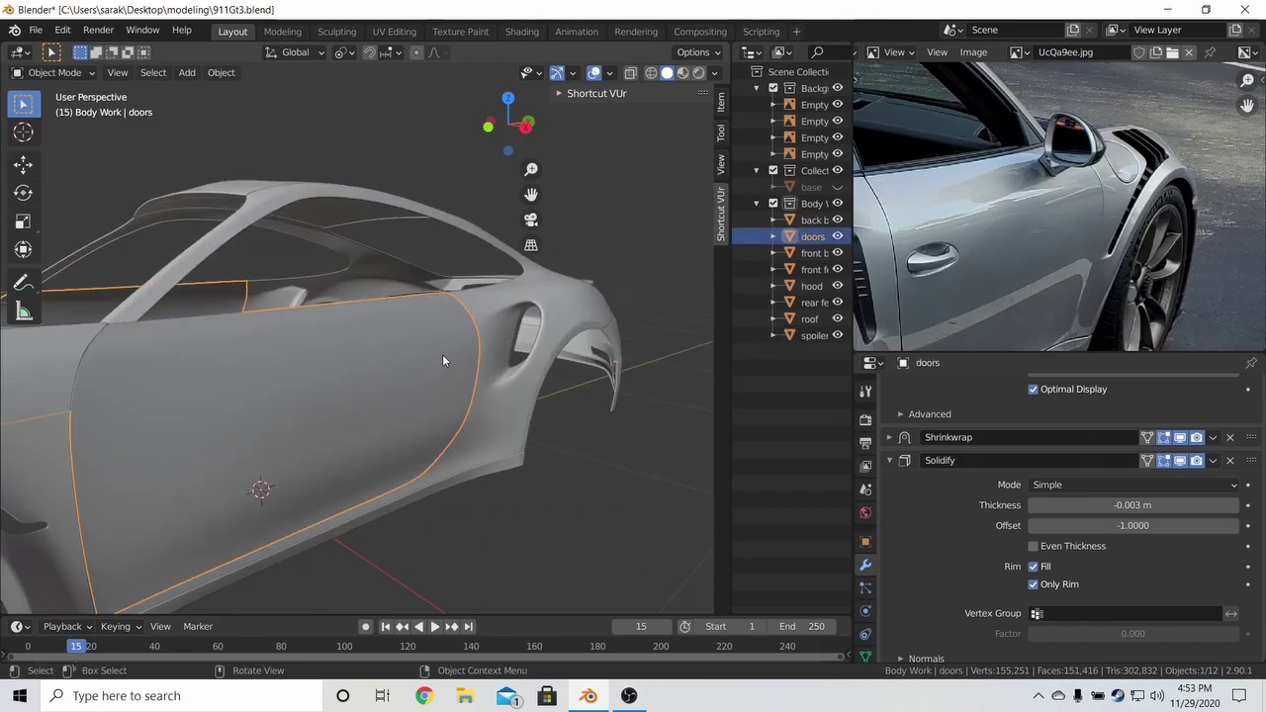
{"action": "key", "text": "Tab"}
{"action": "key", "text": "alt+a"}
{"action": "key", "text": "KP_3"}
{"action": "key", "text": "alt+z"}
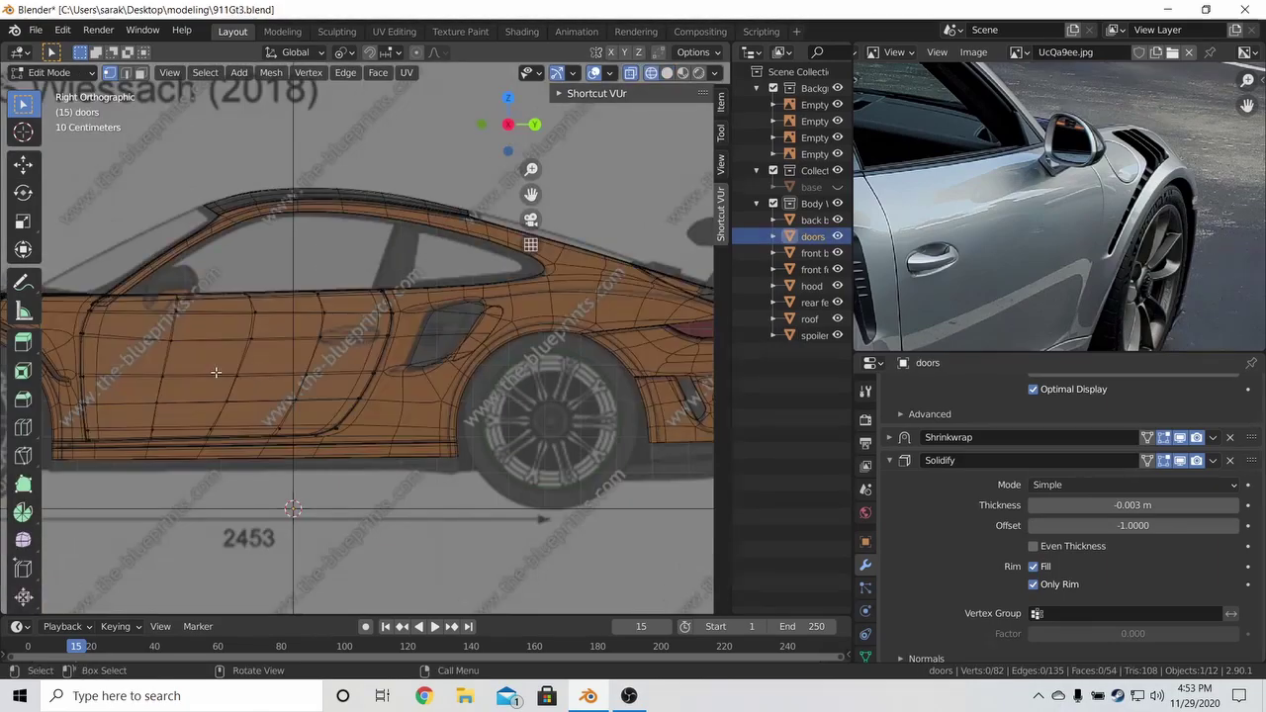
{"action": "scroll", "coordinate": [331, 328], "scroll_direction": "up", "scroll_amount": 4}
{"action": "middle_click_drag", "start_coordinate": [330, 328], "coordinate": [399, 327], "text": "shift"}
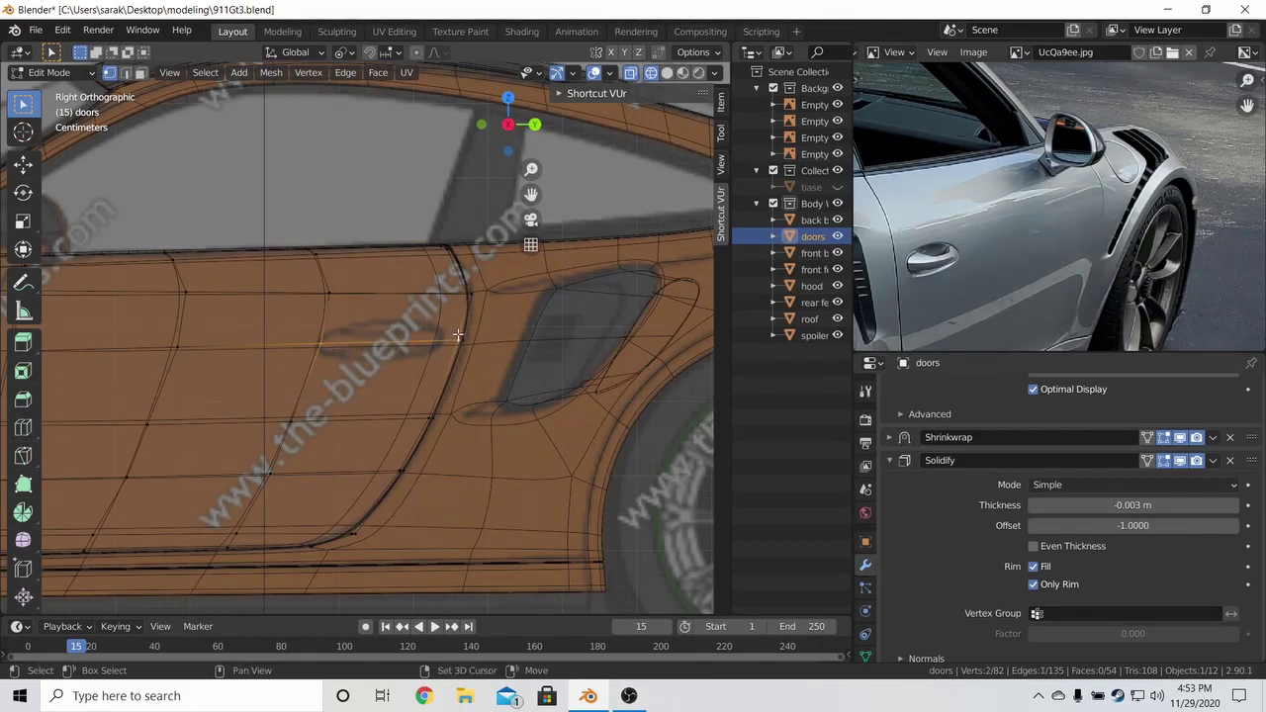
{"action": "key", "text": "g"}
{"action": "key", "text": "g"}
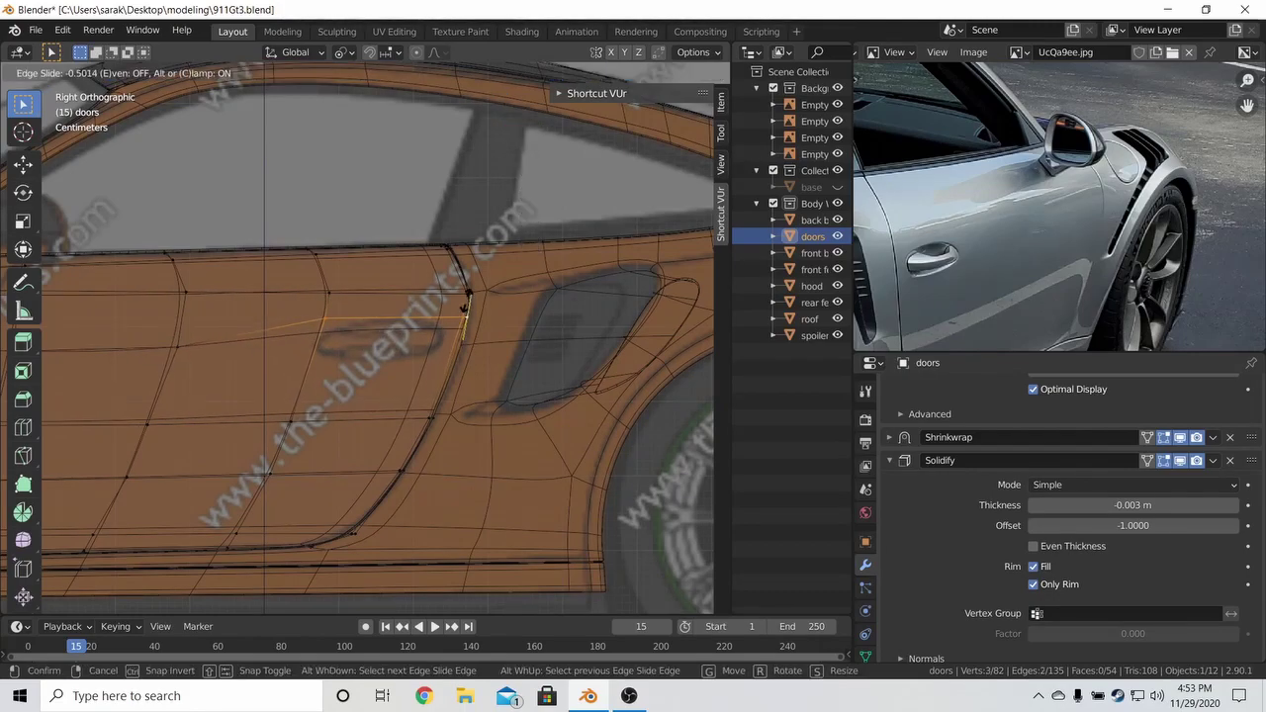
{"action": "left_click", "coordinate": [466, 300]}
{"action": "key", "text": "Tab"}
{"action": "key", "text": "Tab"}
Add a horizontal loop cut just below the blueprint's door handle with a slide factor of -0.084.
{"action": "key", "text": "ctrl+r"}
{"action": "left_click", "coordinate": [313, 367]}
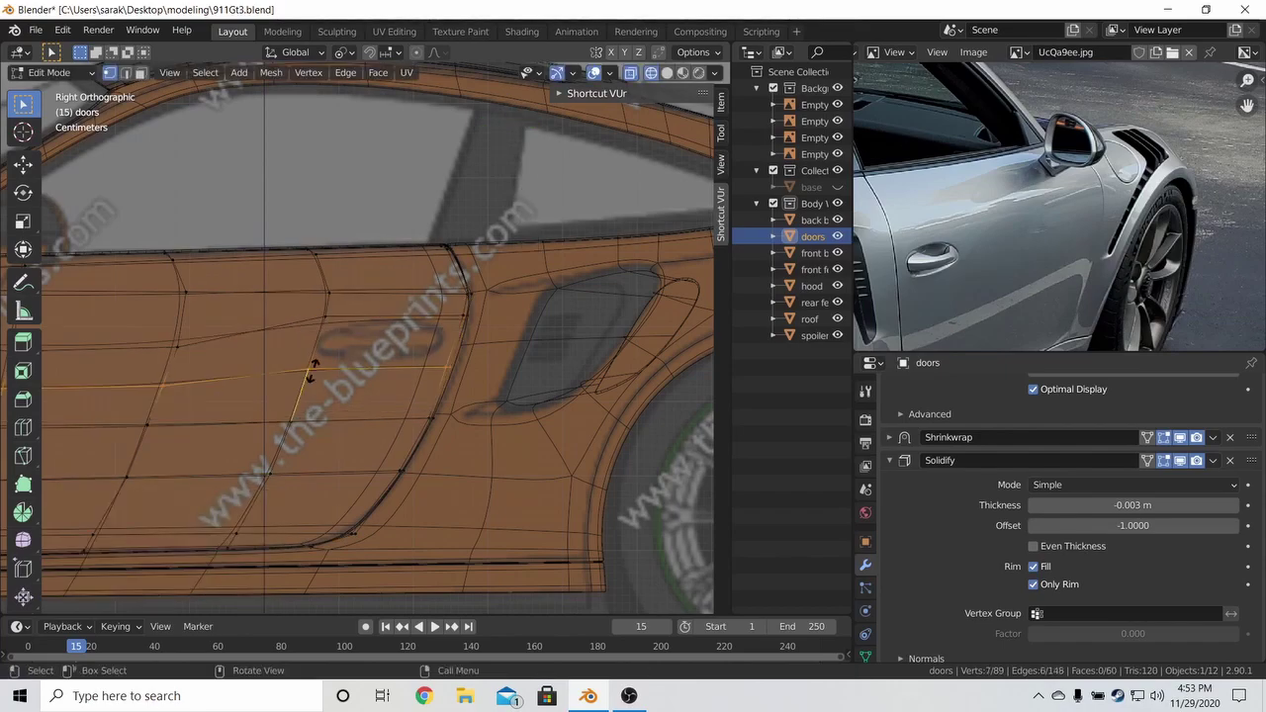
{"action": "left_click", "coordinate": [318, 374]}
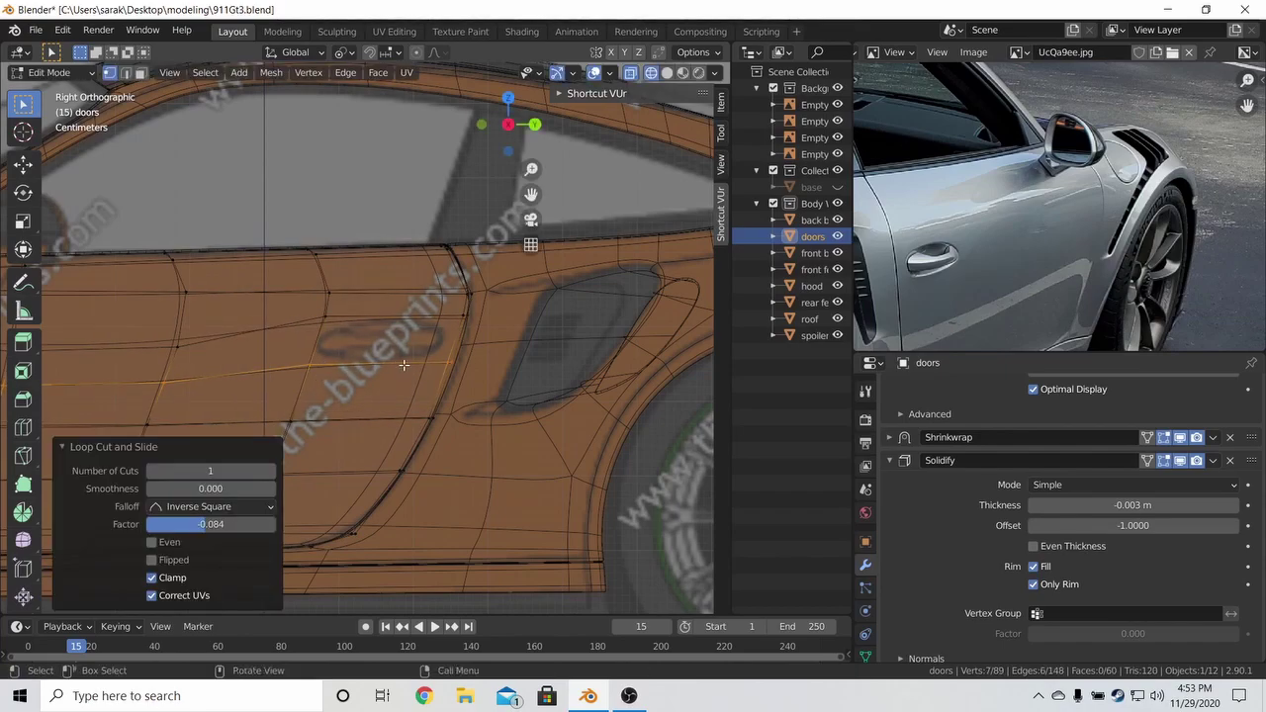
Add a supporting loop cut close to the door's rear edge with a slide factor of -0.865 and check the seam.
{"action": "key", "text": "ctrl+r"}
{"action": "left_click", "coordinate": [450, 319]}
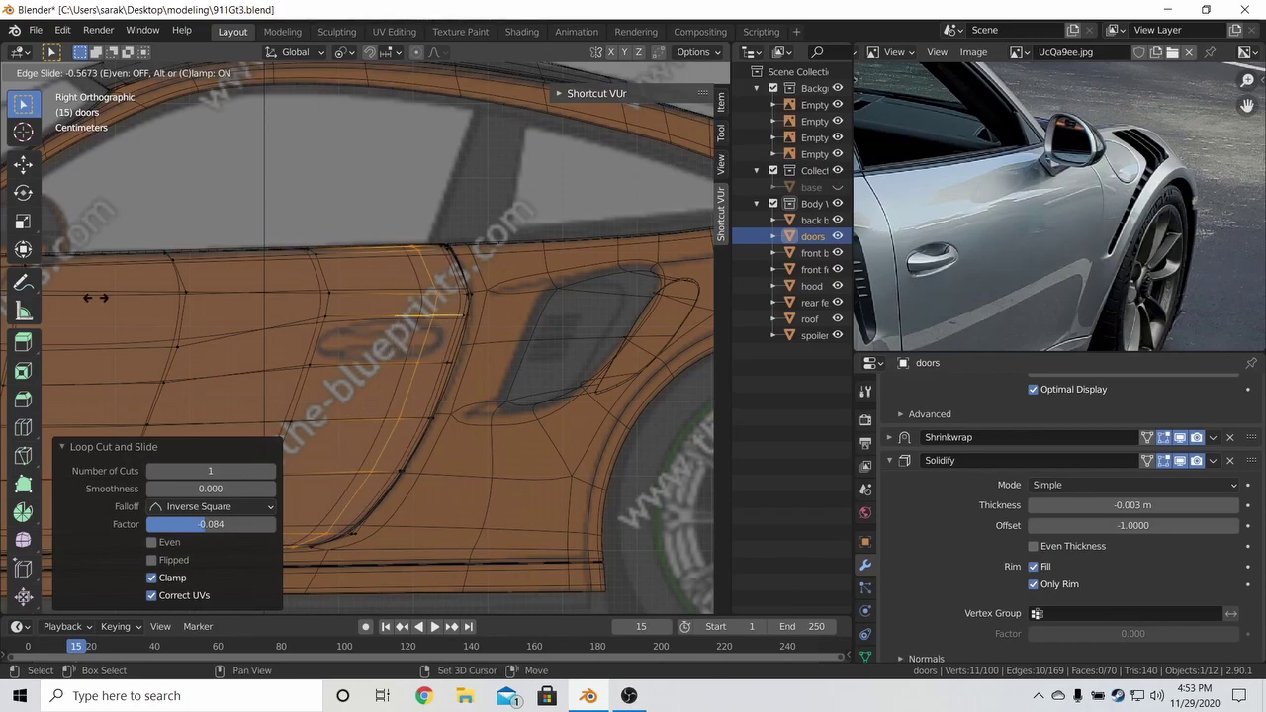
{"action": "left_click", "coordinate": [265, 284]}
{"action": "key", "text": "z"}
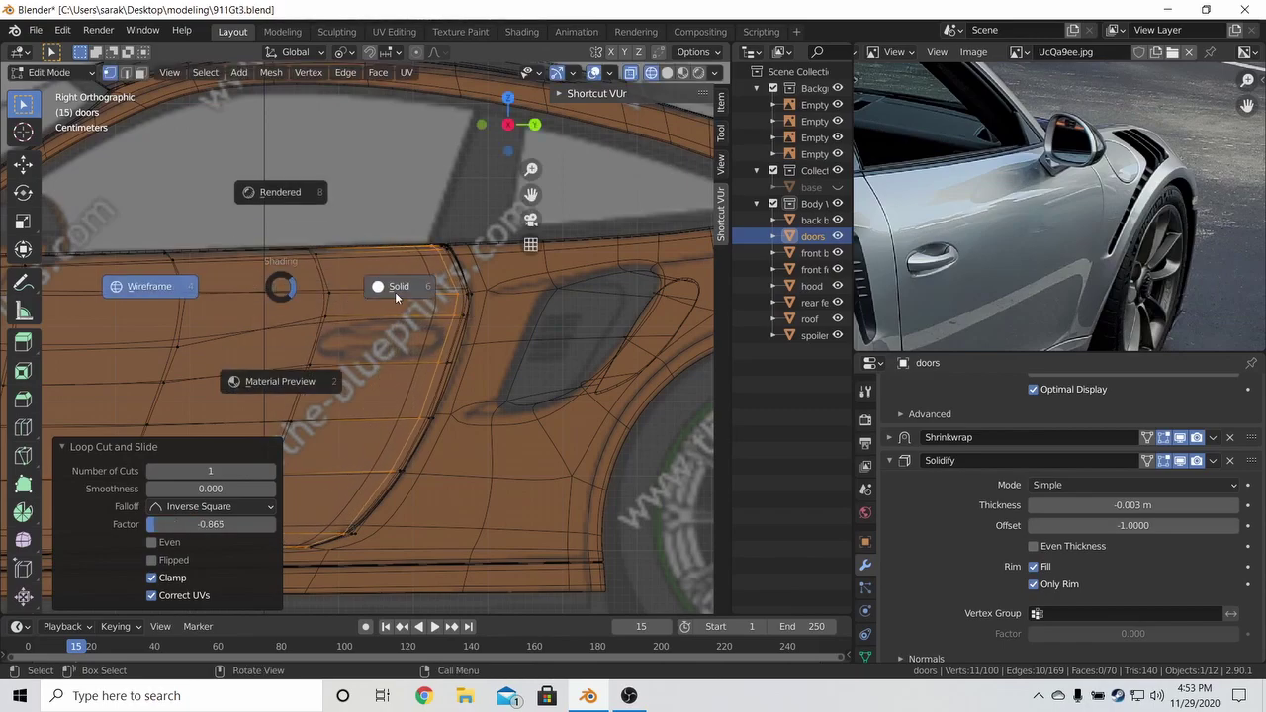
{"action": "left_click", "coordinate": [396, 283]}
{"action": "key", "text": "Tab"}
{"action": "key", "text": "a"}
{"action": "middle_click_drag", "start_coordinate": [424, 399], "coordinate": [492, 244], "text": "shift"}
Slide the bottom vertex at the door's lower rear corner forward along the bottom edge by a factor of about 0.62.
{"action": "key", "text": "Tab"}
{"action": "key", "text": "z"}
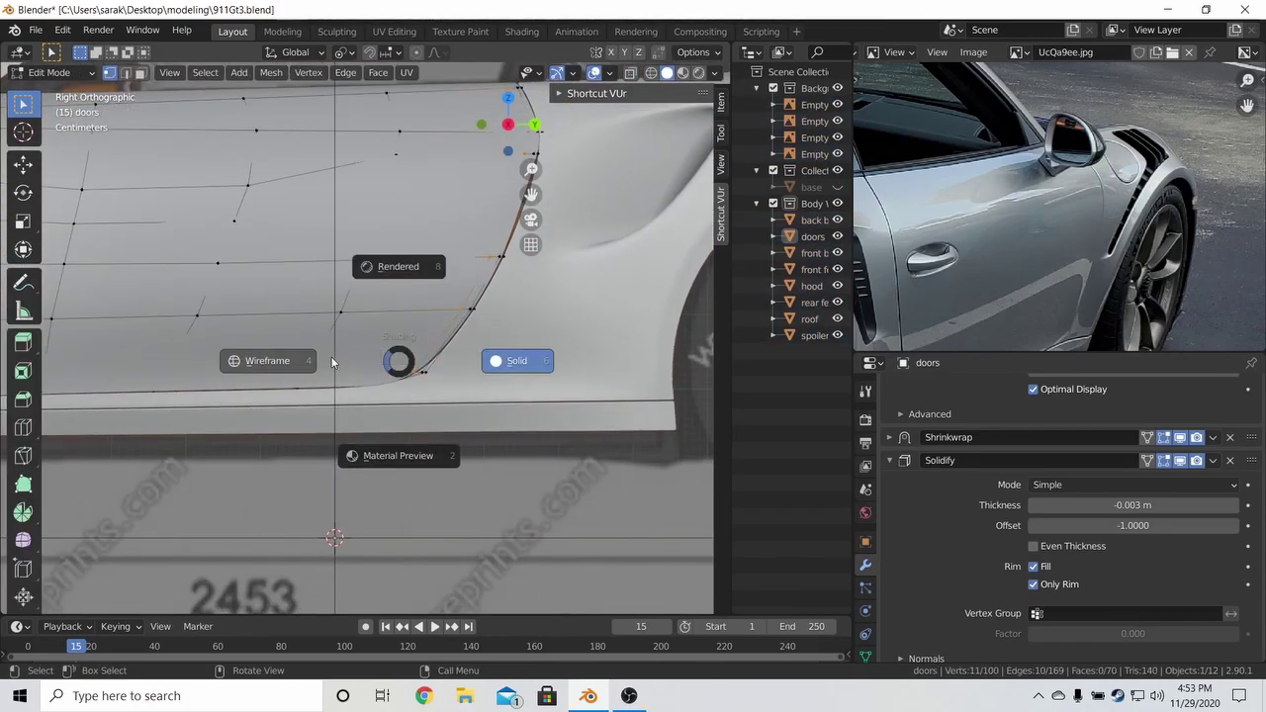
{"action": "left_click", "coordinate": [332, 360]}
{"action": "scroll", "coordinate": [373, 382], "scroll_direction": "up", "scroll_amount": 2}
{"action": "left_click", "coordinate": [437, 378], "text": "shift"}
{"action": "key", "text": "g"}
{"action": "key", "text": "g"}
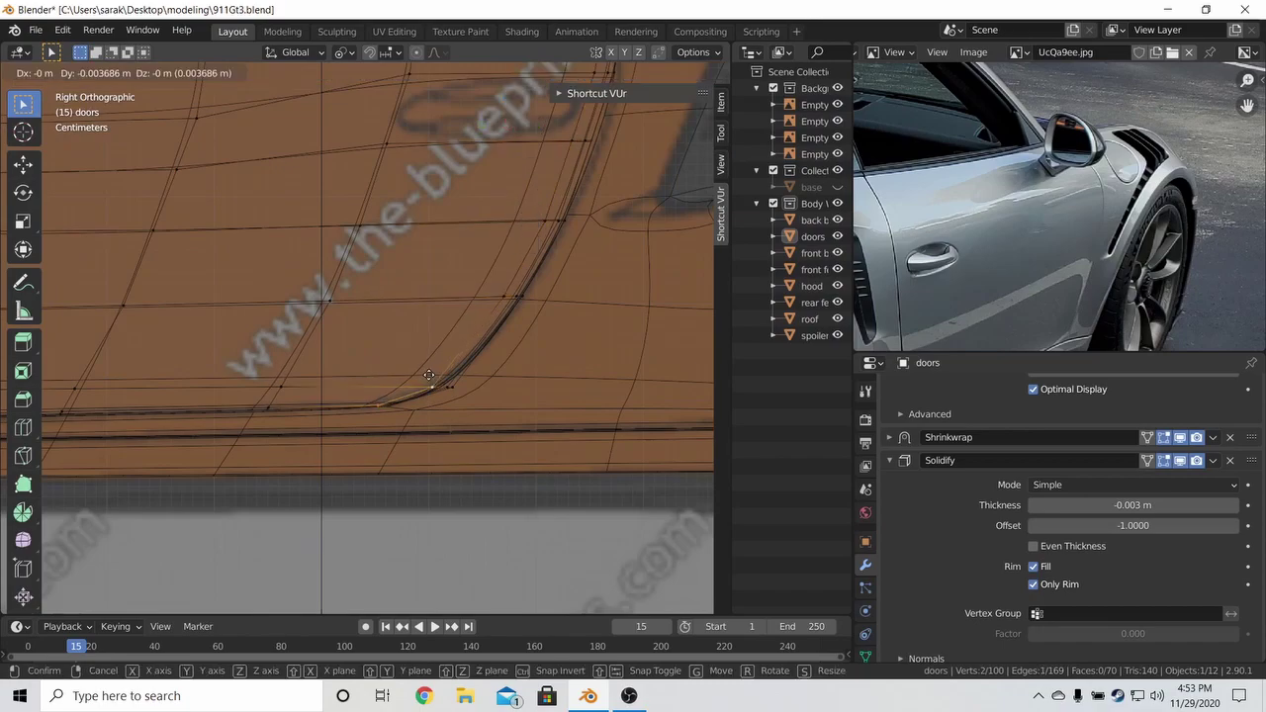
{"action": "right_click", "coordinate": [406, 374]}
{"action": "key", "text": "g"}
{"action": "key", "text": "g"}
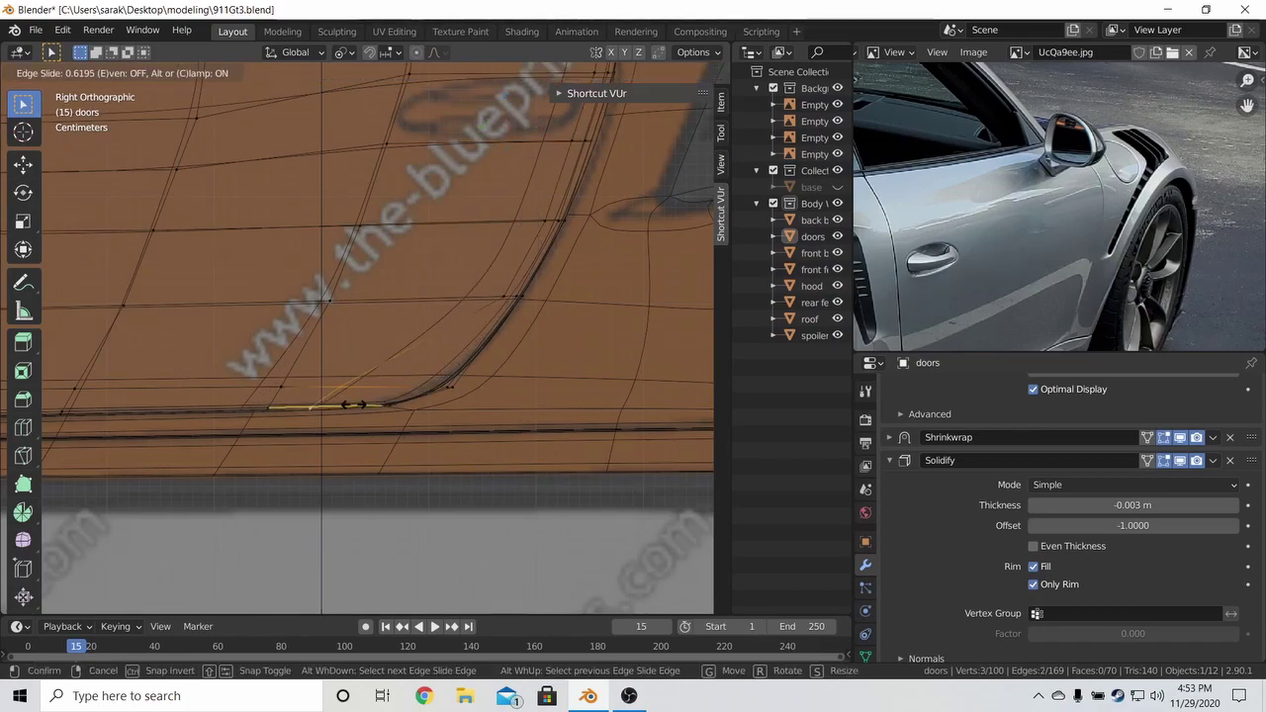
{"action": "left_click", "coordinate": [353, 404]}
Check the door's lower rear seam in solid shading and save the file.
{"action": "key", "text": "z"}
{"action": "left_click", "coordinate": [471, 397]}
{"action": "key", "text": "Tab"}
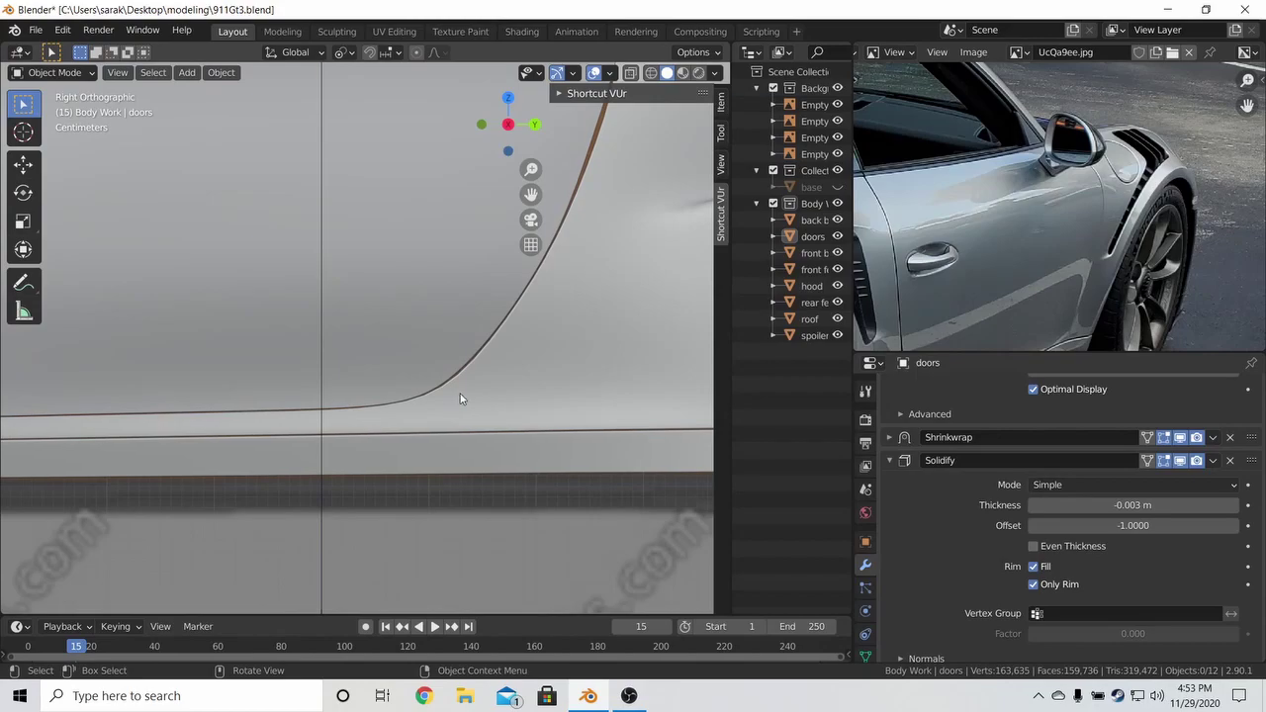
{"action": "scroll", "coordinate": [472, 400], "scroll_direction": "down", "scroll_amount": 3}
{"action": "key", "text": "ctrl+s"}
{"action": "middle_click_drag", "start_coordinate": [481, 346], "coordinate": [452, 370]}
{"action": "scroll", "coordinate": [409, 353], "scroll_direction": "down", "scroll_amount": 2}
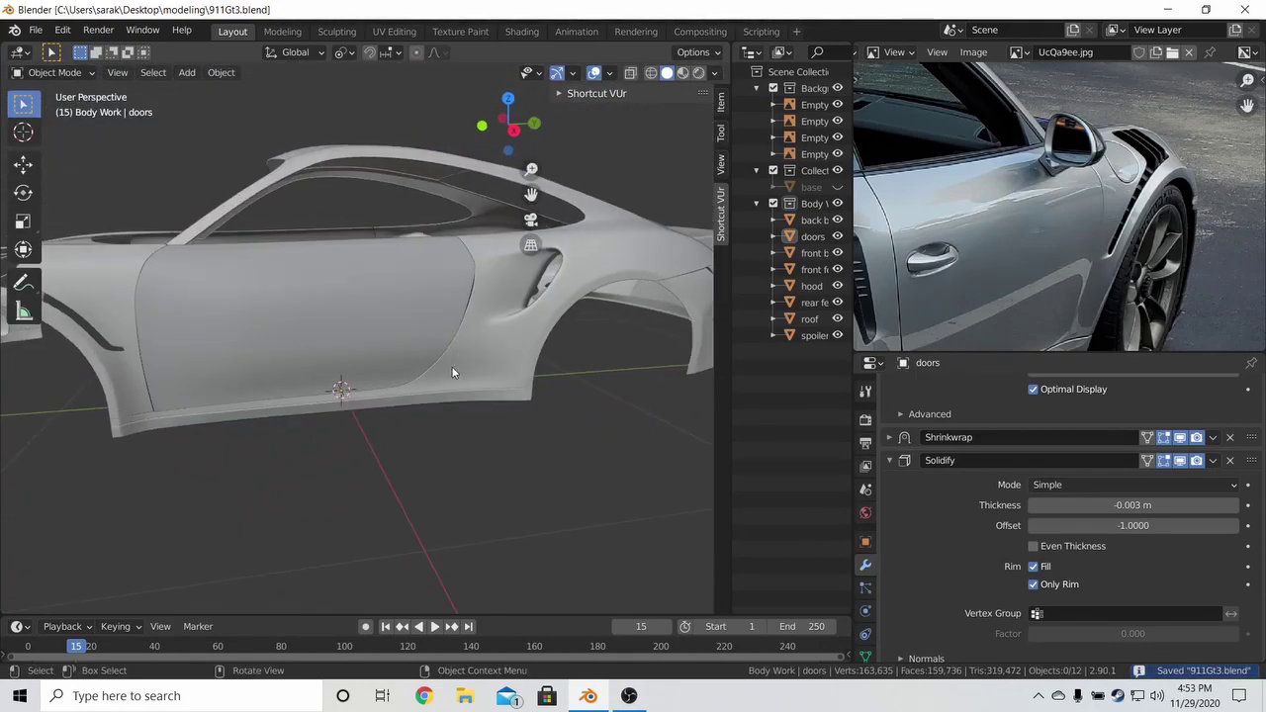
Shift the mid-height vertices of the door's rear edge about 0.002 m along Y.
{"action": "scroll", "coordinate": [491, 282], "scroll_direction": "up", "scroll_amount": 3}
{"action": "key", "text": "Tab"}
{"action": "key", "text": "alt+z"}
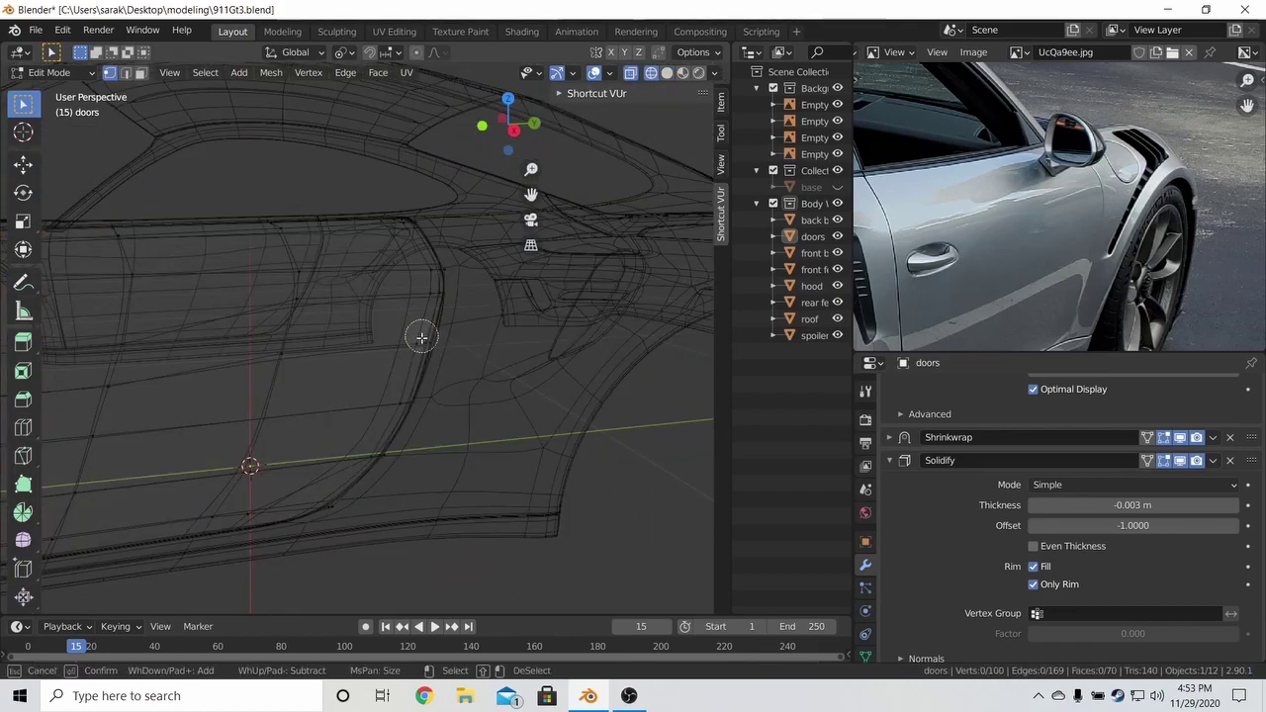
{"action": "key", "text": "g"}
{"action": "key", "text": "y"}
{"action": "left_click", "coordinate": [463, 346]}
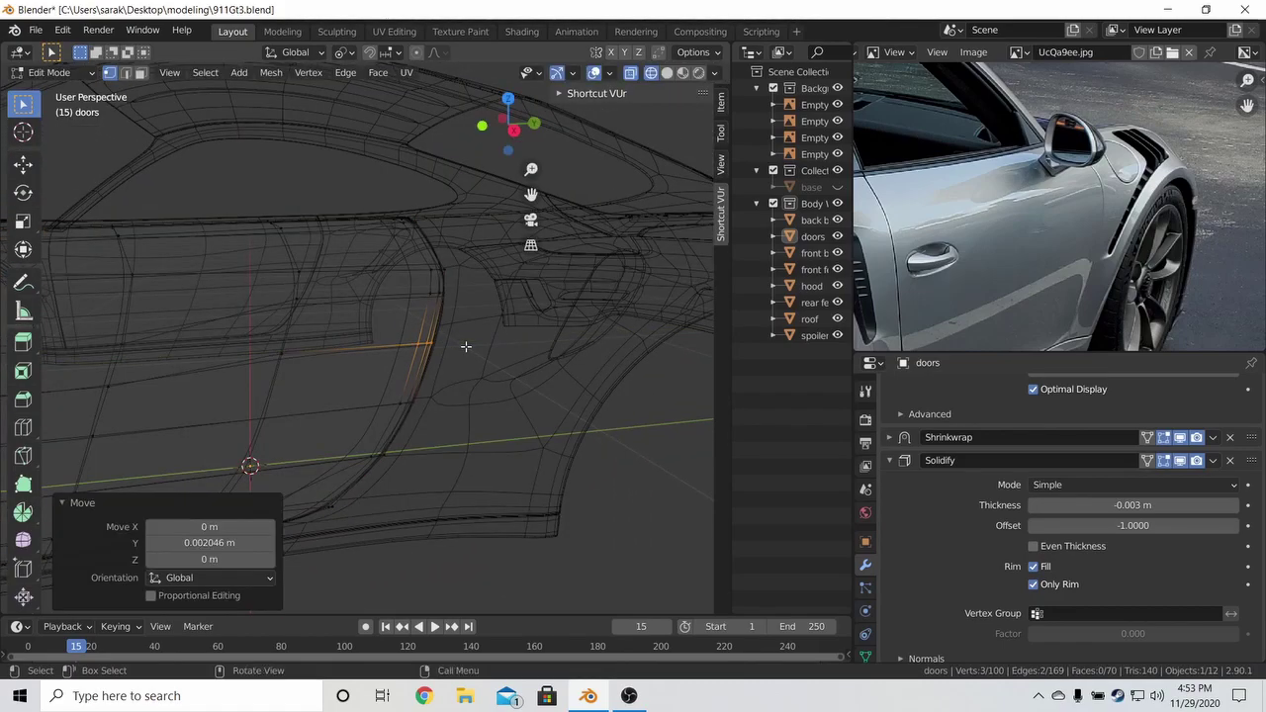
{"action": "key", "text": "alt+z"}
{"action": "key", "text": "Tab"}
{"action": "key", "text": "z"}
{"action": "left_click", "coordinate": [397, 323]}
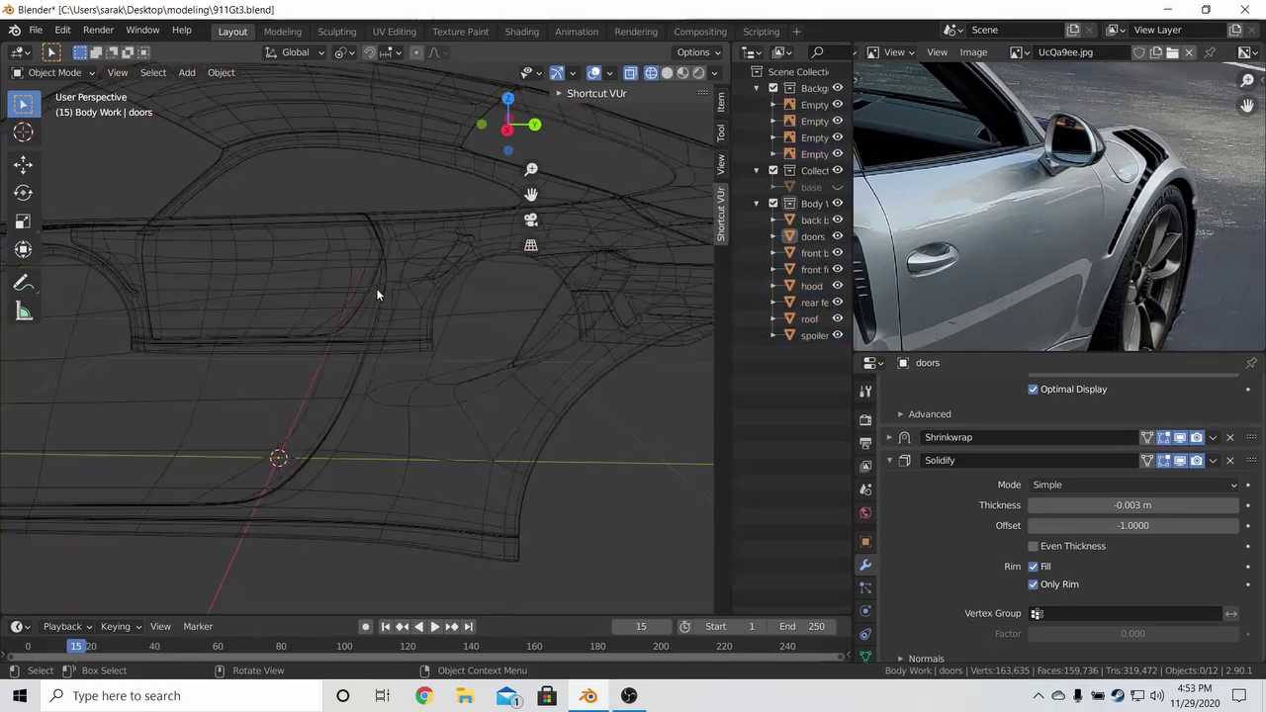
Slide the two upper vertices of the door's rear edge slightly to even out the rear fender gap.
{"action": "key", "text": "Tab"}
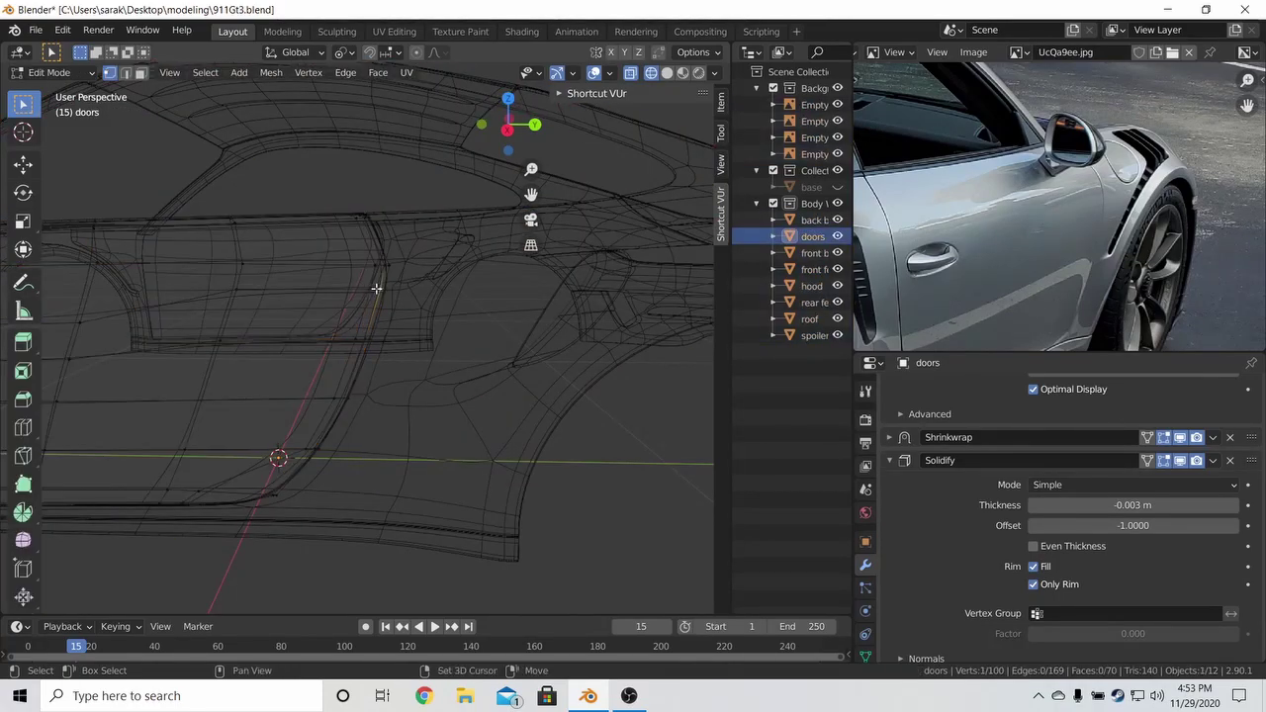
{"action": "key", "text": "g"}
{"action": "key", "text": "g"}
{"action": "left_click", "coordinate": [388, 293]}
{"action": "left_click_drag", "start_coordinate": [376, 254], "coordinate": [402, 270]}
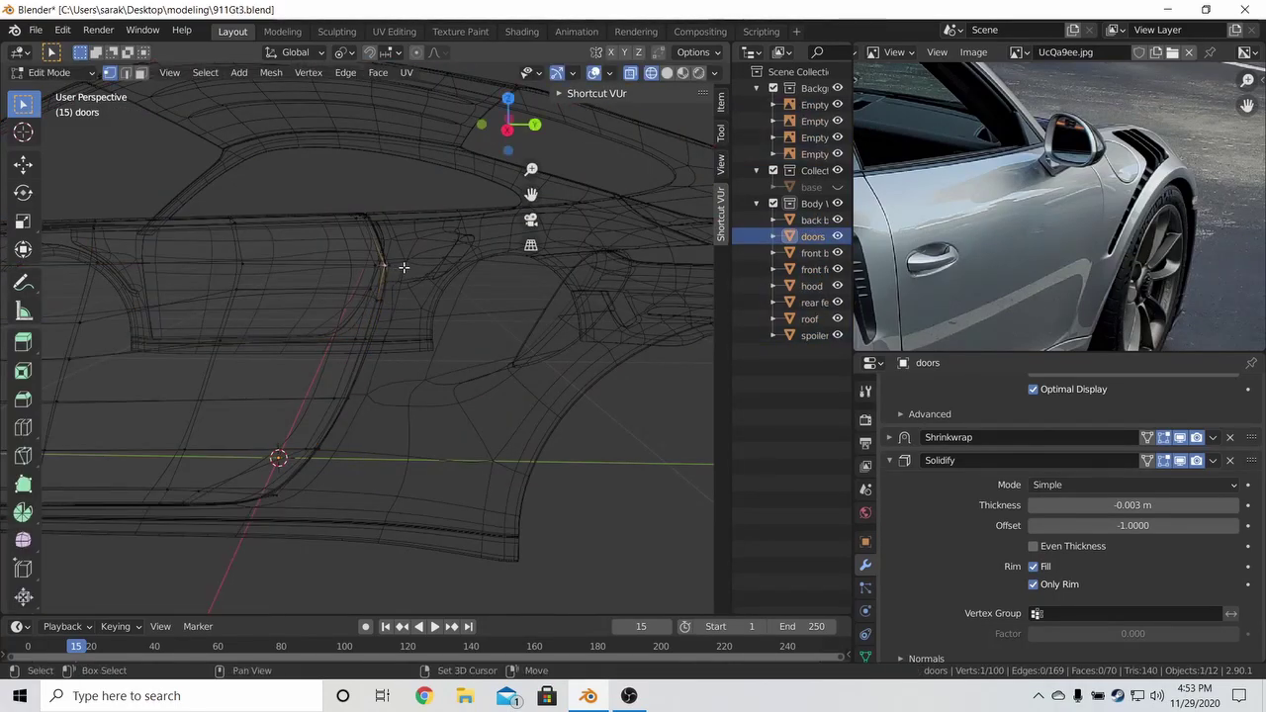
{"action": "key", "text": "g"}
{"action": "key", "text": "g"}
{"action": "left_click", "coordinate": [387, 265]}
{"action": "key", "text": "shift+z"}
{"action": "key", "text": "Tab"}
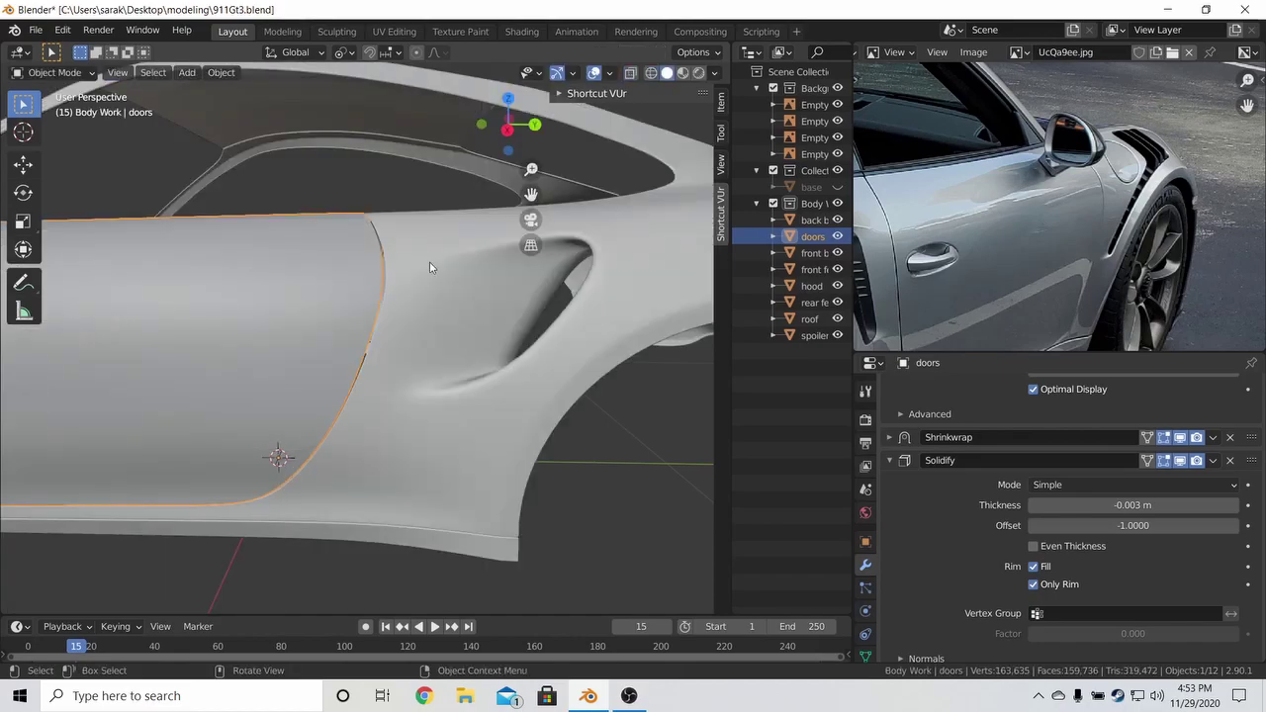
In the right side view, shift the upper vertices of the door's rear edge about 0.002 m along Y and 0.010 m down.
{"action": "key", "text": "a"}
{"action": "middle_click_drag", "start_coordinate": [431, 274], "coordinate": [441, 287]}
{"action": "key", "text": "alt+a"}
{"action": "key", "text": "KP_3"}
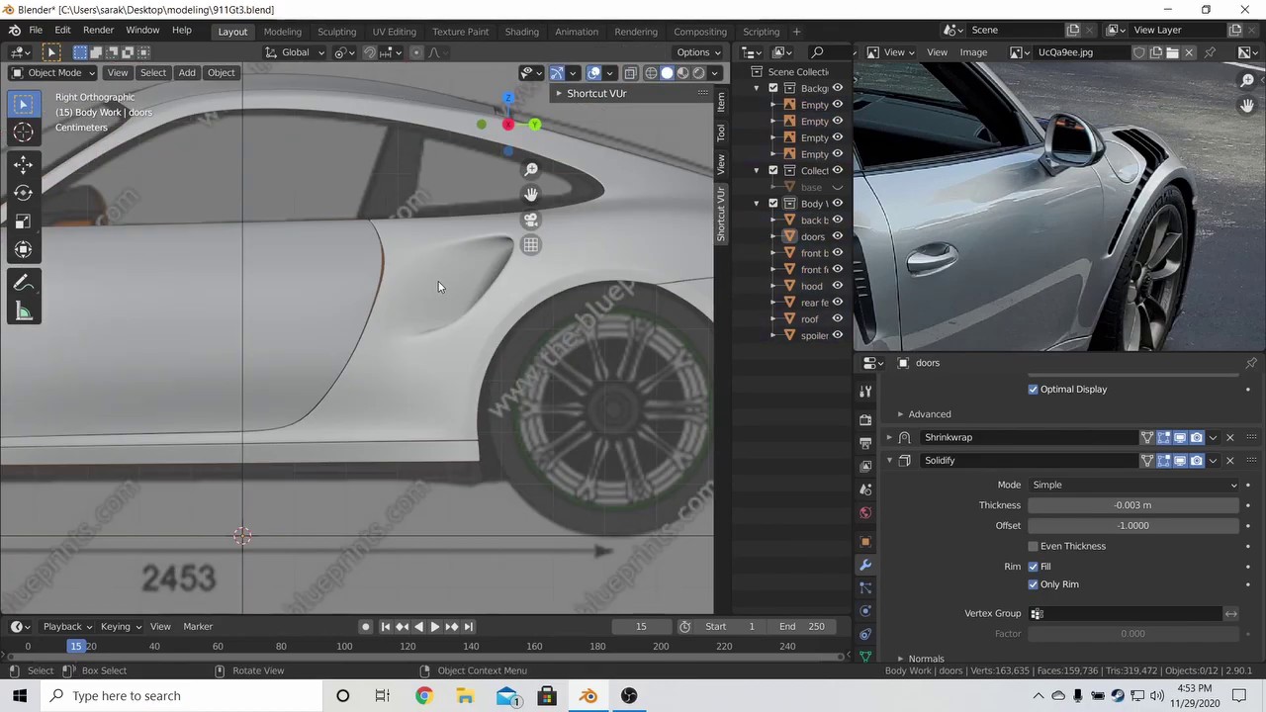
{"action": "scroll", "coordinate": [439, 281], "scroll_direction": "up", "scroll_amount": 5}
{"action": "key", "text": "Tab"}
{"action": "scroll", "coordinate": [438, 281], "scroll_direction": "up", "scroll_amount": 2}
{"action": "key", "text": "shift+z"}
{"action": "key", "text": "a"}
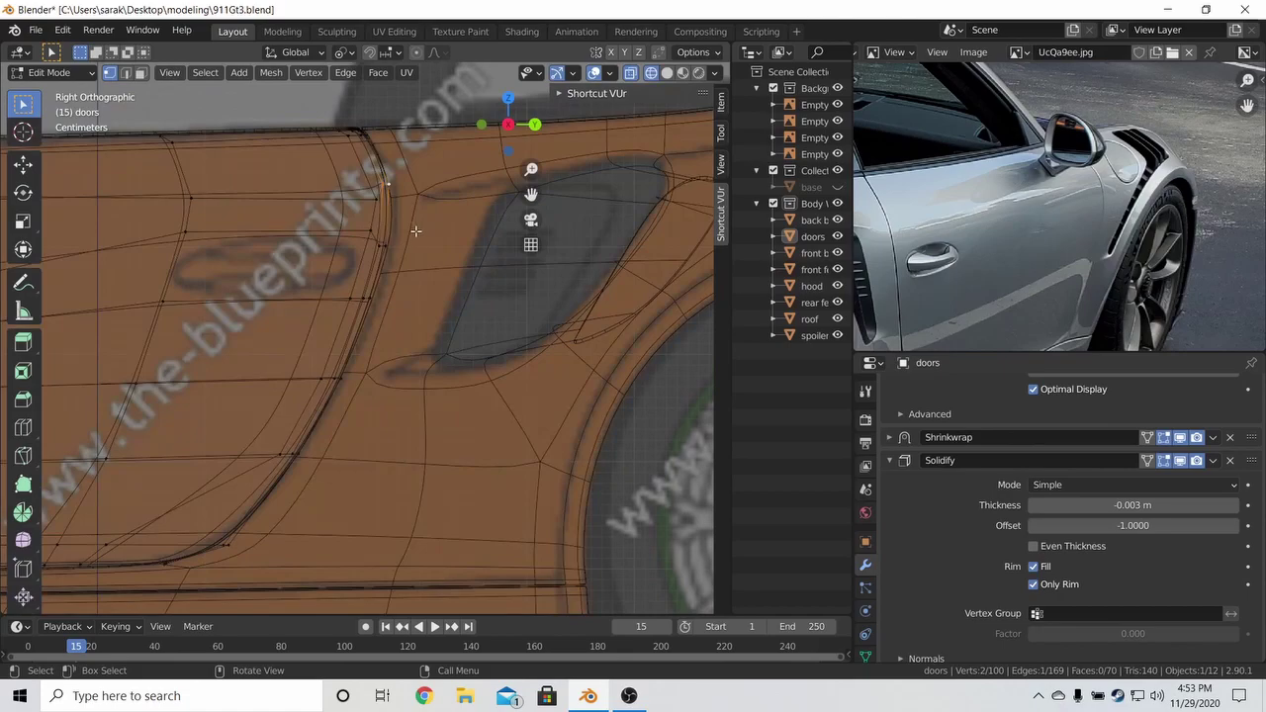
{"action": "key", "text": "g"}
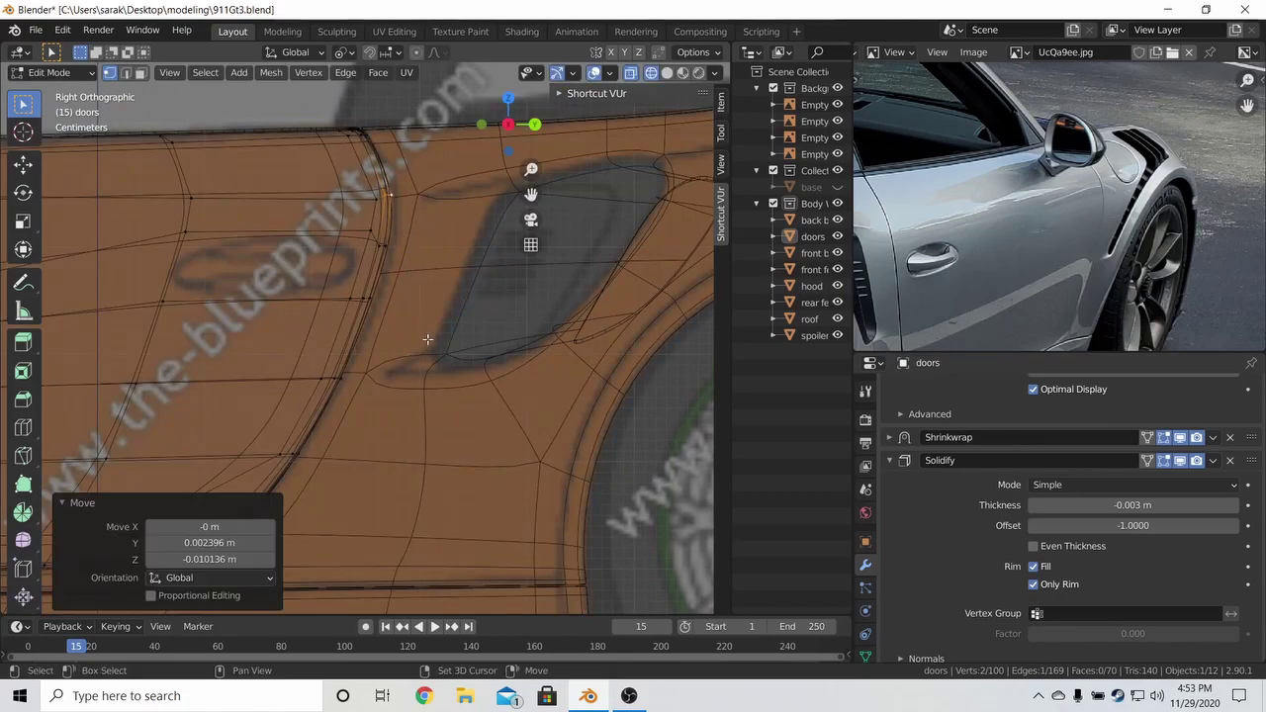
Move the next vertices down the door's rear edge about 0.003 m along Y and 0.002 m up, and save the file.
{"action": "key", "text": "alt+a"}
{"action": "key", "text": "c"}
{"action": "key", "text": "g"}
{"action": "left_click", "coordinate": [389, 242]}
{"action": "key", "text": "z"}
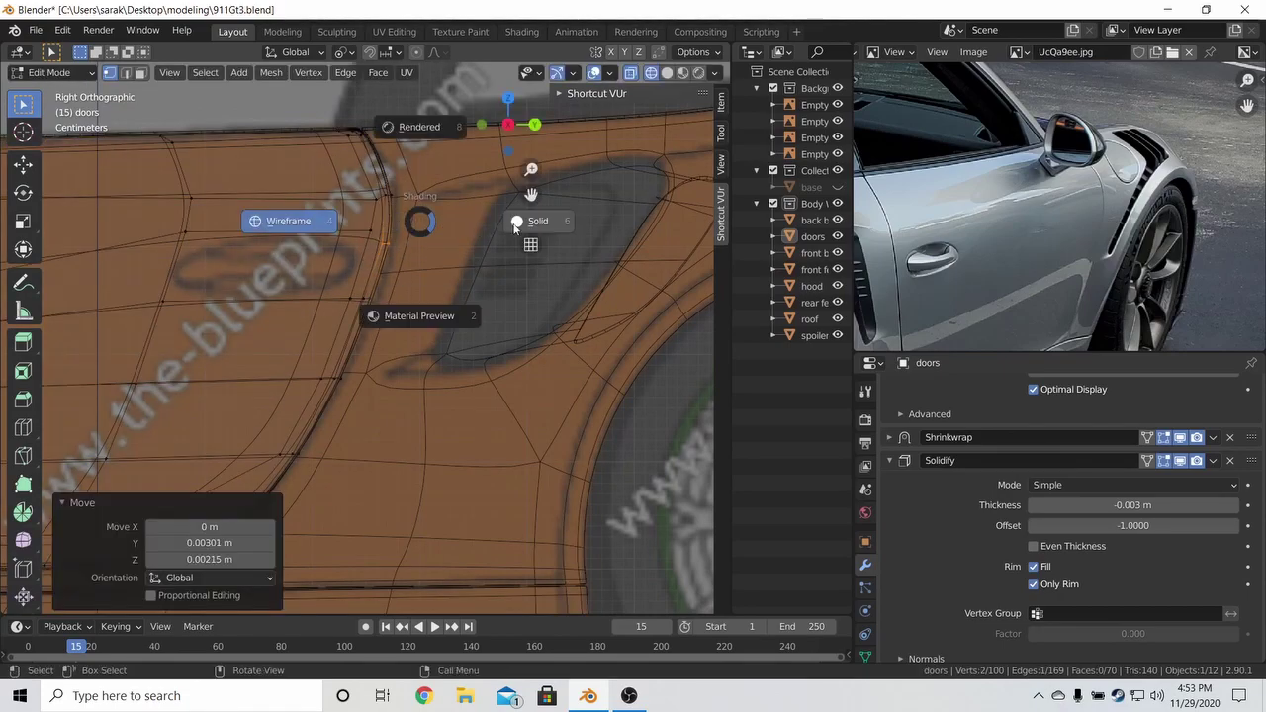
{"action": "left_click", "coordinate": [515, 222]}
{"action": "key", "text": "Tab"}
{"action": "scroll", "coordinate": [484, 235], "scroll_direction": "down", "scroll_amount": 2}
{"action": "key", "text": "ctrl+s"}
Inset the door face over the blueprint's handle by about 0.007 m.
{"action": "key", "text": "Tab"}
{"action": "scroll", "coordinate": [370, 249], "scroll_direction": "up", "scroll_amount": 2}
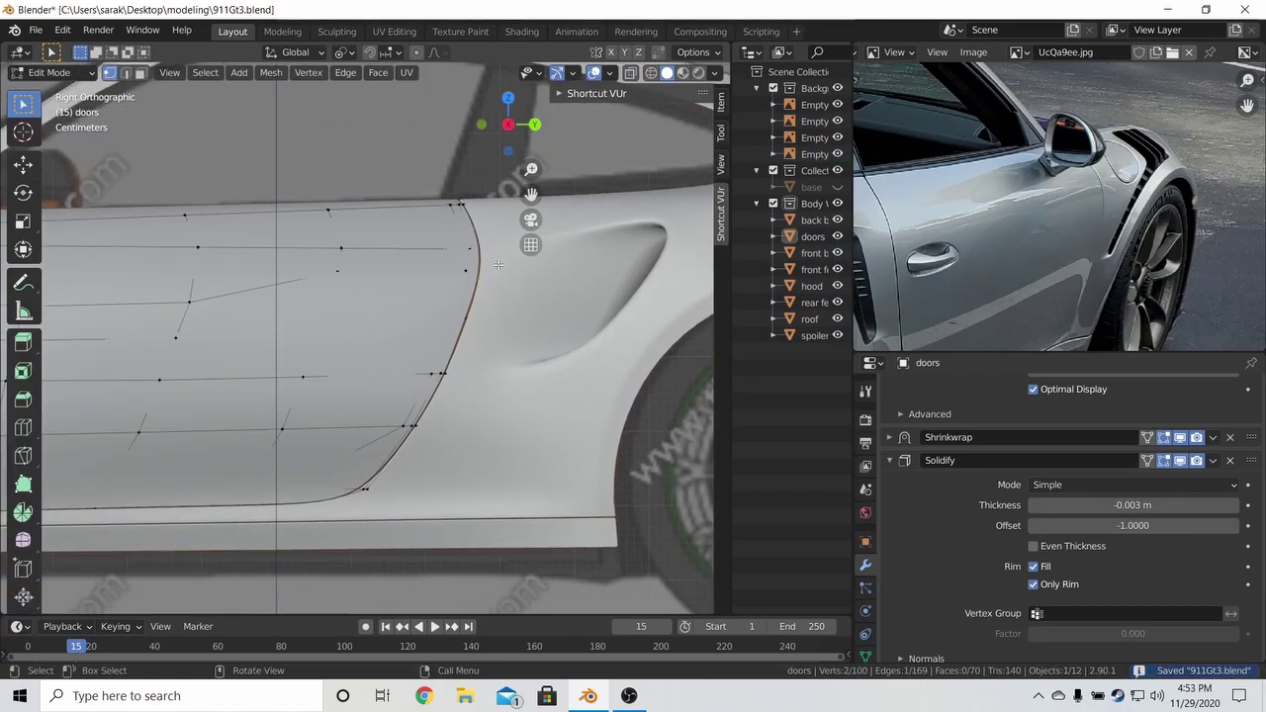
{"action": "key", "text": "z"}
{"action": "left_click", "coordinate": [391, 292]}
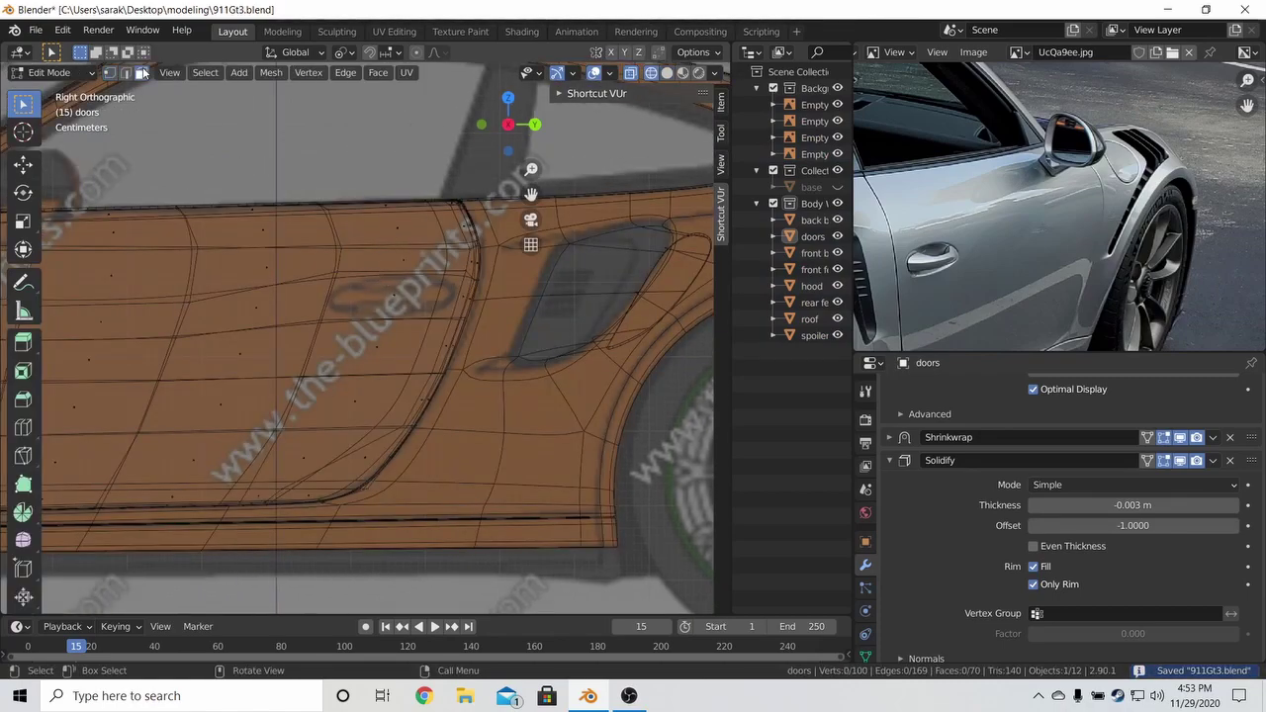
{"action": "left_click", "coordinate": [384, 298]}
{"action": "key", "text": "KP_Decimal"}
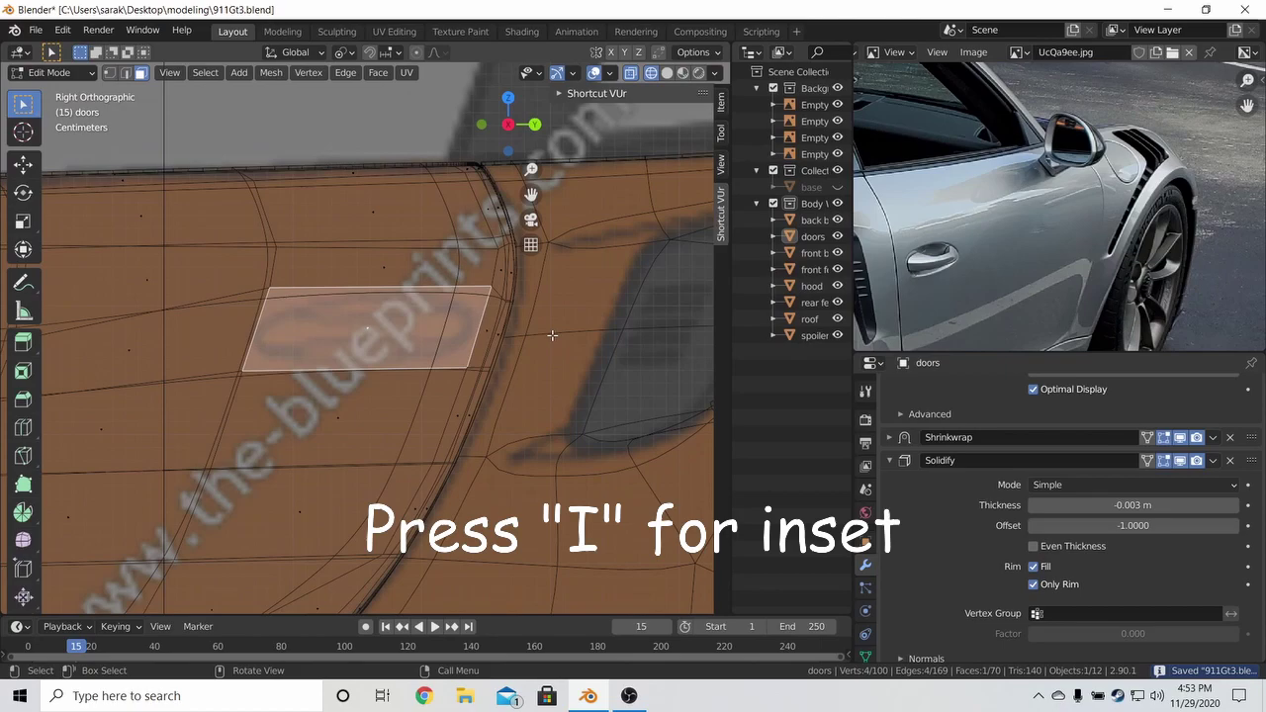
{"action": "key", "text": "i"}
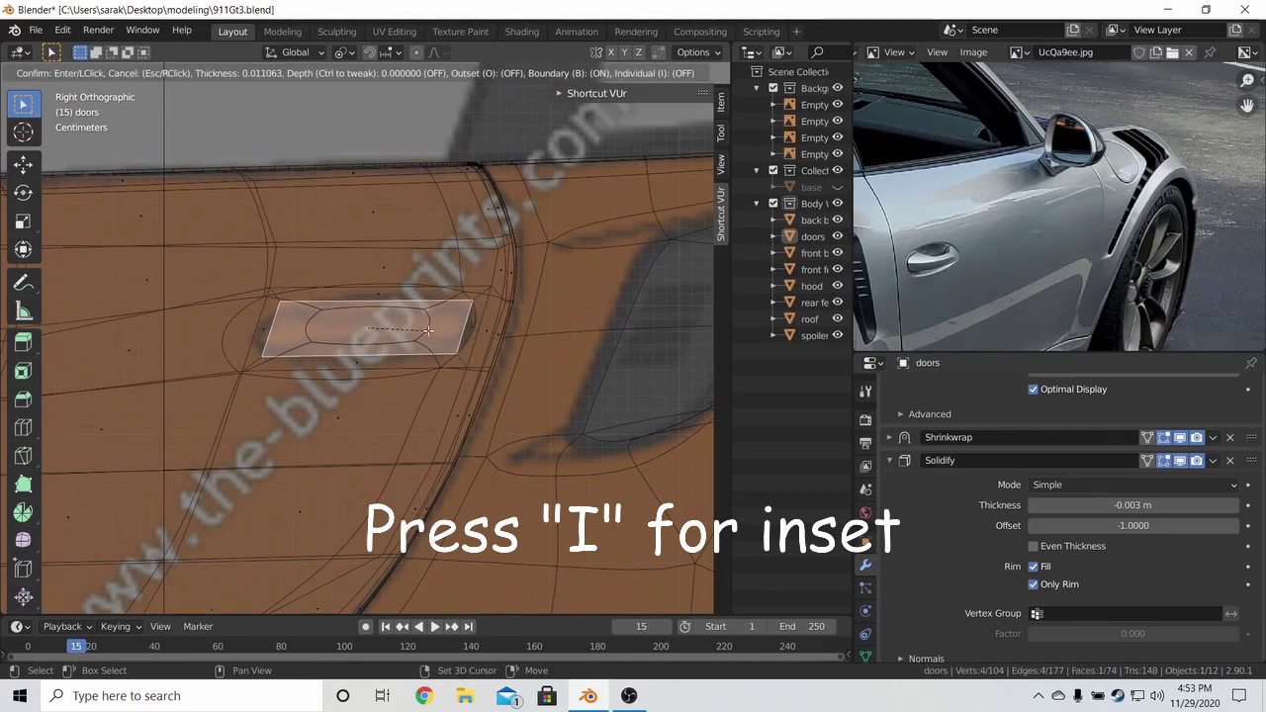
{"action": "left_click", "coordinate": [477, 330]}
Delete the inset face to open the door handle hole and check it in solid shading.
{"action": "key", "text": "x"}
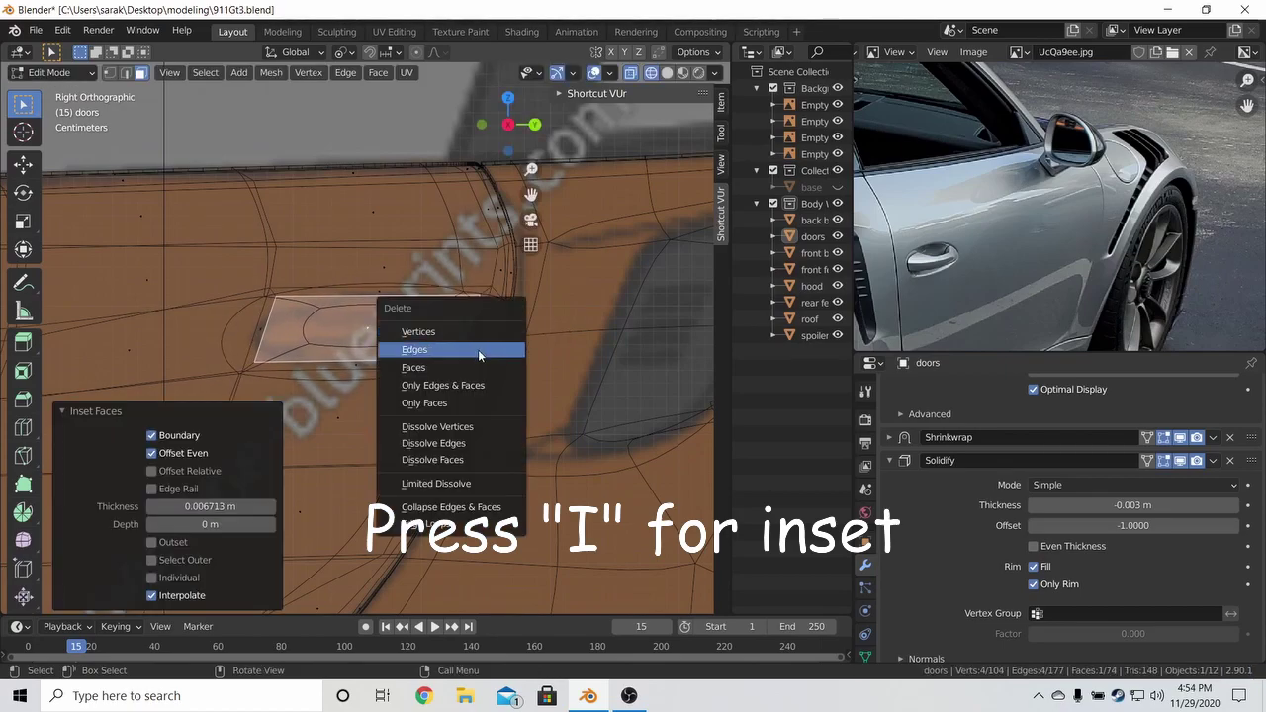
{"action": "left_click", "coordinate": [424, 269]}
{"action": "key", "text": "z"}
{"action": "left_click", "coordinate": [582, 364]}
{"action": "scroll", "coordinate": [574, 362], "scroll_direction": "down", "scroll_amount": 3}
{"action": "scroll", "coordinate": [406, 351], "scroll_direction": "up", "scroll_amount": 4}
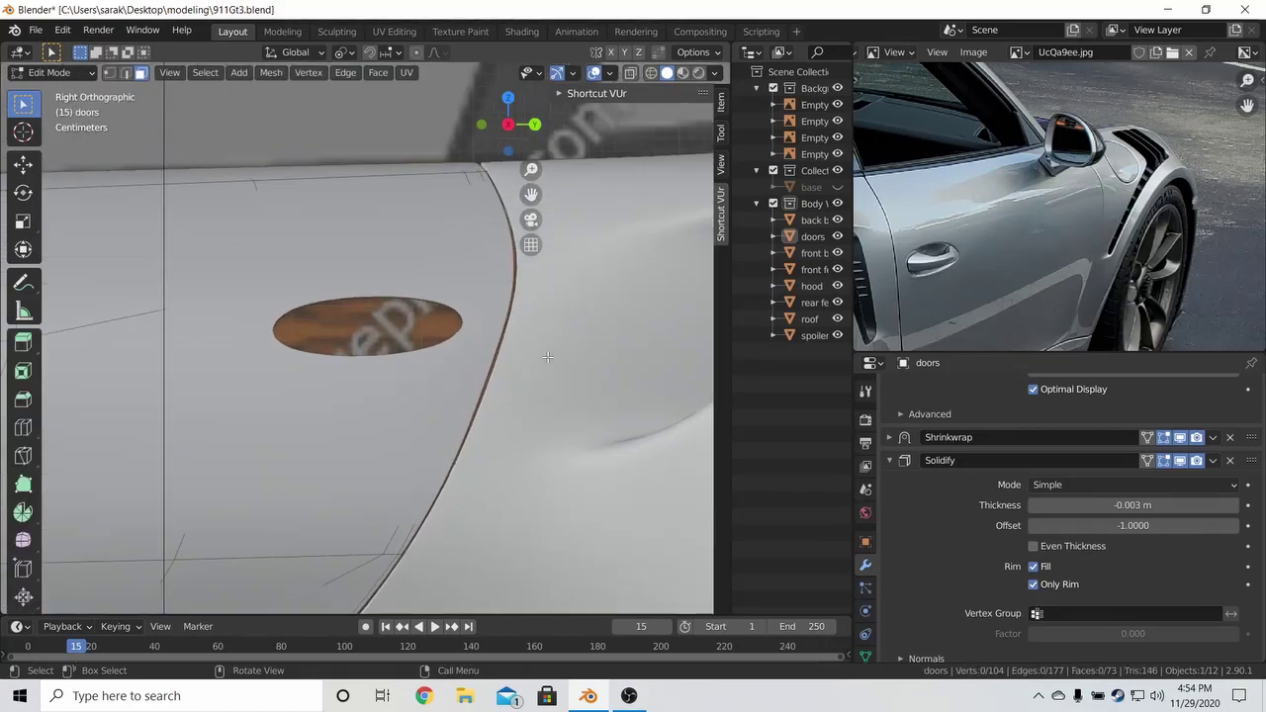
Set the transform pivot to Median Point and scale the handle hole's border loop by about 1.04.
{"action": "key", "text": "z"}
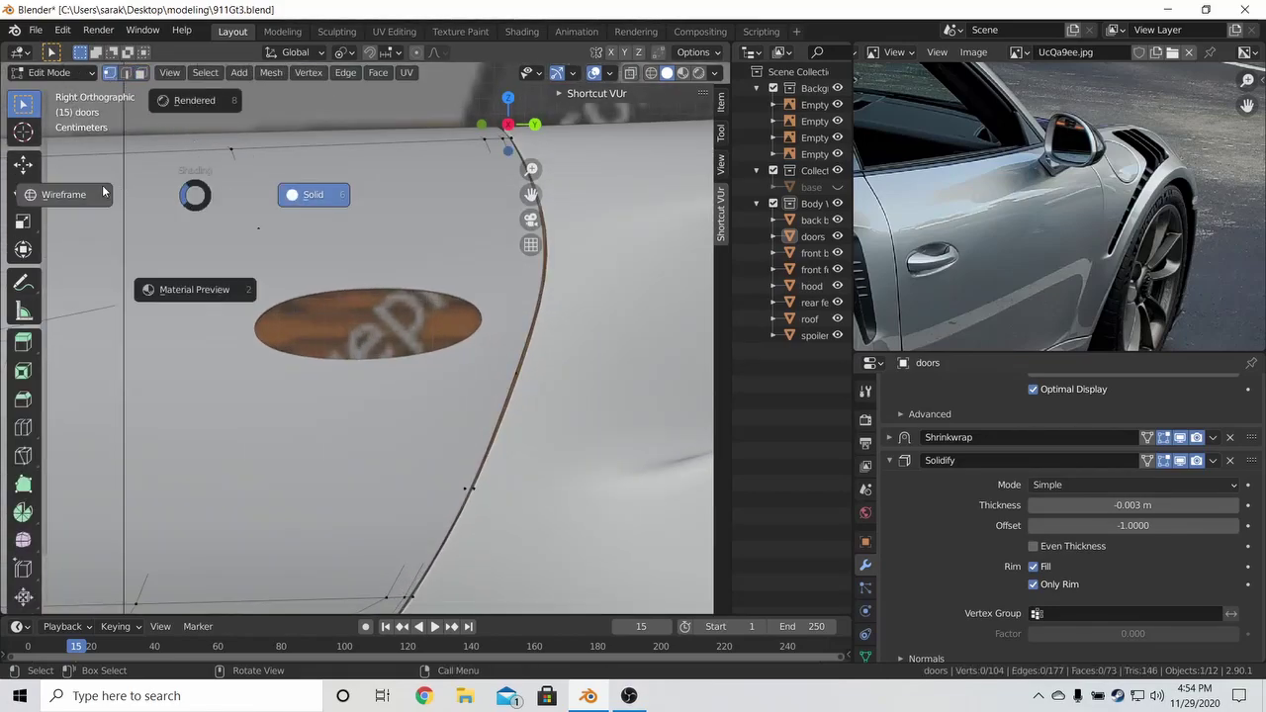
{"action": "left_click", "coordinate": [62, 194]}
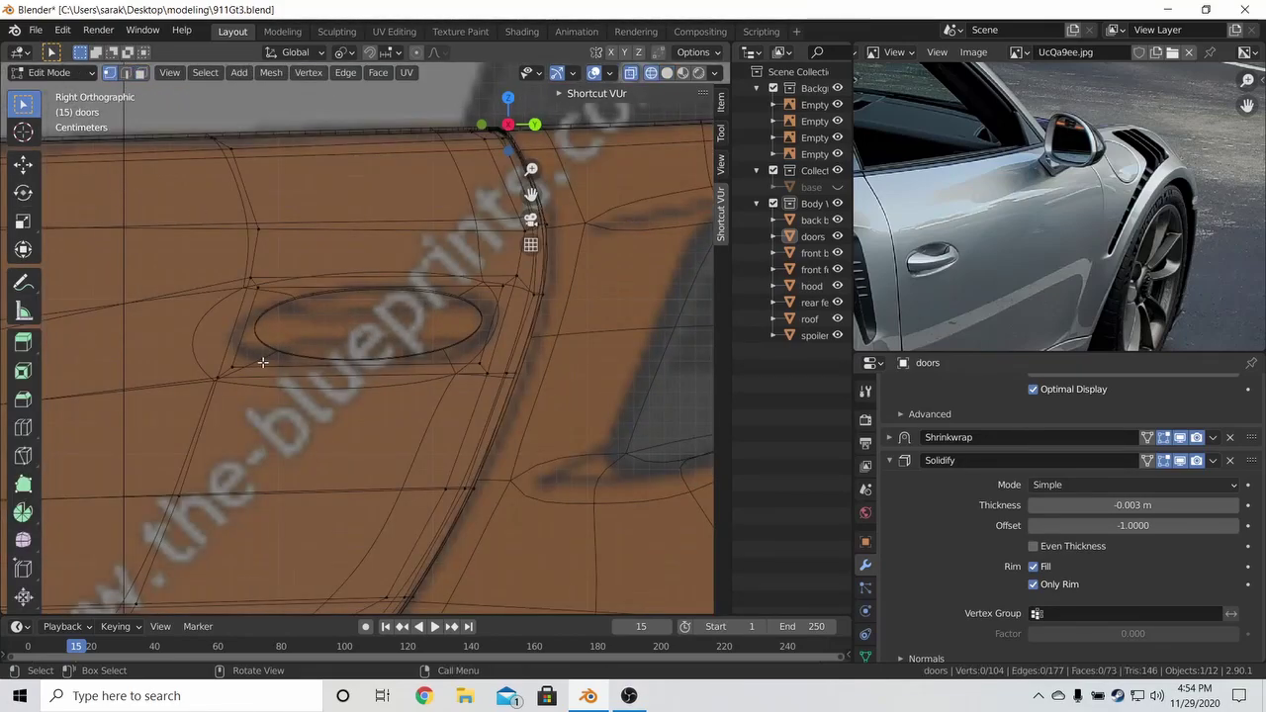
{"action": "key", "text": "s"}
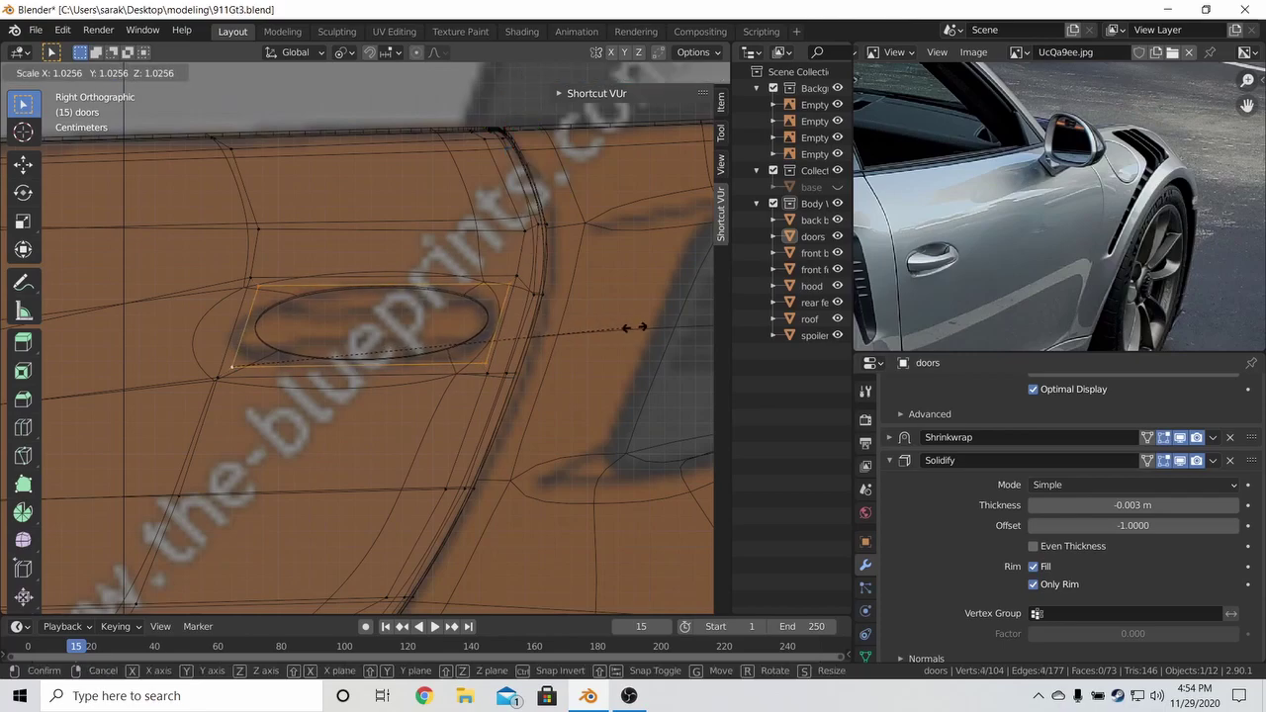
{"action": "left_click", "coordinate": [665, 324]}
{"action": "left_click", "coordinate": [344, 52]}
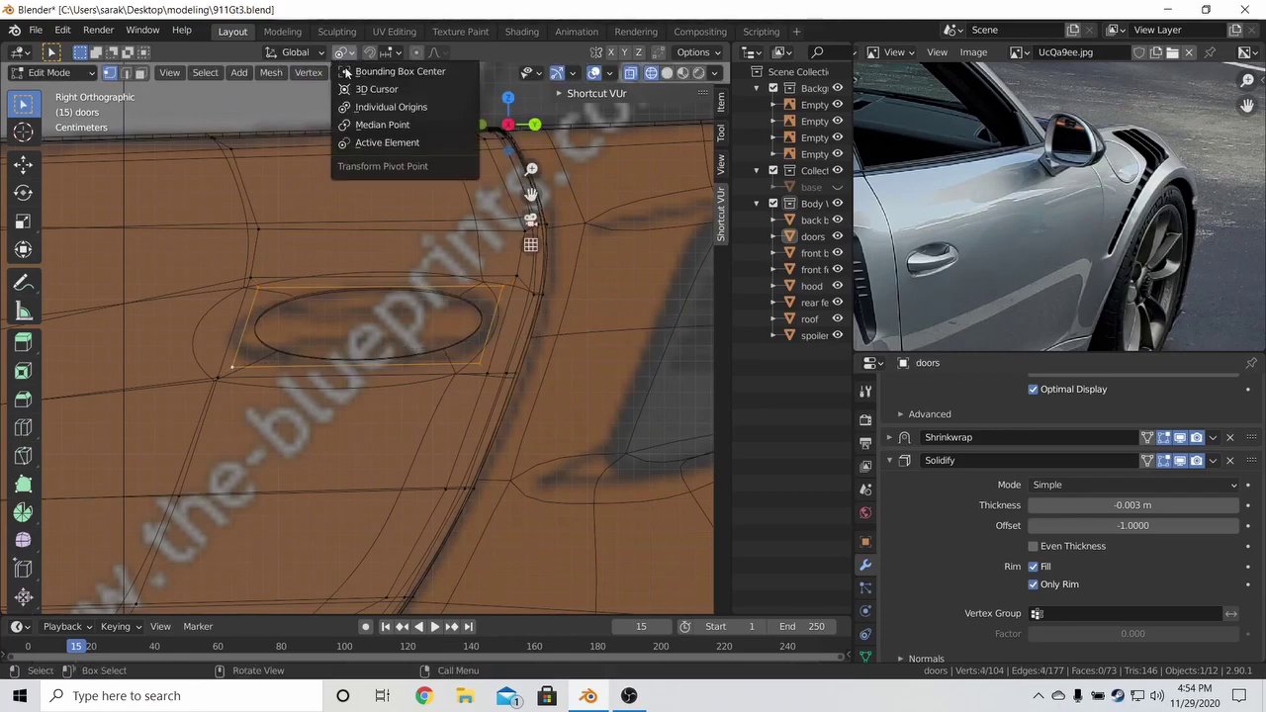
{"action": "left_click", "coordinate": [383, 128]}
{"action": "key", "text": "s"}
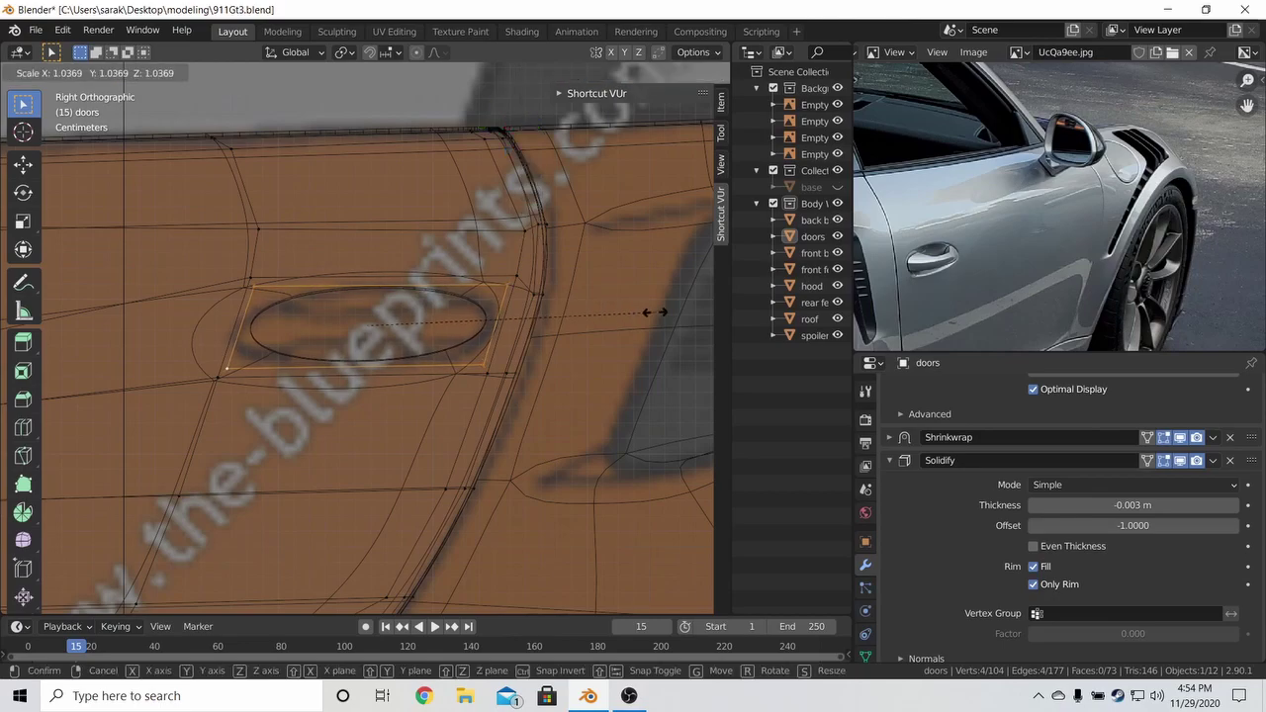
{"action": "left_click", "coordinate": [665, 313]}
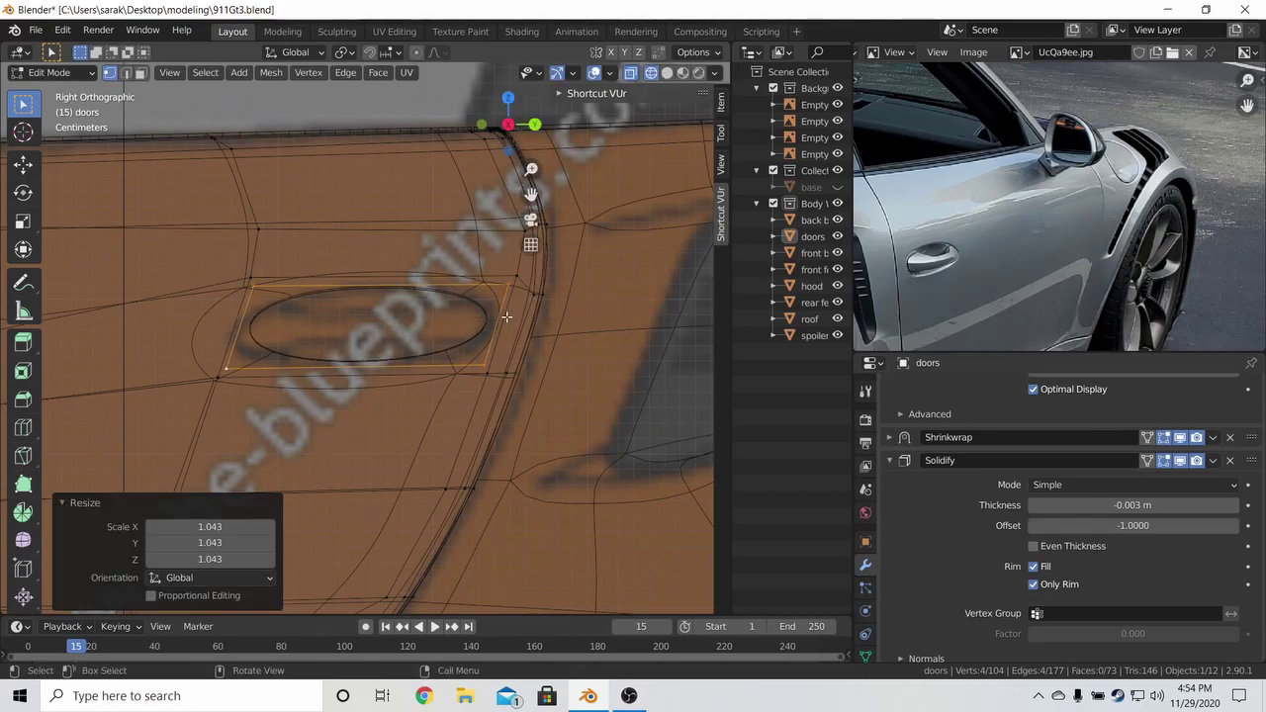
Move the front vertices of the handle hole and its surrounding loop forward along Y to match the blueprint's handle outline.
{"action": "left_click", "coordinate": [256, 288]}
{"action": "left_click", "coordinate": [220, 382], "text": "shift"}
{"action": "key", "text": "g"}
{"action": "key", "text": "y"}
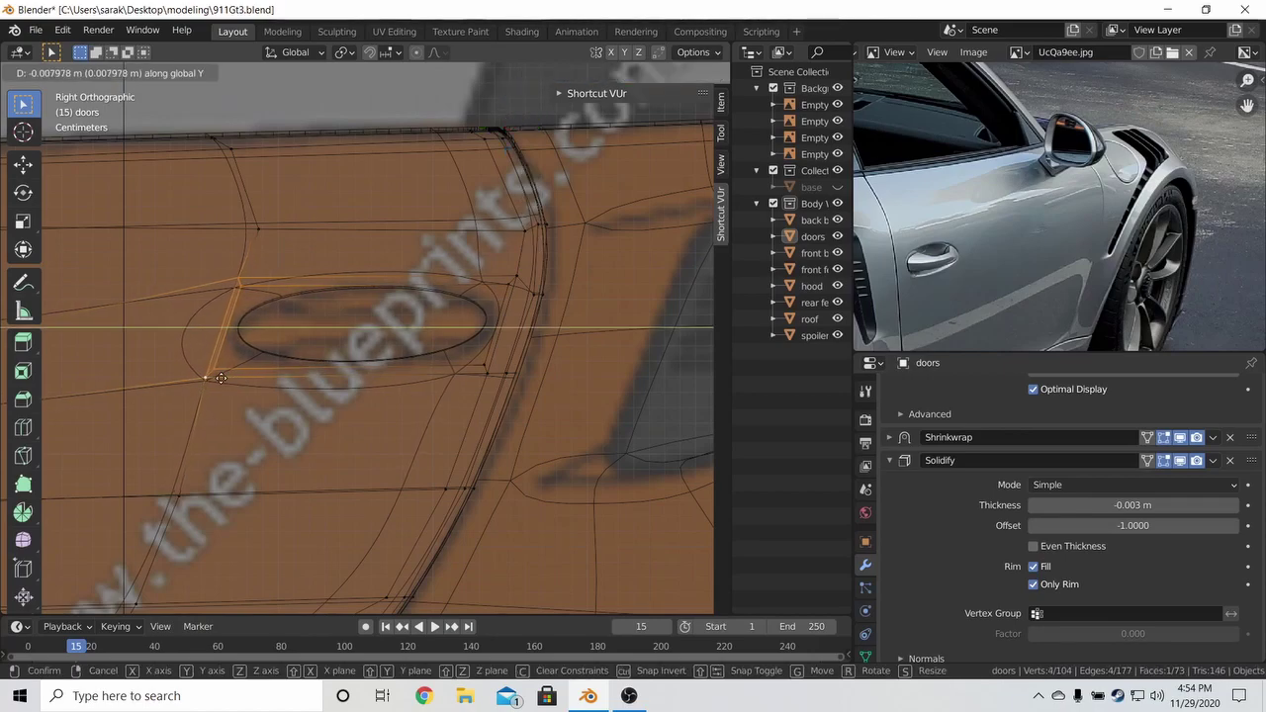
{"action": "left_click", "coordinate": [188, 409]}
{"action": "key", "text": "g"}
{"action": "left_click", "coordinate": [185, 416]}
{"action": "key", "text": "a"}
{"action": "key", "text": "a"}
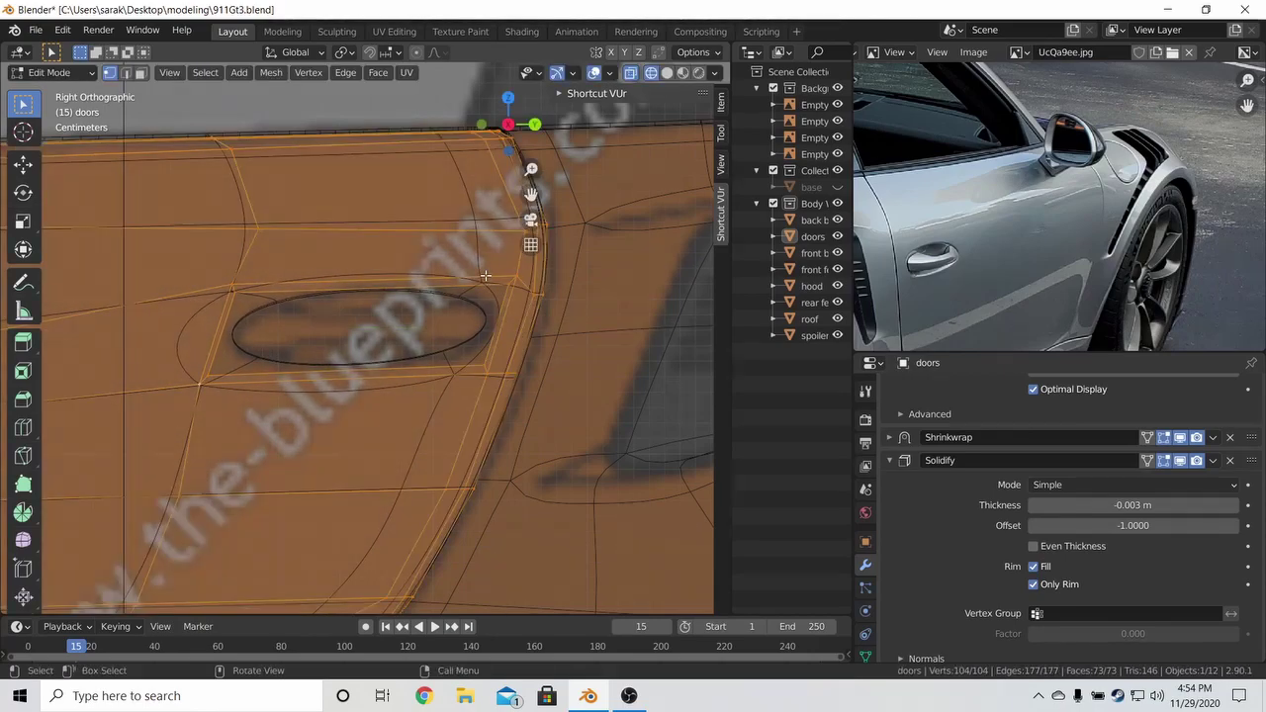
Nudge the rear vertices around the handle hole slightly backward to fit the blueprint.
{"action": "left_click", "coordinate": [505, 284]}
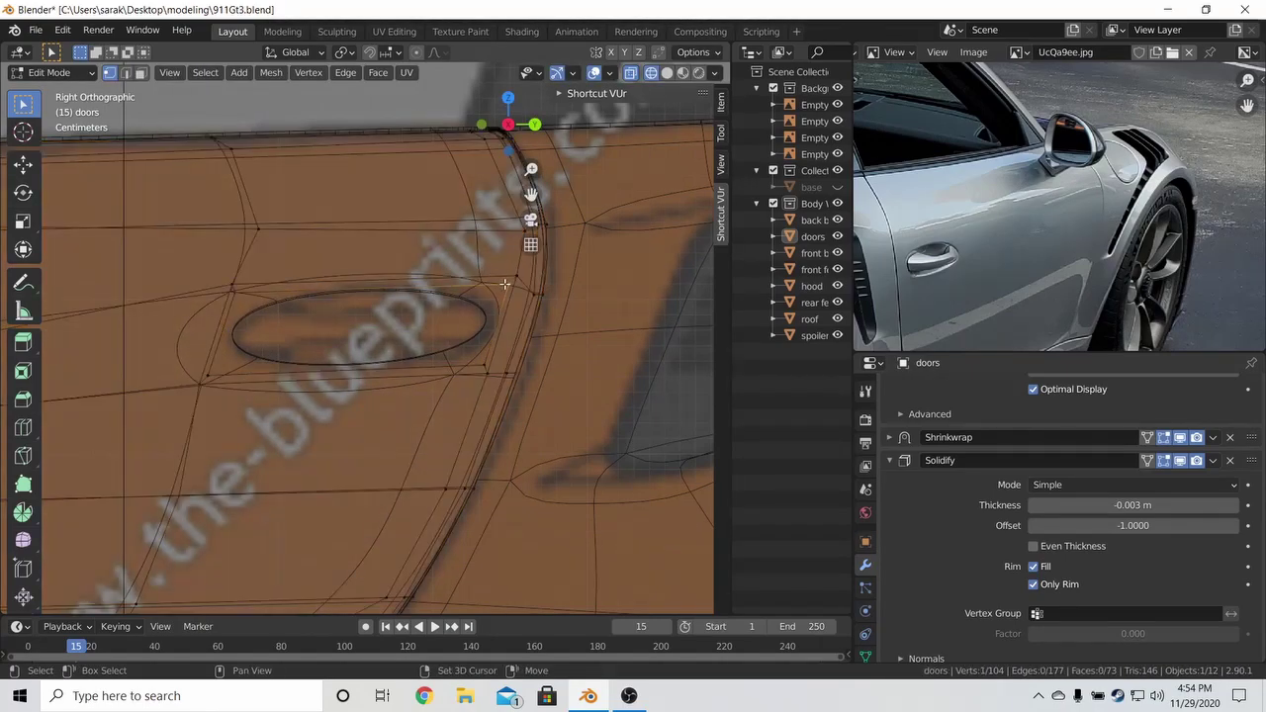
{"action": "key", "text": "g"}
{"action": "left_click", "coordinate": [483, 364]}
Raise the four vertices above the handle hole about 0.003 m along Z.
{"action": "left_click", "coordinate": [506, 289]}
{"action": "left_click", "coordinate": [494, 287], "text": "shift"}
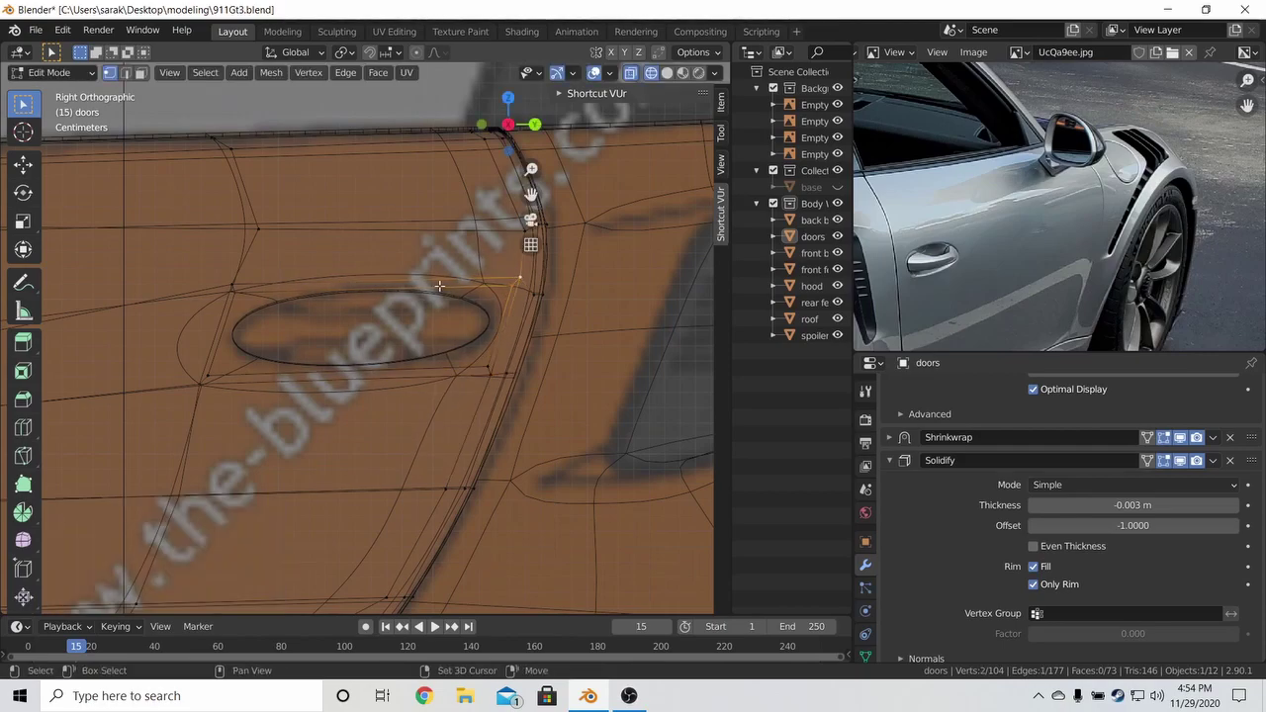
{"action": "left_click", "coordinate": [238, 298], "text": "shift"}
{"action": "key", "text": "g"}
{"action": "key", "text": "z"}
{"action": "left_click", "coordinate": [270, 245]}
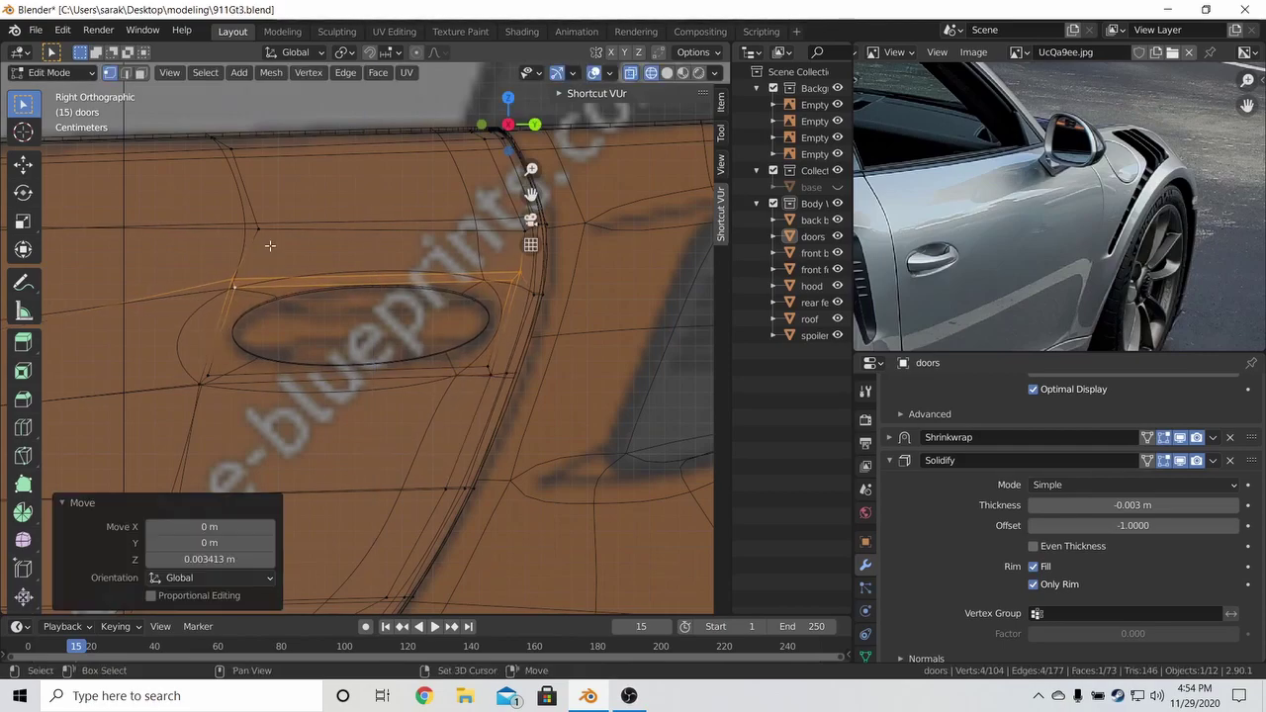
Extrude the handle hole's border loop along X, and shift the extruded loop about 0.028 m along X.
{"action": "key", "text": "alt+a"}
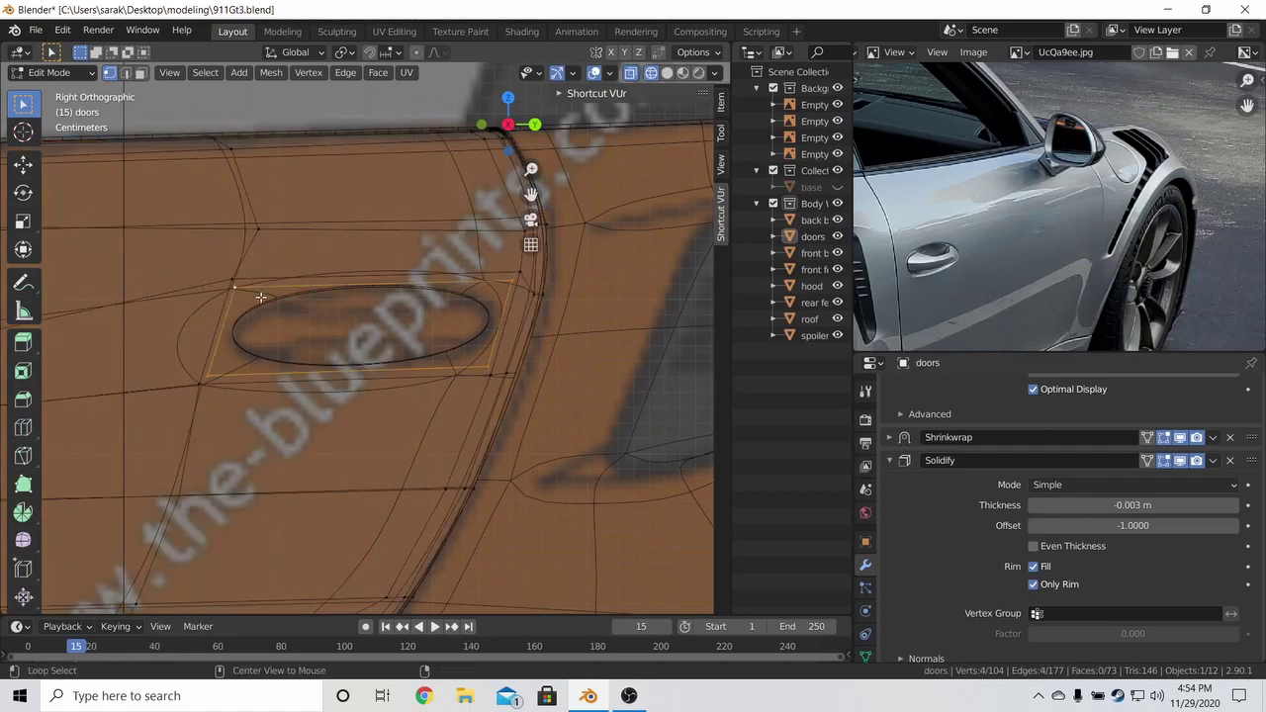
{"action": "key", "text": "z"}
{"action": "left_click", "coordinate": [335, 306]}
{"action": "scroll", "coordinate": [342, 309], "scroll_direction": "down", "scroll_amount": 3}
{"action": "middle_click_drag", "start_coordinate": [341, 309], "coordinate": [403, 344]}
{"action": "key", "text": "e"}
{"action": "key", "text": "x"}
{"action": "left_click", "coordinate": [374, 327]}
{"action": "key", "text": "g"}
{"action": "key", "text": "x"}
{"action": "left_click", "coordinate": [537, 354]}
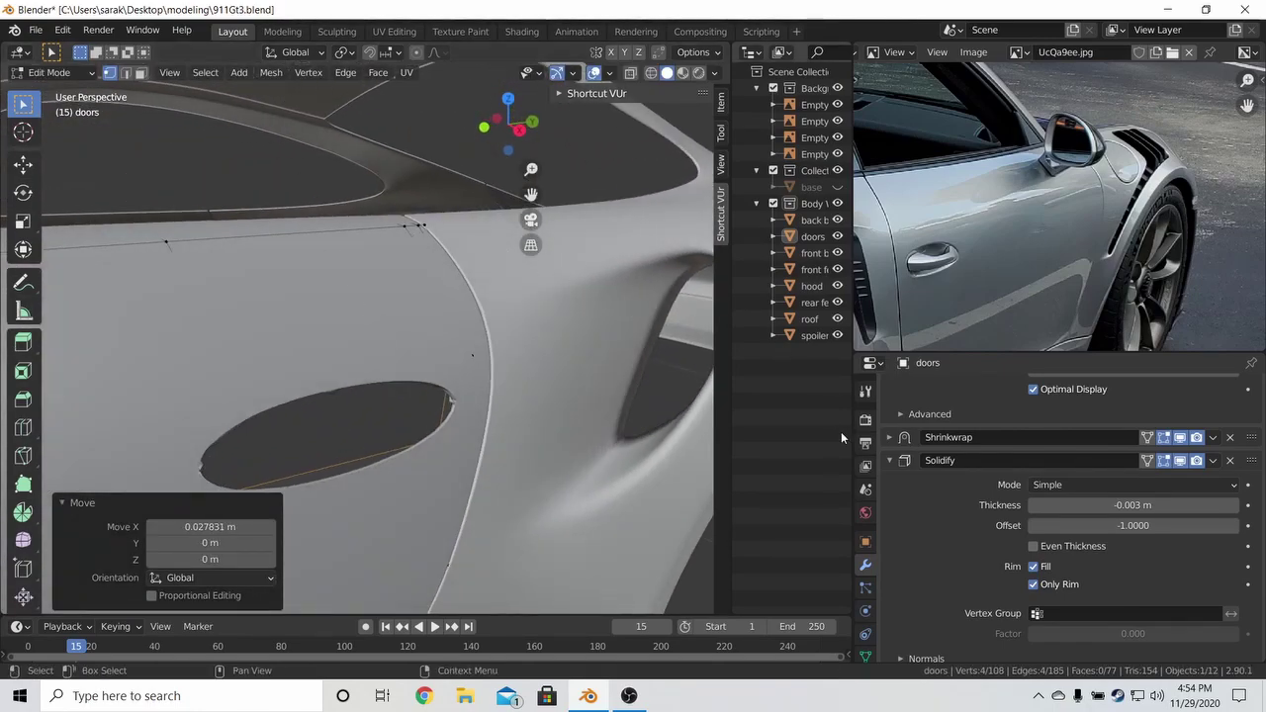
Create a vertex group on the doors mesh and assign all vertices except the extruded handle loop with weight 1.000.
{"action": "left_click", "coordinate": [867, 656]}
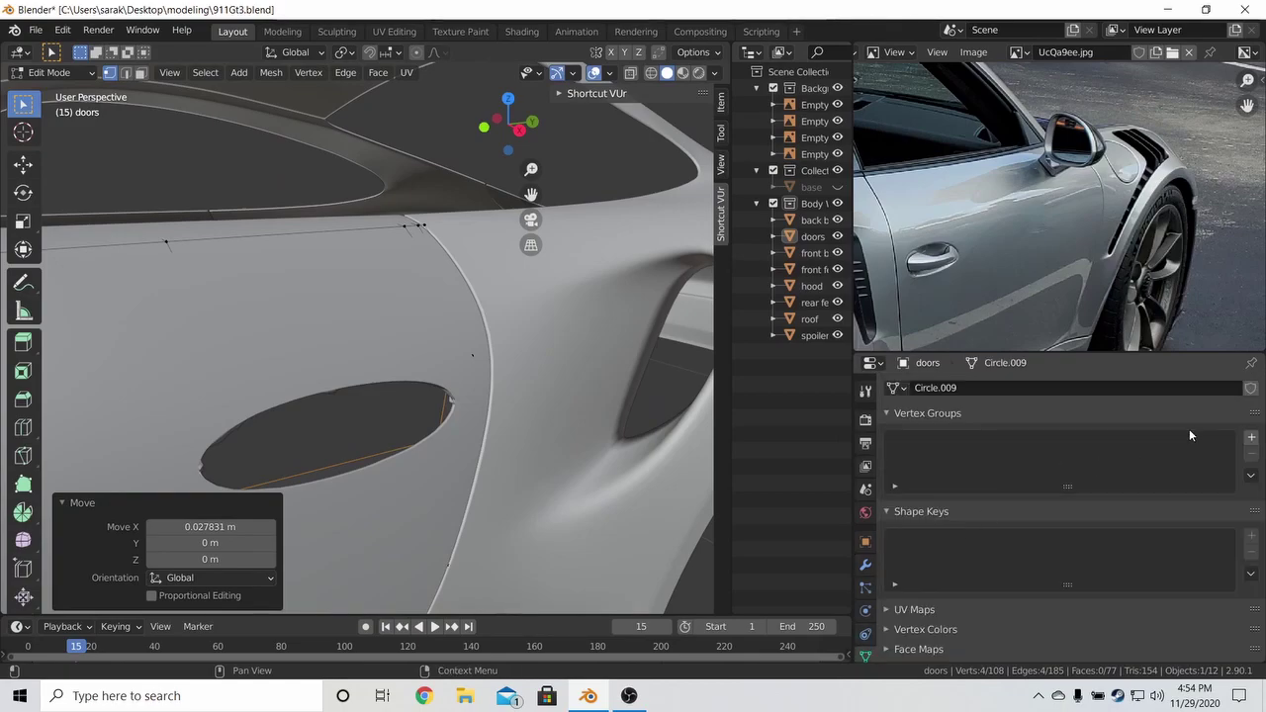
{"action": "left_click", "coordinate": [1250, 439]}
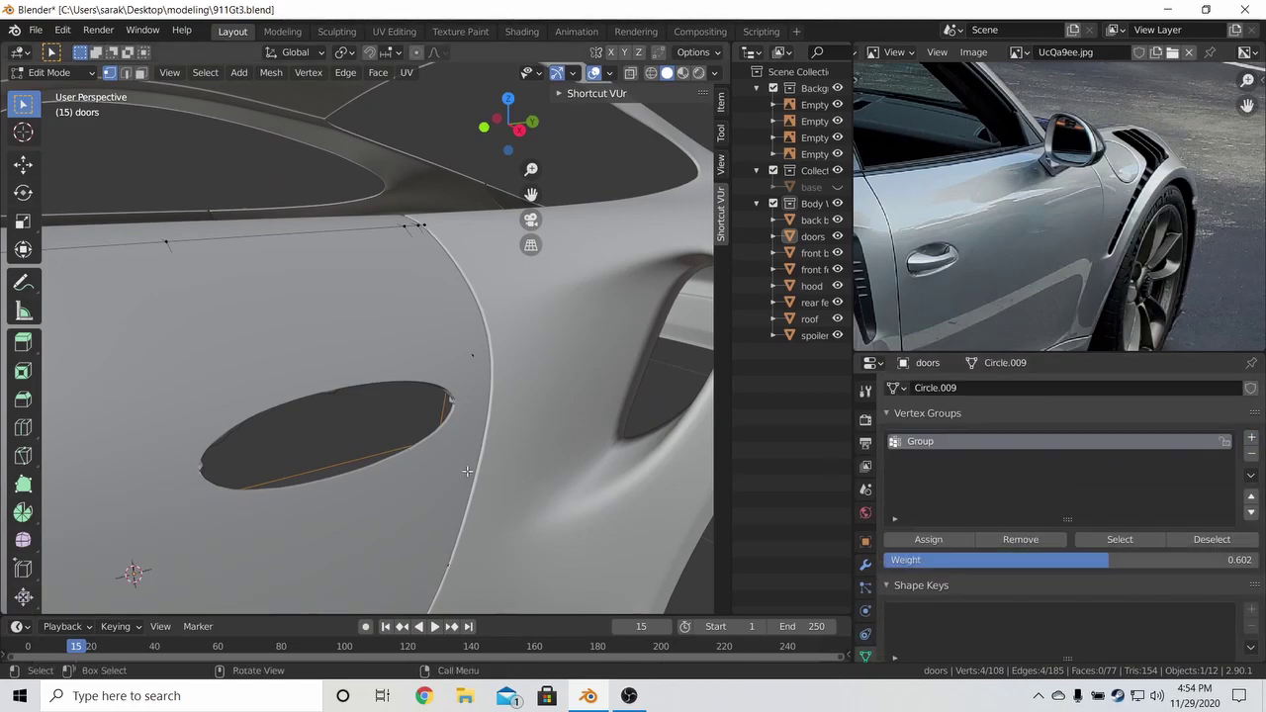
{"action": "middle_click_drag", "start_coordinate": [467, 471], "coordinate": [537, 369]}
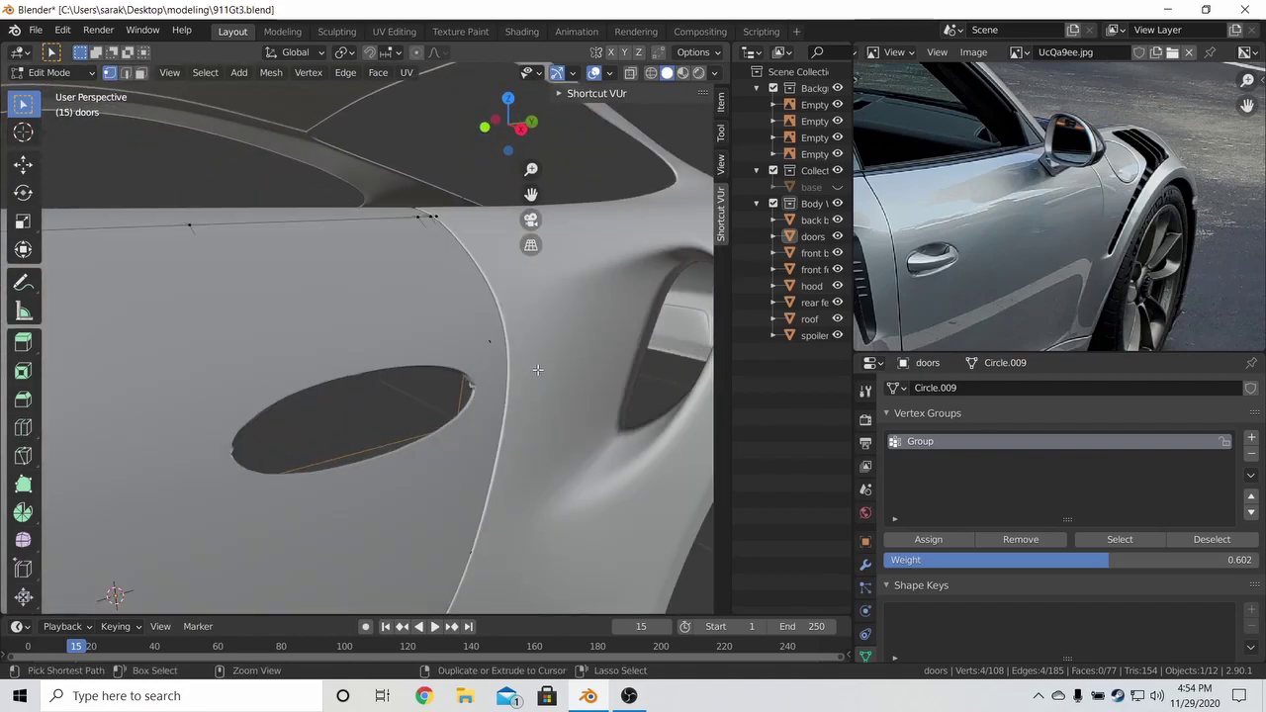
{"action": "left_click", "coordinate": [922, 541]}
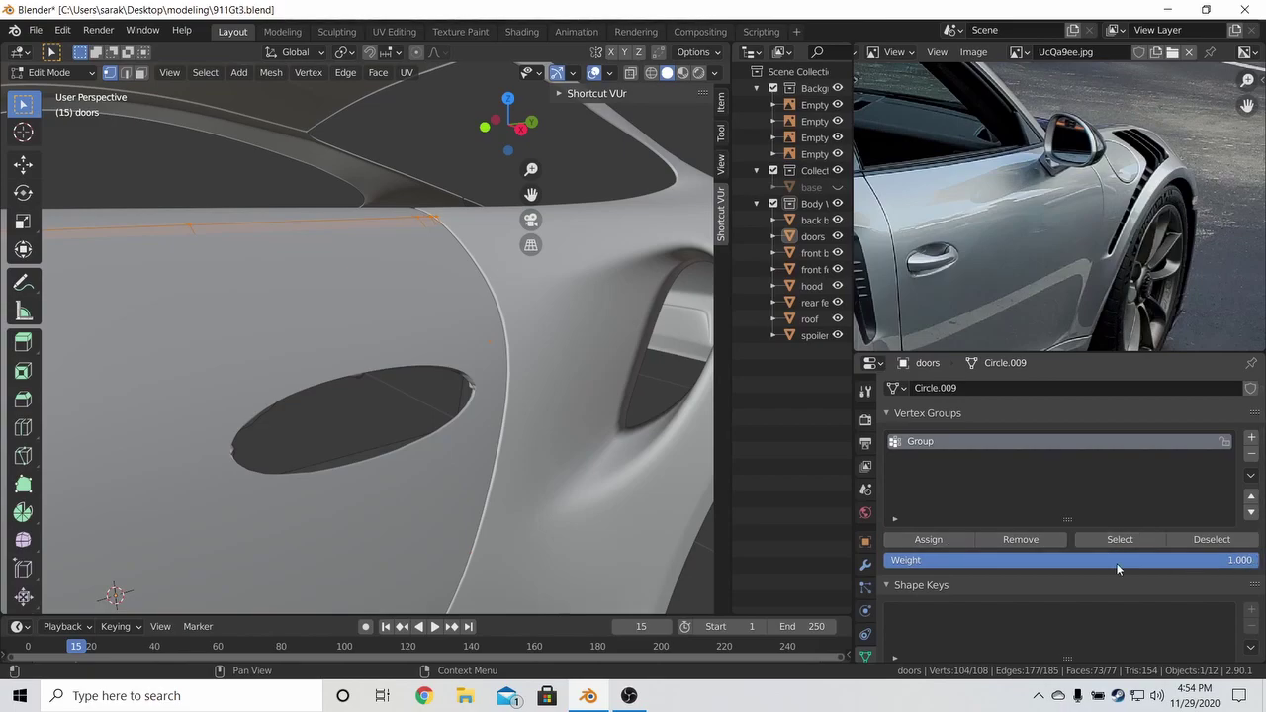
Limit the doors' Shrinkwrap modifier to the vertex group Group and check the handle recess.
{"action": "left_click", "coordinate": [865, 565]}
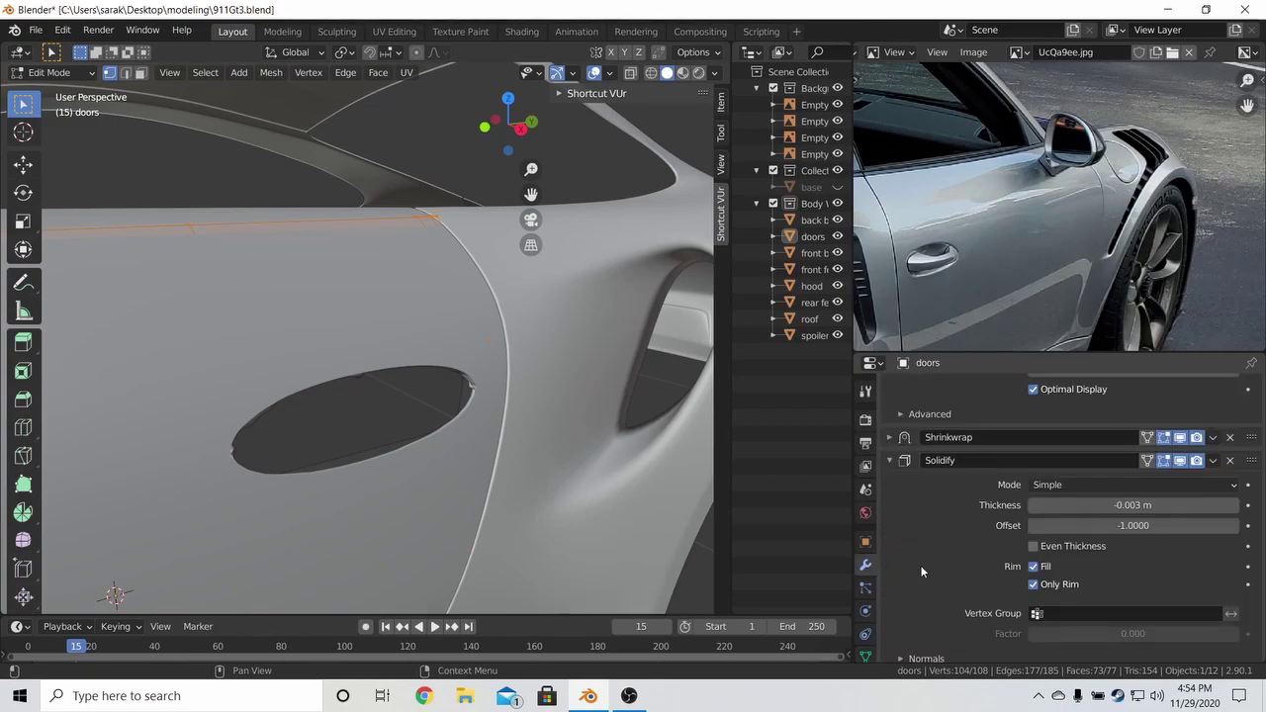
{"action": "left_click", "coordinate": [890, 438]}
{"action": "left_click", "coordinate": [1045, 544]}
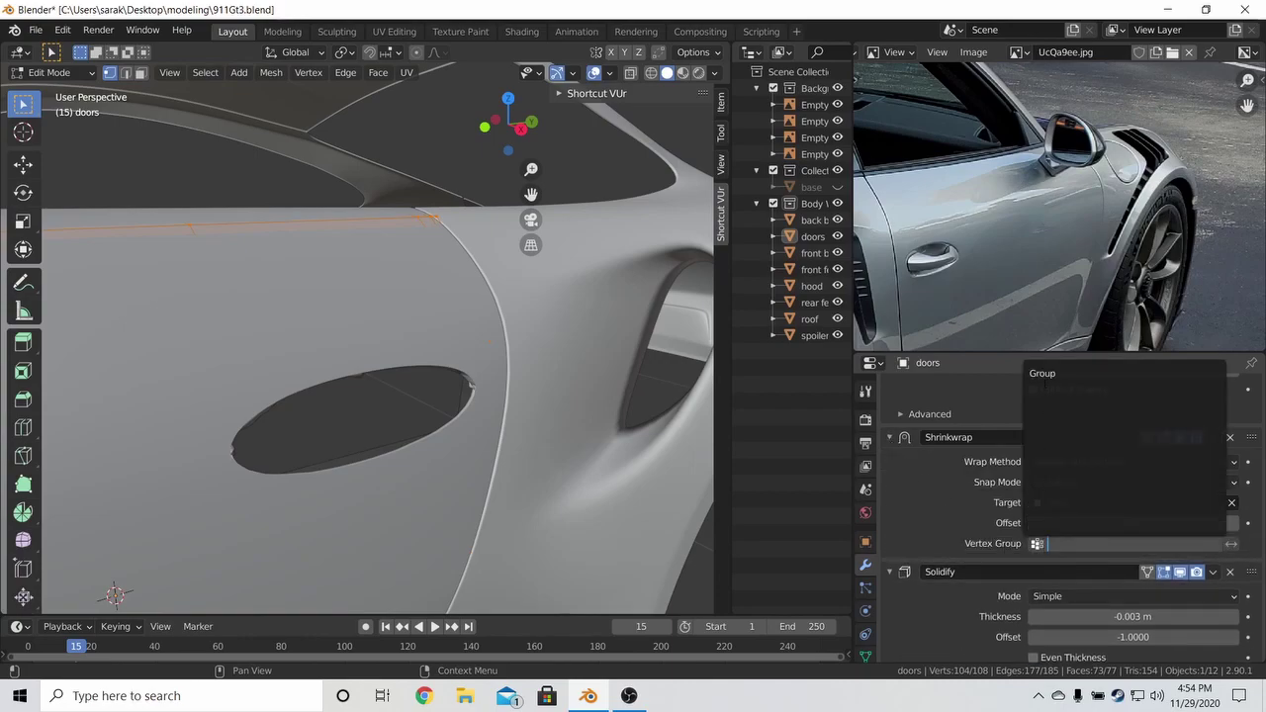
{"action": "left_click", "coordinate": [1046, 386]}
{"action": "left_click", "coordinate": [1035, 544]}
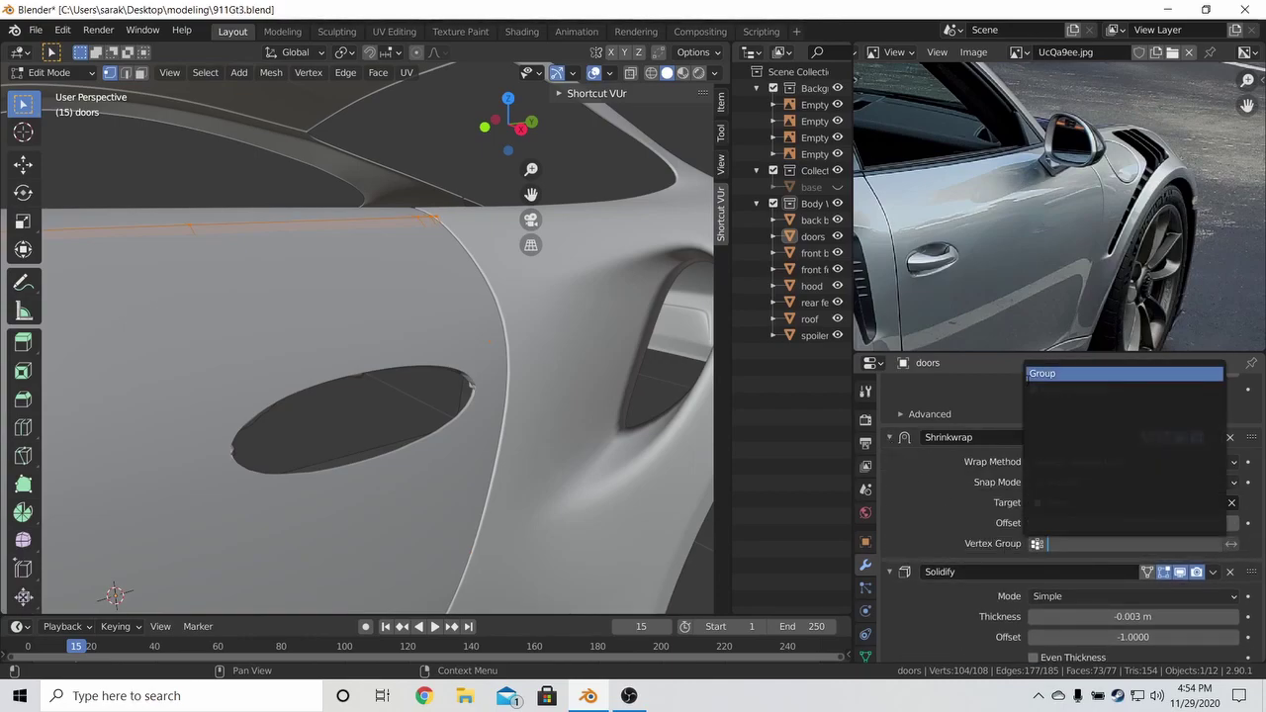
{"action": "left_click", "coordinate": [1033, 377]}
{"action": "key", "text": "alt+a"}
{"action": "middle_click_drag", "start_coordinate": [338, 414], "coordinate": [433, 410]}
{"action": "key", "text": "Tab"}
{"action": "key", "text": "Tab"}
Add one loop cut around the handle recess wall with a slide factor of about 0.11.
{"action": "key", "text": "z"}
{"action": "left_click", "coordinate": [345, 389]}
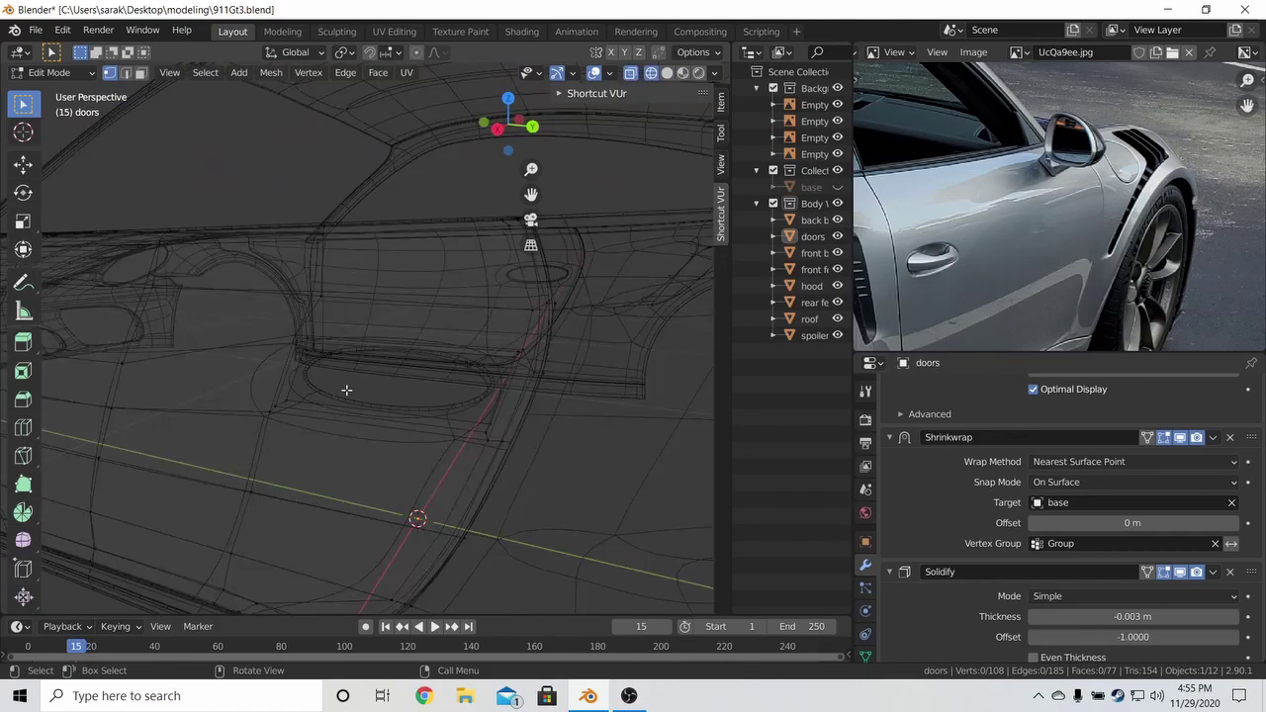
{"action": "middle_click_drag", "start_coordinate": [364, 392], "coordinate": [542, 425]}
{"action": "left_click", "coordinate": [424, 412], "text": "alt"}
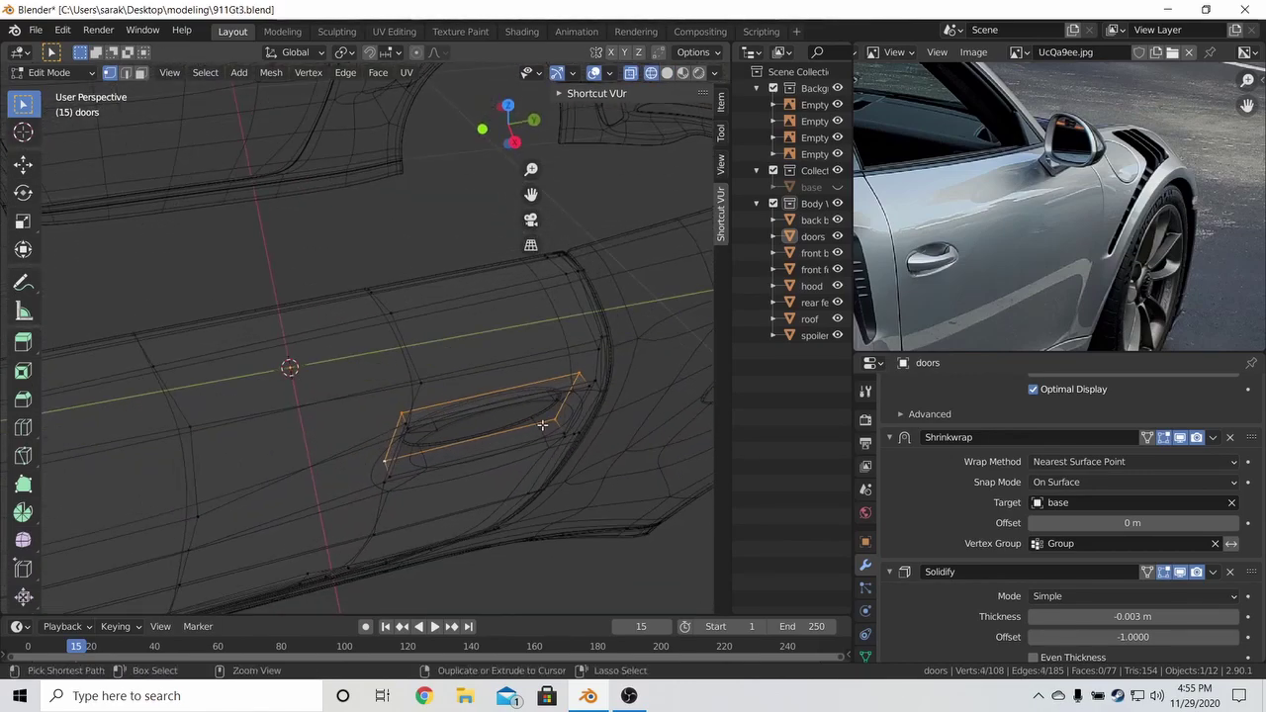
{"action": "left_click", "coordinate": [557, 424]}
{"action": "left_click", "coordinate": [564, 433]}
{"action": "key", "text": "z"}
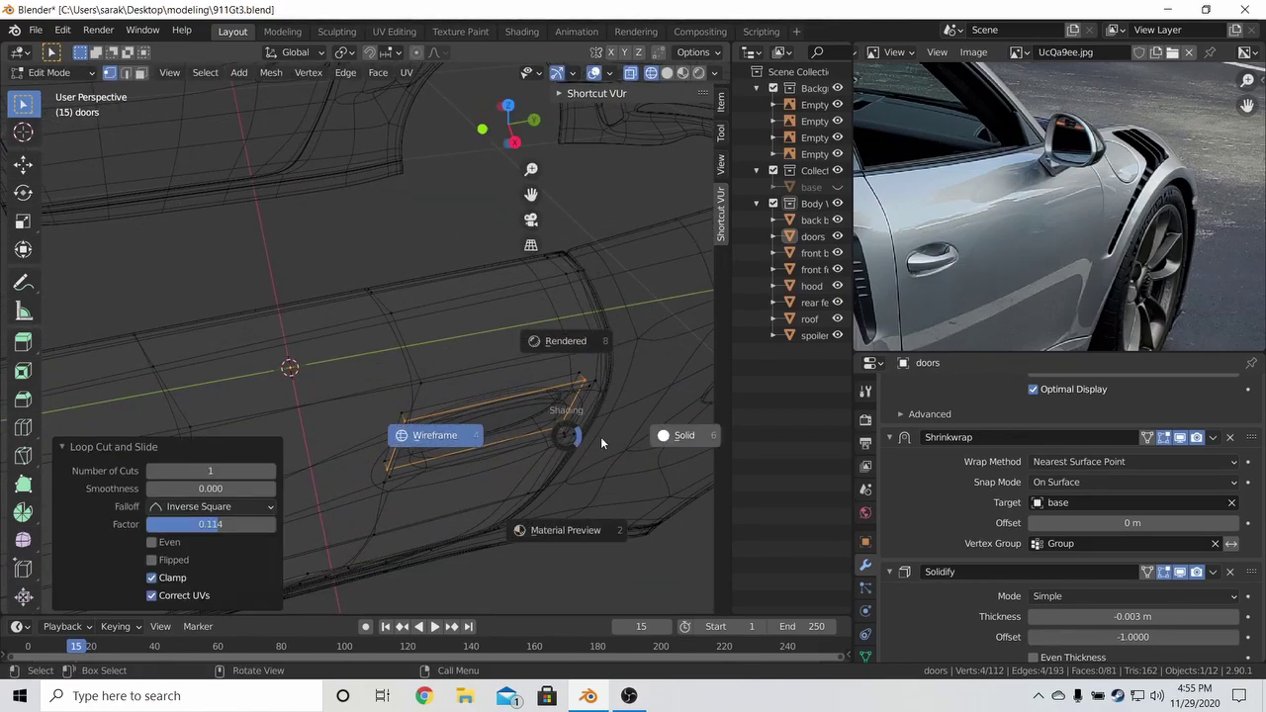
{"action": "left_click", "coordinate": [638, 439]}
Edge-slide the handle recess's new supporting loop by a factor of about 0.18.
{"action": "mouse_move", "coordinate": [638, 439]}
{"action": "middle_mouse_down"}
{"action": "mouse_move", "coordinate": [588, 362]}
{"action": "mouse_move", "coordinate": [279, 356]}
{"action": "mouse_move", "coordinate": [305, 357]}
{"action": "middle_mouse_up"}
{"action": "key", "text": "Tab"}
{"action": "scroll", "coordinate": [304, 357], "scroll_direction": "up", "scroll_amount": 3}
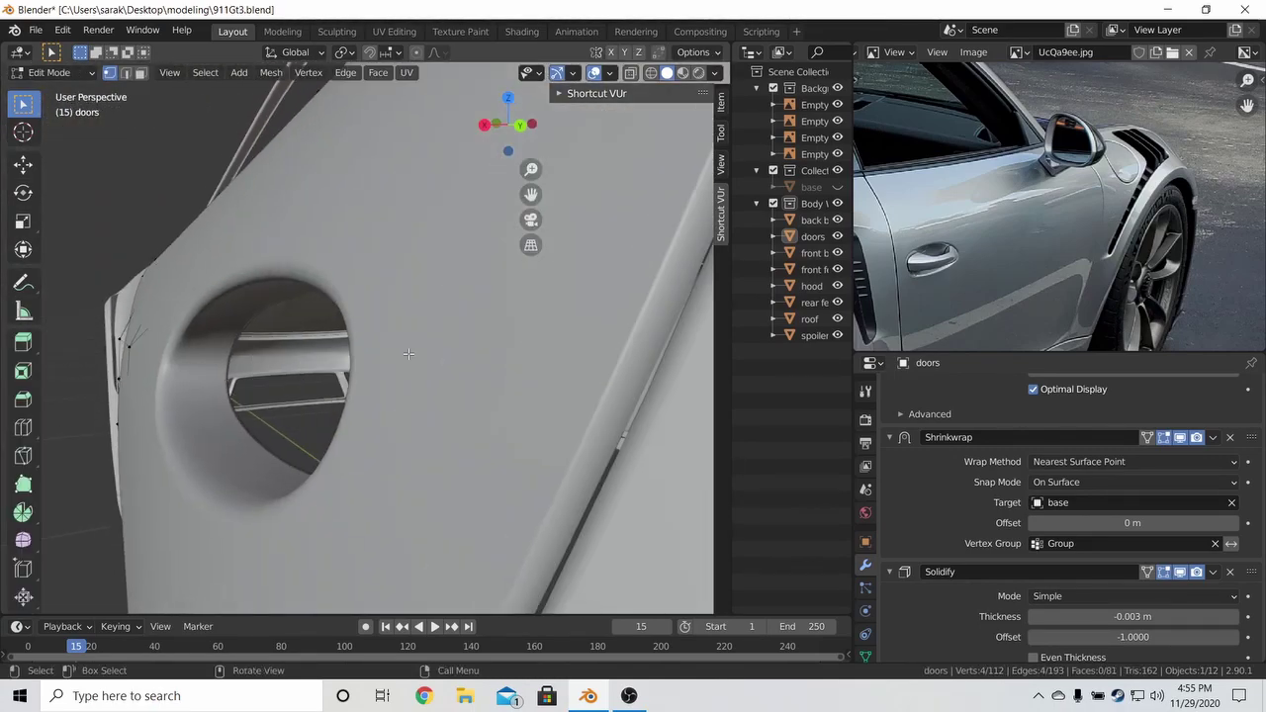
{"action": "key", "text": "g"}
{"action": "key", "text": "g"}
{"action": "left_click", "coordinate": [399, 353]}
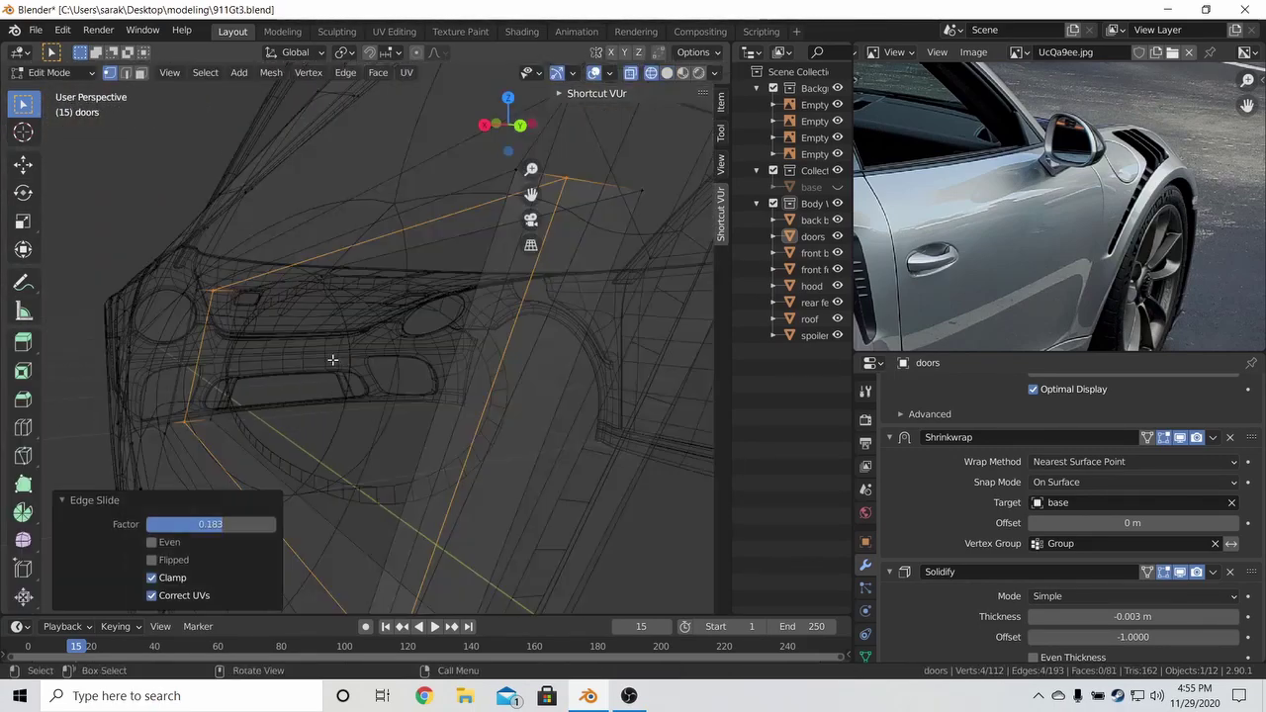
Edge-slide the door handle recess's supporting loop by a factor of about 0.41.
{"action": "mouse_move", "coordinate": [332, 360]}
{"action": "middle_mouse_down"}
{"action": "mouse_move", "coordinate": [317, 385]}
{"action": "mouse_move", "coordinate": [350, 367]}
{"action": "middle_mouse_up"}
{"action": "key", "text": "g"}
{"action": "key", "text": "g"}
{"action": "left_click", "coordinate": [284, 419]}
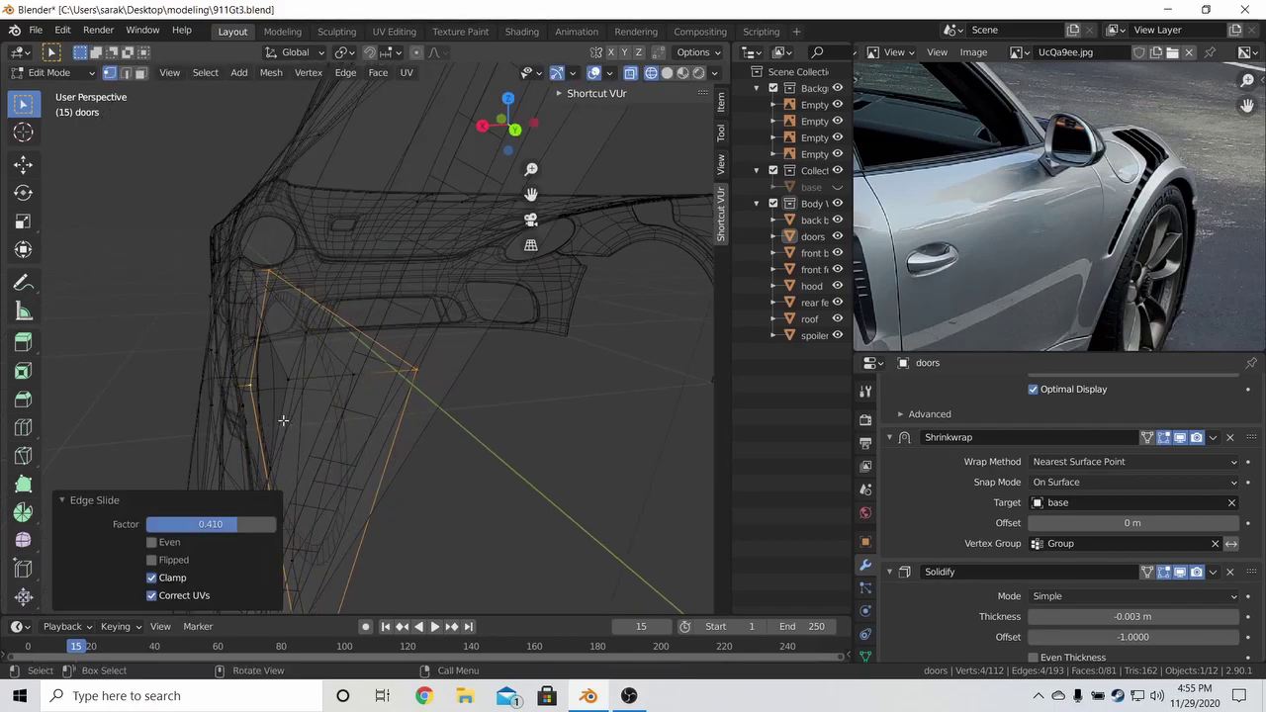
Fill the handle recess's inner loop with a face and scale it to about 0.531.
{"action": "key", "text": "f"}
{"action": "key", "text": "z"}
{"action": "left_click", "coordinate": [349, 417]}
{"action": "mouse_move", "coordinate": [356, 416]}
{"action": "middle_mouse_down"}
{"action": "mouse_move", "coordinate": [560, 402]}
{"action": "mouse_move", "coordinate": [407, 429]}
{"action": "mouse_move", "coordinate": [287, 429]}
{"action": "middle_mouse_up"}
{"action": "scroll", "coordinate": [985, 263], "scroll_direction": "up", "scroll_amount": 4}
{"action": "middle_click_drag", "start_coordinate": [1014, 210], "coordinate": [1179, 213]}
{"action": "scroll", "coordinate": [1179, 213], "scroll_direction": "up", "scroll_amount": 1}
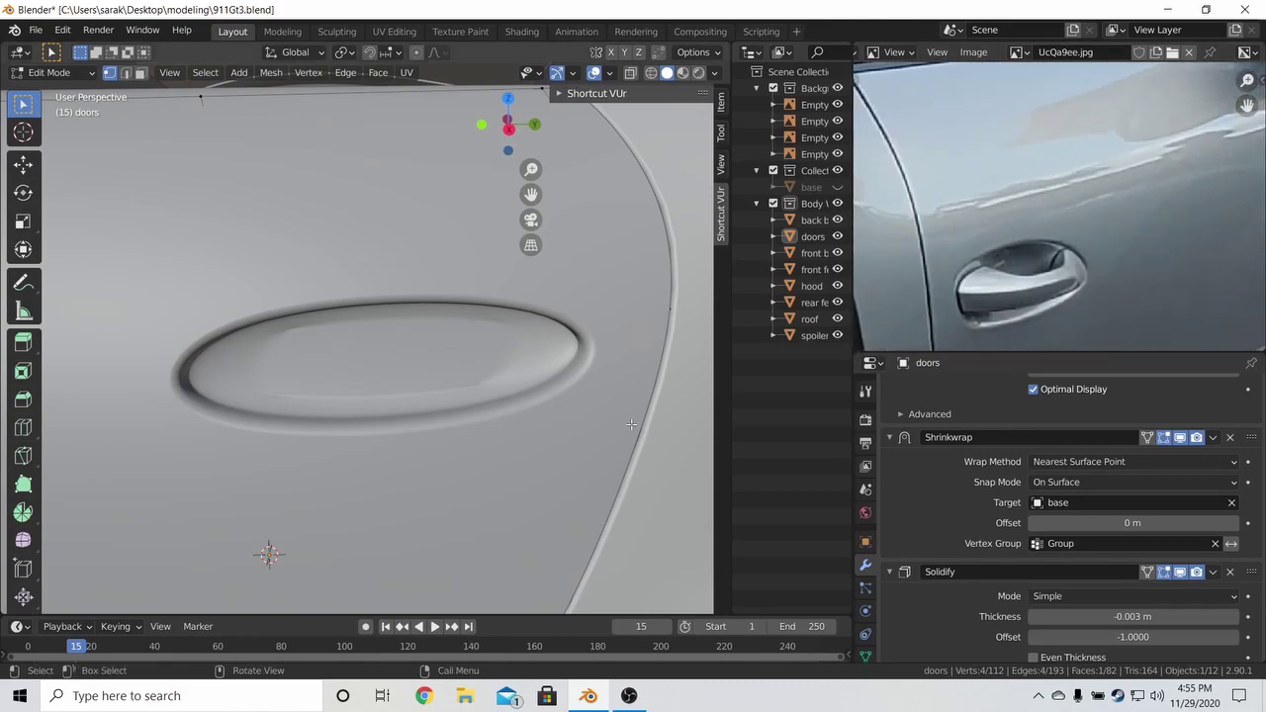
{"action": "key", "text": "s"}
{"action": "left_click", "coordinate": [513, 406]}
Scale the loop around the handle recess's floor to about 0.727, and rescale it by about 1.036.
{"action": "key", "text": "z"}
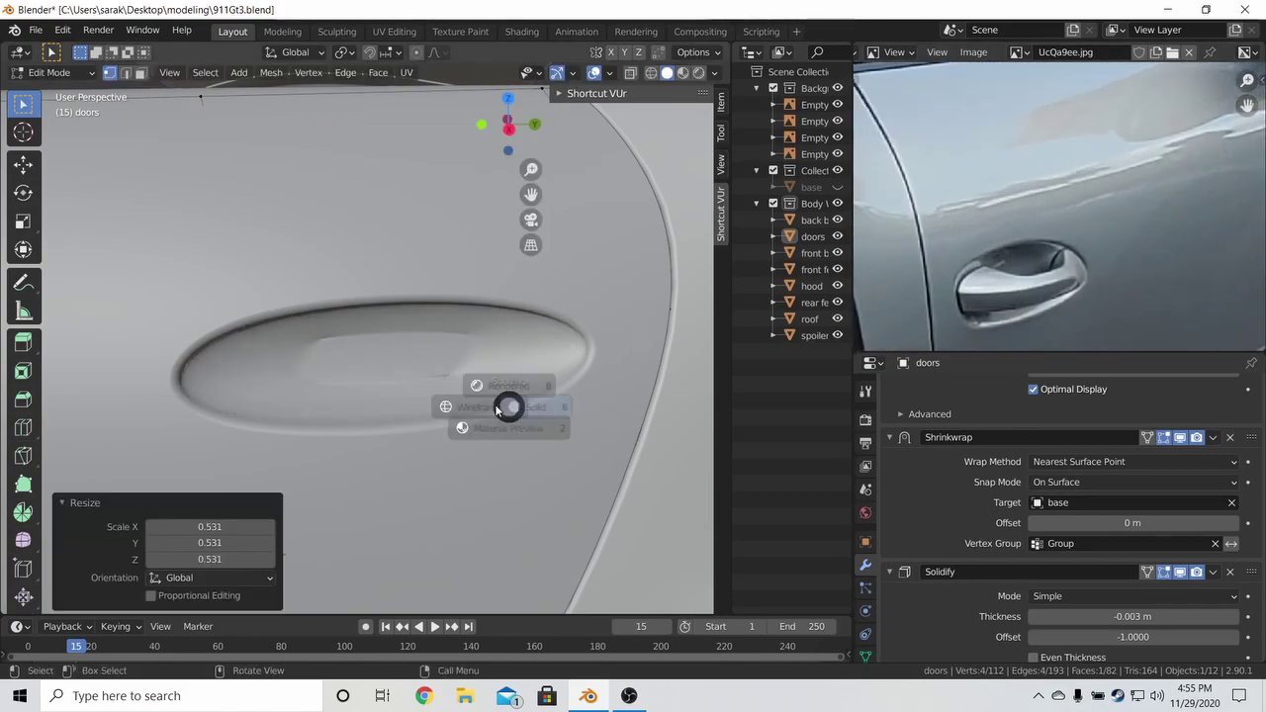
{"action": "left_click", "coordinate": [441, 404]}
{"action": "key", "text": "s"}
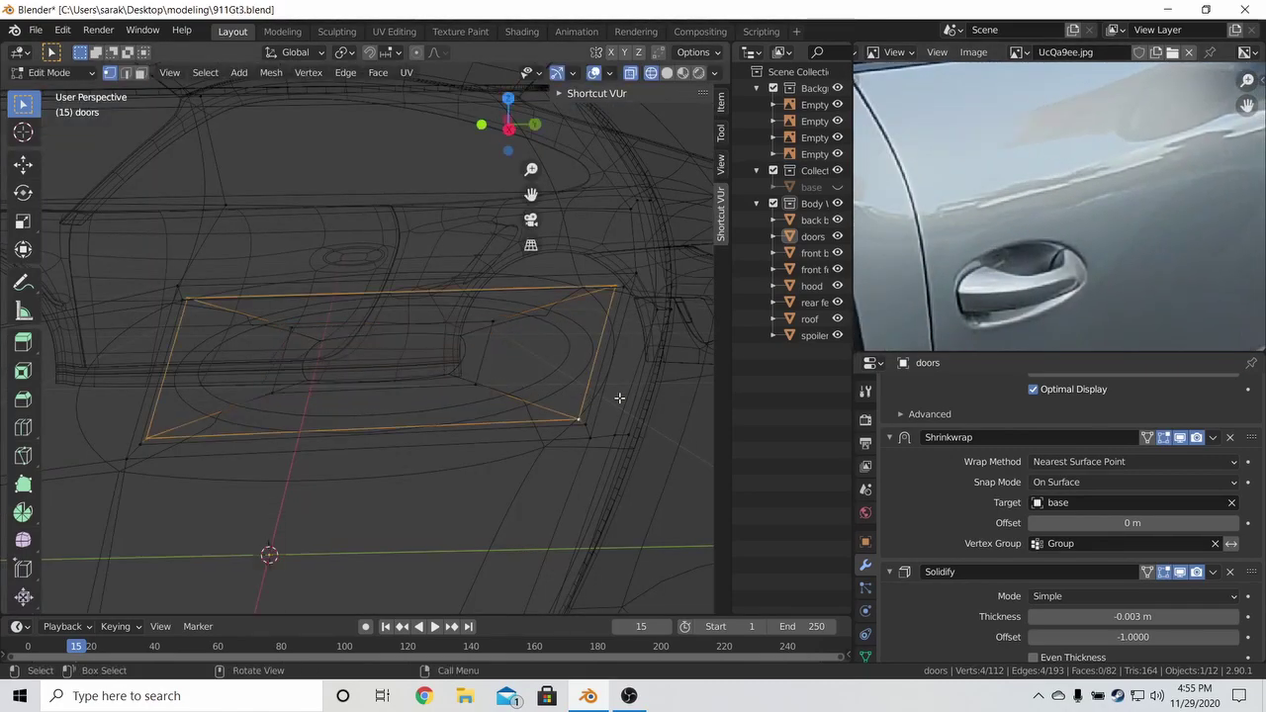
{"action": "left_click", "coordinate": [558, 391]}
{"action": "key", "text": "z"}
{"action": "left_click", "coordinate": [622, 393]}
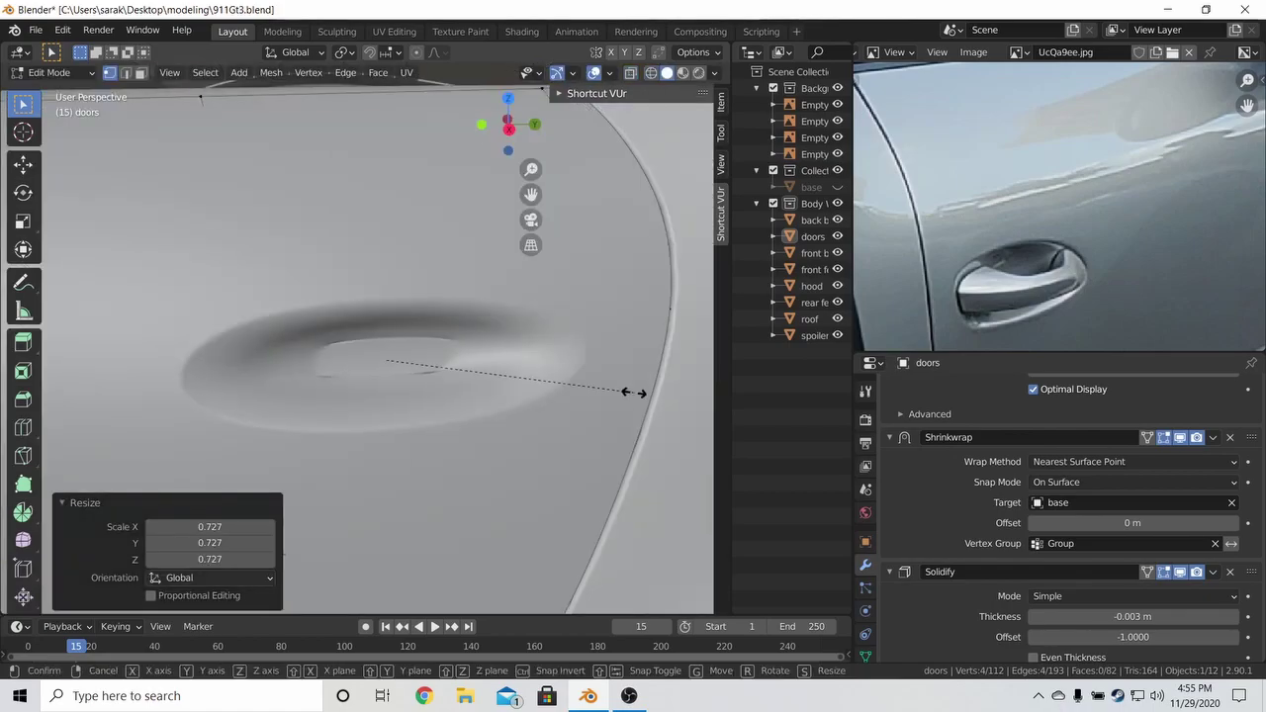
{"action": "key", "text": "s"}
{"action": "left_click", "coordinate": [633, 392]}
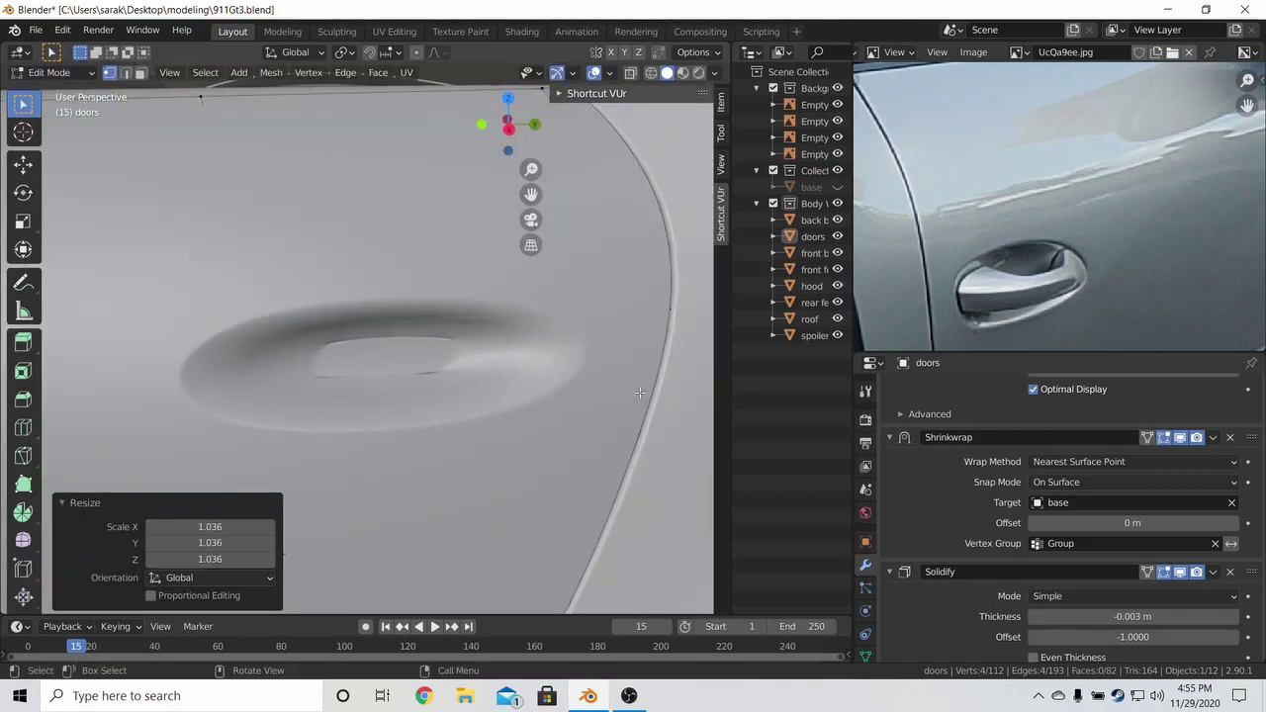
Set the vertex group weight to 0.504 and remove the handle recess's intermediate loop from Group.
{"action": "key", "text": "z"}
{"action": "left_click", "coordinate": [494, 380]}
{"action": "key", "text": "a"}
{"action": "key", "text": "a"}
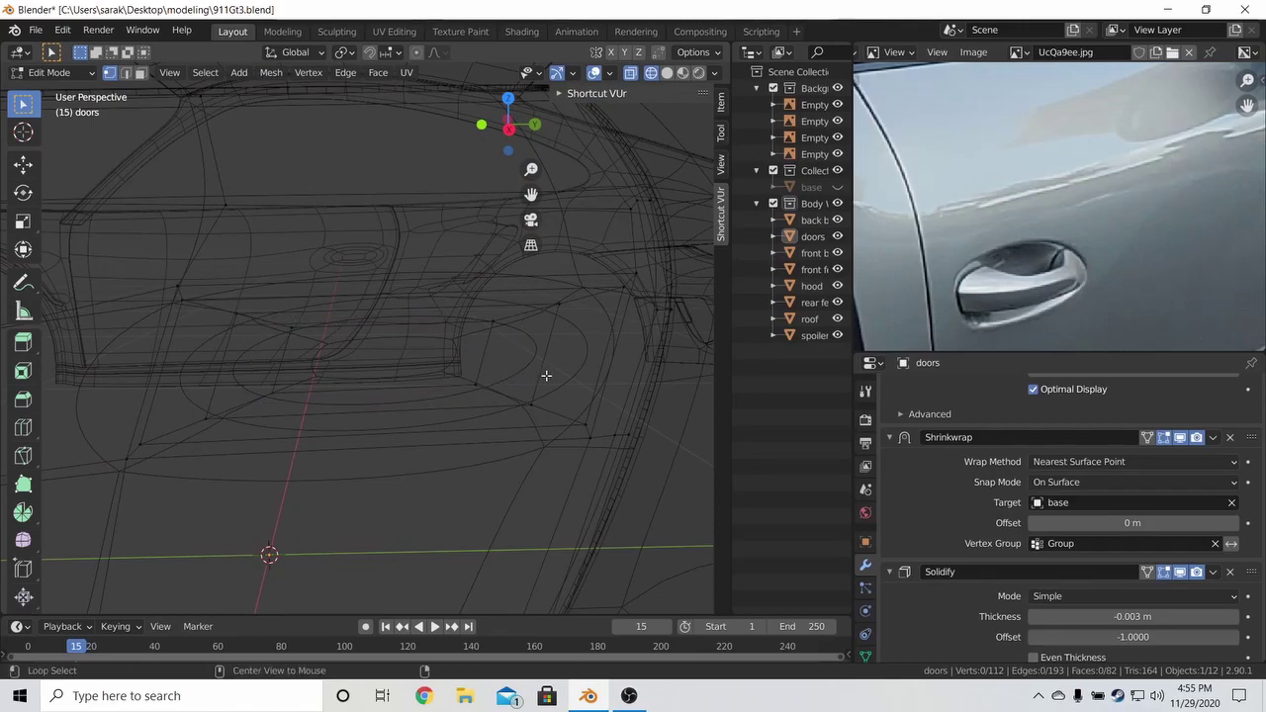
{"action": "left_click", "coordinate": [865, 655]}
{"action": "key", "text": "z"}
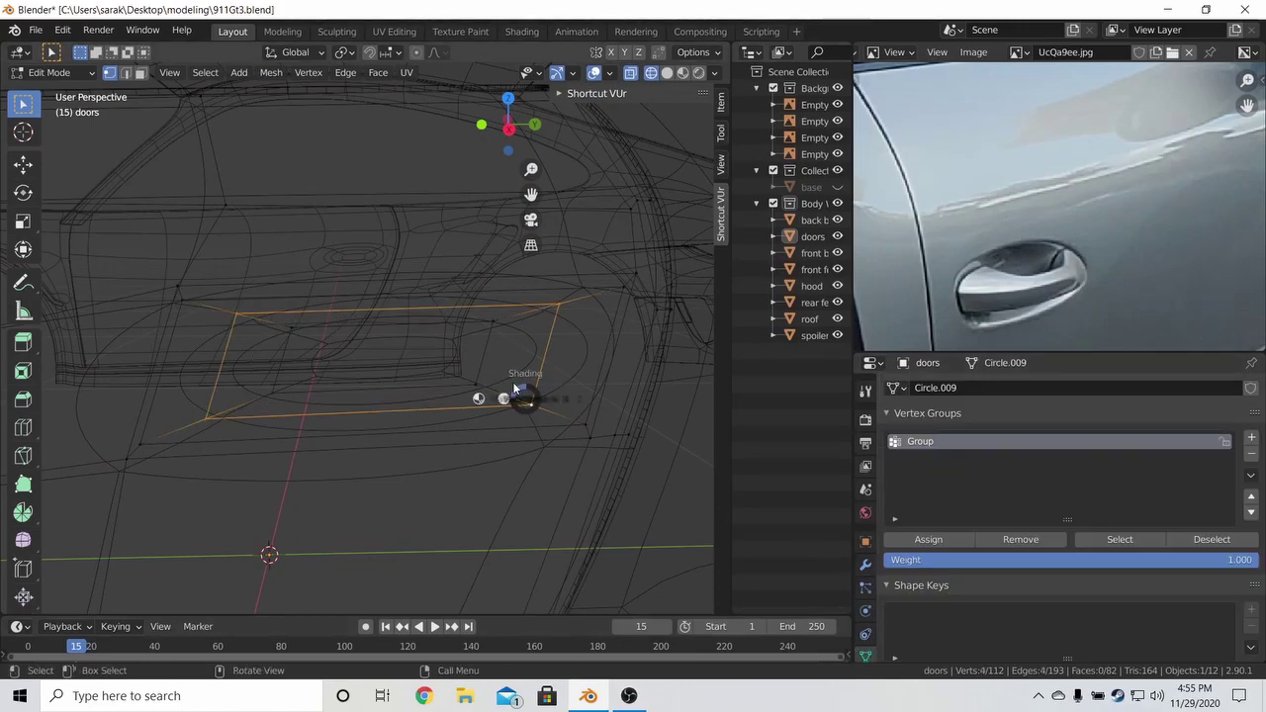
{"action": "left_click", "coordinate": [586, 399]}
{"action": "middle_click_drag", "start_coordinate": [579, 401], "coordinate": [653, 408]}
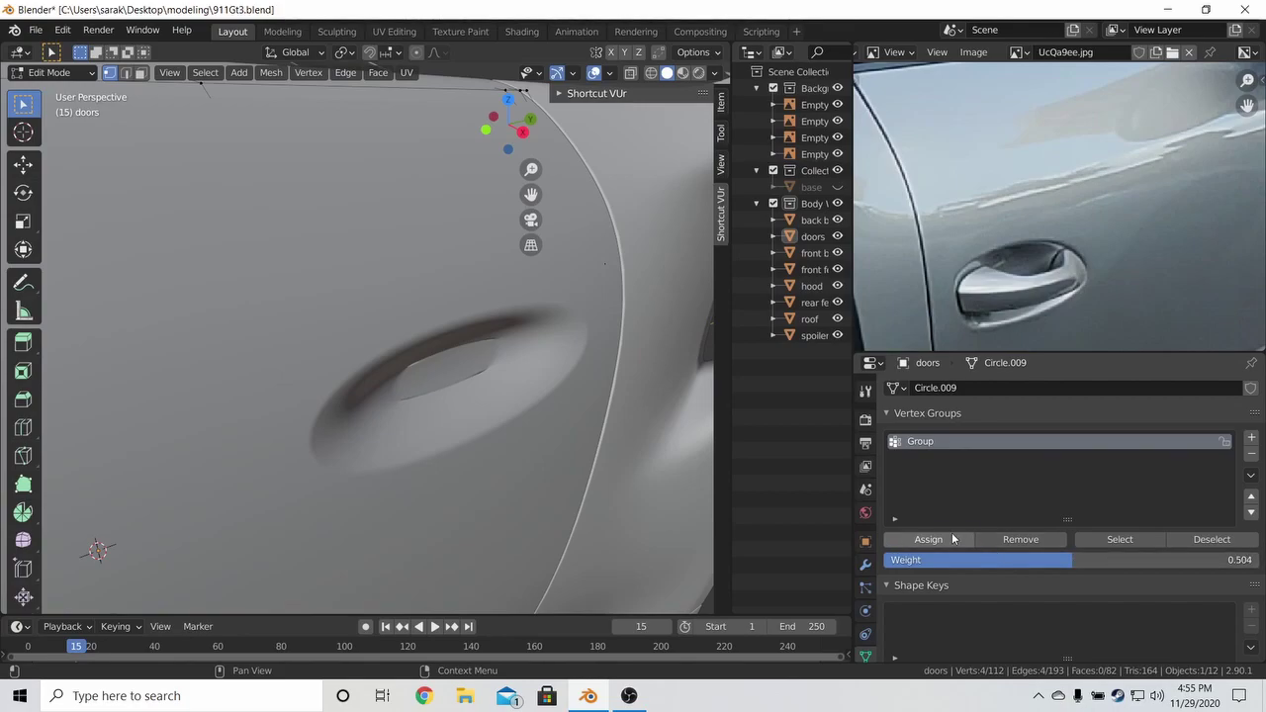
{"action": "left_click", "coordinate": [999, 539]}
{"action": "mouse_move", "coordinate": [693, 450]}
{"action": "middle_mouse_down"}
{"action": "mouse_move", "coordinate": [578, 450]}
{"action": "mouse_move", "coordinate": [686, 446]}
{"action": "middle_mouse_up"}
{"action": "scroll", "coordinate": [581, 450], "scroll_direction": "down", "scroll_amount": 3}
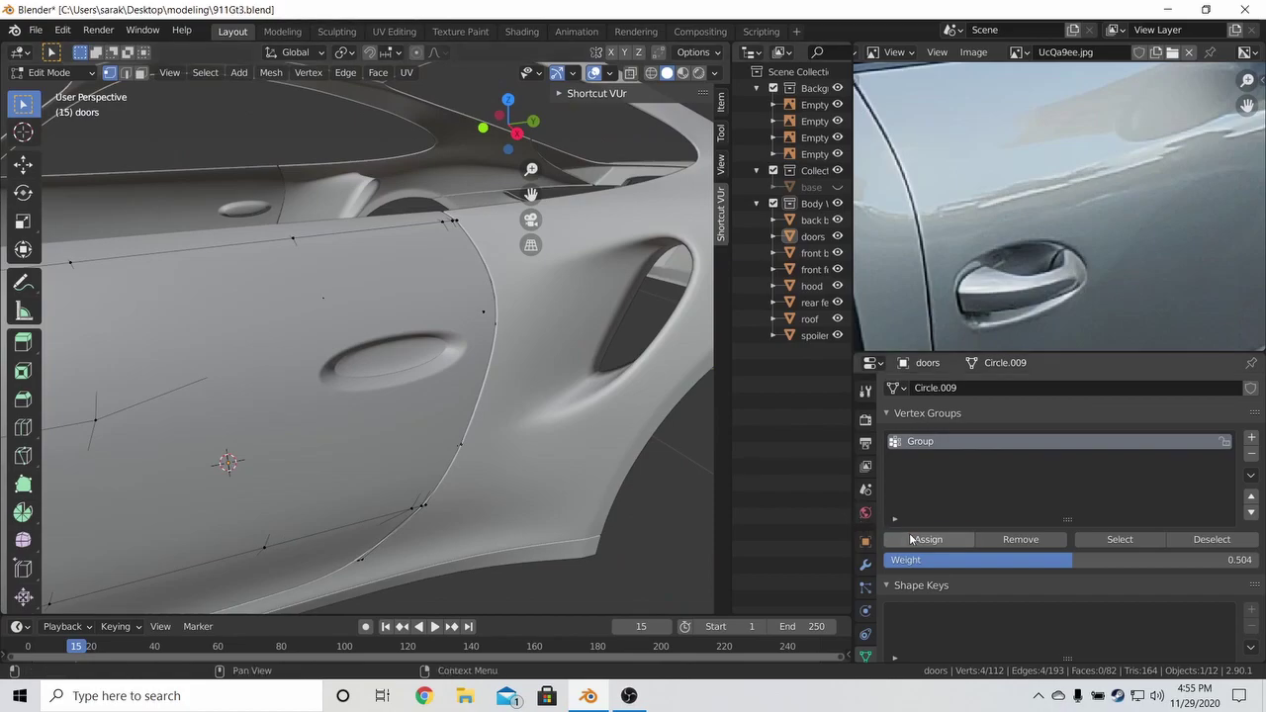
Return the doors to Object Mode in solid shading and save the file.
{"action": "mouse_move", "coordinate": [594, 495]}
{"action": "middle_mouse_down"}
{"action": "mouse_move", "coordinate": [291, 458]}
{"action": "mouse_move", "coordinate": [181, 376]}
{"action": "mouse_move", "coordinate": [113, 537]}
{"action": "mouse_move", "coordinate": [395, 349]}
{"action": "mouse_move", "coordinate": [447, 345]}
{"action": "middle_mouse_up"}
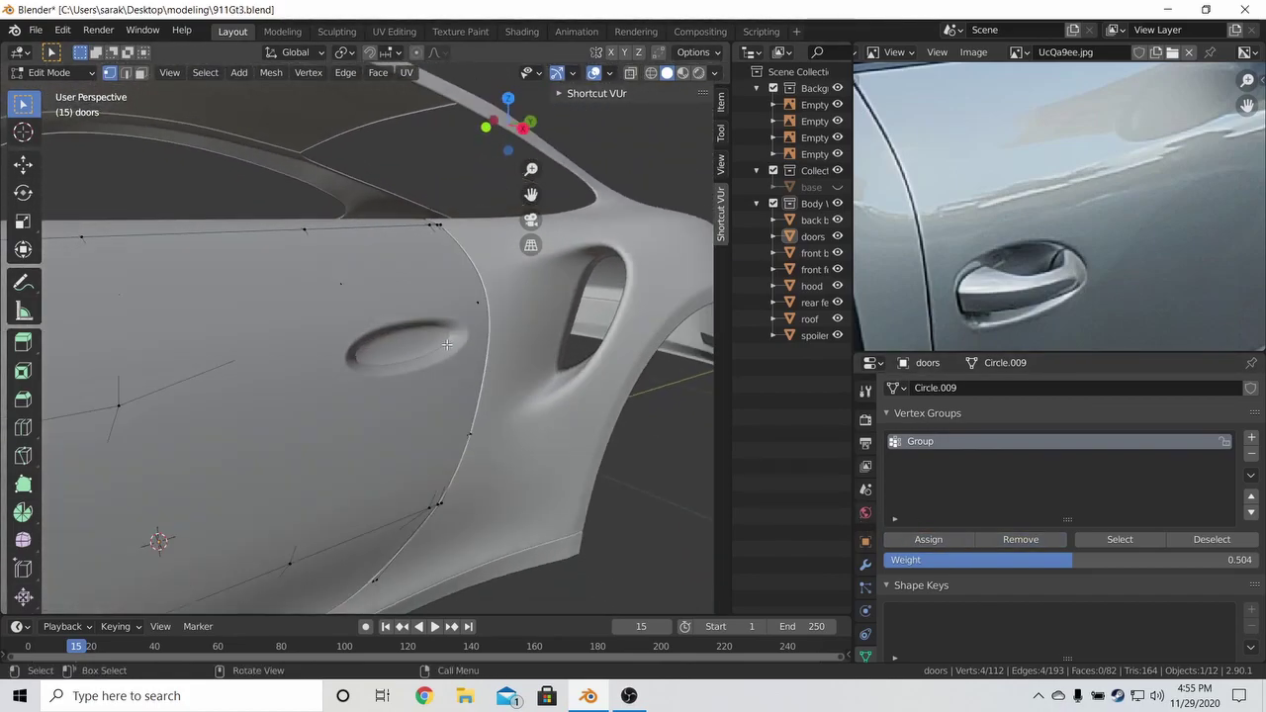
{"action": "scroll", "coordinate": [475, 343], "scroll_direction": "up", "scroll_amount": 3}
{"action": "key", "text": "Tab"}
{"action": "key", "text": "z"}
{"action": "left_click", "coordinate": [534, 343]}
{"action": "scroll", "coordinate": [538, 344], "scroll_direction": "down", "scroll_amount": 4}
{"action": "key", "text": "ctrl+s"}
{"action": "middle_click_drag", "start_coordinate": [544, 346], "coordinate": [795, 247]}
{"action": "scroll", "coordinate": [458, 313], "scroll_direction": "down", "scroll_amount": 5}
{"action": "scroll", "coordinate": [557, 319], "scroll_direction": "down", "scroll_amount": 2}
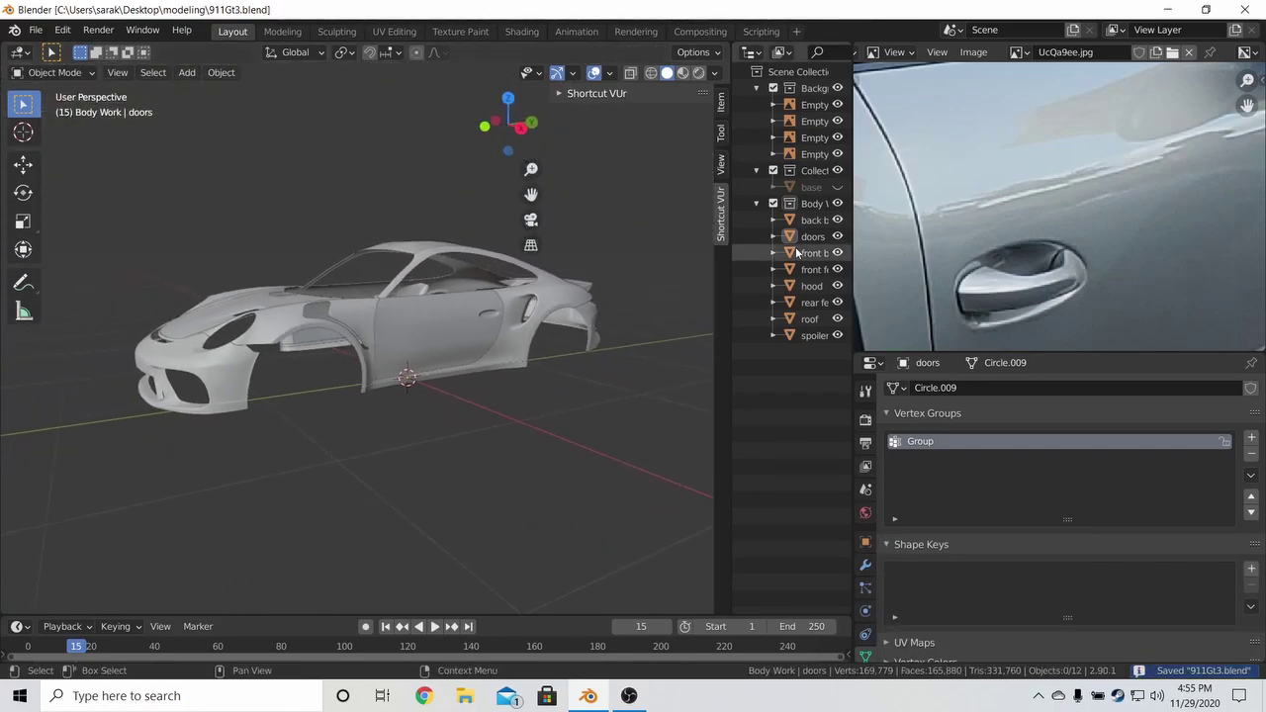
Switch the reference image to Od5r8xG.jpg to compare its door handle with the modeled recess, and save the file.
{"action": "scroll", "coordinate": [1086, 268], "scroll_direction": "down", "scroll_amount": 4}
{"action": "left_click", "coordinate": [1017, 52]}
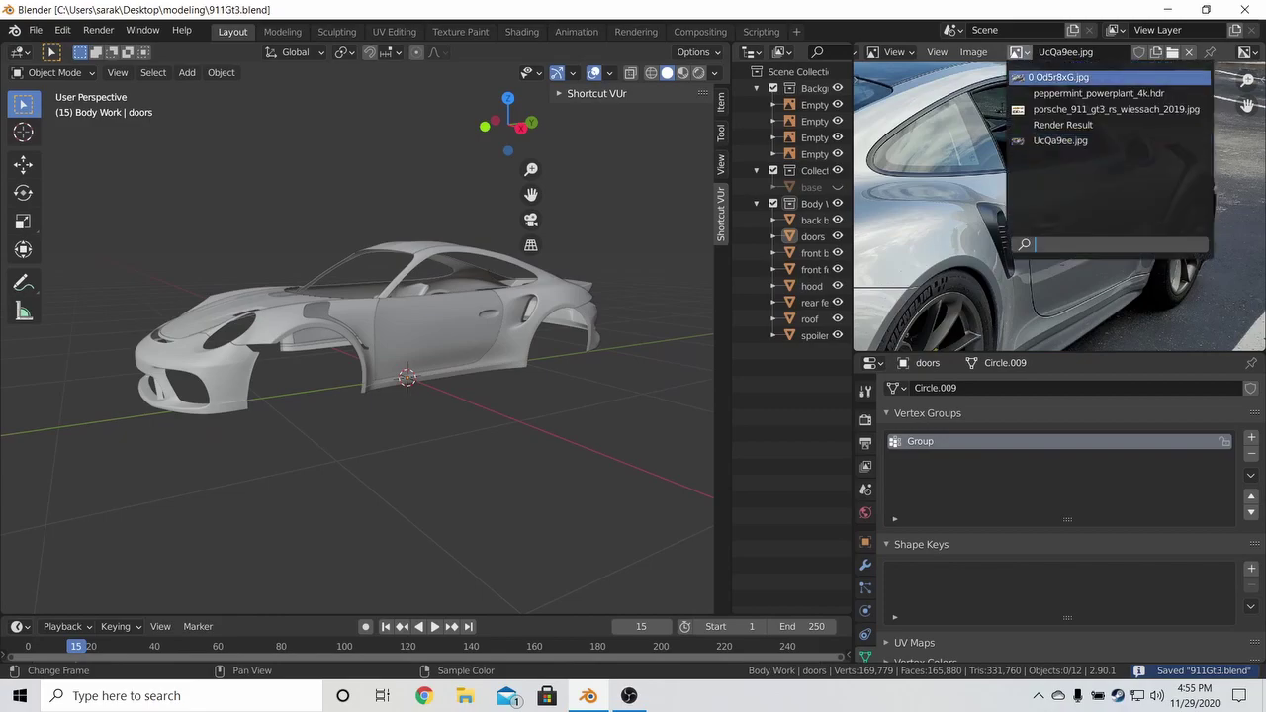
{"action": "left_click", "coordinate": [1088, 78]}
{"action": "scroll", "coordinate": [954, 275], "scroll_direction": "up", "scroll_amount": 4}
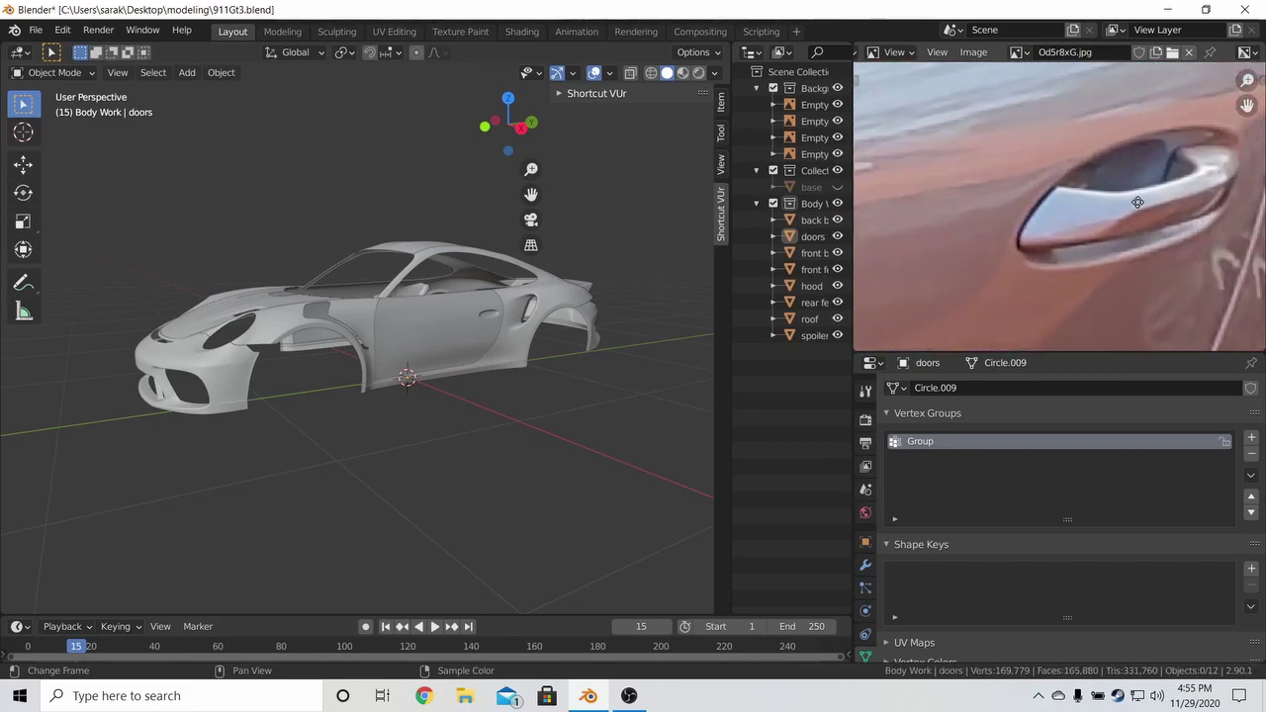
{"action": "scroll", "coordinate": [1132, 203], "scroll_direction": "up", "scroll_amount": 2}
{"action": "scroll", "coordinate": [1088, 193], "scroll_direction": "up", "scroll_amount": 3}
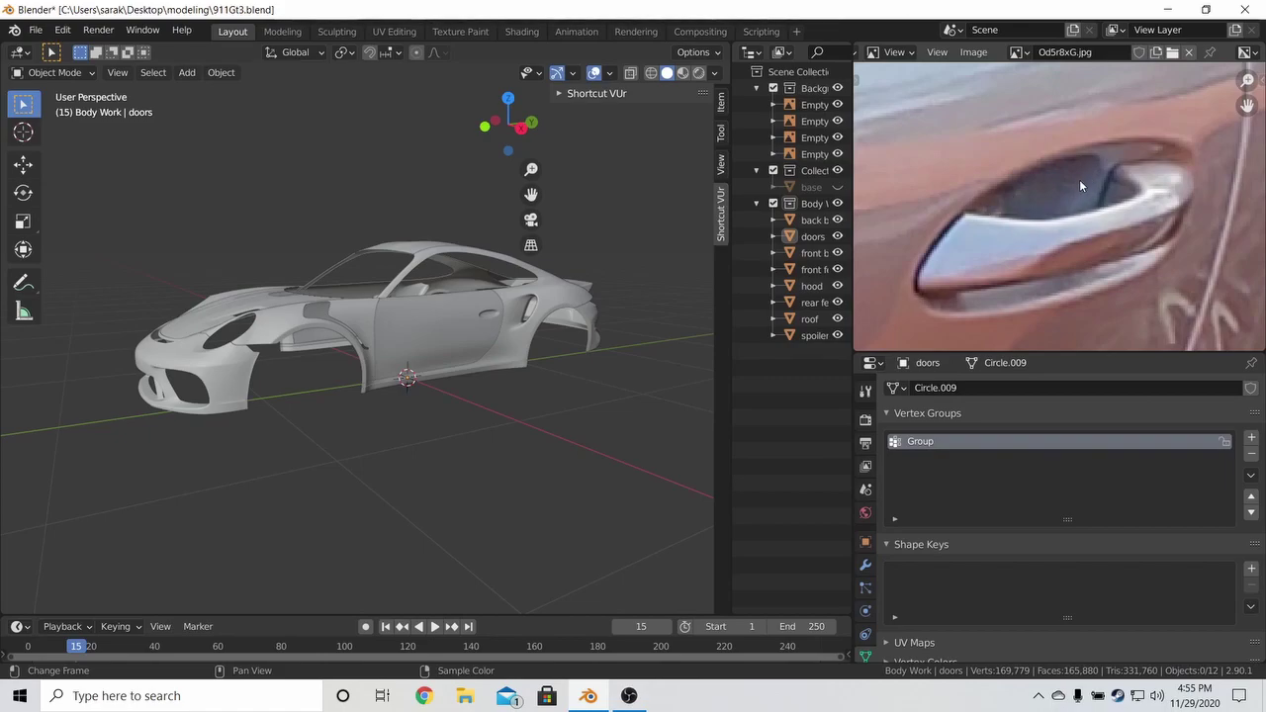
{"action": "scroll", "coordinate": [557, 320], "scroll_direction": "up", "scroll_amount": 4}
{"action": "middle_click_drag", "start_coordinate": [557, 320], "coordinate": [297, 361], "text": "shift"}
{"action": "scroll", "coordinate": [496, 308], "scroll_direction": "up", "scroll_amount": 3}
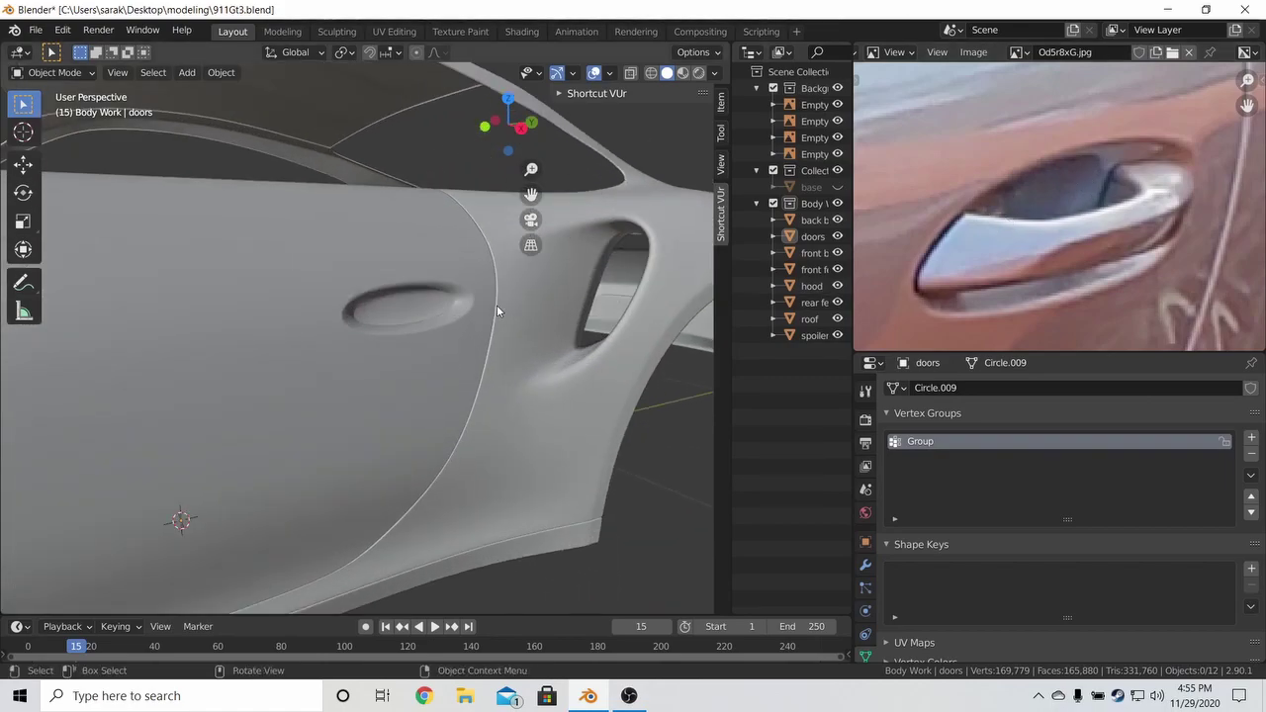
{"action": "middle_click_drag", "start_coordinate": [497, 309], "coordinate": [452, 282]}
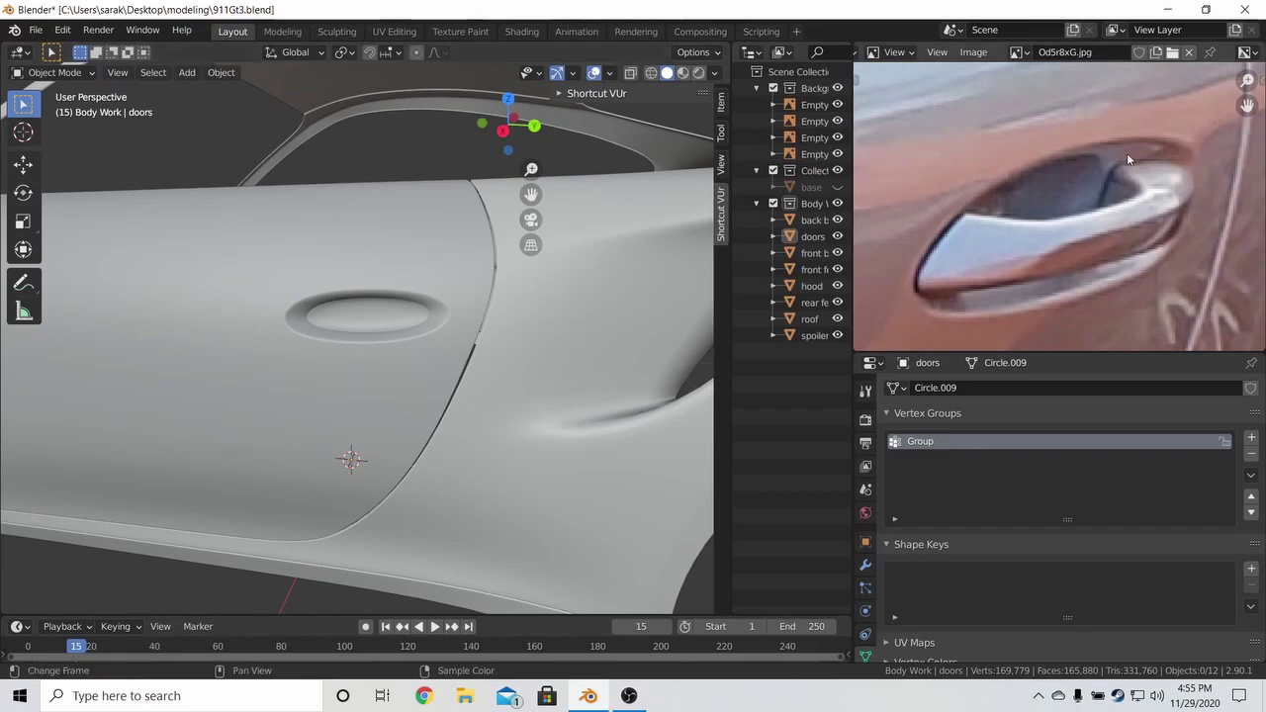
{"action": "scroll", "coordinate": [1104, 178], "scroll_direction": "down", "scroll_amount": 8}
{"action": "scroll", "coordinate": [407, 312], "scroll_direction": "down", "scroll_amount": 5}
{"action": "key", "text": "ctrl+s"}
Add one vertical loop cut through the doors mesh across the handle recess with a slide factor of about -0.191.
{"action": "mouse_move", "coordinate": [407, 313]}
{"action": "middle_mouse_down"}
{"action": "mouse_move", "coordinate": [337, 304]}
{"action": "mouse_move", "coordinate": [452, 313]}
{"action": "middle_mouse_up"}
{"action": "scroll", "coordinate": [452, 313], "scroll_direction": "up", "scroll_amount": 8}
{"action": "key", "text": "Tab"}
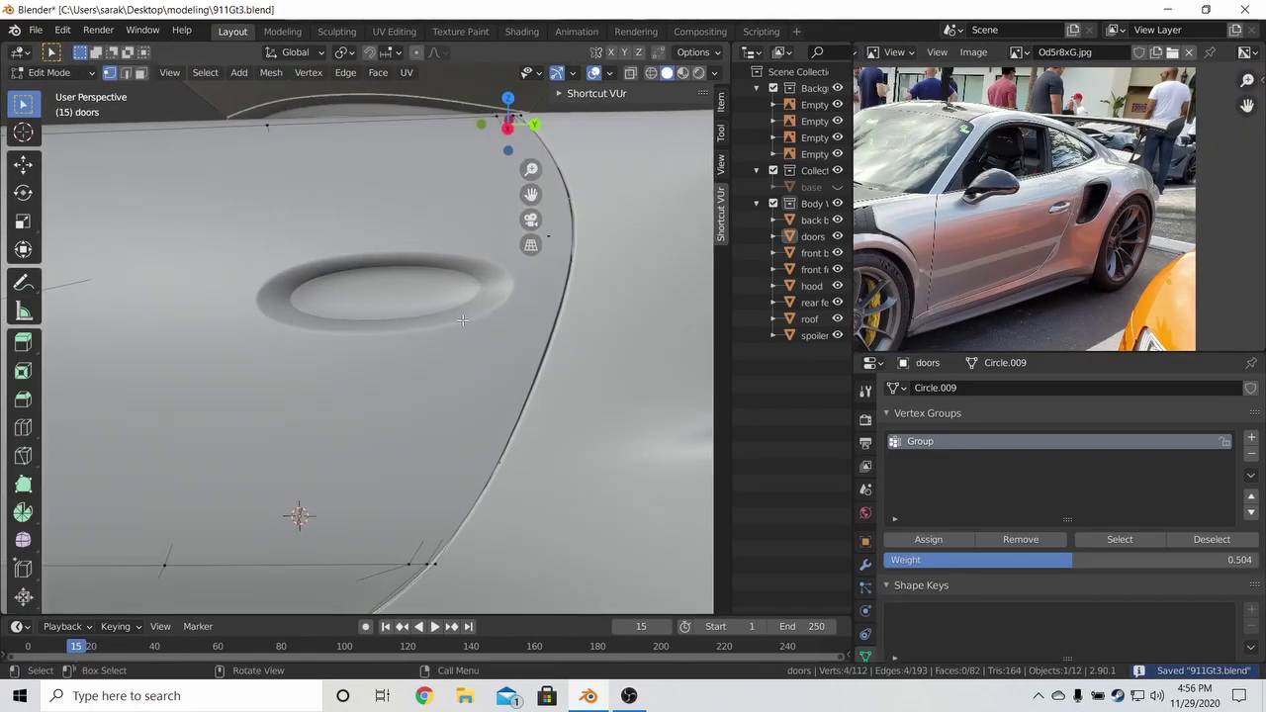
{"action": "key", "text": "z"}
{"action": "left_click", "coordinate": [391, 314]}
{"action": "key", "text": "ctrl+r"}
{"action": "left_click", "coordinate": [436, 246]}
{"action": "left_click", "coordinate": [467, 250]}
{"action": "key", "text": "z"}
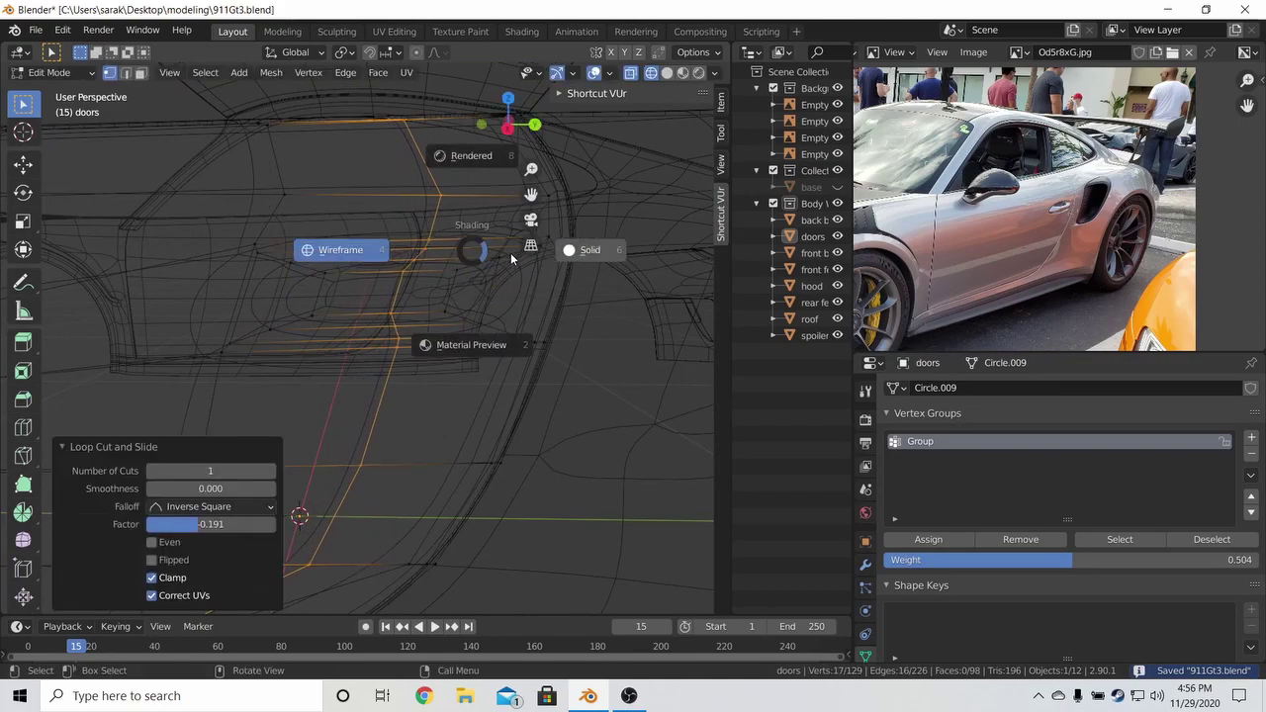
{"action": "left_click", "coordinate": [513, 254]}
Edge-slide the new vertical loop by factors of about -0.033 and -0.084, and save the file.
{"action": "key", "text": "g"}
{"action": "key", "text": "g"}
{"action": "left_click", "coordinate": [518, 255]}
{"action": "scroll", "coordinate": [1067, 202], "scroll_direction": "up", "scroll_amount": 10}
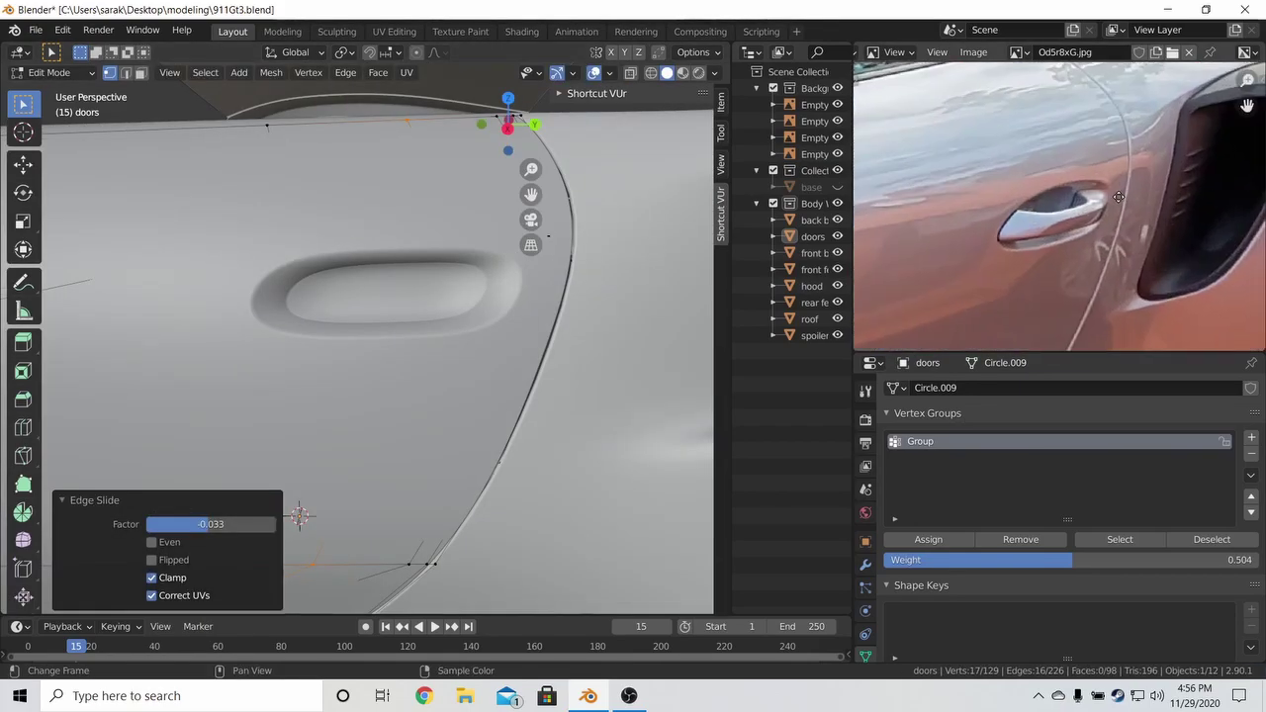
{"action": "key", "text": "g"}
{"action": "key", "text": "g"}
{"action": "left_click", "coordinate": [578, 297]}
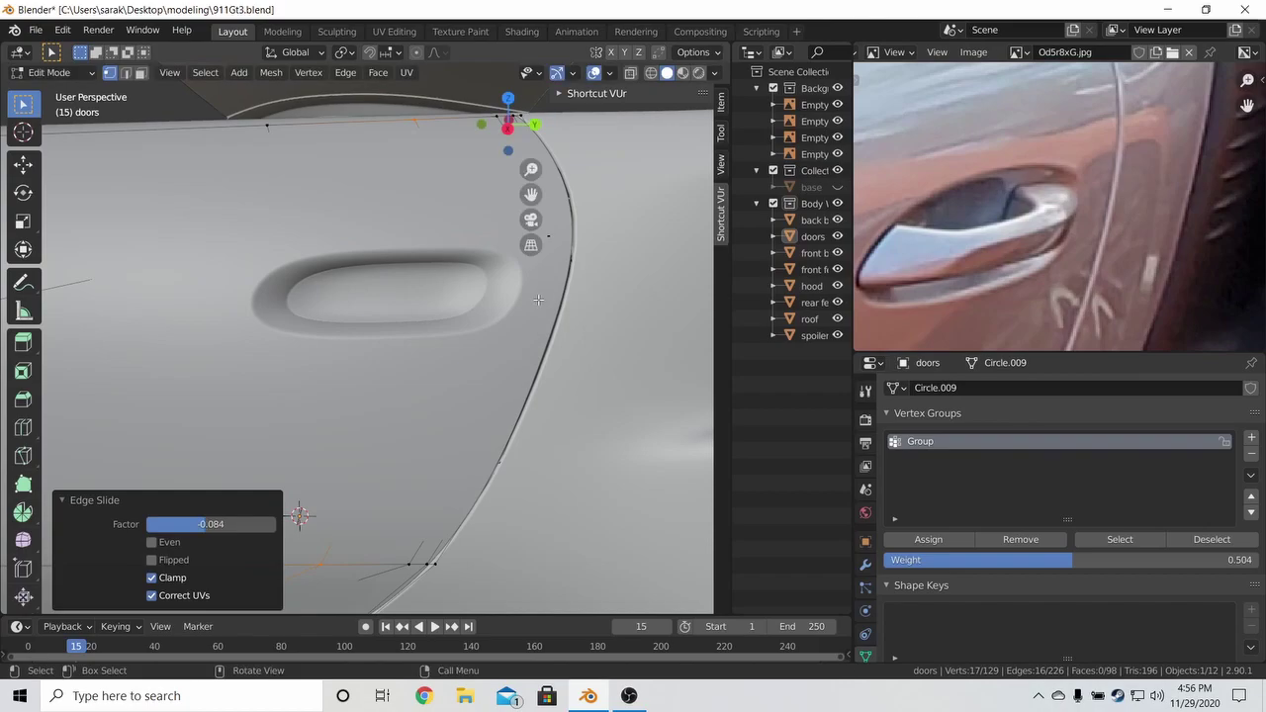
{"action": "key", "text": "Tab"}
{"action": "scroll", "coordinate": [533, 301], "scroll_direction": "down", "scroll_amount": 4}
{"action": "key", "text": "ctrl+s"}
Vertex-slide the selected vertices on the door's lower edge by a factor of about 0.569.
{"action": "mouse_move", "coordinate": [532, 327]}
{"action": "middle_mouse_down"}
{"action": "mouse_move", "coordinate": [560, 309]}
{"action": "mouse_move", "coordinate": [630, 314]}
{"action": "mouse_move", "coordinate": [601, 359]}
{"action": "middle_mouse_up"}
{"action": "key", "text": "Tab"}
{"action": "key", "text": "z"}
{"action": "left_click", "coordinate": [431, 401]}
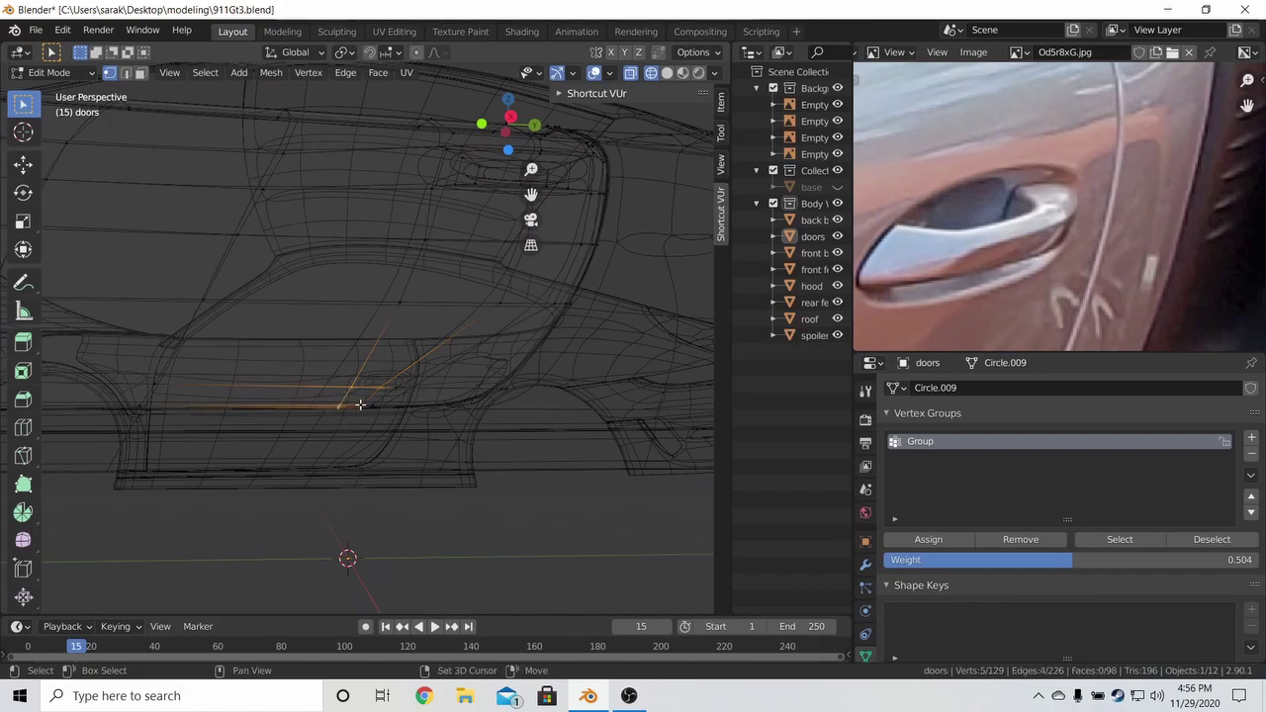
{"action": "key", "text": "shift+v"}
{"action": "left_click", "coordinate": [405, 396]}
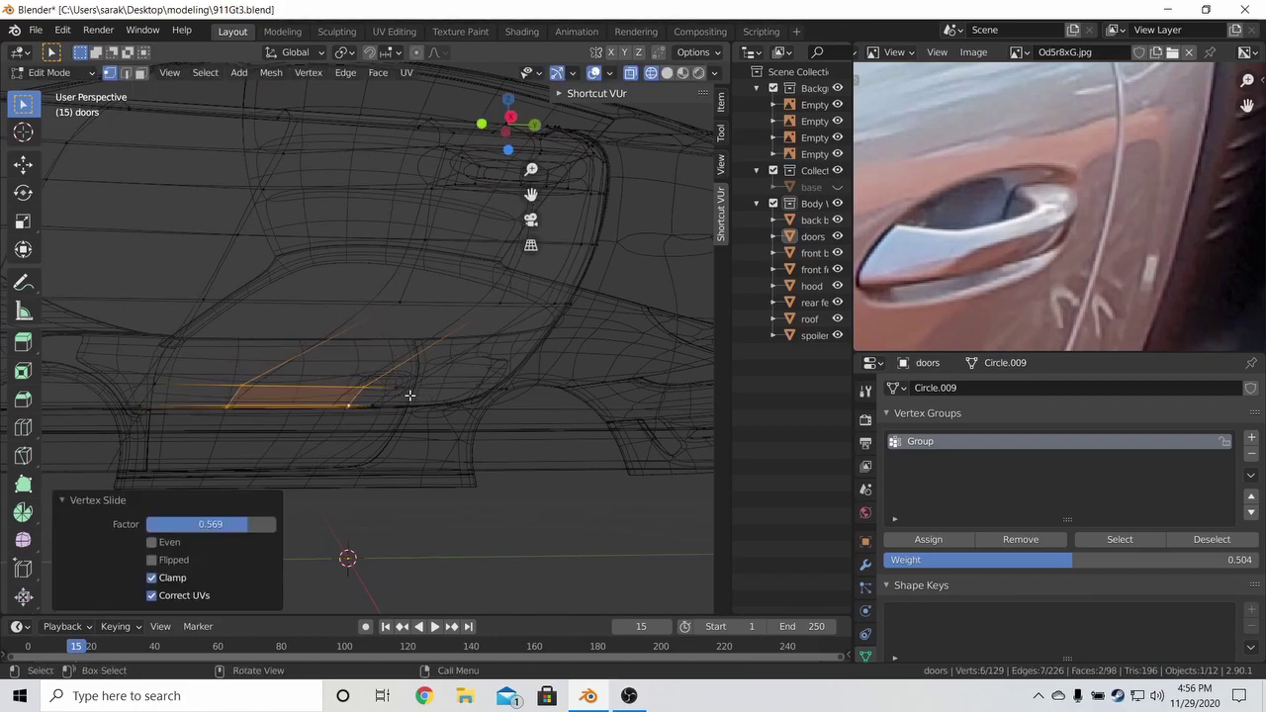
Edge-slide the three vertices near the door's lower rear corner by a factor of about 0.105, and save the file.
{"action": "left_click", "coordinate": [388, 397]}
{"action": "key", "text": "g"}
{"action": "key", "text": "g"}
{"action": "left_click", "coordinate": [433, 406]}
{"action": "key", "text": "z"}
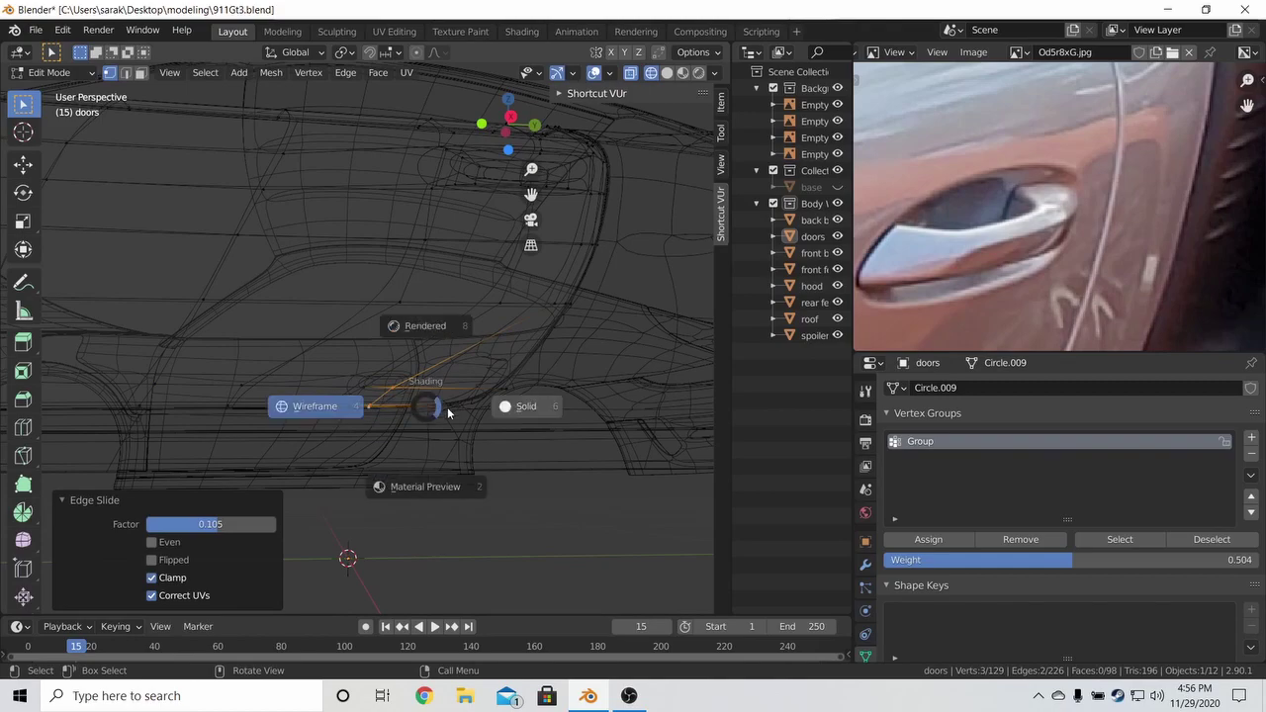
{"action": "left_click", "coordinate": [503, 408]}
{"action": "key", "text": "Tab"}
{"action": "mouse_move", "coordinate": [508, 410]}
{"action": "middle_mouse_down"}
{"action": "mouse_move", "coordinate": [576, 380]}
{"action": "mouse_move", "coordinate": [547, 415]}
{"action": "mouse_move", "coordinate": [567, 412]}
{"action": "middle_mouse_up"}
{"action": "key", "text": "ctrl+s"}
Move the door's lower rear edge vertices slightly along Z and rotate them to even the sill seam, and save the file.
{"action": "key", "text": "Tab"}
{"action": "key", "text": "z"}
{"action": "left_click", "coordinate": [475, 422]}
{"action": "left_click", "coordinate": [363, 450]}
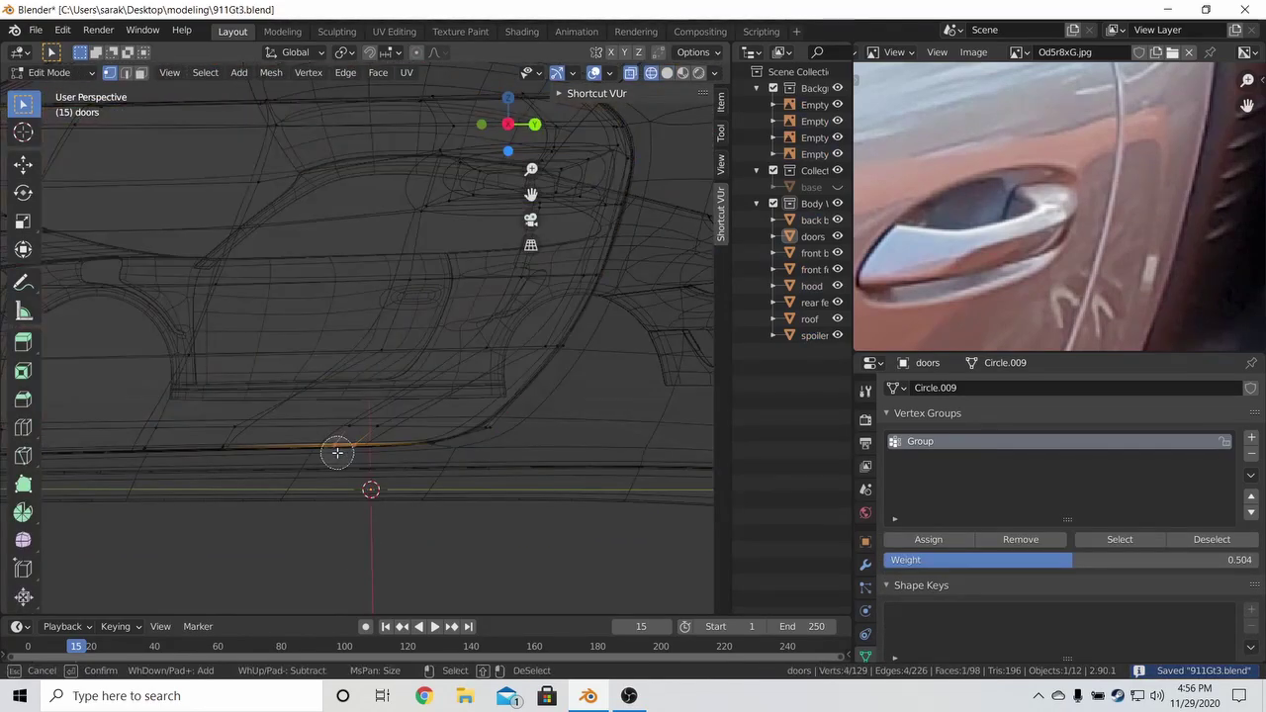
{"action": "key", "text": "g"}
{"action": "key", "text": "z"}
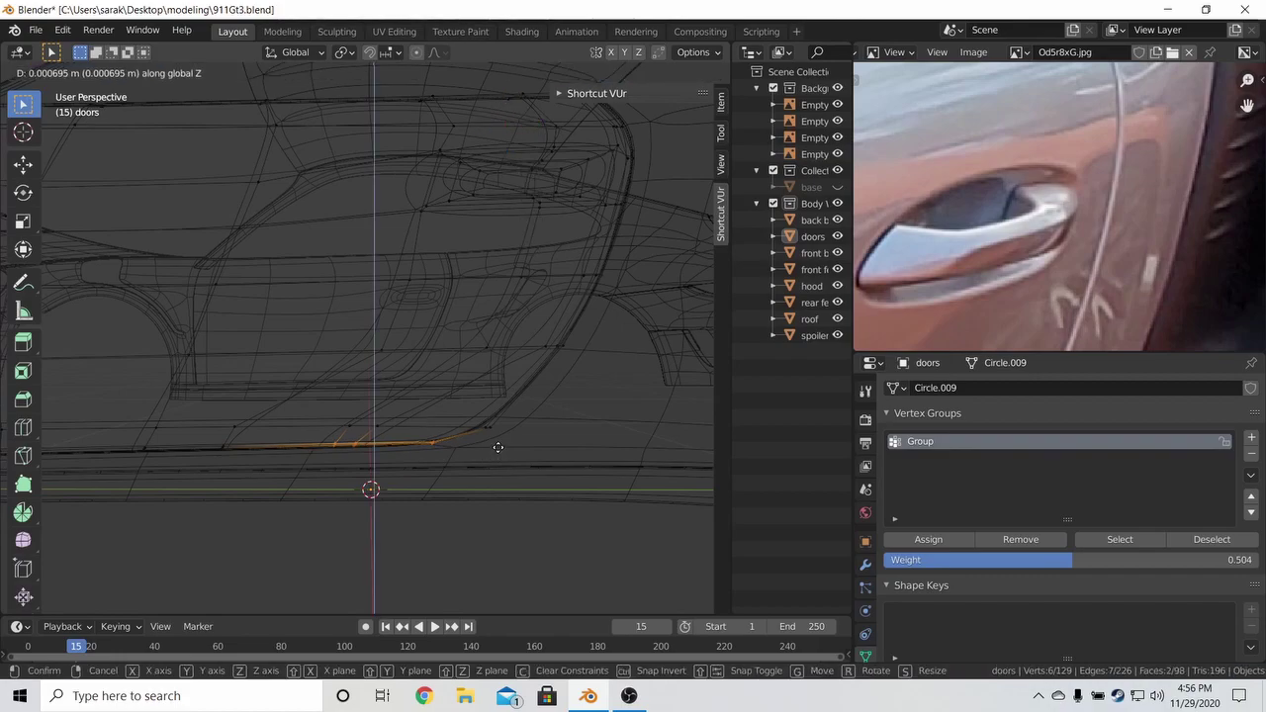
{"action": "left_click", "coordinate": [498, 445]}
{"action": "key", "text": "r"}
{"action": "left_click", "coordinate": [520, 431]}
{"action": "key", "text": "z"}
{"action": "left_click", "coordinate": [563, 436]}
{"action": "key", "text": "Tab"}
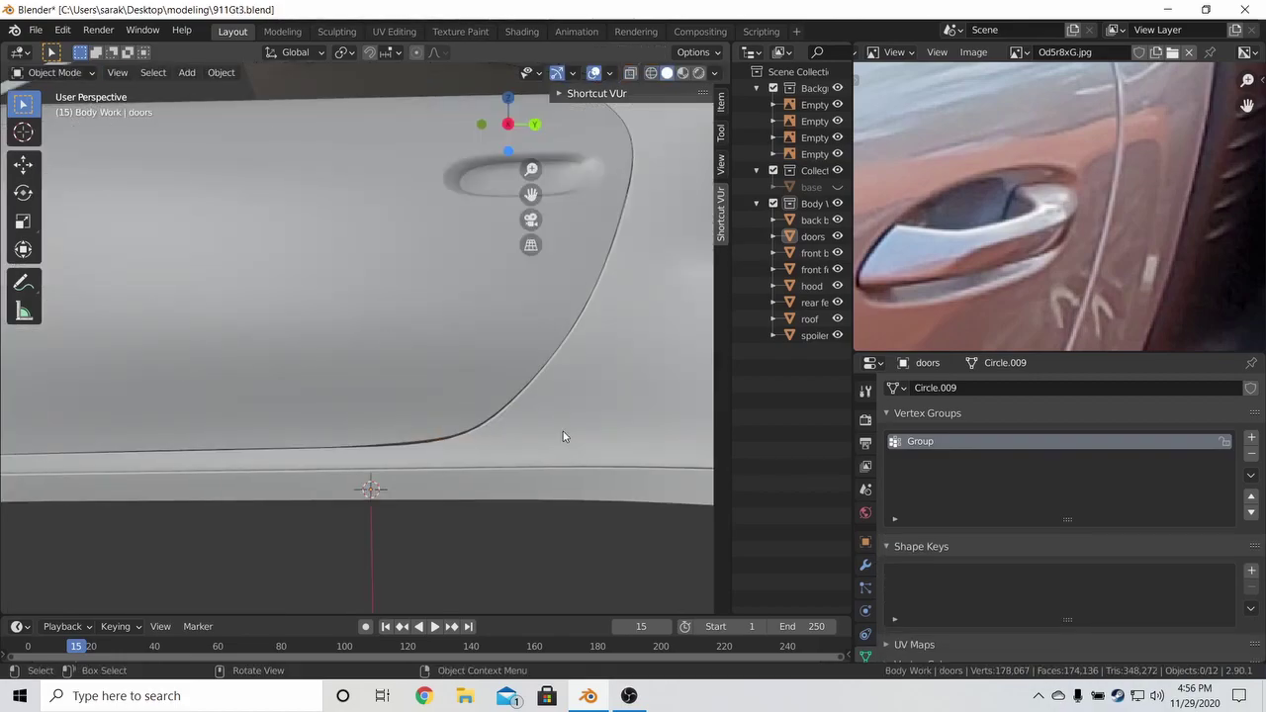
{"action": "key", "text": "ctrl+s"}
In right orthographic view, move the two vertices at the door's lower rear corner to tighten the seam, and save the file.
{"action": "scroll", "coordinate": [541, 382], "scroll_direction": "down", "scroll_amount": 4}
{"action": "middle_click_drag", "start_coordinate": [539, 381], "coordinate": [531, 395]}
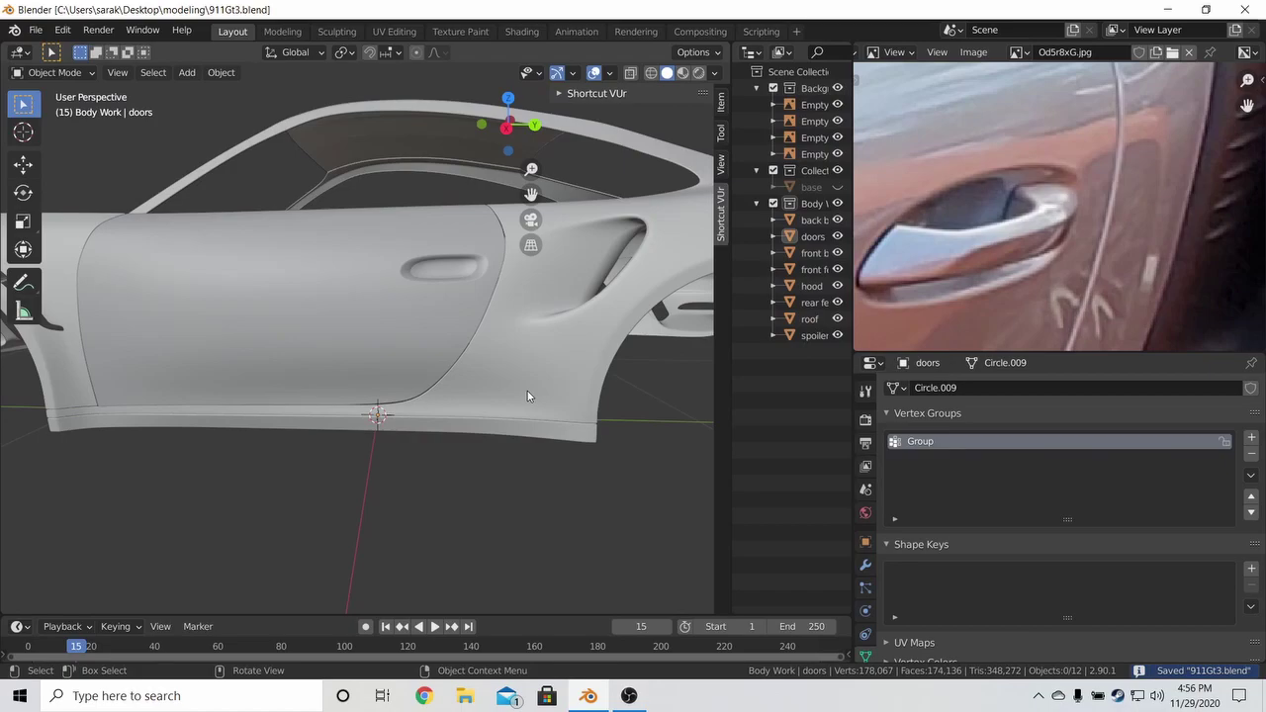
{"action": "key", "text": "KP_3"}
{"action": "right_click", "coordinate": [556, 446]}
{"action": "key", "text": "Escape"}
{"action": "scroll", "coordinate": [514, 445], "scroll_direction": "up", "scroll_amount": 4}
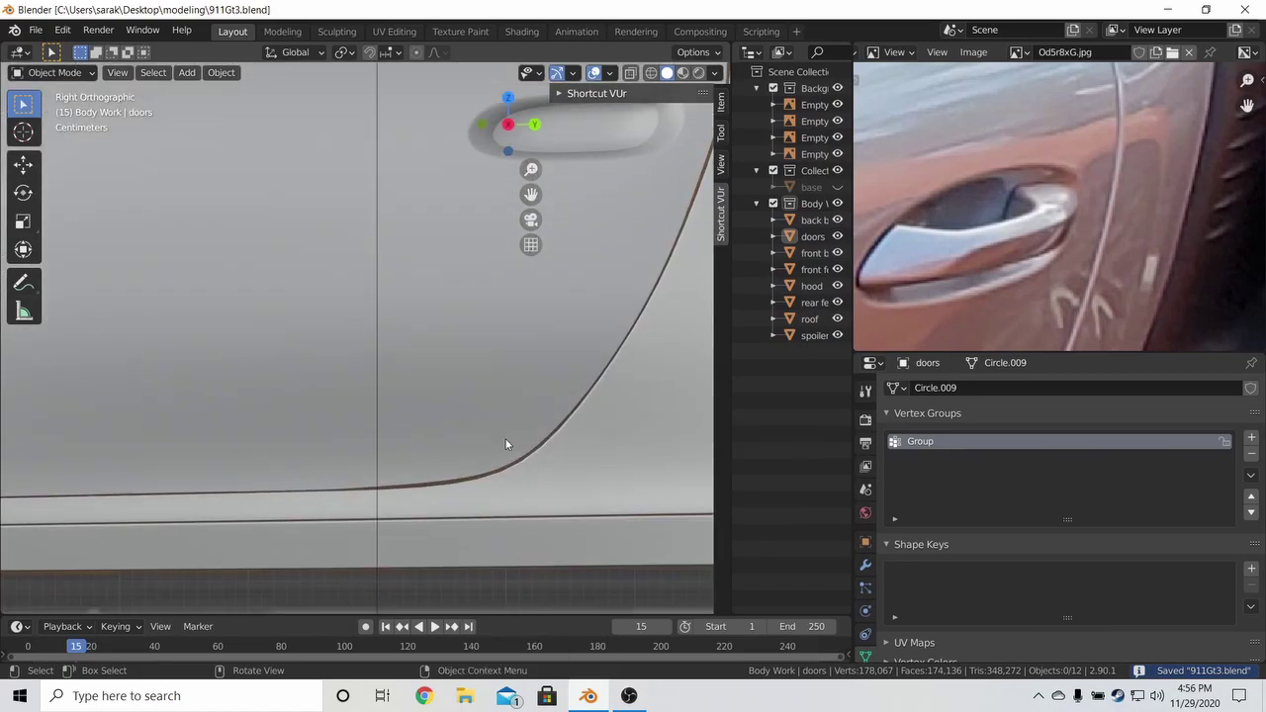
{"action": "key", "text": "Tab"}
{"action": "key", "text": "shift+z"}
{"action": "key", "text": "Escape"}
{"action": "key", "text": "shift+z"}
{"action": "key", "text": "g"}
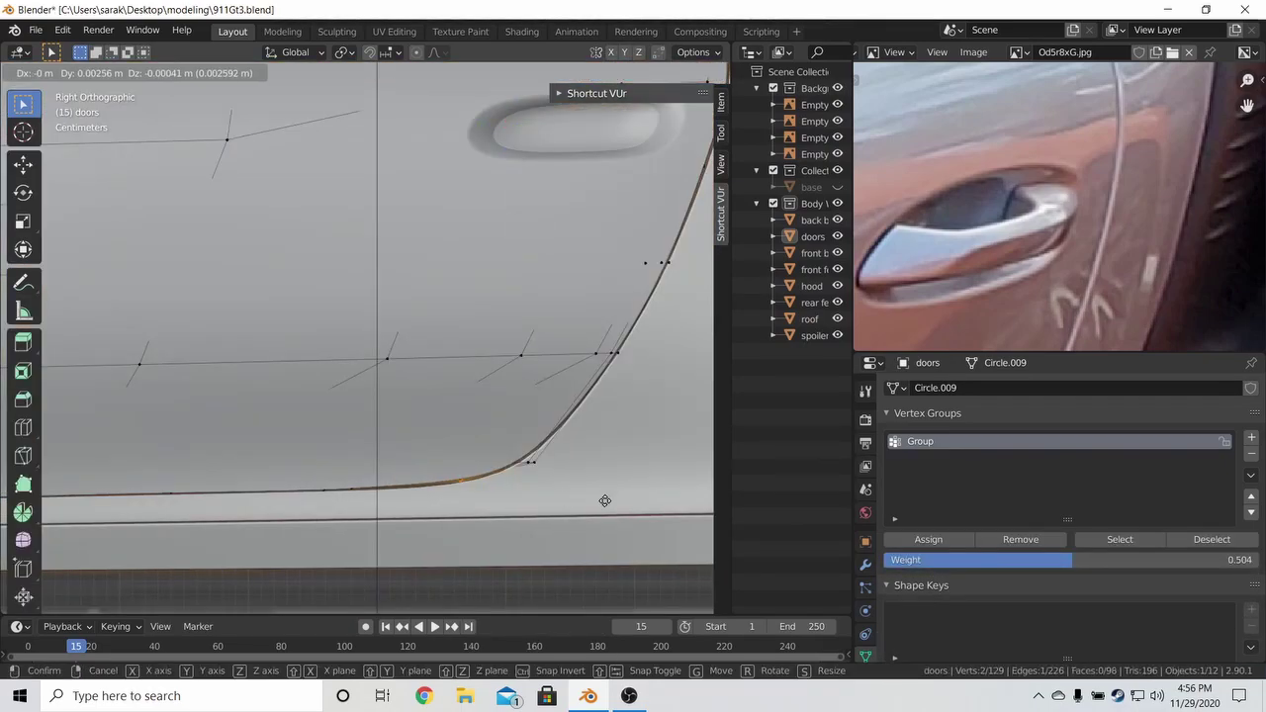
{"action": "left_click", "coordinate": [610, 523]}
{"action": "key", "text": "Tab"}
{"action": "middle_click_drag", "start_coordinate": [660, 460], "coordinate": [466, 367]}
{"action": "key", "text": "ctrl+s"}
In wireframe display, select the inner face loop edges of the door's handle recess.
{"action": "scroll", "coordinate": [483, 353], "scroll_direction": "up", "scroll_amount": 3}
{"action": "key", "text": "Tab"}
{"action": "key", "text": "z"}
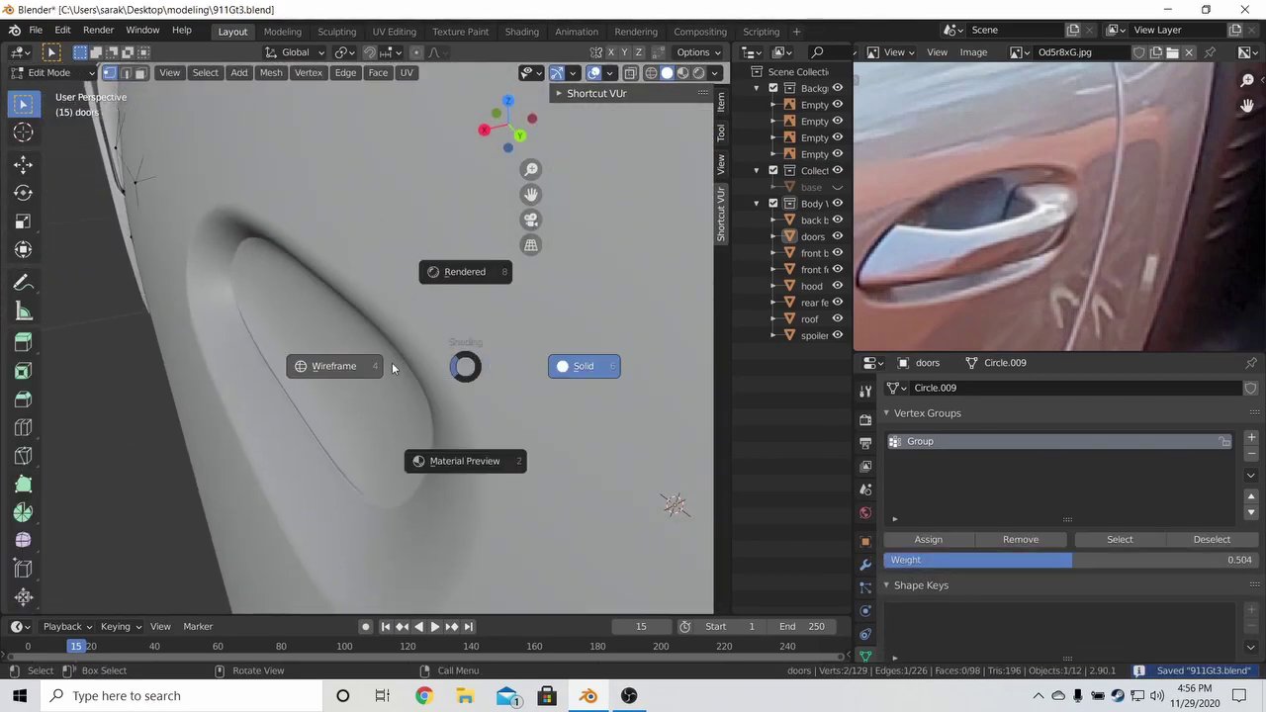
{"action": "left_click", "coordinate": [358, 367]}
{"action": "key", "text": "a"}
{"action": "key", "text": "alt+a"}
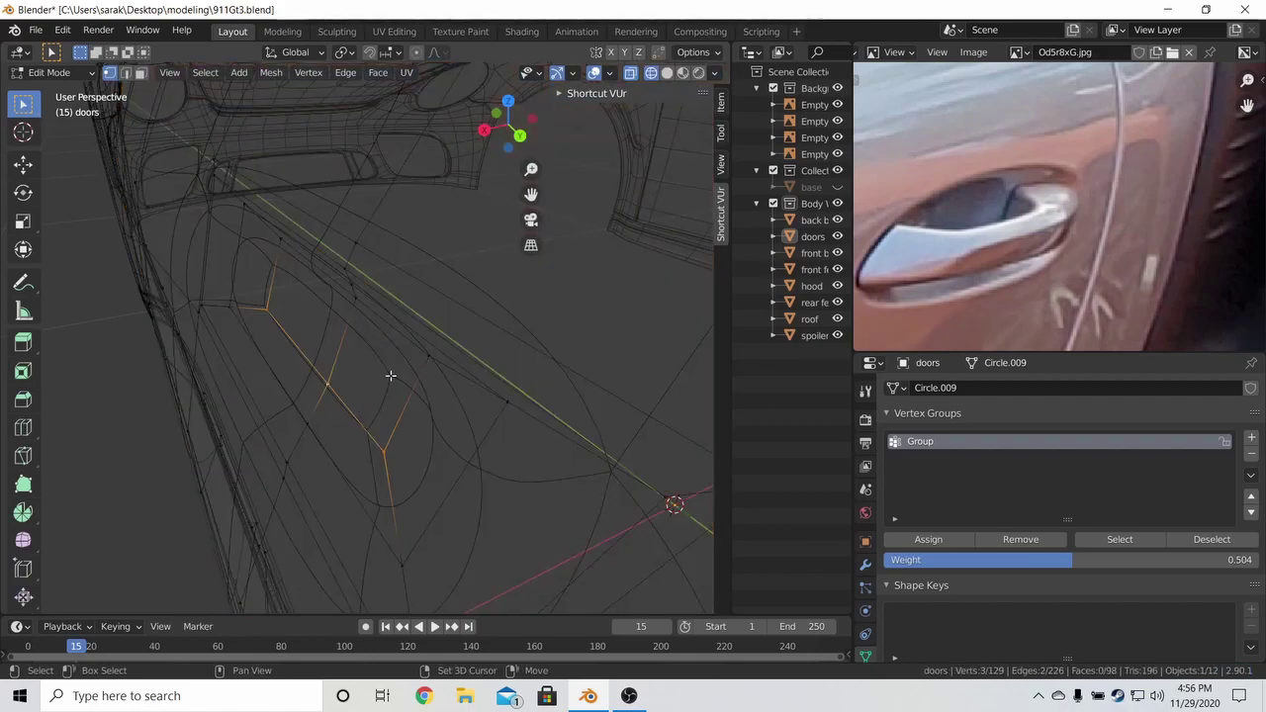
{"action": "left_click", "coordinate": [399, 352], "text": "alt+shift"}
{"action": "middle_click_drag", "start_coordinate": [398, 351], "coordinate": [490, 369]}
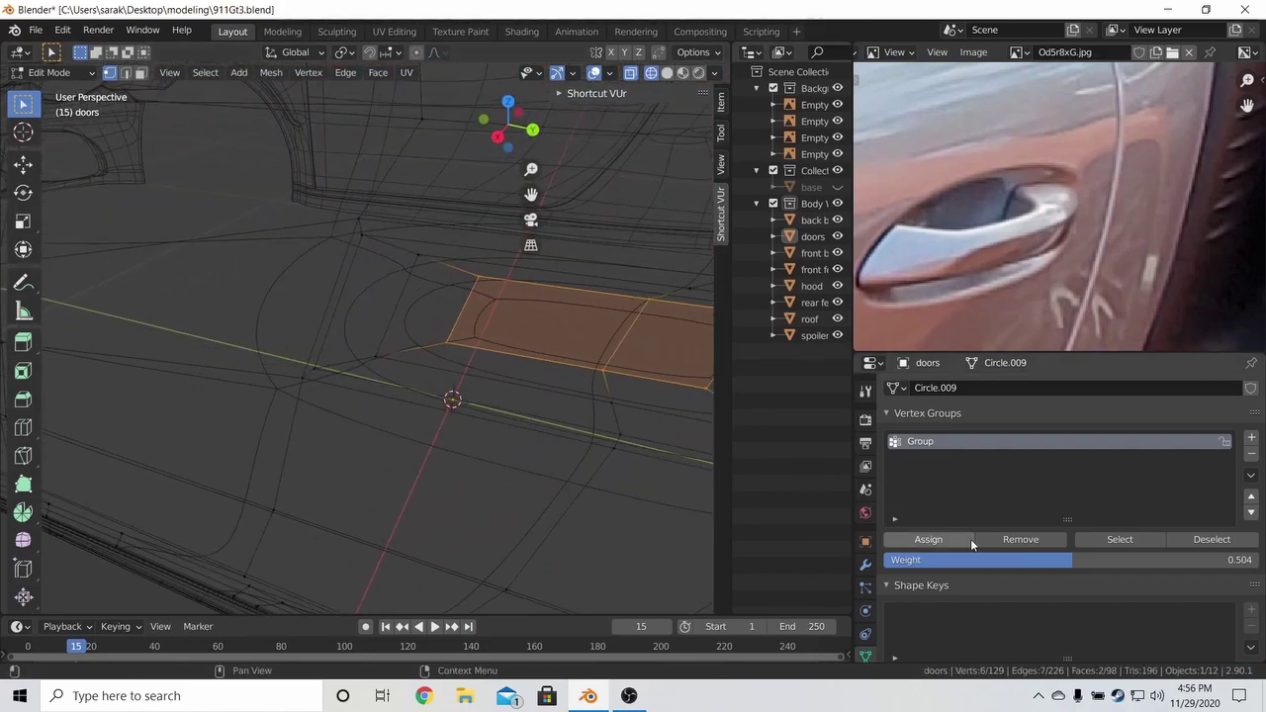
Assign the selected recess vertices to the vertex group, remove them again, and set the weight to 1.000.
{"action": "key", "text": "z"}
{"action": "left_click", "coordinate": [691, 492]}
{"action": "middle_click_drag", "start_coordinate": [643, 485], "coordinate": [524, 482], "text": "shift"}
{"action": "left_click", "coordinate": [960, 541]}
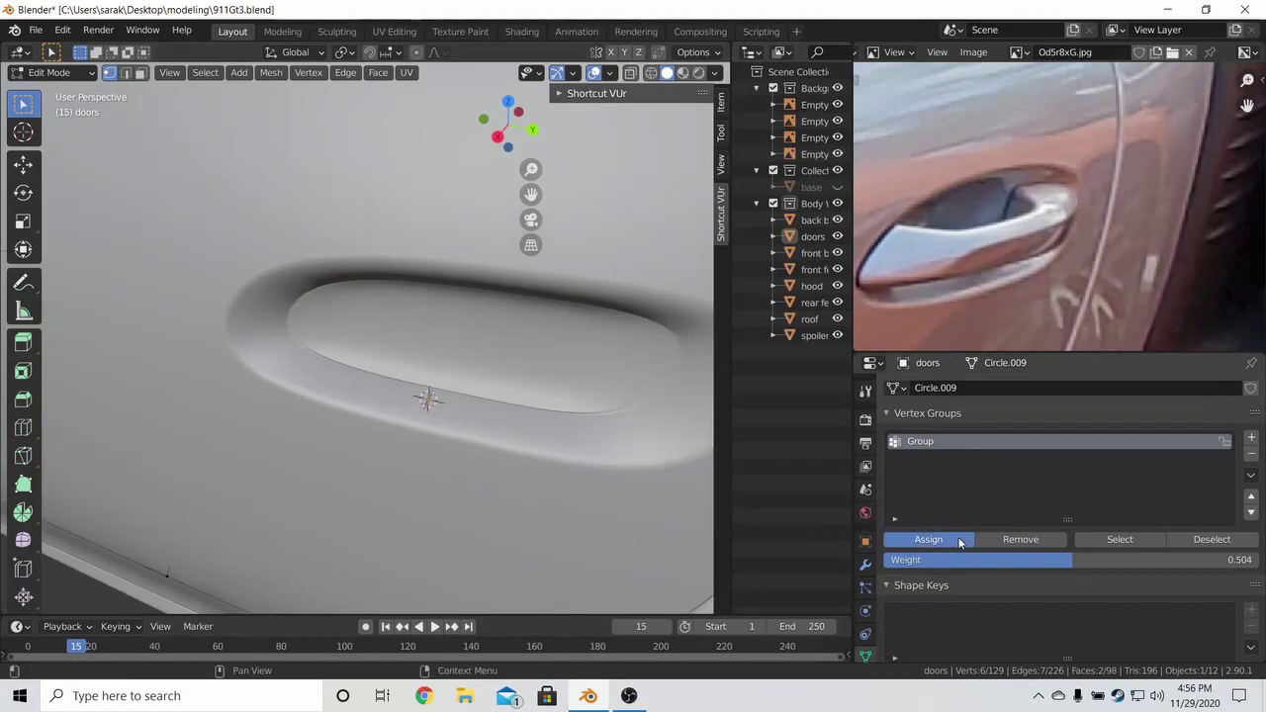
{"action": "left_click", "coordinate": [1021, 544]}
{"action": "left_click_drag", "start_coordinate": [976, 557], "coordinate": [997, 557]}
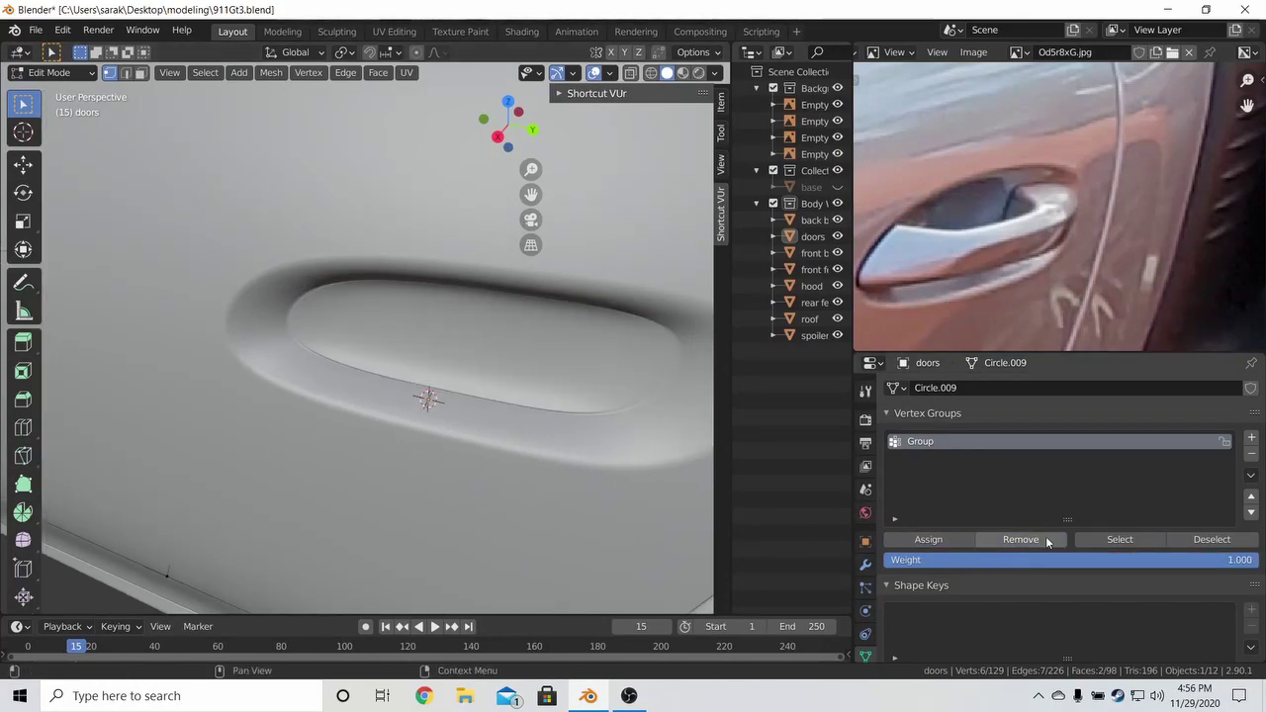
Edge-slide the loop surrounding the door's handle recess by a factor of about 0.484.
{"action": "key", "text": "shift+z"}
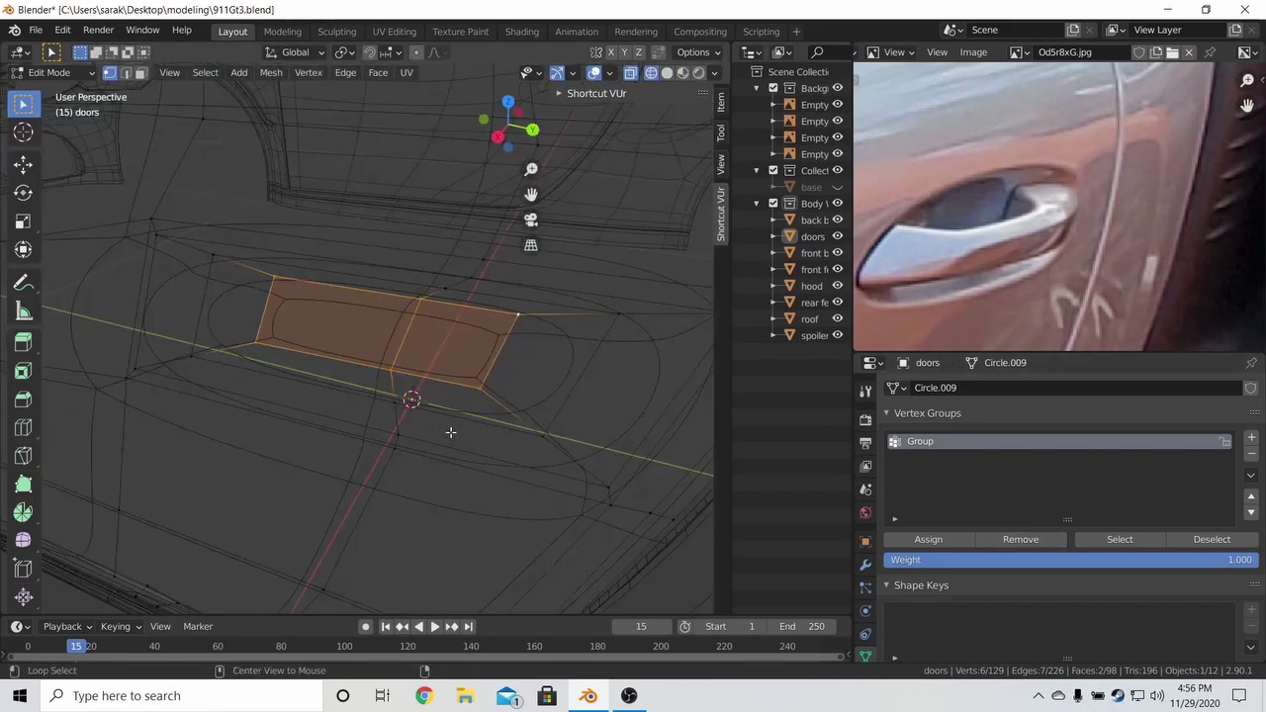
{"action": "left_click", "coordinate": [450, 433], "text": "alt"}
{"action": "key", "text": "g"}
{"action": "key", "text": "g"}
{"action": "left_click", "coordinate": [612, 456]}
{"action": "key", "text": "z"}
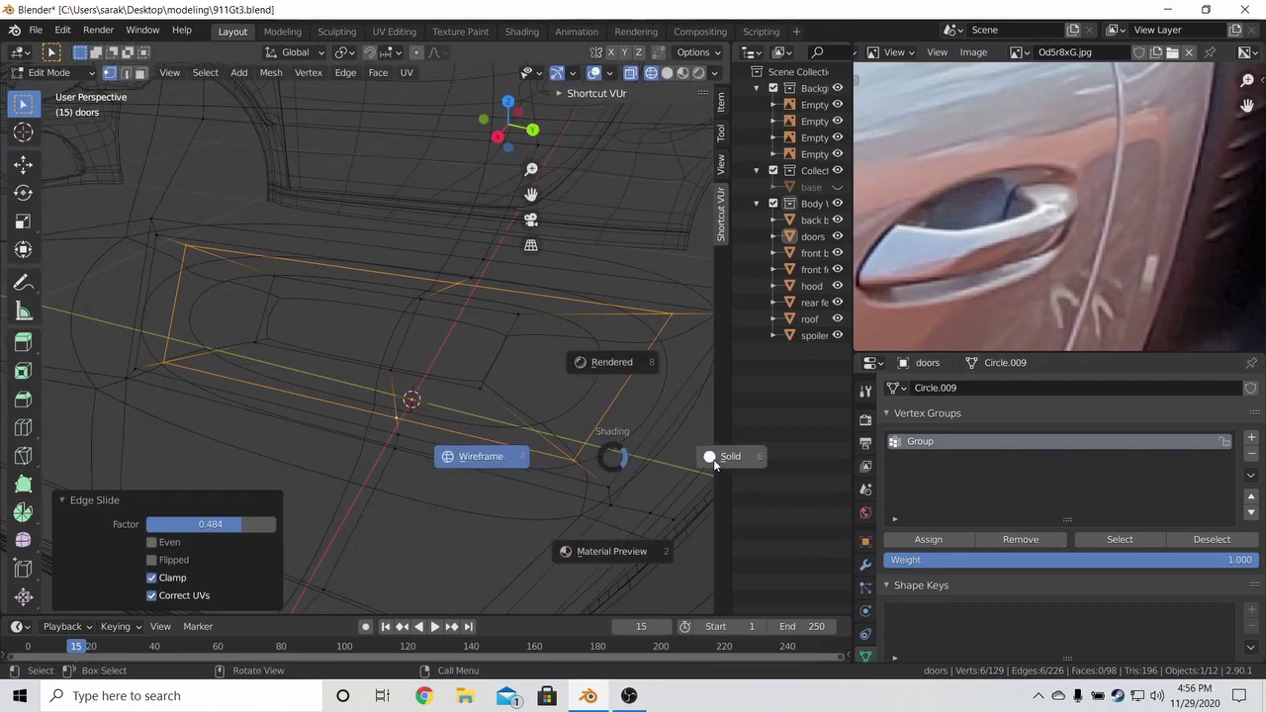
{"action": "left_click", "coordinate": [713, 459]}
Edge-slide the same loop around the handle recess again by a factor of about 0.68, and save the file.
{"action": "key", "text": "g"}
{"action": "key", "text": "g"}
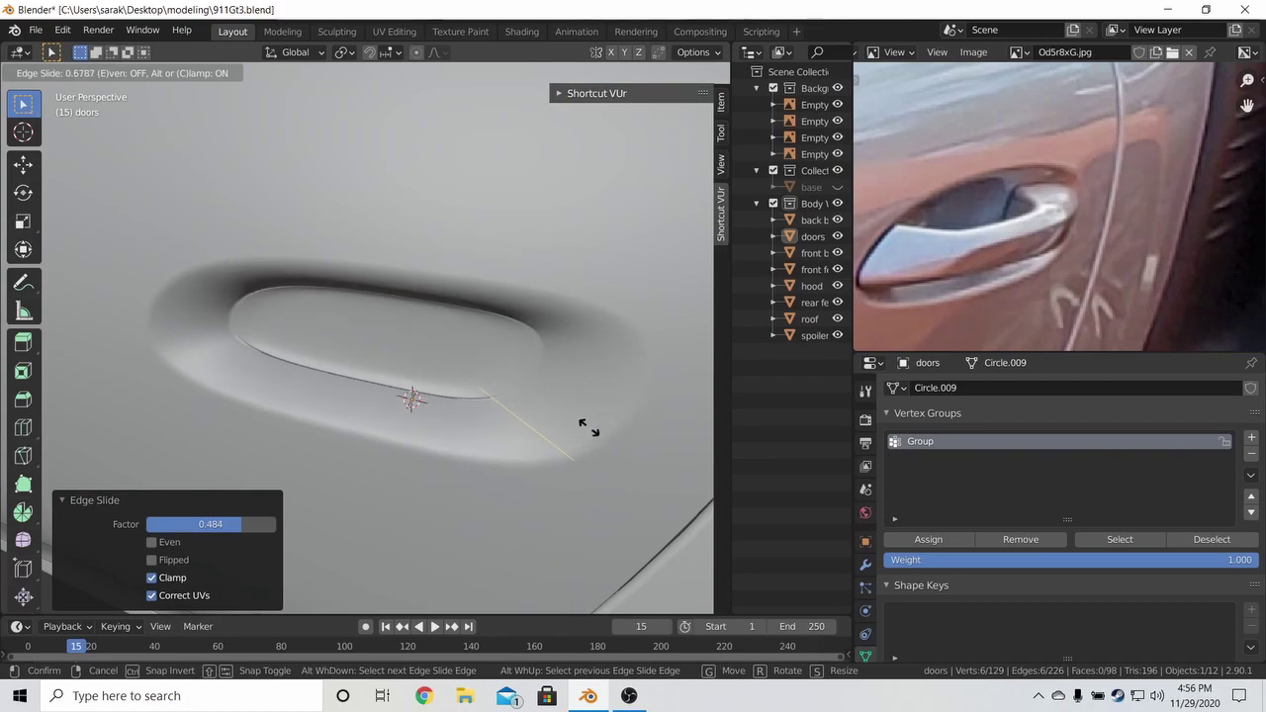
{"action": "left_click", "coordinate": [587, 427]}
{"action": "key", "text": "z"}
{"action": "left_click", "coordinate": [642, 433]}
{"action": "key", "text": "Tab"}
{"action": "scroll", "coordinate": [597, 431], "scroll_direction": "down", "scroll_amount": 7}
{"action": "mouse_move", "coordinate": [598, 431]}
{"action": "middle_mouse_down"}
{"action": "mouse_move", "coordinate": [658, 385]}
{"action": "mouse_move", "coordinate": [641, 386]}
{"action": "middle_mouse_up"}
{"action": "key", "text": "ctrl+s"}
{"action": "scroll", "coordinate": [641, 385], "scroll_direction": "down", "scroll_amount": 4}
{"action": "middle_click_drag", "start_coordinate": [487, 374], "coordinate": [490, 338], "text": "shift"}
{"action": "scroll", "coordinate": [600, 361], "scroll_direction": "down", "scroll_amount": 4}
{"action": "scroll", "coordinate": [485, 368], "scroll_direction": "up", "scroll_amount": 8}
Edge-slide the two vertices at the upper front corner of the handle recess by a factor of about 0.152.
{"action": "key", "text": "Tab"}
{"action": "key", "text": "z"}
{"action": "left_click", "coordinate": [369, 351]}
{"action": "key", "text": "a"}
{"action": "key", "text": "a"}
{"action": "key", "text": "c"}
{"action": "left_click", "coordinate": [335, 338]}
{"action": "right_click", "coordinate": [334, 339]}
{"action": "key", "text": "g"}
{"action": "key", "text": "g"}
{"action": "left_click", "coordinate": [507, 336]}
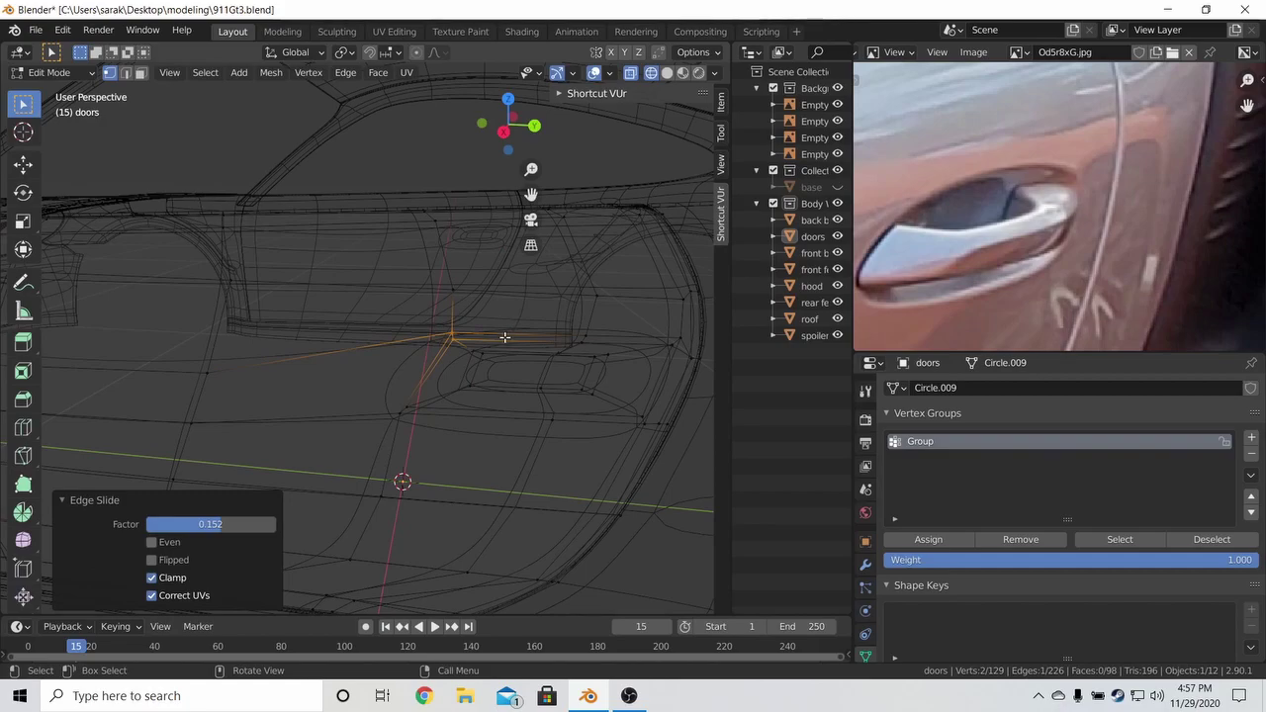
{"action": "key", "text": "Tab"}
{"action": "key", "text": "z"}
{"action": "left_click", "coordinate": [531, 347]}
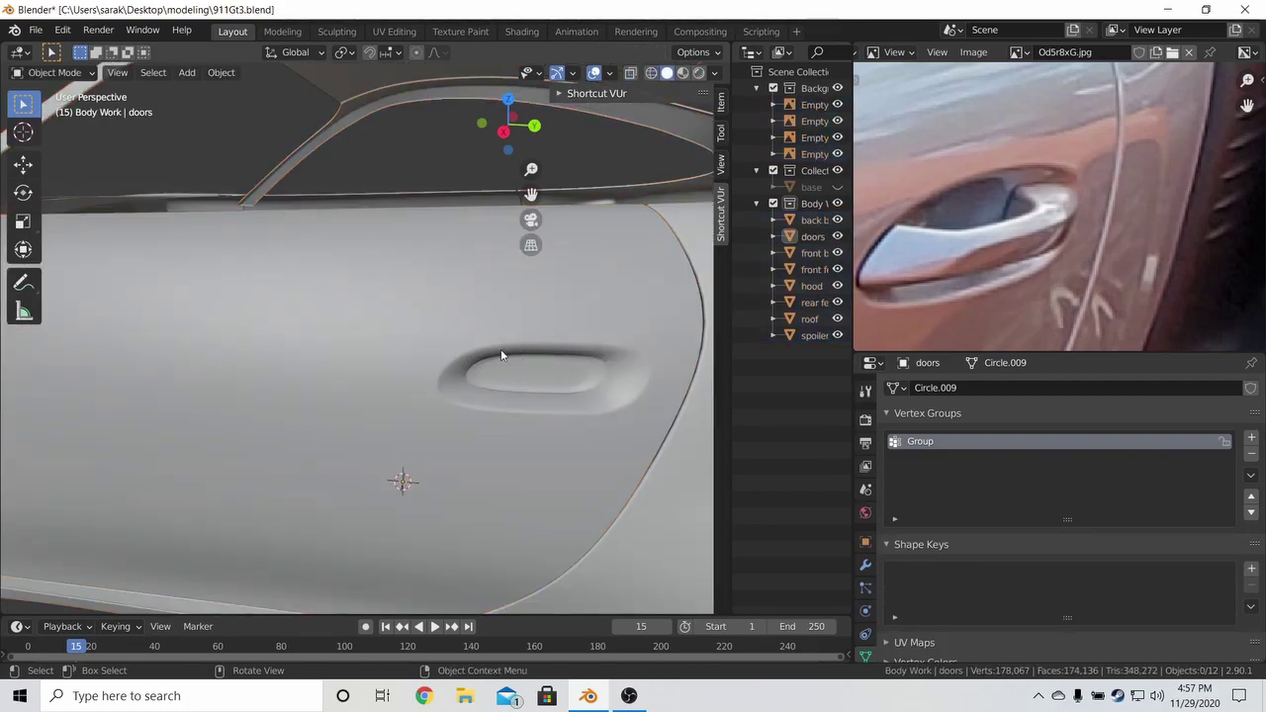
Edge-slide the two vertices at the lower front corner of the handle recess toward the handle, and save the file.
{"action": "key", "text": "Tab"}
{"action": "key", "text": "z"}
{"action": "left_click", "coordinate": [416, 413]}
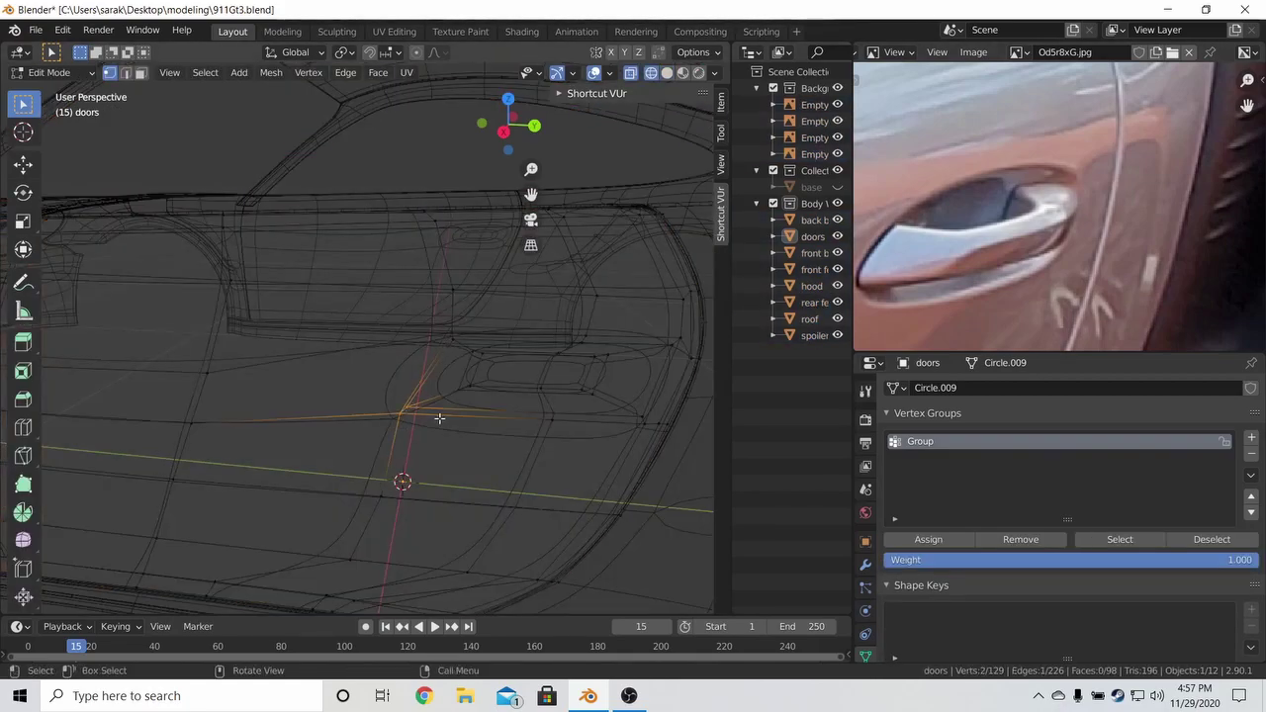
{"action": "key", "text": "g"}
{"action": "key", "text": "g"}
{"action": "left_click", "coordinate": [462, 421]}
{"action": "key", "text": "z"}
{"action": "left_click", "coordinate": [525, 408]}
{"action": "key", "text": "Tab"}
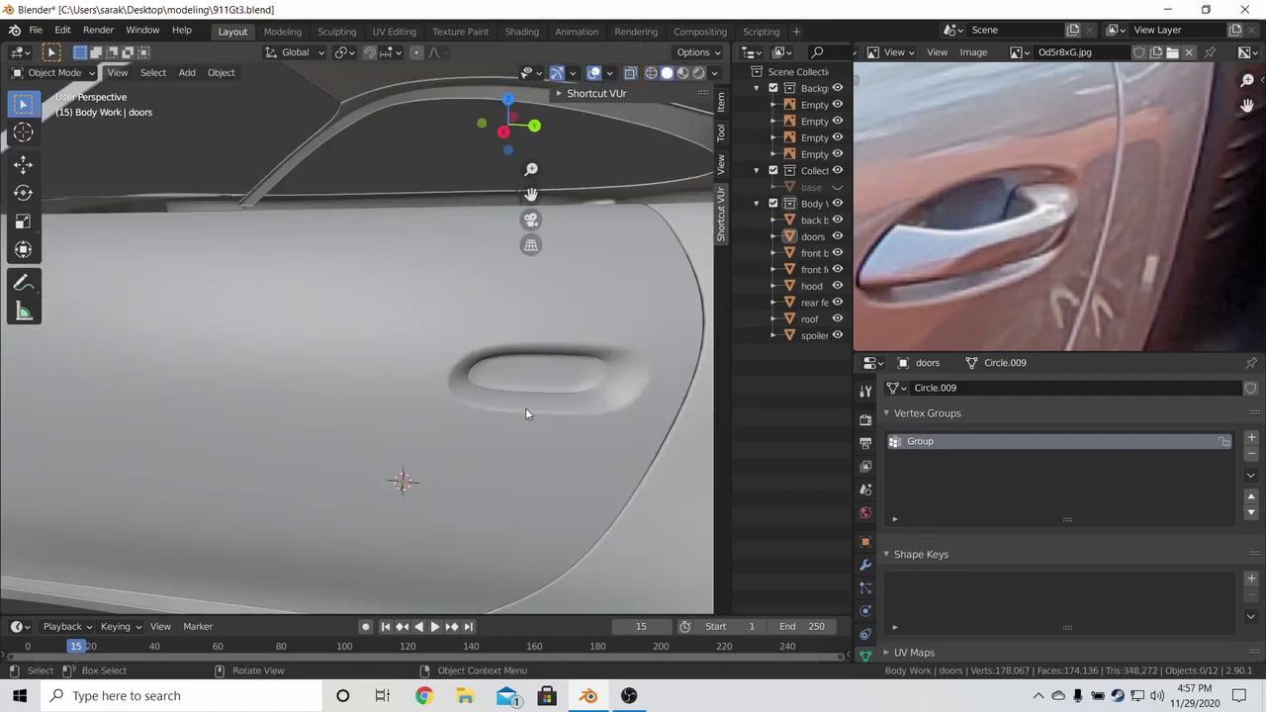
{"action": "key", "text": "alt+a"}
{"action": "scroll", "coordinate": [525, 407], "scroll_direction": "down", "scroll_amount": 7}
{"action": "key", "text": "ctrl+s"}
Switch the solid shading's lighting to MatCap, compare the body with the full-car reference photo, and save the file.
{"action": "mouse_move", "coordinate": [525, 406]}
{"action": "middle_mouse_down"}
{"action": "mouse_move", "coordinate": [507, 386]}
{"action": "mouse_move", "coordinate": [597, 378]}
{"action": "mouse_move", "coordinate": [614, 341]}
{"action": "middle_mouse_up"}
{"action": "left_click", "coordinate": [714, 77]}
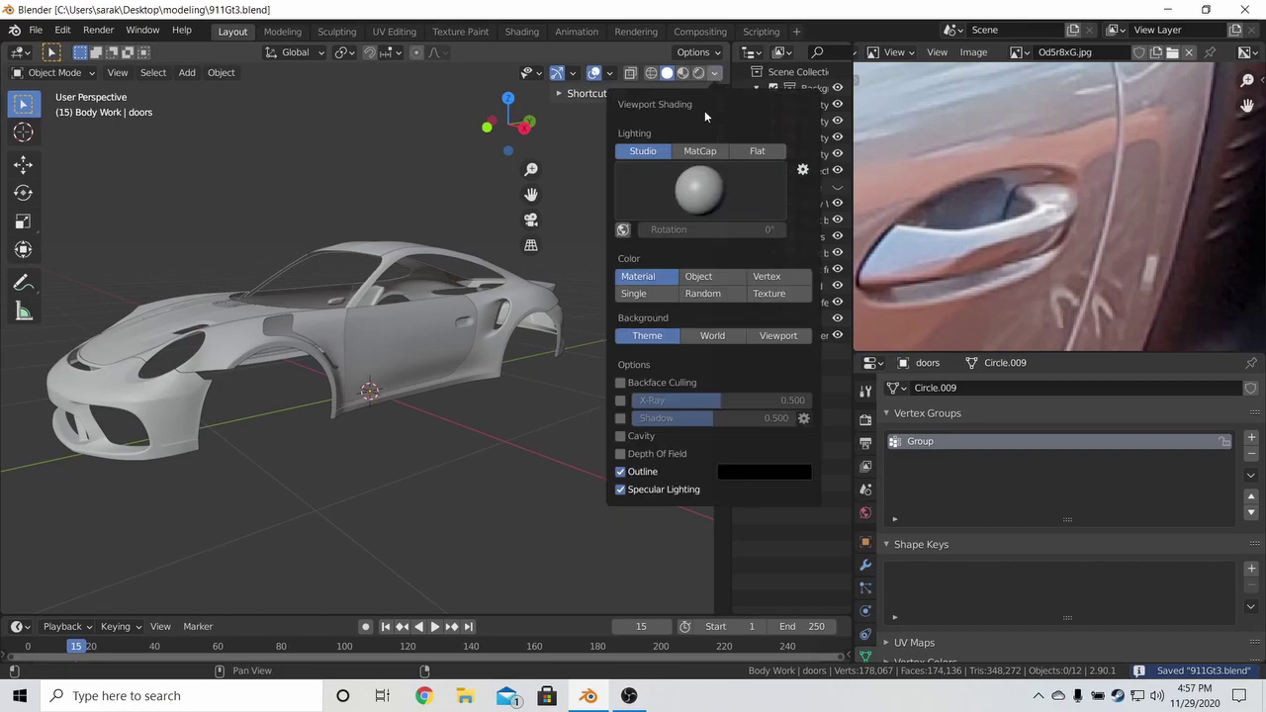
{"action": "left_click", "coordinate": [708, 151]}
{"action": "mouse_move", "coordinate": [486, 294]}
{"action": "middle_mouse_down"}
{"action": "mouse_move", "coordinate": [419, 288]}
{"action": "mouse_move", "coordinate": [426, 245]}
{"action": "mouse_move", "coordinate": [501, 273]}
{"action": "mouse_move", "coordinate": [473, 334]}
{"action": "mouse_move", "coordinate": [303, 286]}
{"action": "mouse_move", "coordinate": [428, 283]}
{"action": "mouse_move", "coordinate": [590, 328]}
{"action": "mouse_move", "coordinate": [480, 332]}
{"action": "mouse_move", "coordinate": [448, 443]}
{"action": "mouse_move", "coordinate": [568, 341]}
{"action": "mouse_move", "coordinate": [534, 350]}
{"action": "mouse_move", "coordinate": [433, 324]}
{"action": "mouse_move", "coordinate": [469, 327]}
{"action": "middle_mouse_up"}
{"action": "key", "text": "ctrl+s"}
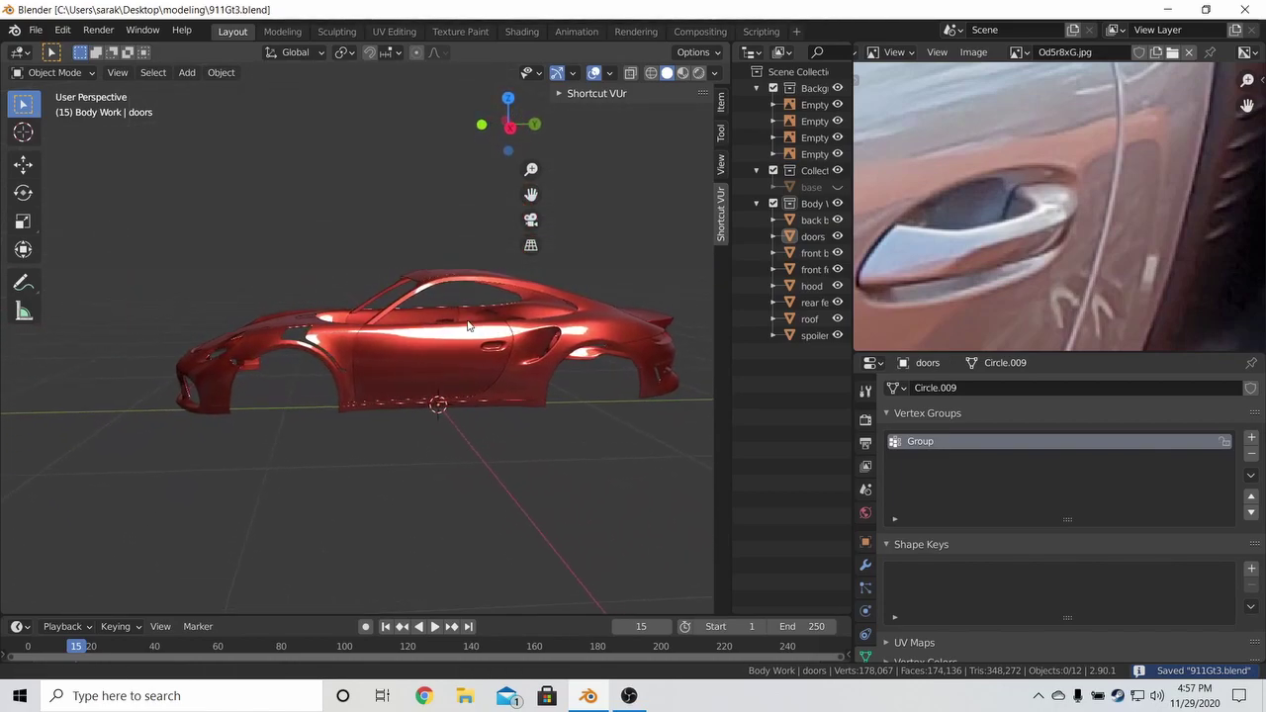
{"action": "middle_click_drag", "start_coordinate": [556, 328], "coordinate": [634, 321]}
{"action": "scroll", "coordinate": [978, 258], "scroll_direction": "down", "scroll_amount": 6}
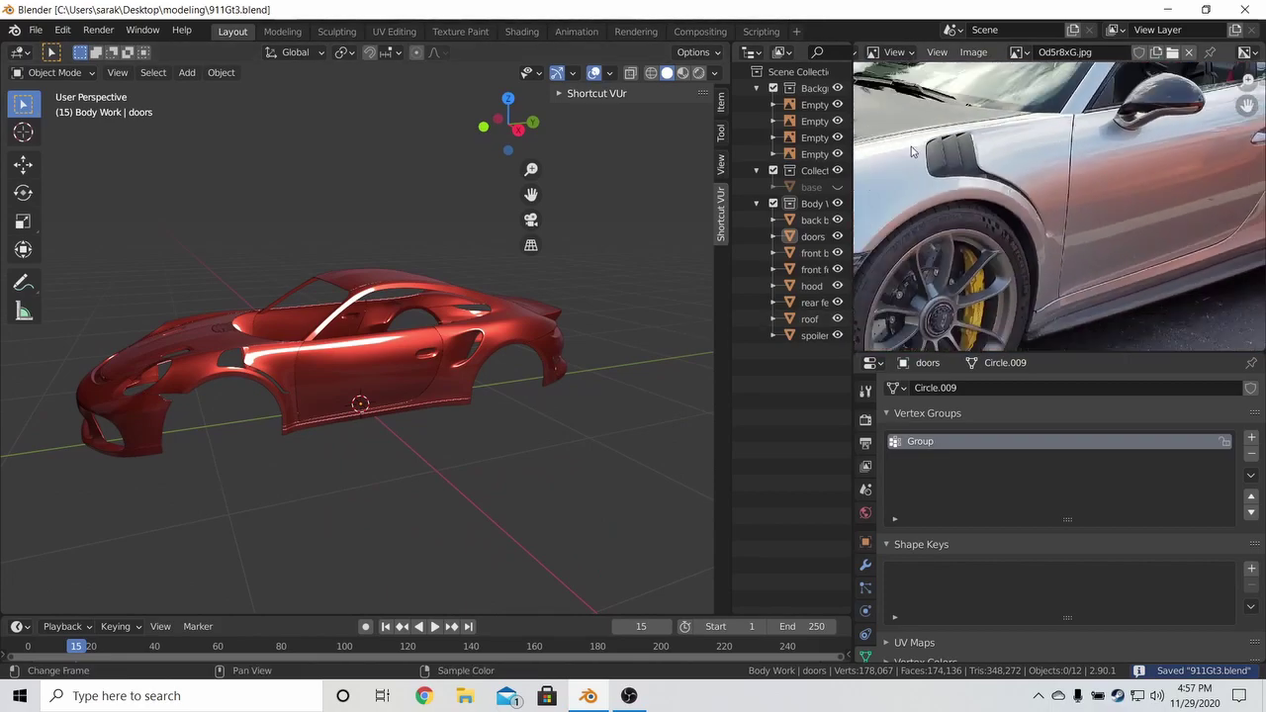
{"action": "middle_click_drag", "start_coordinate": [977, 221], "coordinate": [951, 257]}
{"action": "key", "text": "ctrl+s"}
Enter Edit Mode on the doors and select the linked geometry of the stray patch at the hood's rear edge.
{"action": "middle_click_drag", "start_coordinate": [450, 316], "coordinate": [648, 355]}
{"action": "scroll", "coordinate": [332, 315], "scroll_direction": "up", "scroll_amount": 5}
{"action": "left_click", "coordinate": [377, 298]}
{"action": "key", "text": "Tab"}
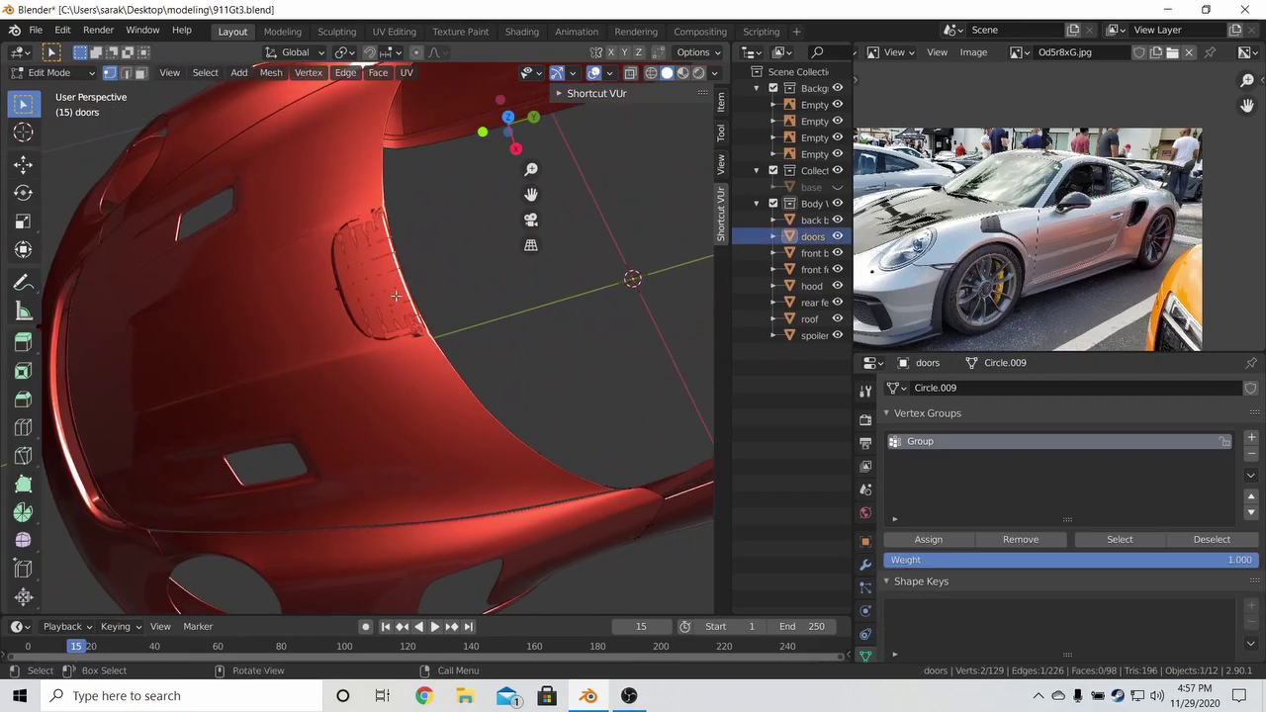
{"action": "key", "text": "l"}
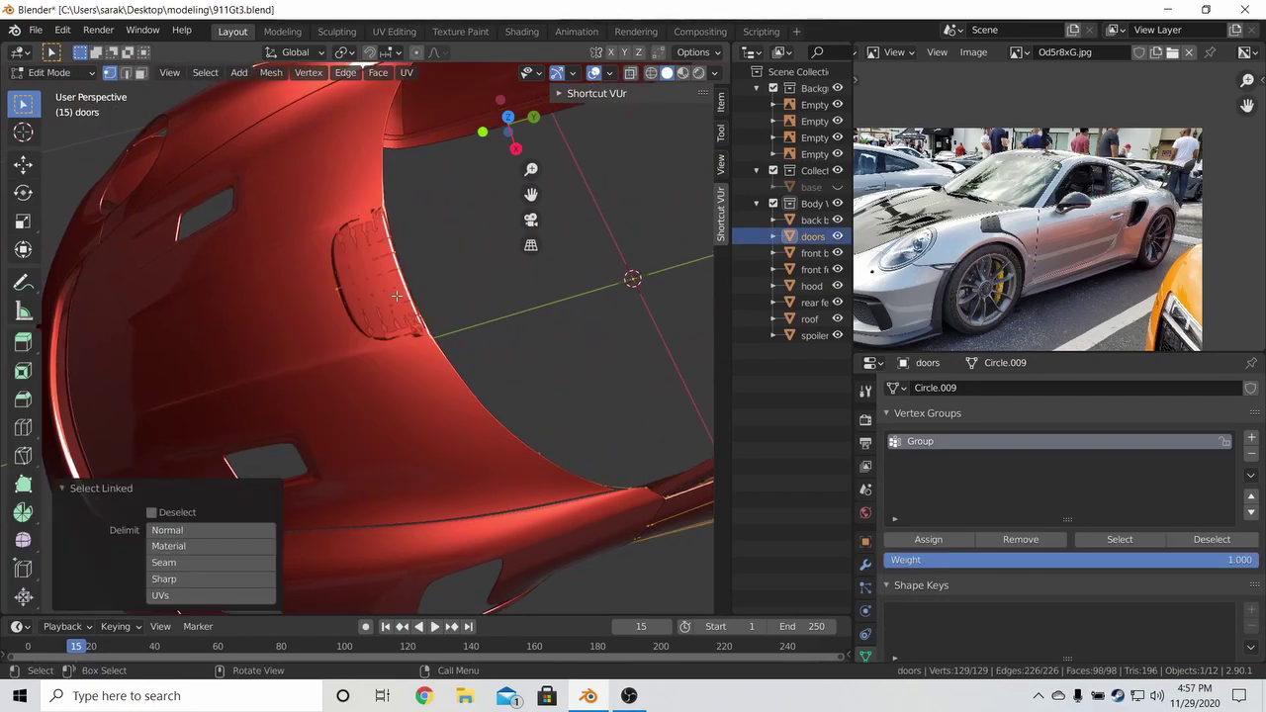
{"action": "key", "text": "z"}
{"action": "left_click", "coordinate": [288, 324]}
{"action": "scroll", "coordinate": [288, 324], "scroll_direction": "down", "scroll_amount": 5}
{"action": "middle_click_drag", "start_coordinate": [401, 325], "coordinate": [372, 280]}
{"action": "scroll", "coordinate": [373, 283], "scroll_direction": "down", "scroll_amount": 2}
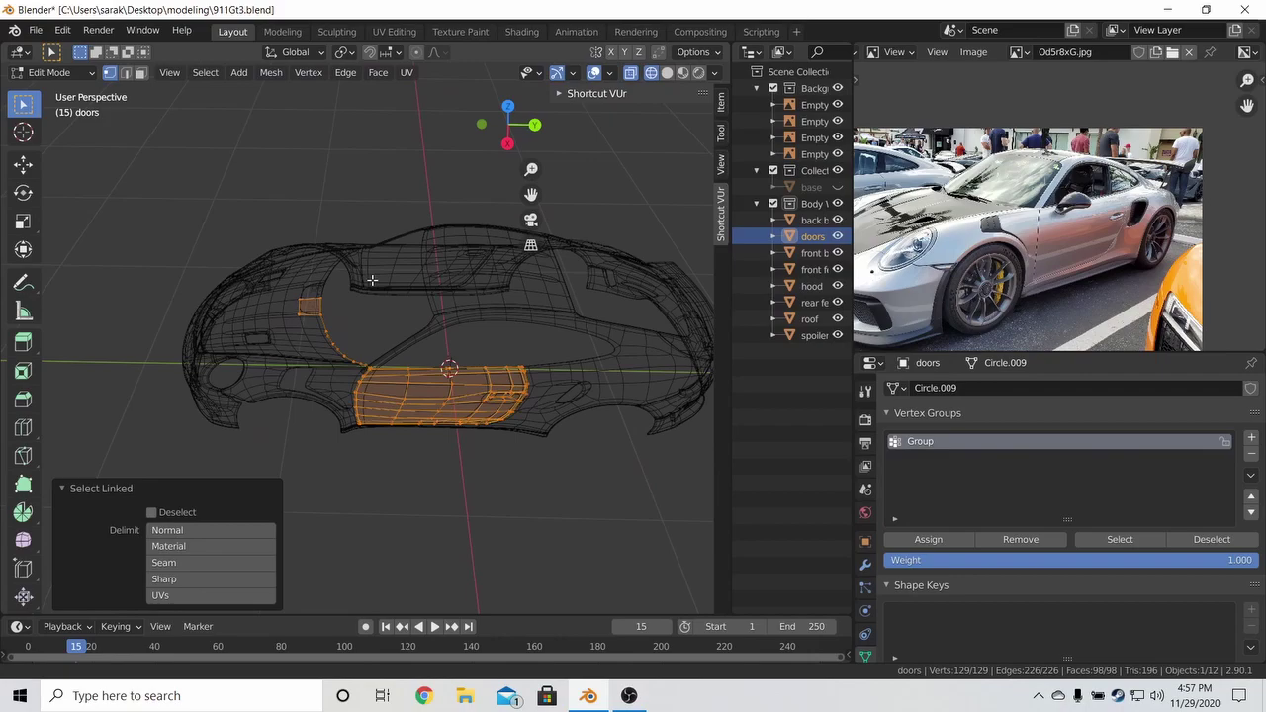
Select the stray patch and the edge strip along the hood's rear edge in the doors mesh and delete their vertices.
{"action": "scroll", "coordinate": [388, 329], "scroll_direction": "up", "scroll_amount": 8}
{"action": "key", "text": "alt+a"}
{"action": "key", "text": "c"}
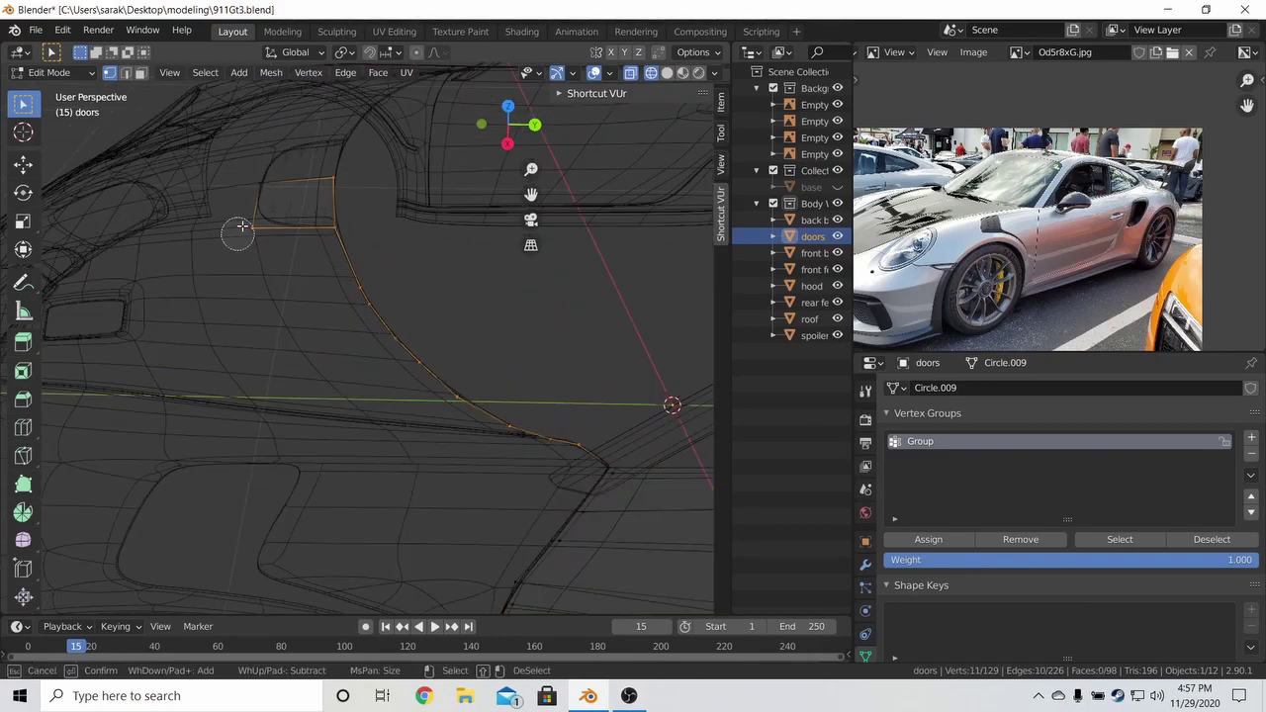
{"action": "key", "text": "Escape"}
{"action": "key", "text": "x"}
{"action": "left_click", "coordinate": [330, 225]}
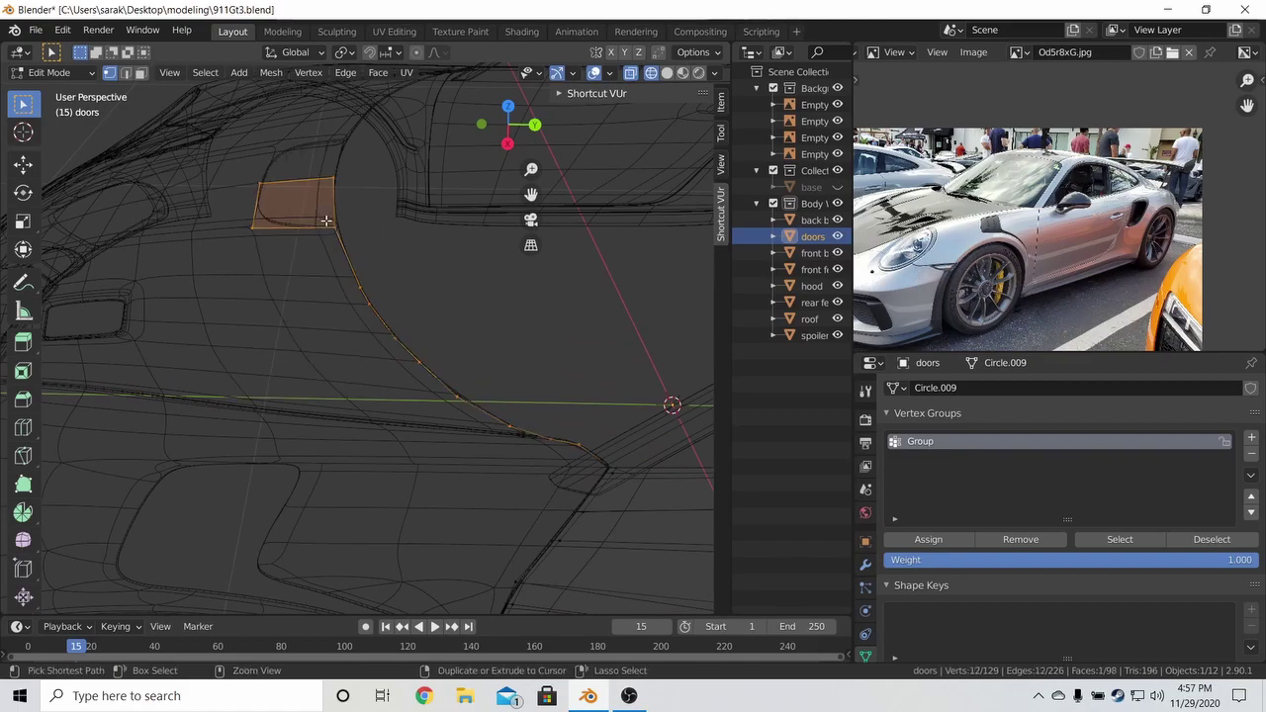
{"action": "key", "text": "x"}
{"action": "left_click", "coordinate": [321, 206]}
{"action": "key", "text": "shift+z"}
{"action": "scroll", "coordinate": [469, 331], "scroll_direction": "down", "scroll_amount": 3}
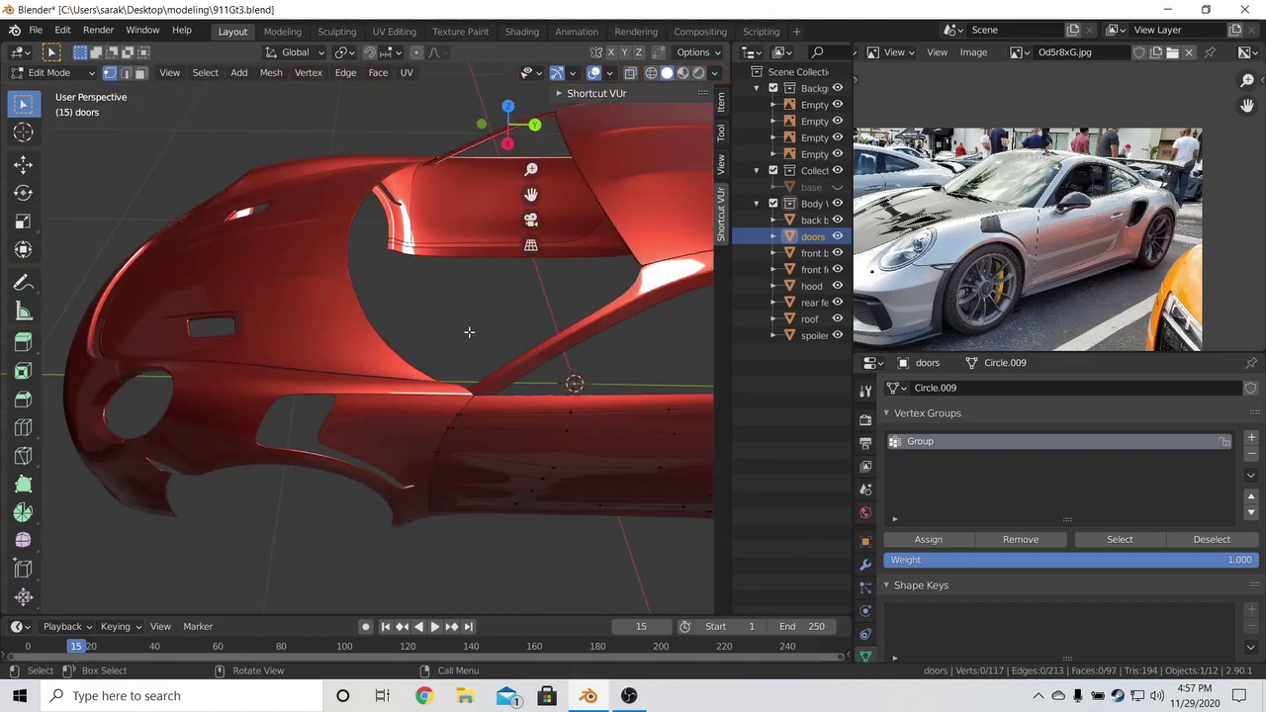
Delete the two leftover vertices near the door's upper front corner at the windshield pillar base.
{"action": "middle_click_drag", "start_coordinate": [469, 332], "coordinate": [489, 406]}
{"action": "key", "text": "a"}
{"action": "scroll", "coordinate": [489, 407], "scroll_direction": "down", "scroll_amount": 2}
{"action": "key", "text": "shift+z"}
{"action": "scroll", "coordinate": [466, 432], "scroll_direction": "up", "scroll_amount": 3}
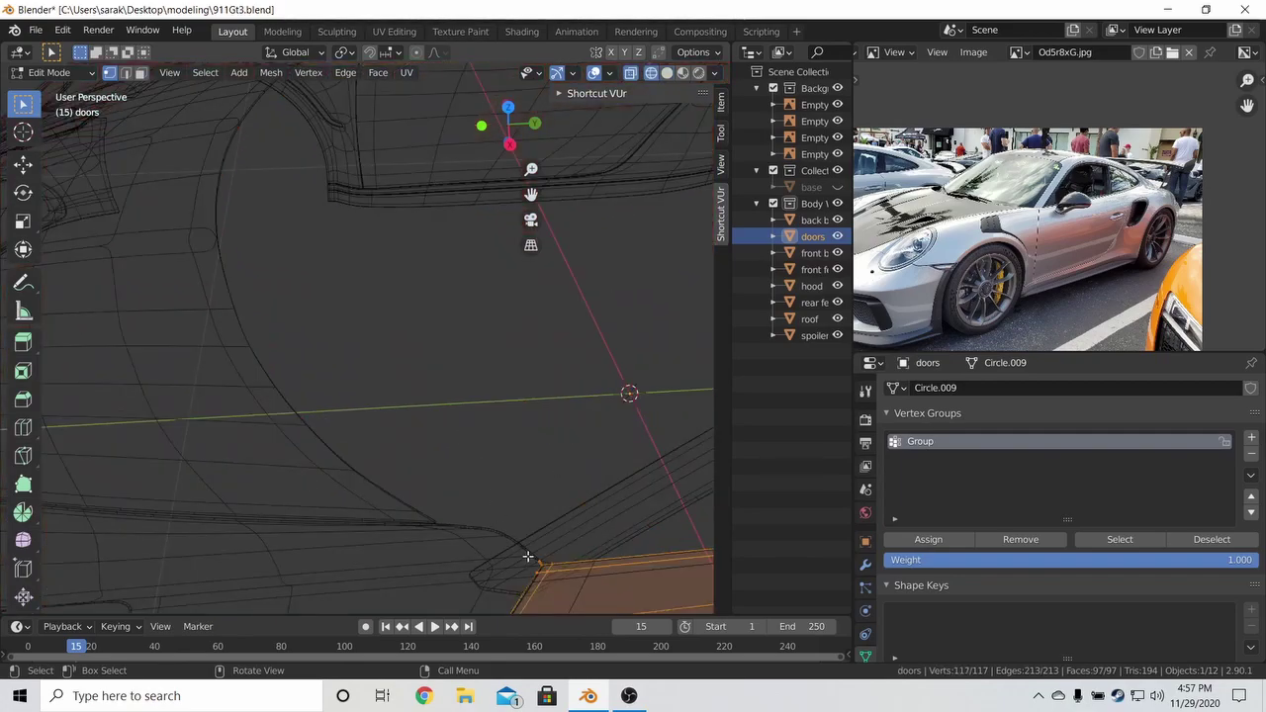
{"action": "left_click", "coordinate": [528, 557]}
{"action": "key", "text": "x"}
{"action": "left_click", "coordinate": [523, 507]}
{"action": "middle_click_drag", "start_coordinate": [528, 486], "coordinate": [385, 516]}
{"action": "left_click", "coordinate": [376, 515]}
{"action": "key", "text": "x"}
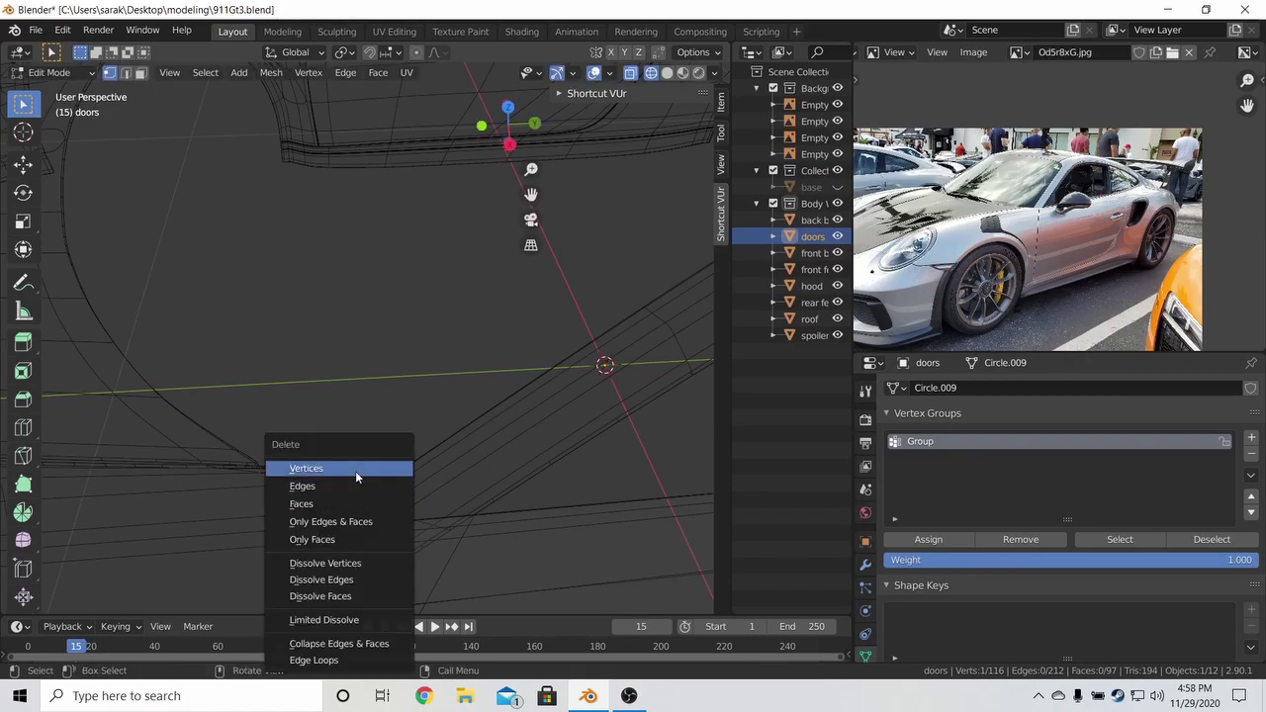
{"action": "left_click", "coordinate": [353, 472]}
Move the vertex at the door's upper front corner slightly, and save the file.
{"action": "mouse_move", "coordinate": [446, 486]}
{"action": "middle_mouse_down"}
{"action": "mouse_move", "coordinate": [428, 462]}
{"action": "mouse_move", "coordinate": [444, 426]}
{"action": "mouse_move", "coordinate": [433, 332]}
{"action": "mouse_move", "coordinate": [404, 342]}
{"action": "middle_mouse_up"}
{"action": "scroll", "coordinate": [429, 463], "scroll_direction": "down", "scroll_amount": 2}
{"action": "left_click", "coordinate": [389, 444]}
{"action": "key", "text": "g"}
{"action": "left_click", "coordinate": [393, 444]}
{"action": "key", "text": "z"}
{"action": "left_click", "coordinate": [475, 441]}
{"action": "key", "text": "Tab"}
{"action": "key", "text": "a"}
{"action": "key", "text": "a"}
{"action": "scroll", "coordinate": [481, 427], "scroll_direction": "down", "scroll_amount": 3}
{"action": "key", "text": "ctrl+s"}
Edge-slide the two vertices at the door's upper front corner to refine the seam, and save the file.
{"action": "key", "text": "Tab"}
{"action": "key", "text": "z"}
{"action": "left_click", "coordinate": [297, 328]}
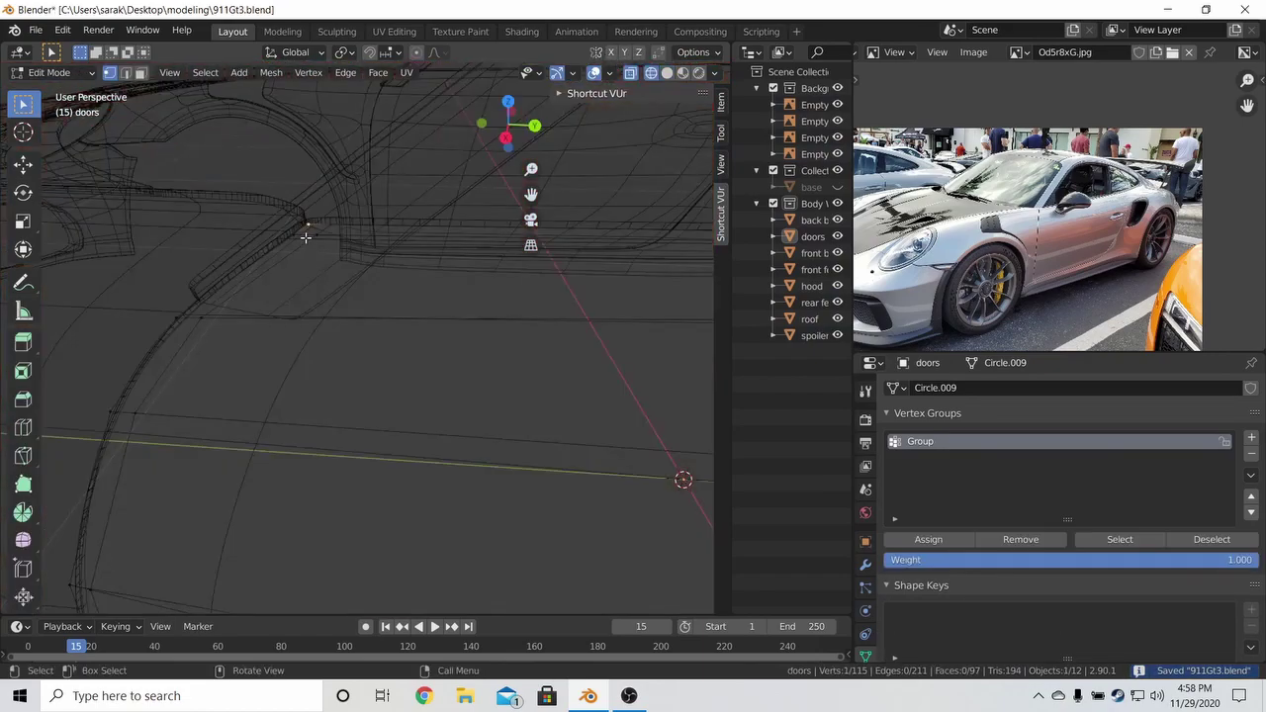
{"action": "key", "text": "g"}
{"action": "key", "text": "g"}
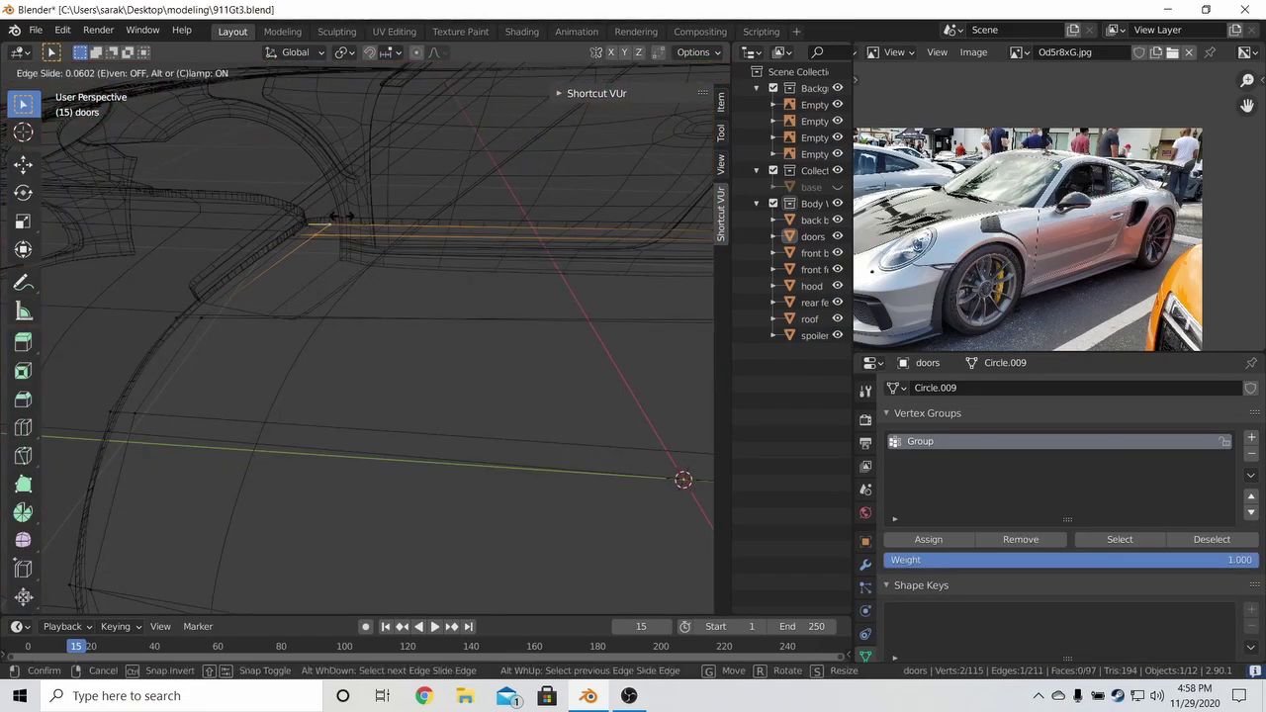
{"action": "left_click", "coordinate": [212, 209]}
{"action": "key", "text": "z"}
{"action": "left_click", "coordinate": [333, 225]}
{"action": "key", "text": "Tab"}
{"action": "key", "text": "a"}
{"action": "key", "text": "a"}
{"action": "scroll", "coordinate": [333, 227], "scroll_direction": "down", "scroll_amount": 2}
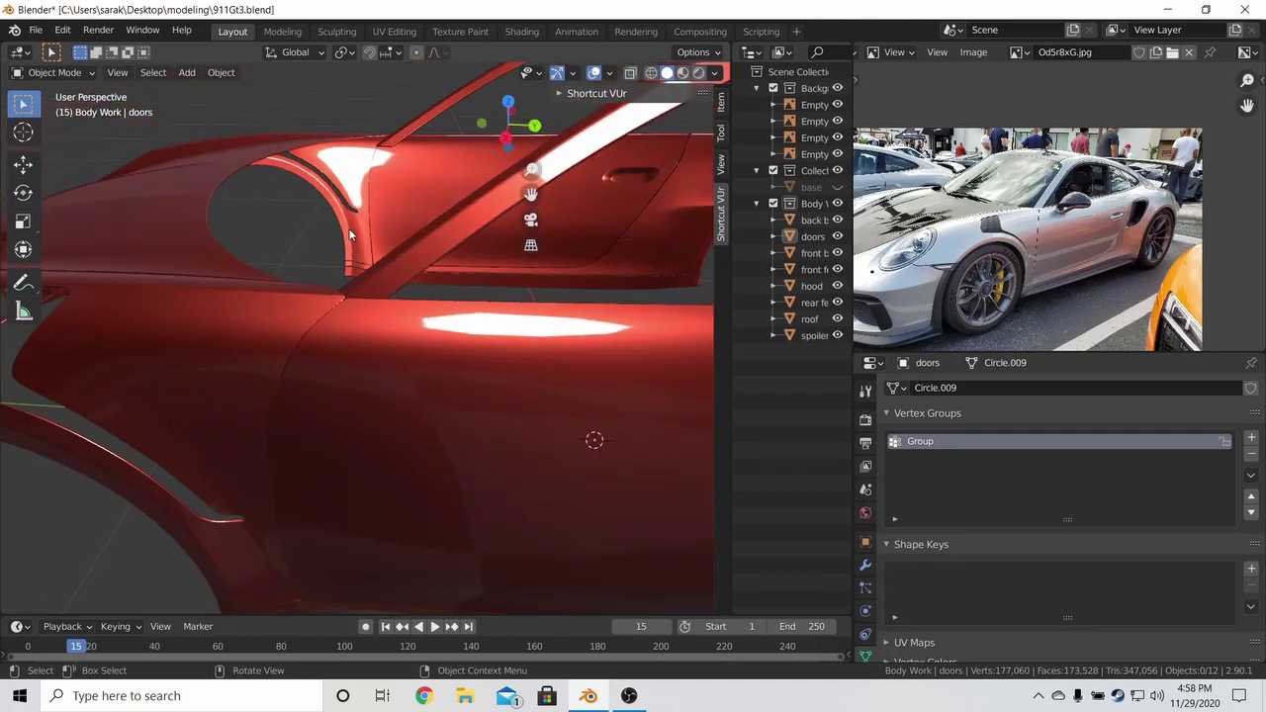
{"action": "key", "text": "ctrl+s"}
{"action": "mouse_move", "coordinate": [335, 228]}
{"action": "middle_mouse_down"}
{"action": "mouse_move", "coordinate": [364, 275]}
{"action": "mouse_move", "coordinate": [386, 206]}
{"action": "mouse_move", "coordinate": [437, 198]}
{"action": "mouse_move", "coordinate": [396, 178]}
{"action": "mouse_move", "coordinate": [447, 187]}
{"action": "mouse_move", "coordinate": [456, 219]}
{"action": "mouse_move", "coordinate": [448, 196]}
{"action": "mouse_move", "coordinate": [446, 216]}
{"action": "middle_mouse_up"}
{"action": "scroll", "coordinate": [363, 275], "scroll_direction": "down", "scroll_amount": 3}
{"action": "scroll", "coordinate": [385, 207], "scroll_direction": "down", "scroll_amount": 3}
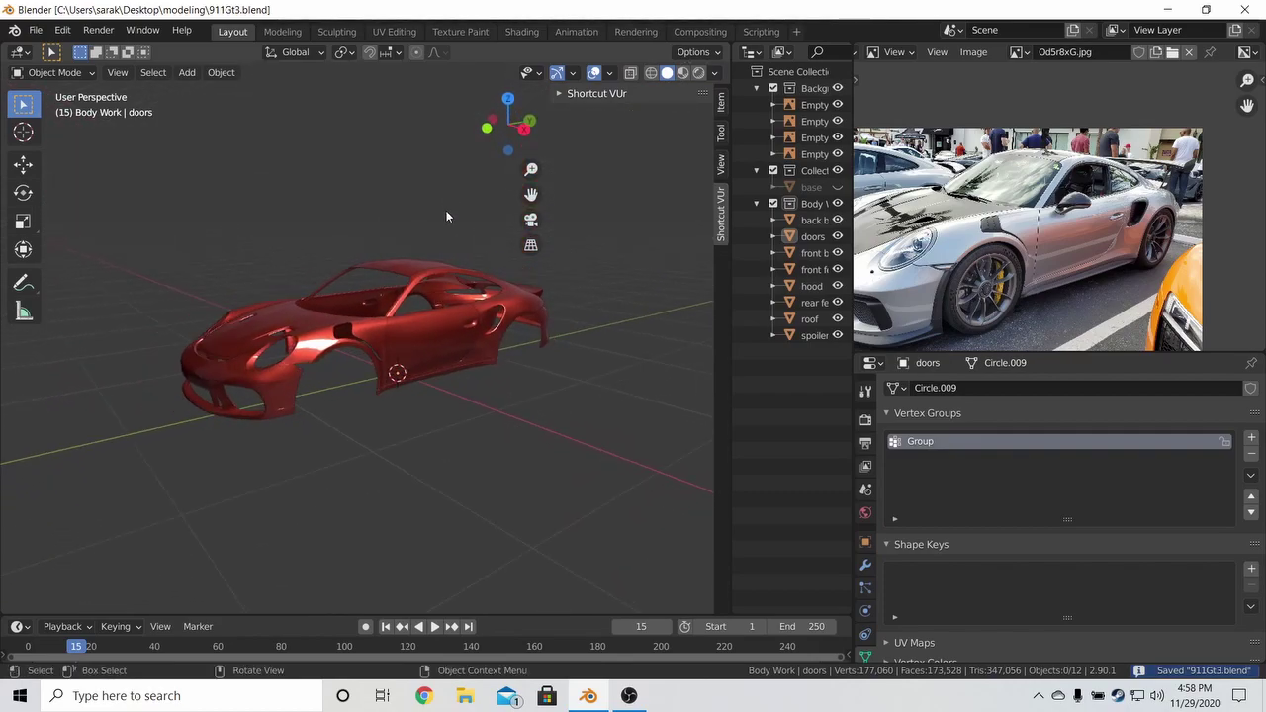